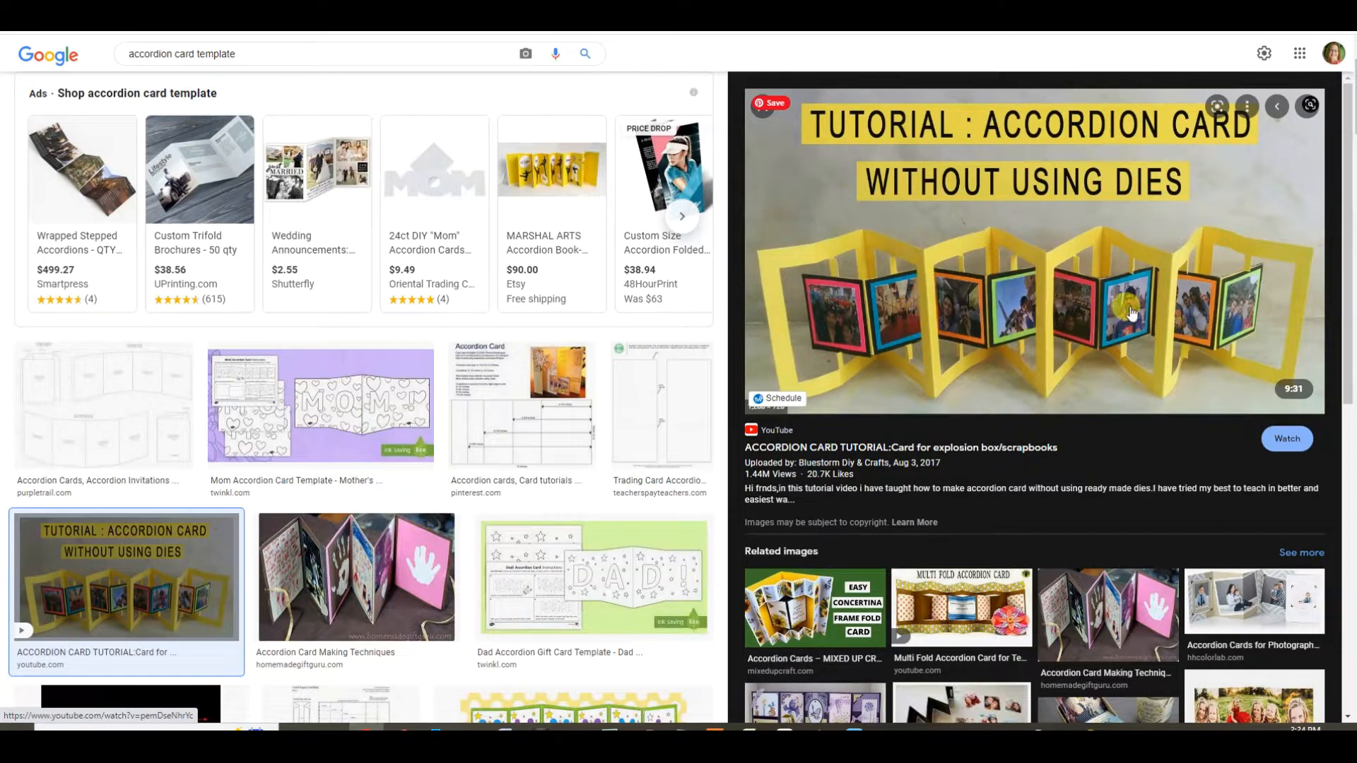
# - Browse the accordion card search results and the multi-panel accordion card tutorial, and open its template diagram at full size
pyautogui.scroll(-5, 1185, 318)
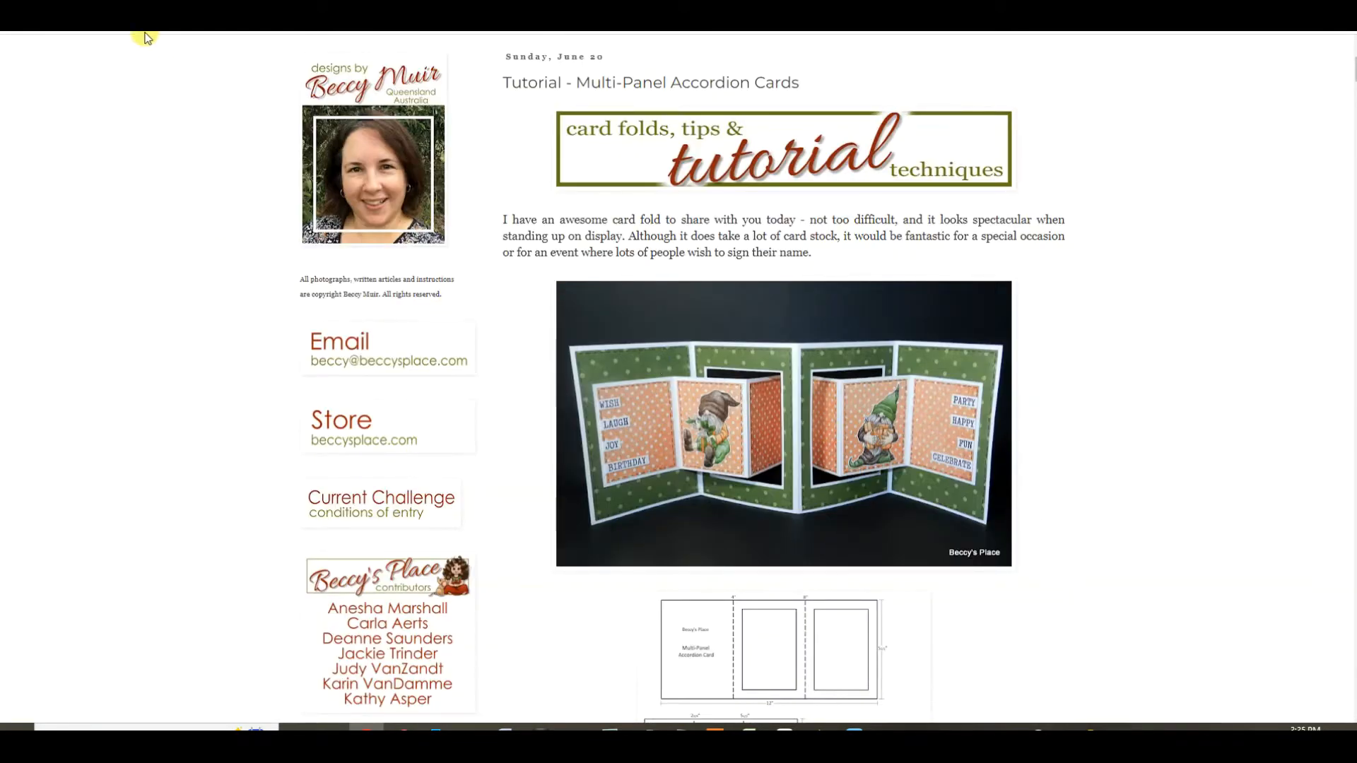
pyautogui.scroll(-2, 982, 348)
pyautogui.scroll(-4, 982, 348)
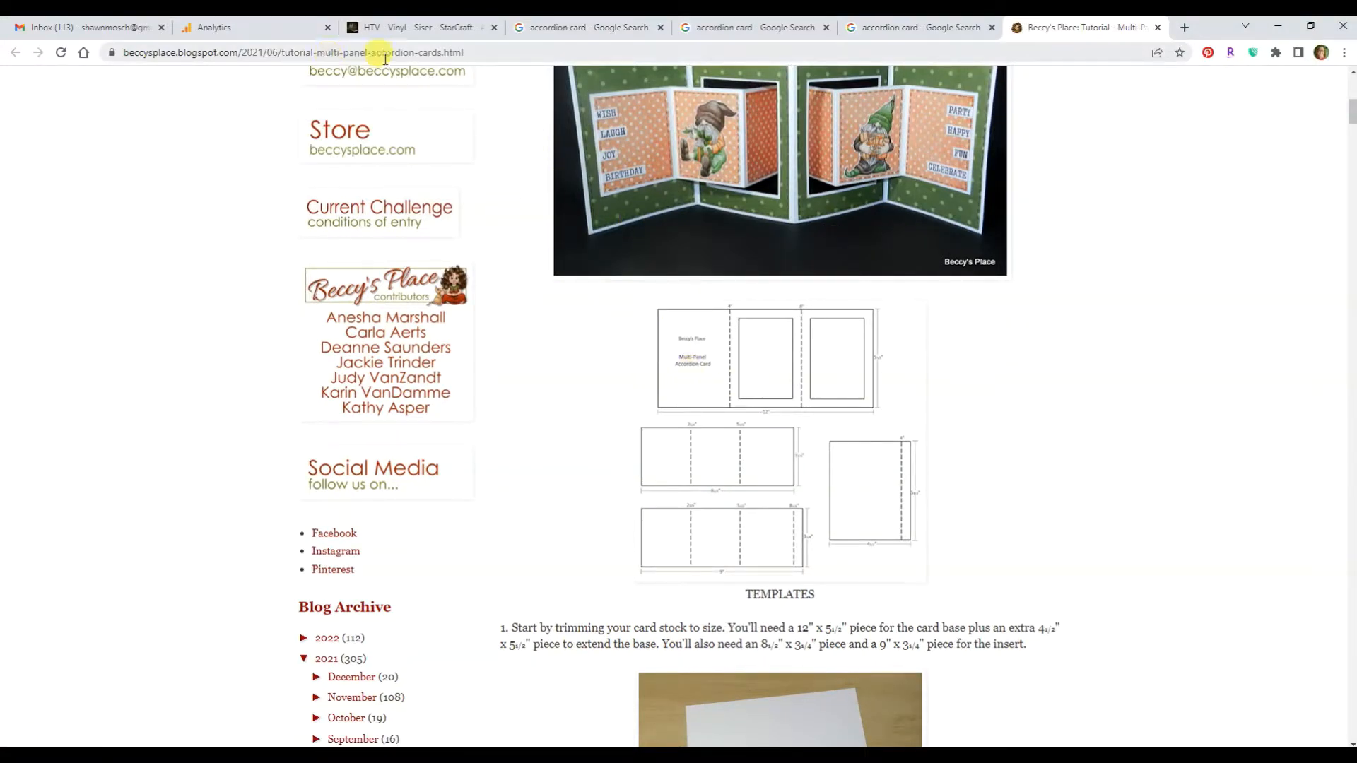
pyautogui.click(791, 438)
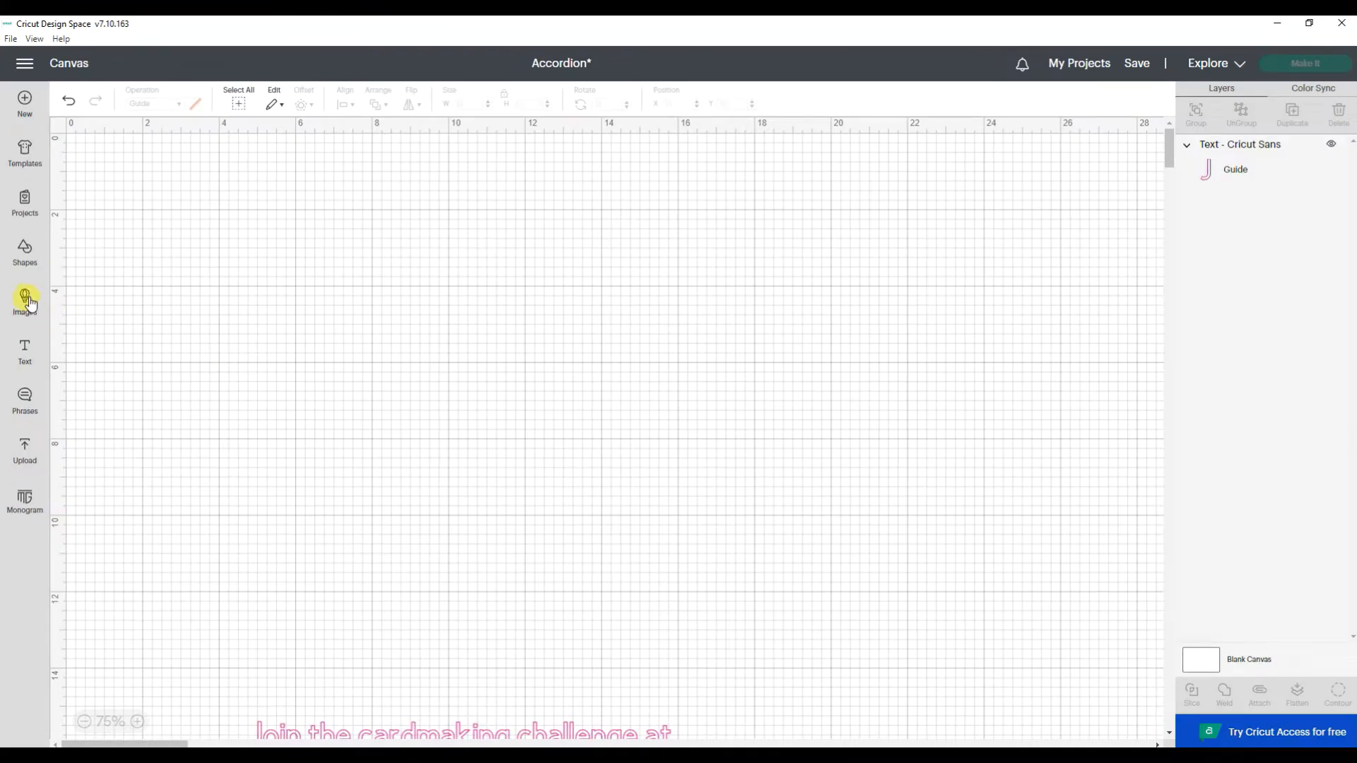
# - In Cricut Design Space, add a basic square and move it to about X 7.17, Y 2.24
pyautogui.click(25, 253)
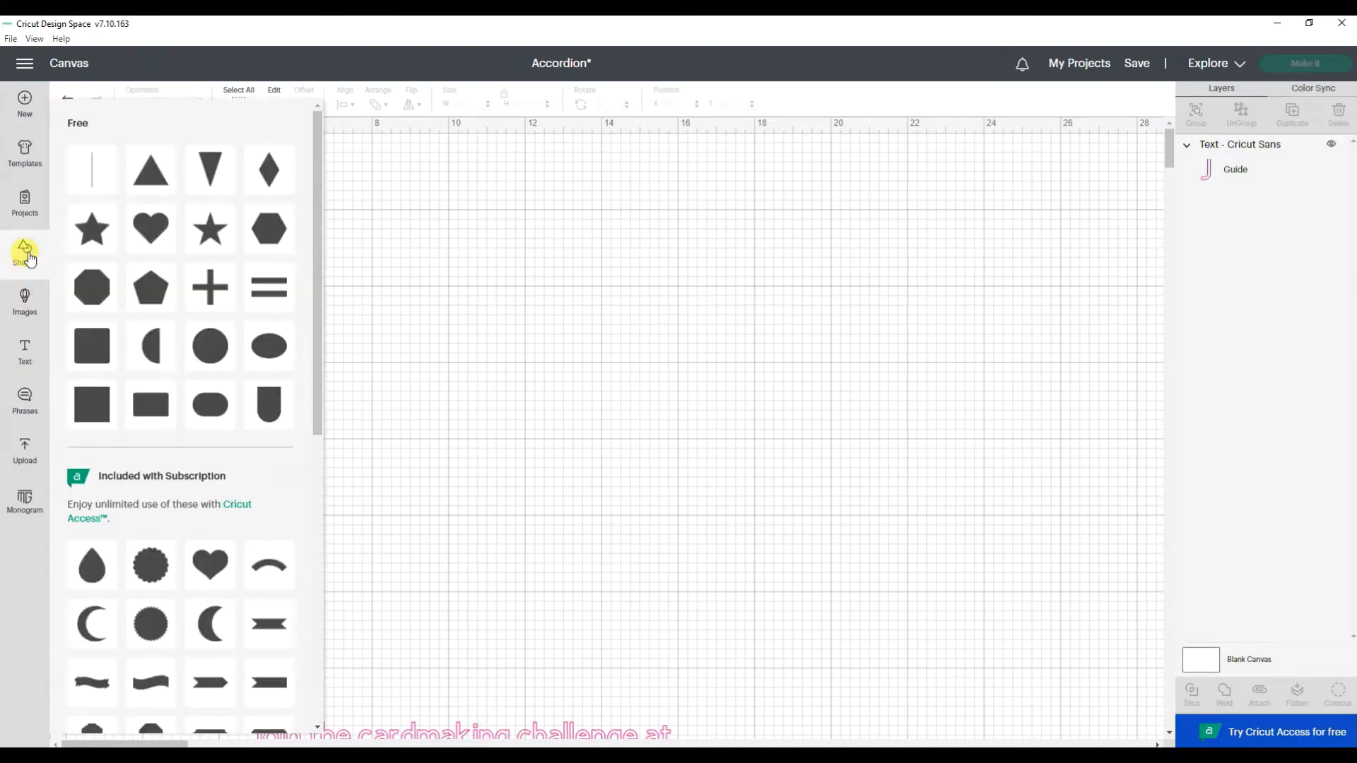
pyautogui.click(90, 403)
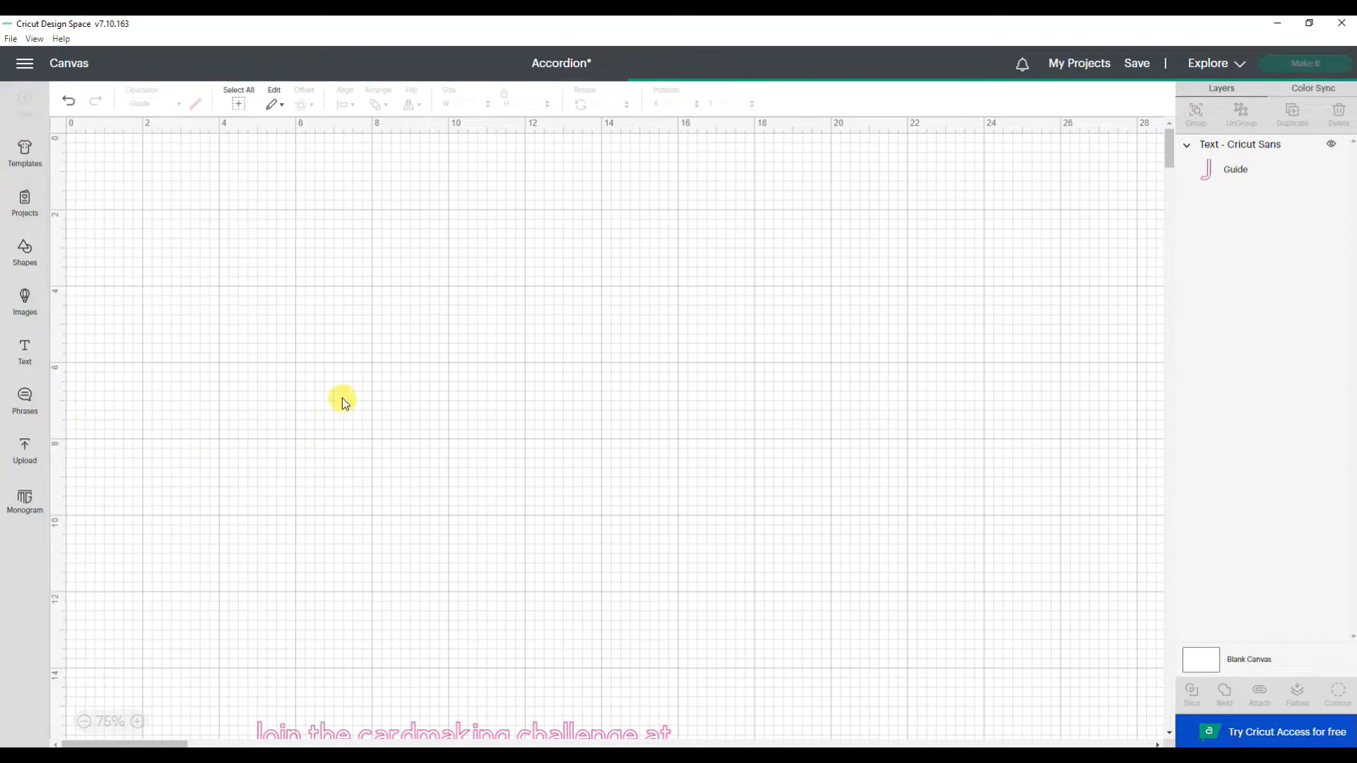
pyautogui.moveTo(202, 241); pyautogui.dragTo(429, 280)
# - Unlock the square's proportions and set its size to 12 inches wide by 5.5 inches high
pyautogui.click(504, 95)
pyautogui.click(468, 104)
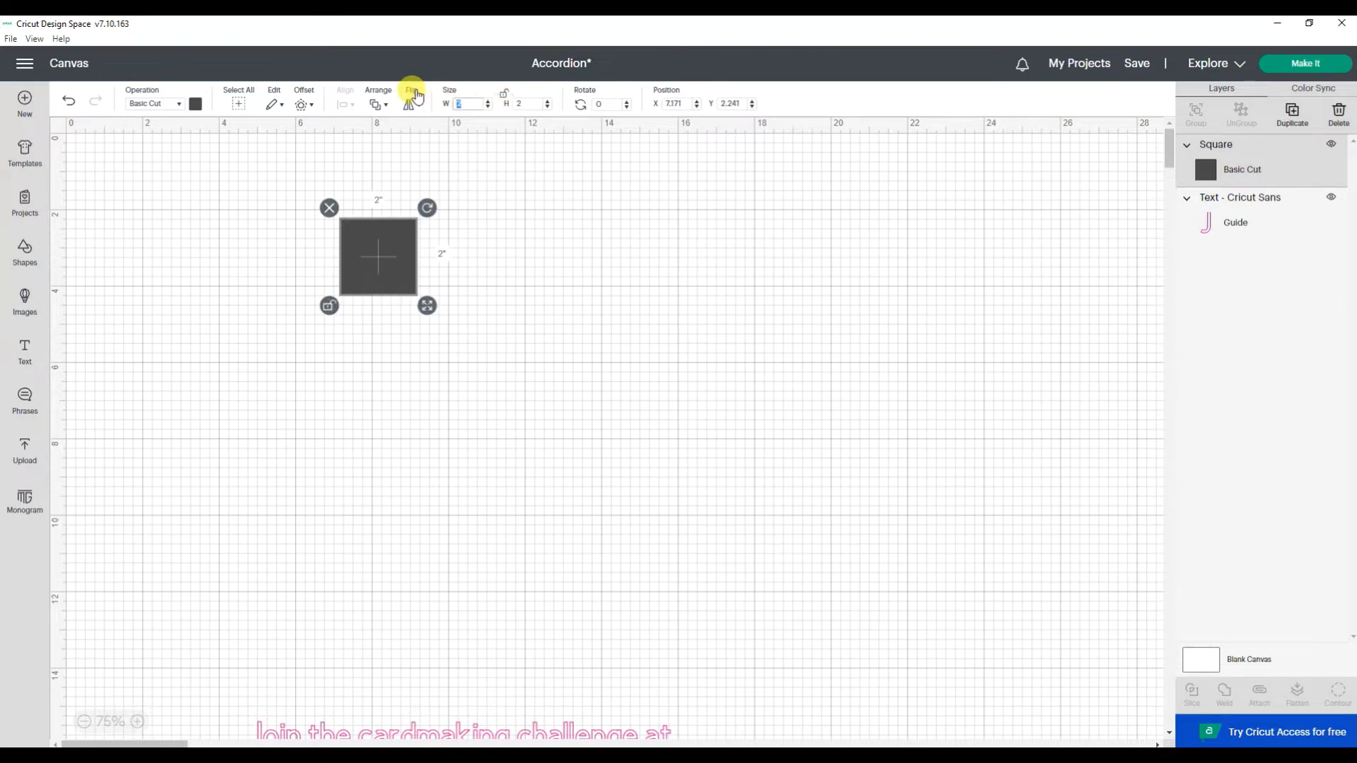
pyautogui.write('12')
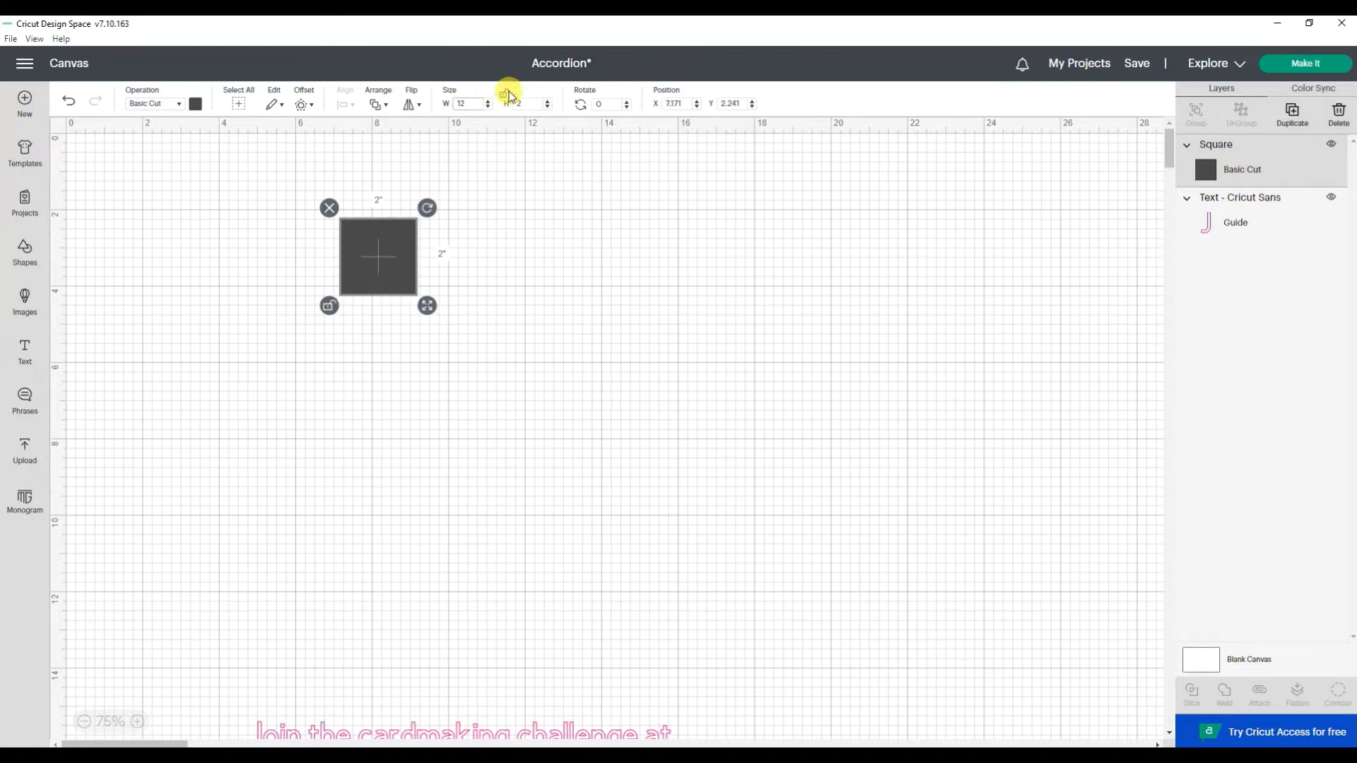
pyautogui.click(528, 106)
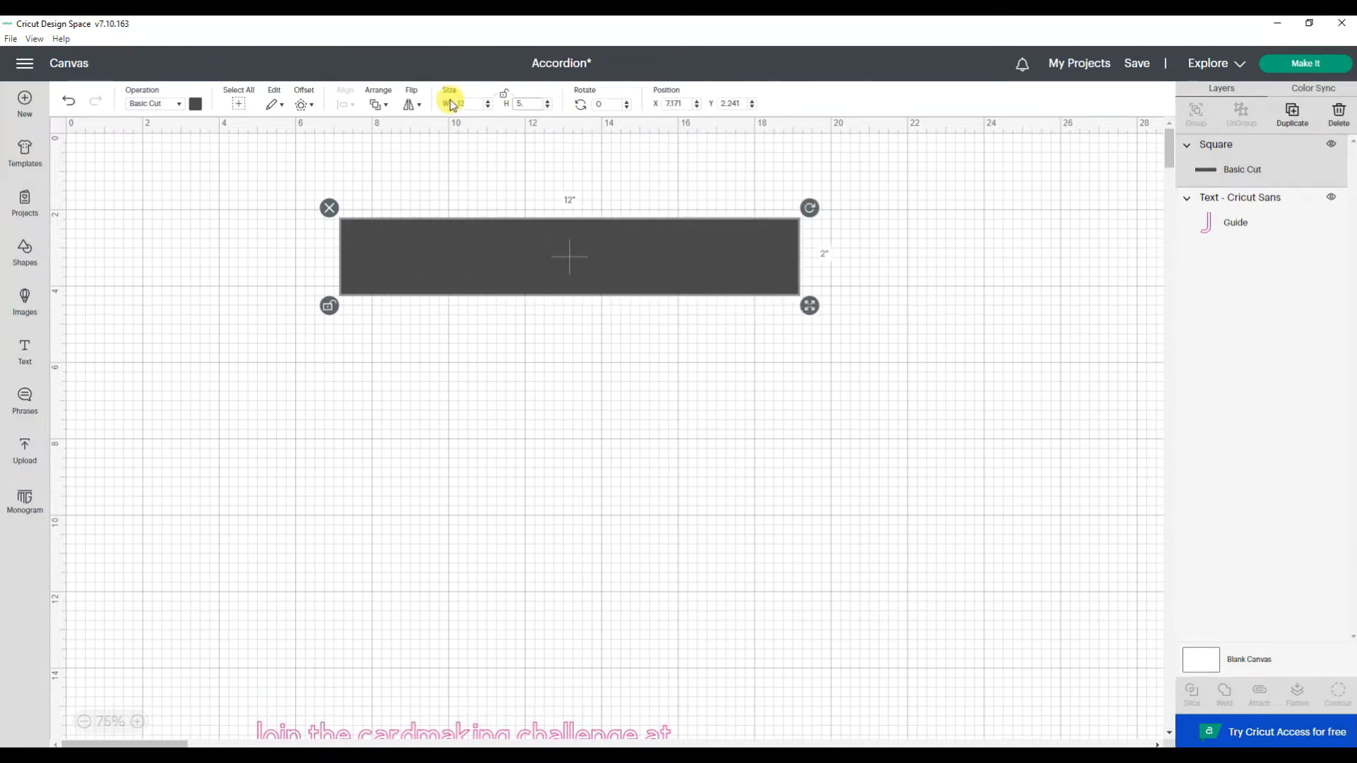
pyautogui.press('Return')
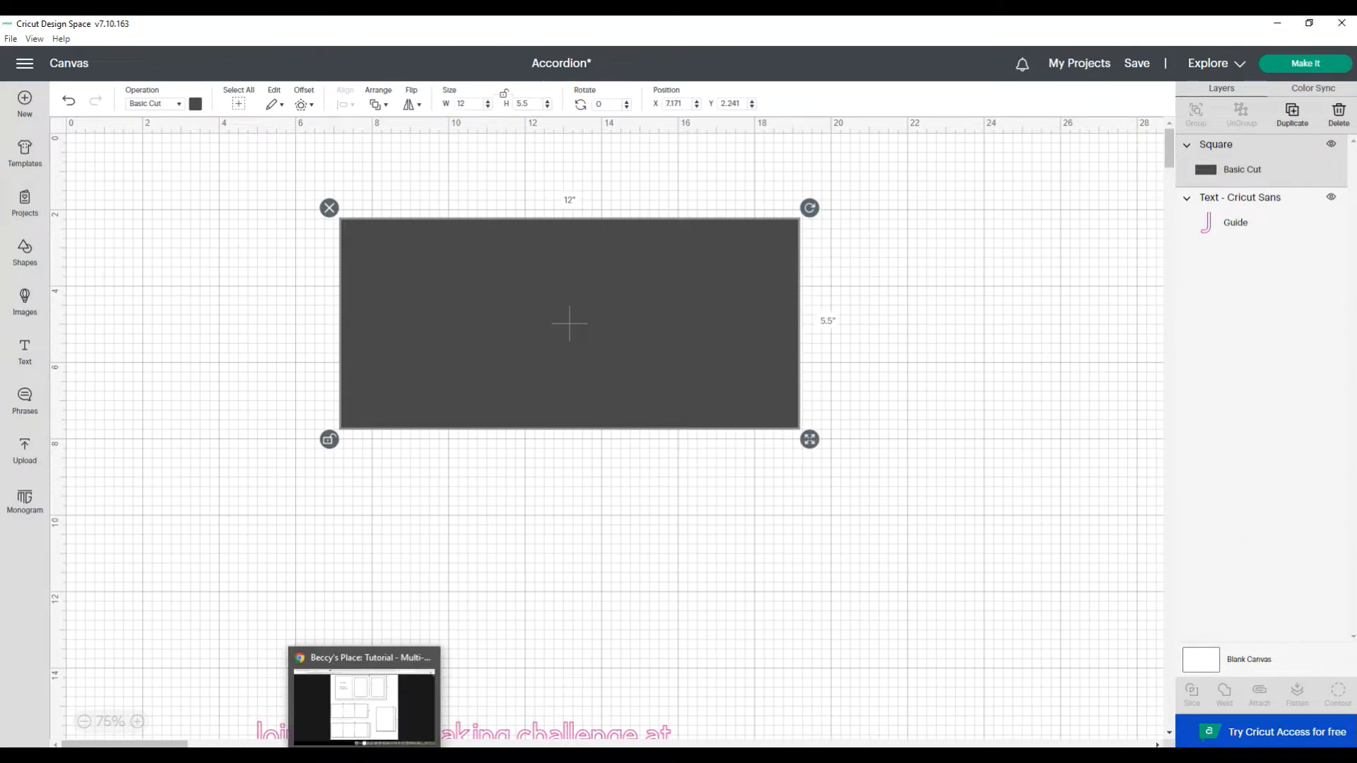
# - Check the insert dimensions in the browser's template diagram, and duplicate the large rectangle in Cricut Design Space, placing the copy below the original
pyautogui.click(375, 724)
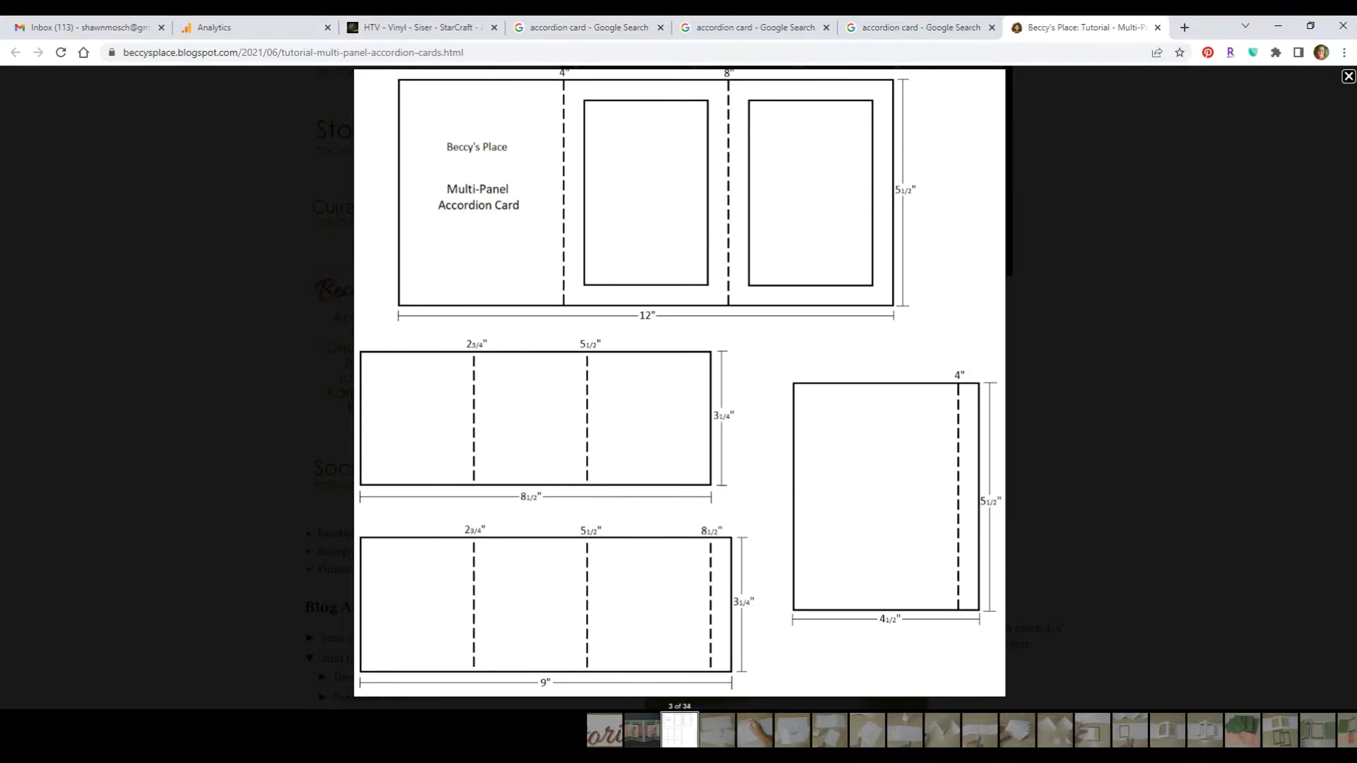
pyautogui.click(783, 757)
pyautogui.rightClick(691, 378)
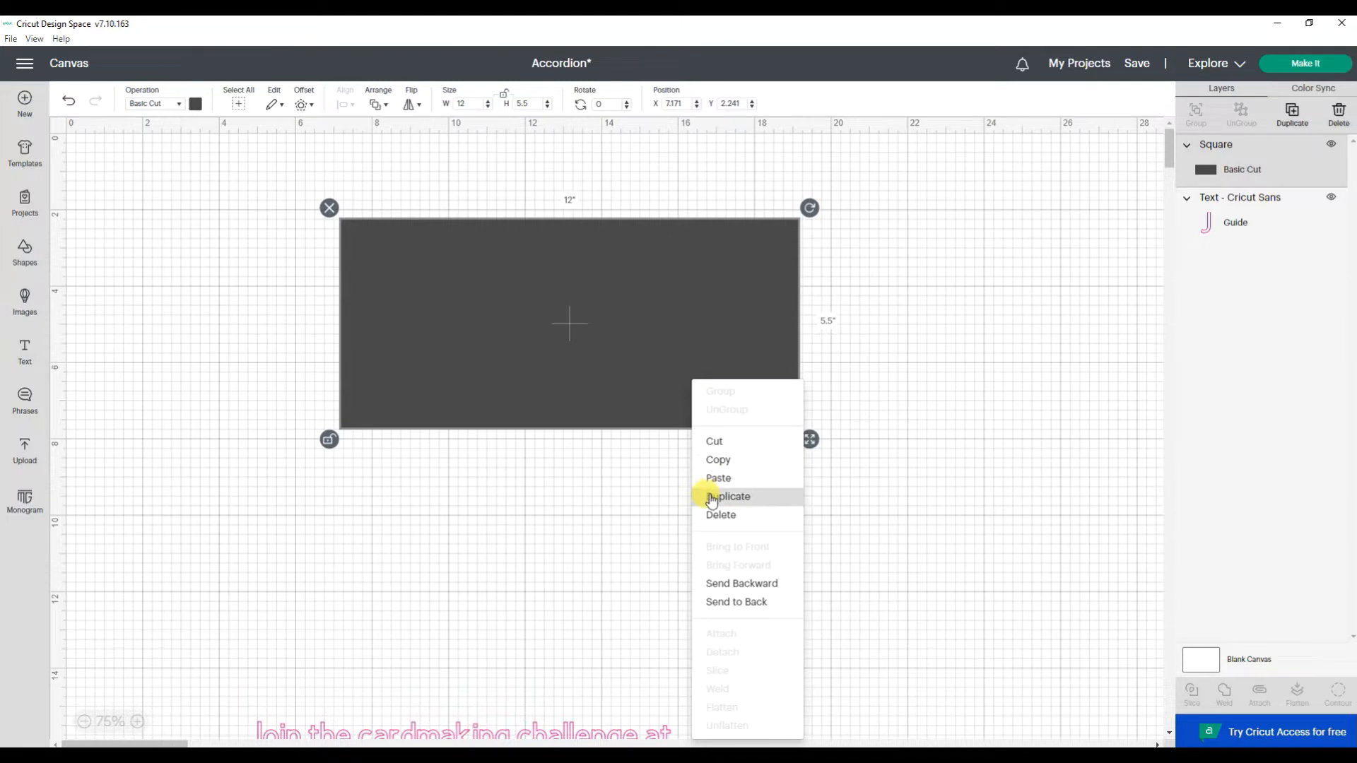
pyautogui.hotkey('ctrl', 'd')
pyautogui.moveTo(651, 351); pyautogui.dragTo(565, 516)
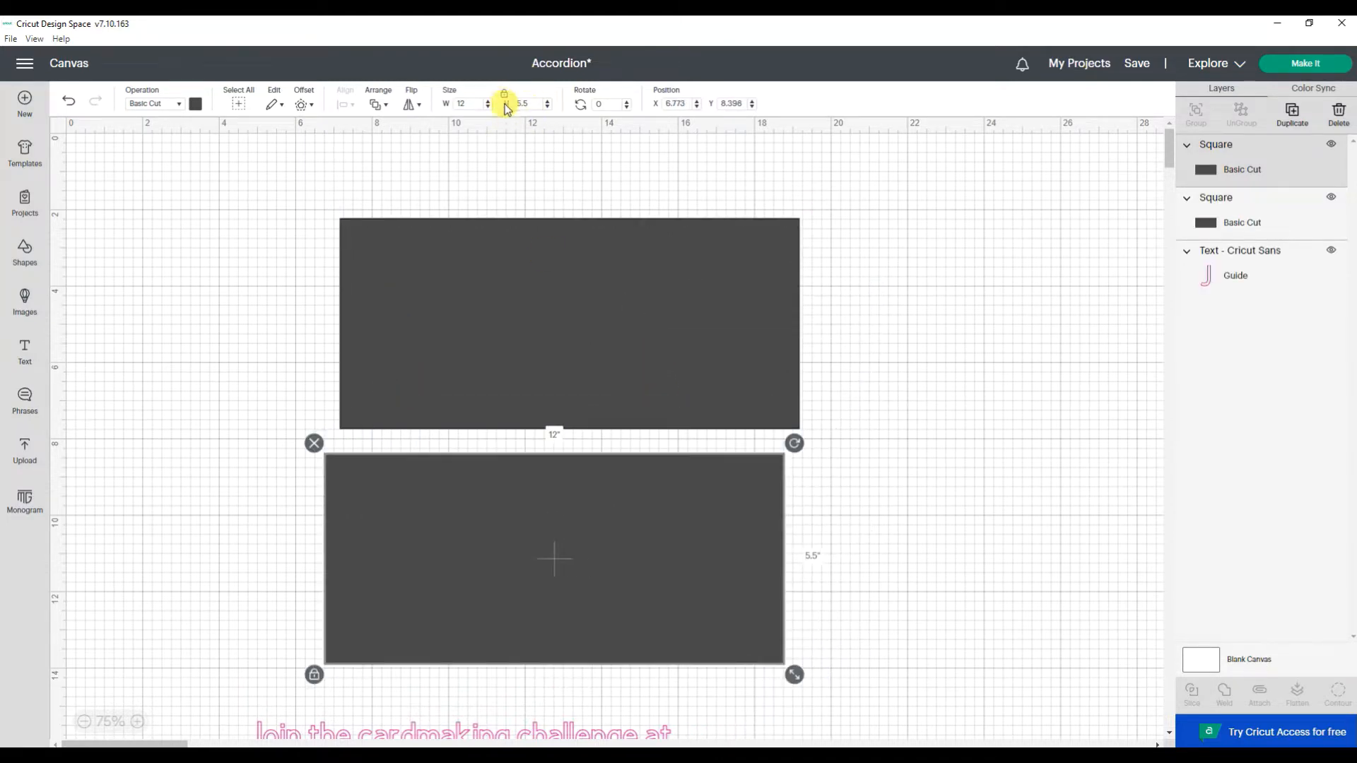
# - Unlock the lower rectangle's proportions and set its size to 8.5 inches wide by 3.25 inches high
pyautogui.click(503, 98)
pyautogui.moveTo(445, 103); pyautogui.dragTo(483, 103)
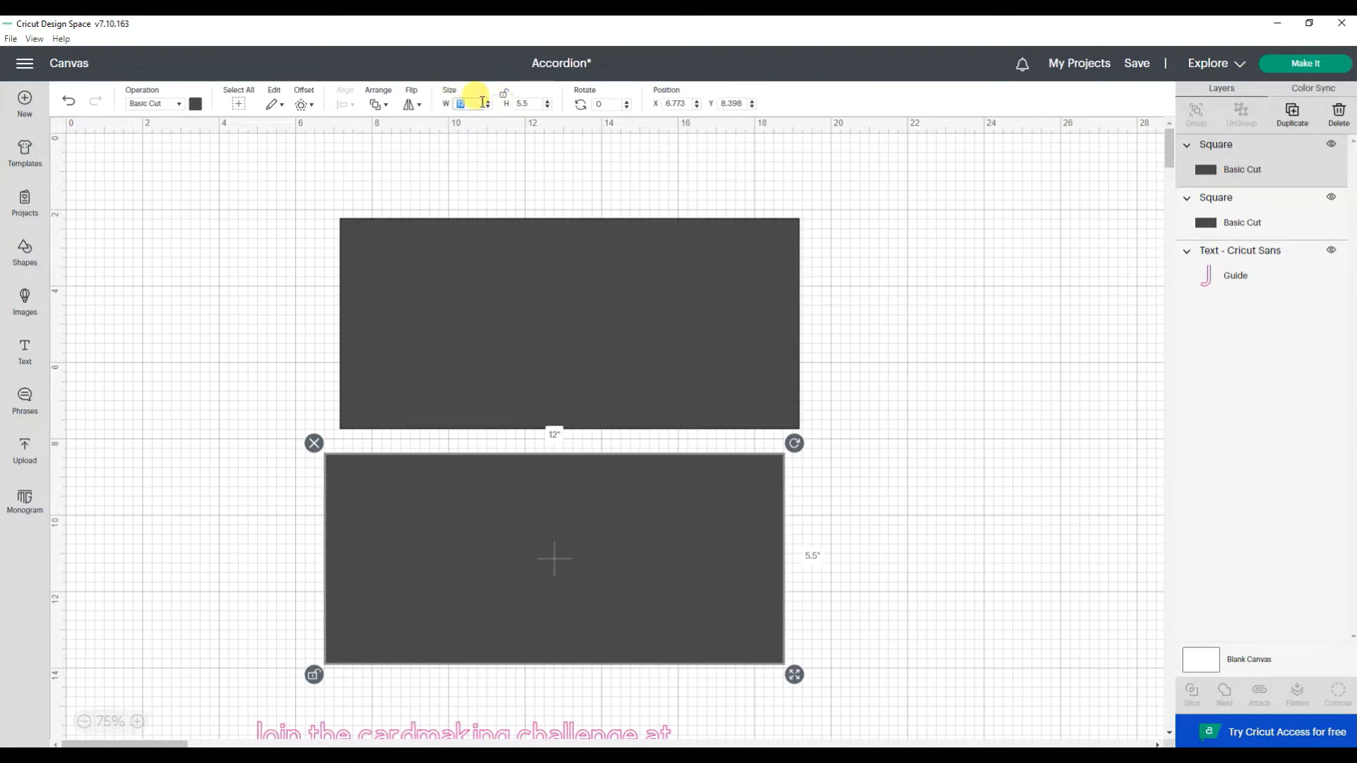
pyautogui.moveTo(516, 103); pyautogui.dragTo(538, 103)
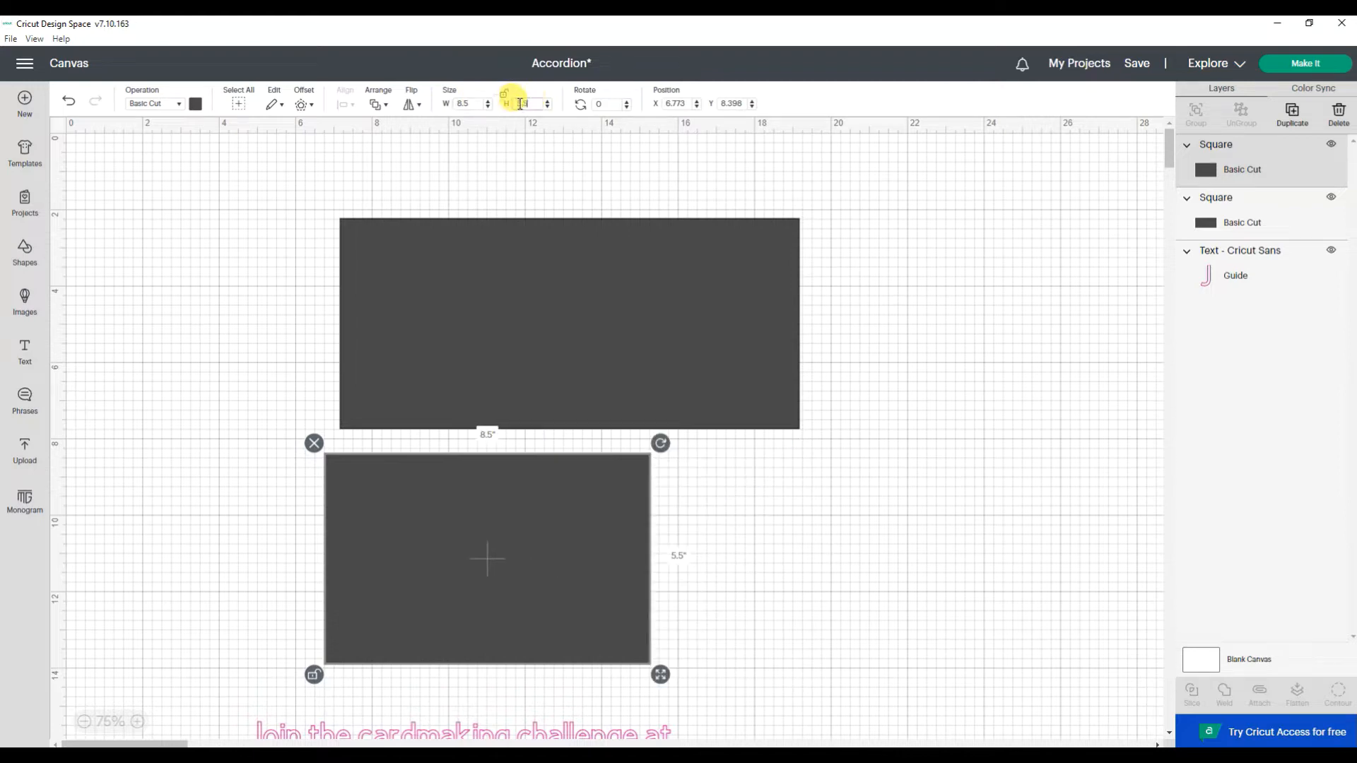
pyautogui.write('3.25')
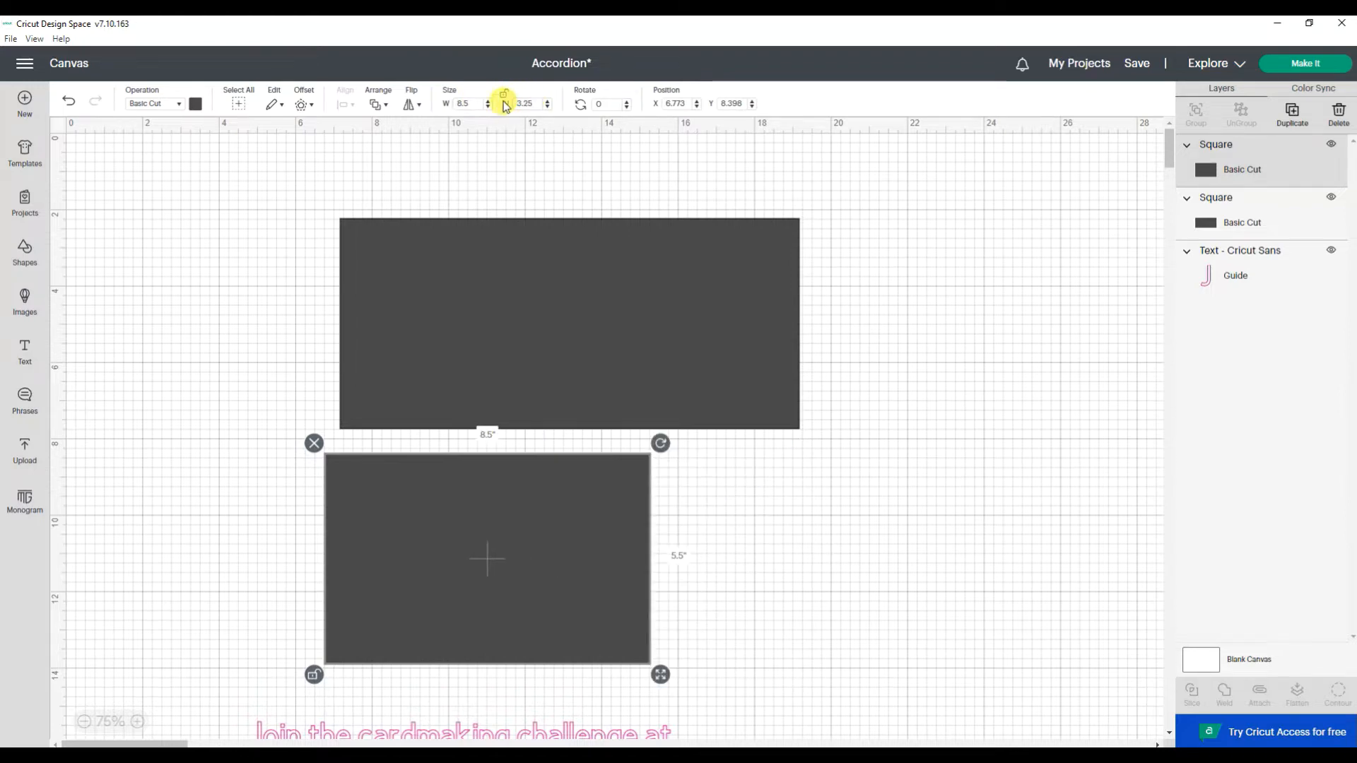
pyautogui.press('Return')
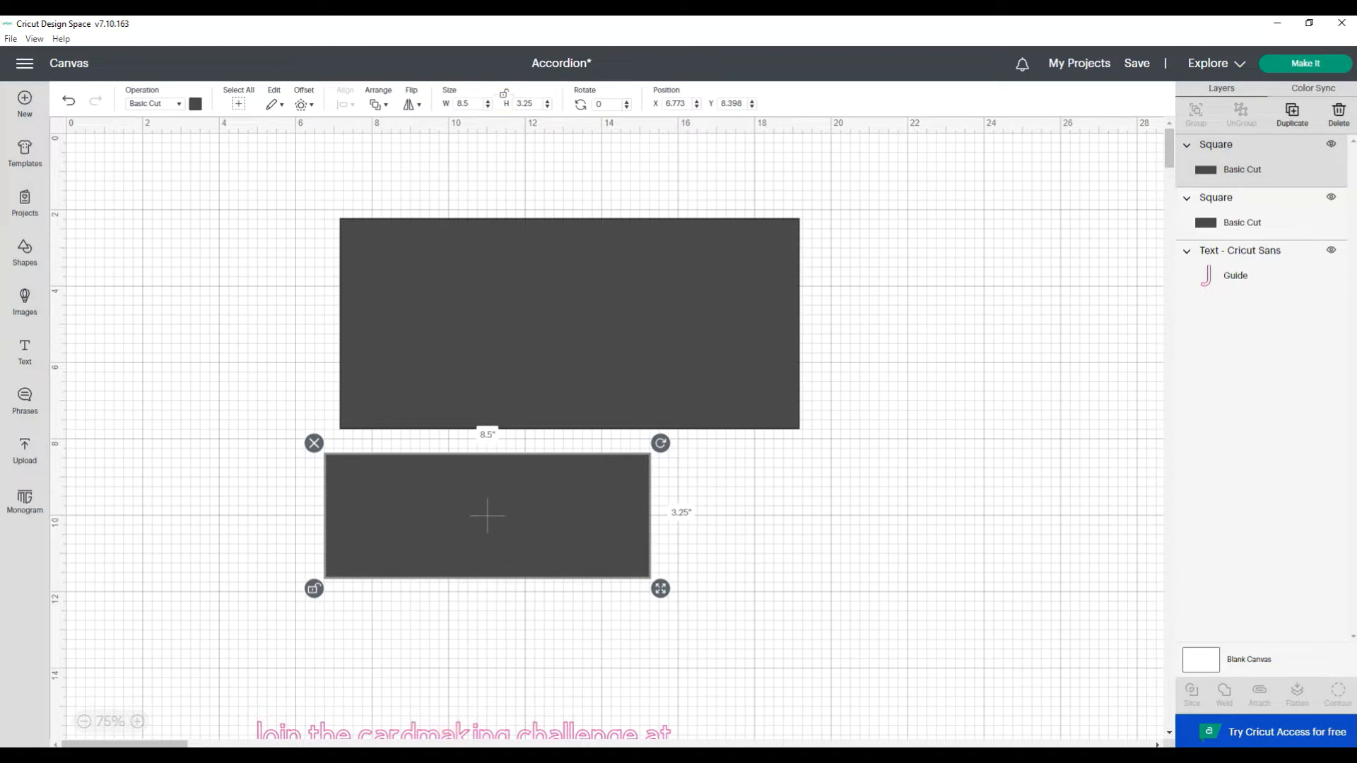
# - Duplicate the 8.5 by 3.25 inch rectangle and place the copy below it at about X 7.15, Y 12.19
pyautogui.rightClick(452, 540)
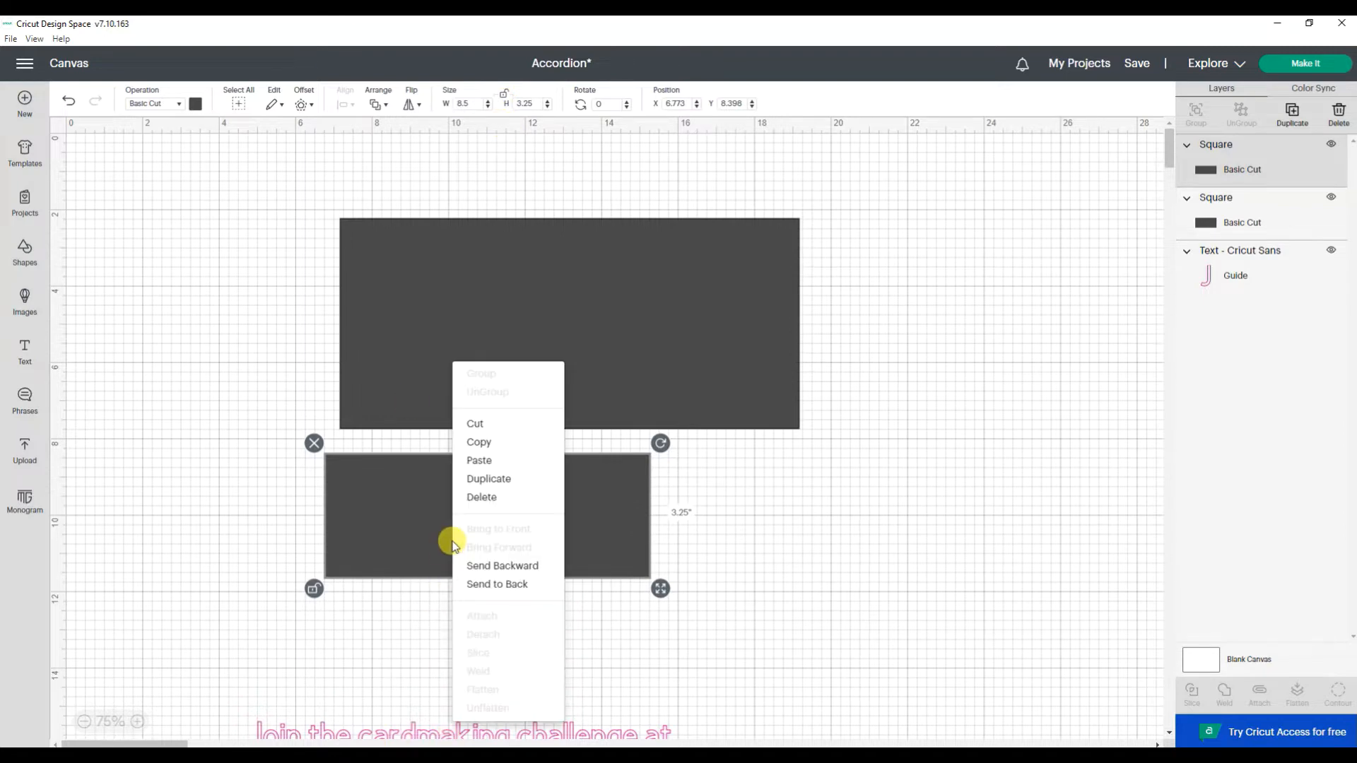
pyautogui.click(484, 481)
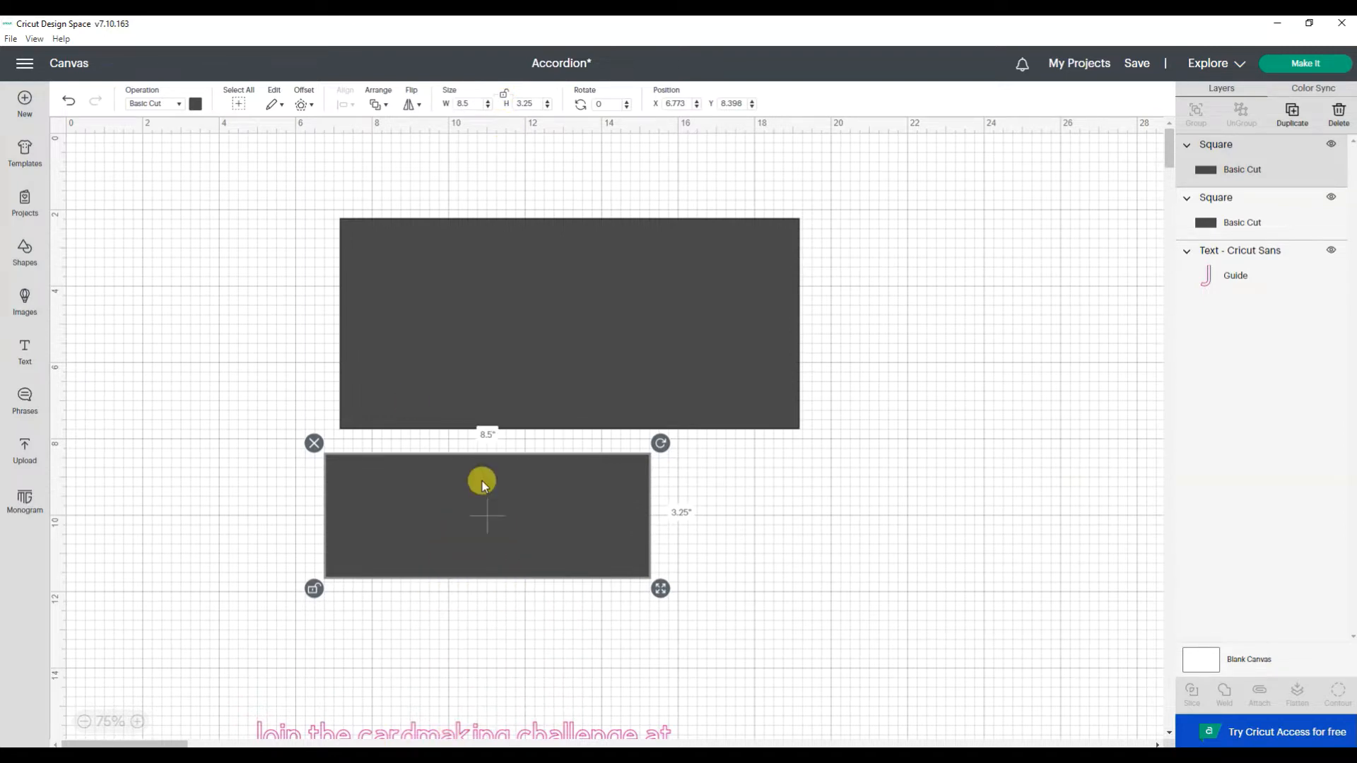
pyautogui.moveTo(565, 604); pyautogui.dragTo(484, 654)
# - Check the second insert's dimensions in the template diagram and set the lowest rectangle's width to 9 inches with proportions unlocked
pyautogui.click(523, 718)
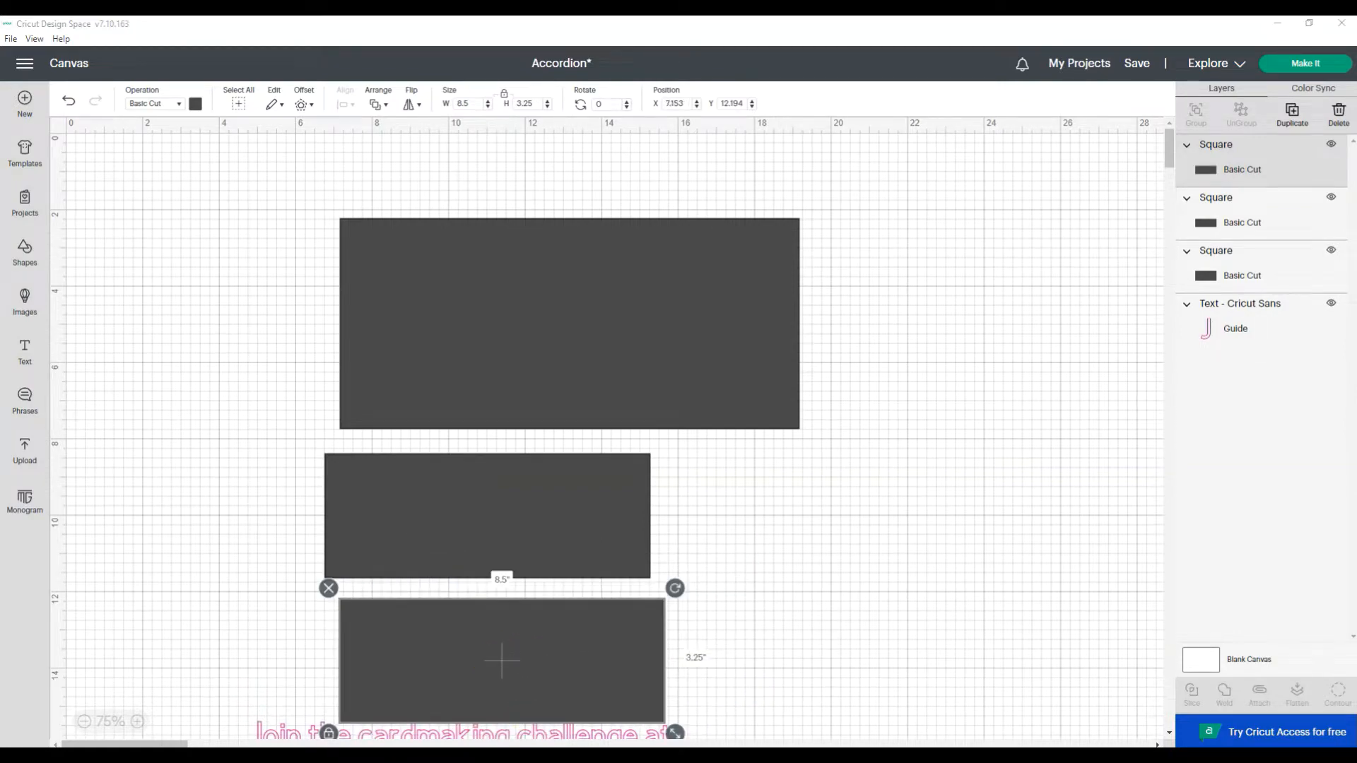
pyautogui.hotkey('alt', 'Tab')
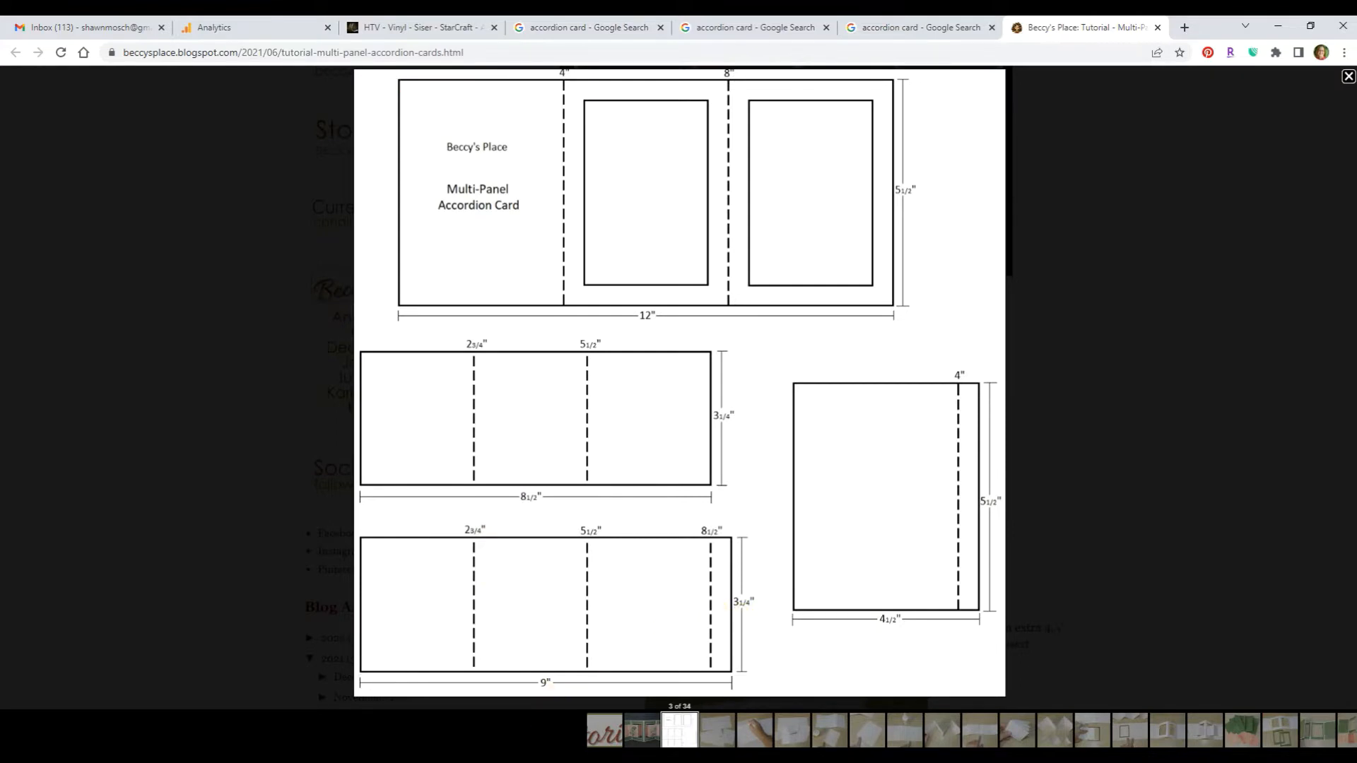
pyautogui.hotkey('alt', 'Tab')
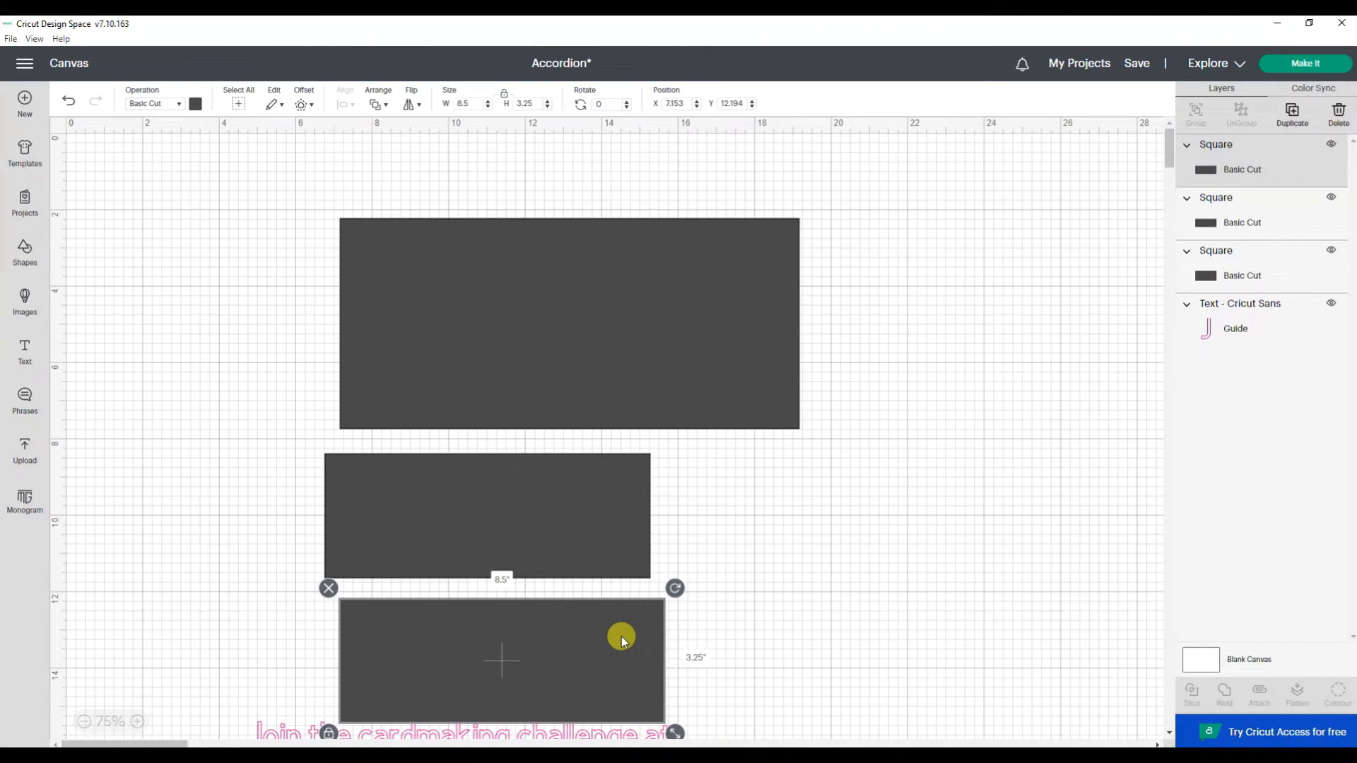
pyautogui.click(505, 95)
pyautogui.press('Return')
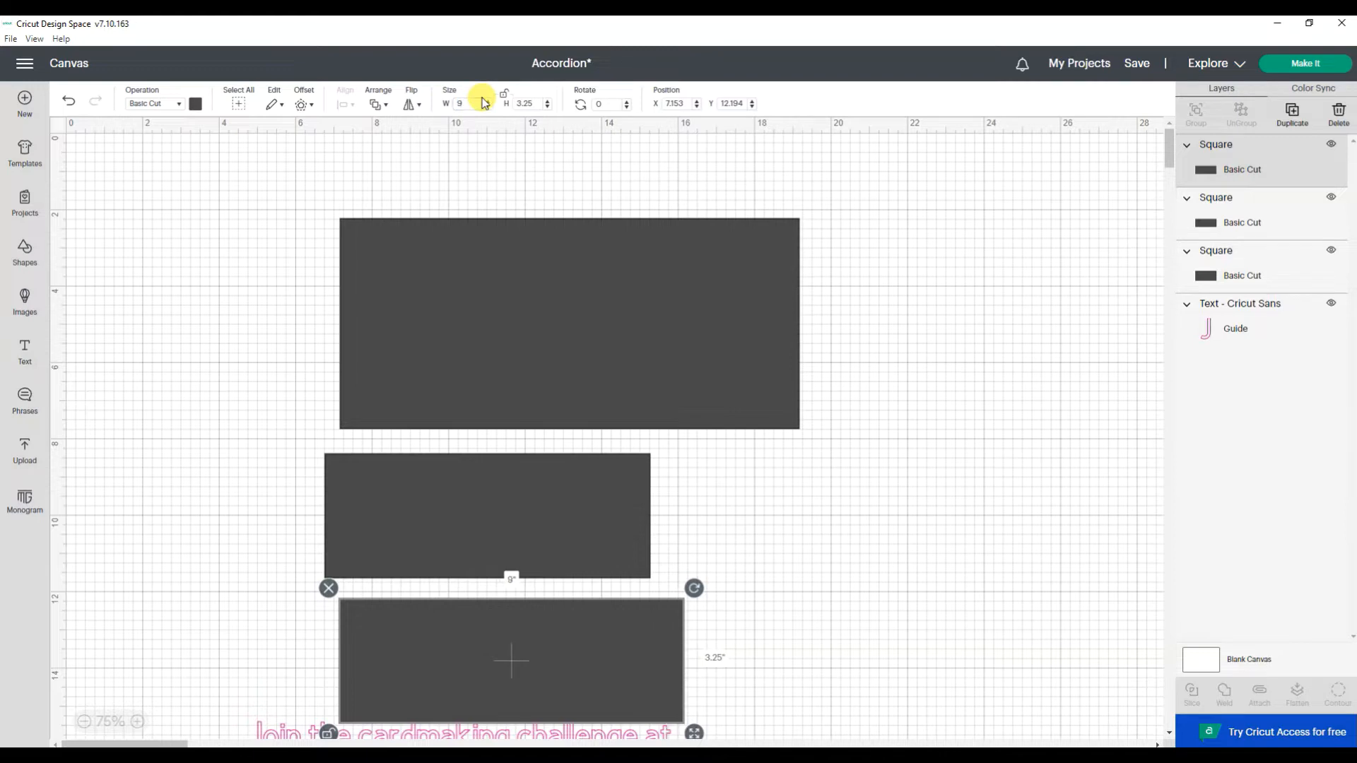
pyautogui.click(940, 470)
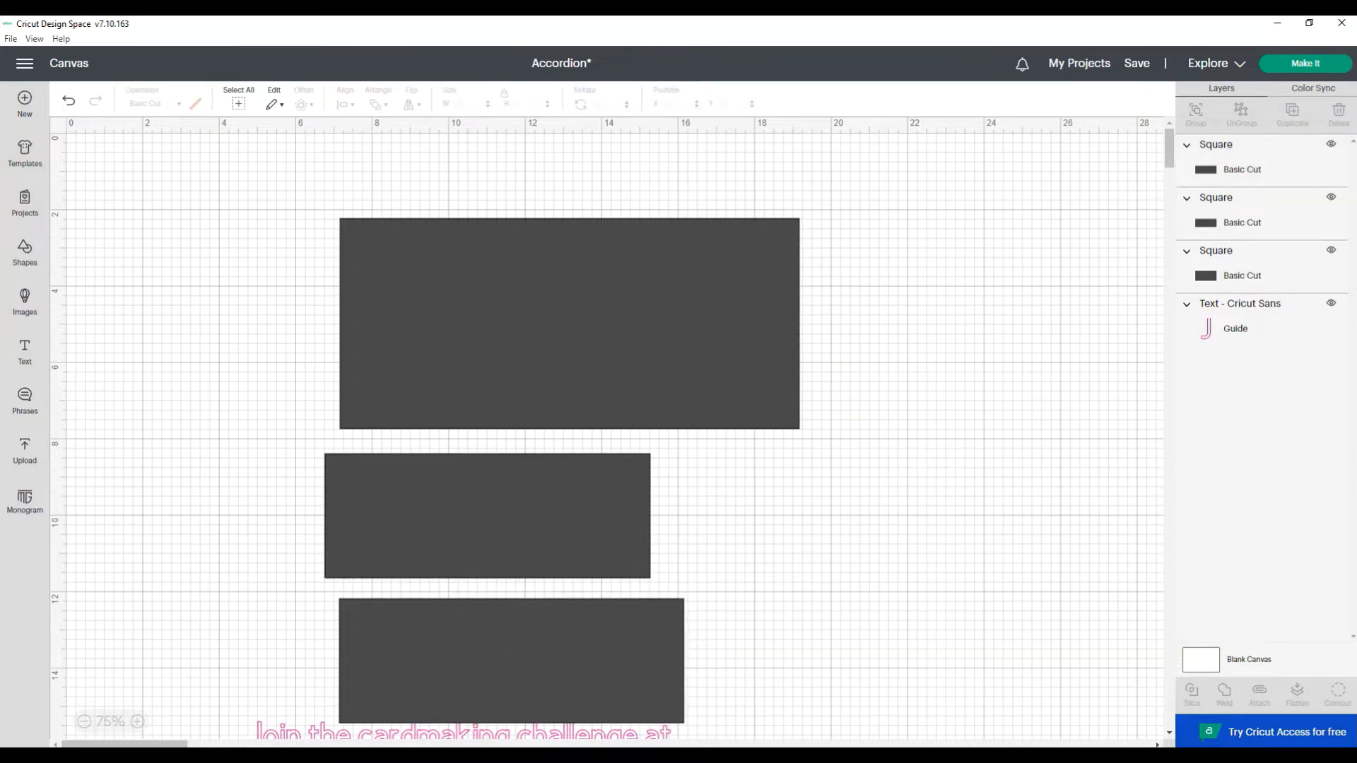
# - Check the base extension piece in the template diagram and add a square to the right of the large rectangle
pyautogui.click(366, 707)
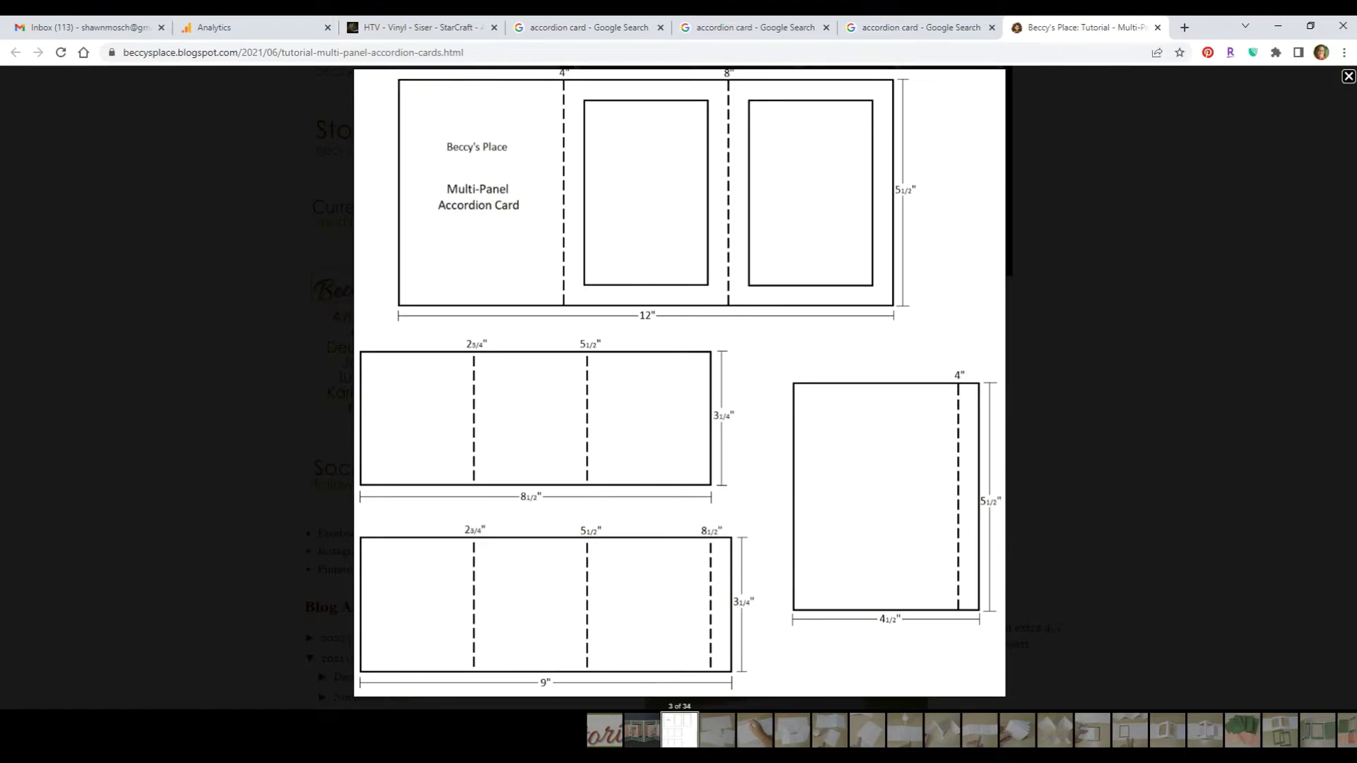
pyautogui.click(373, 755)
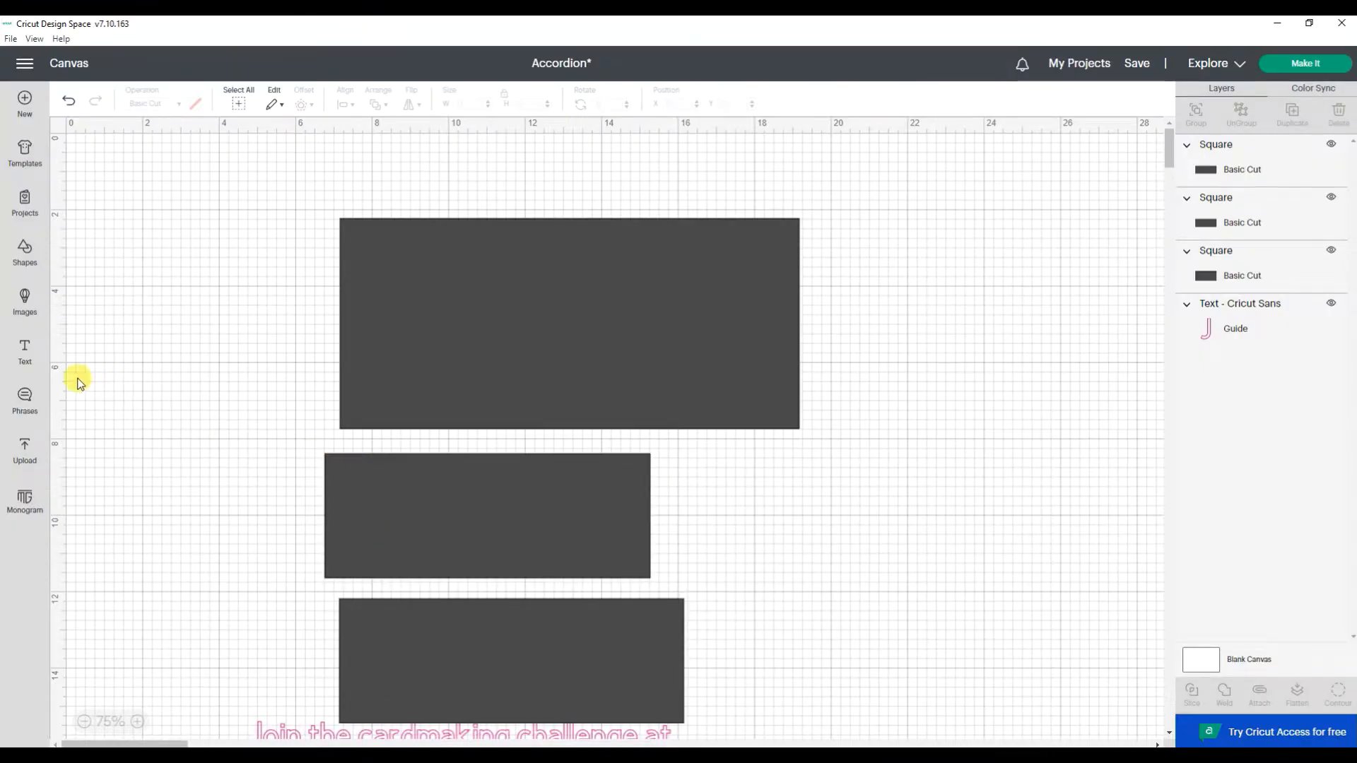
pyautogui.click(25, 253)
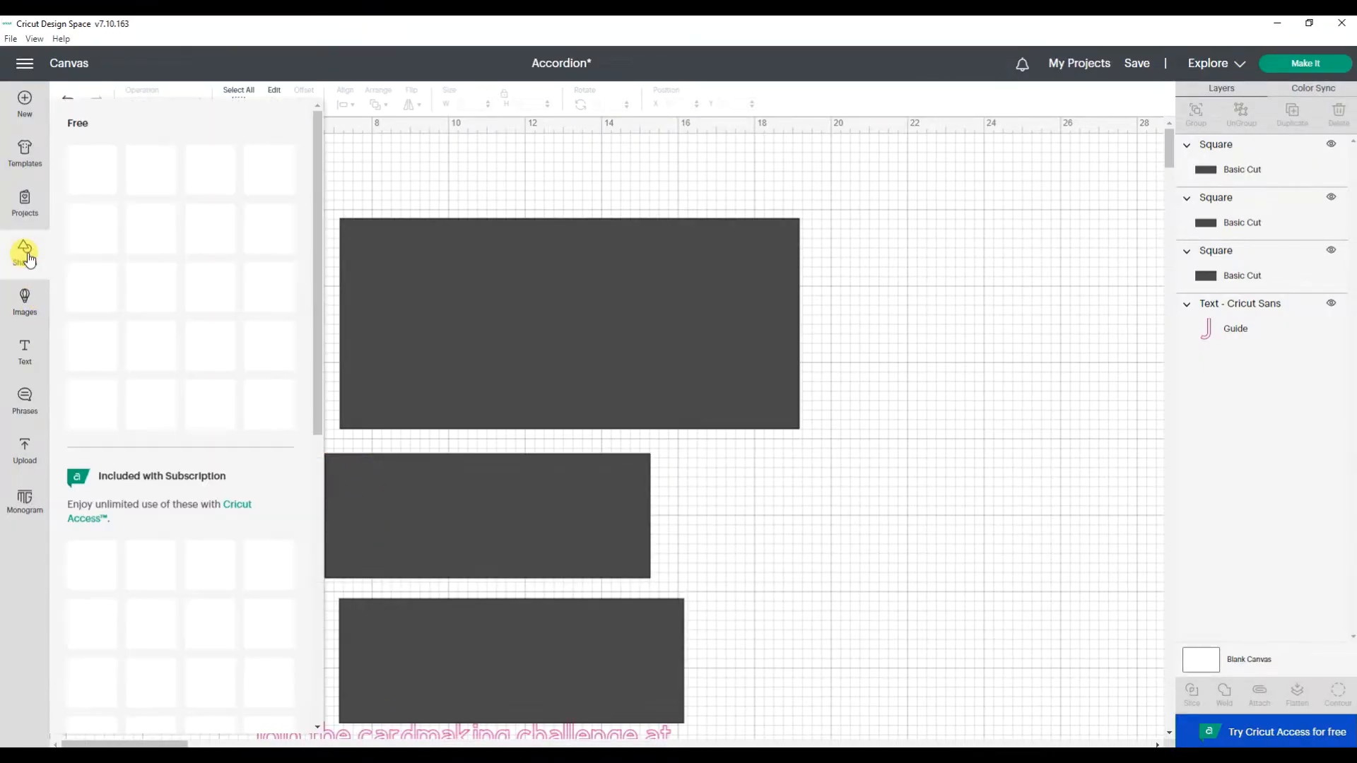
pyautogui.click(92, 404)
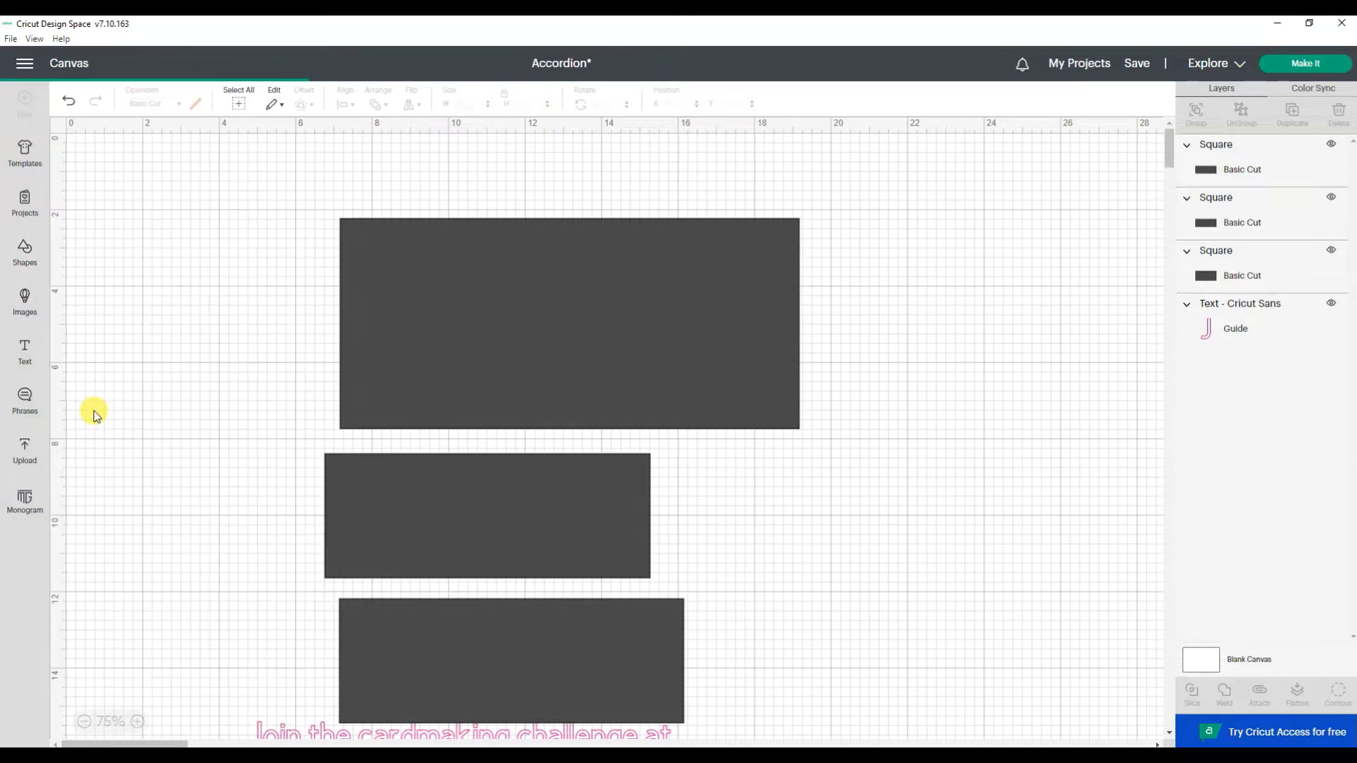
pyautogui.moveTo(221, 294); pyautogui.dragTo(936, 357)
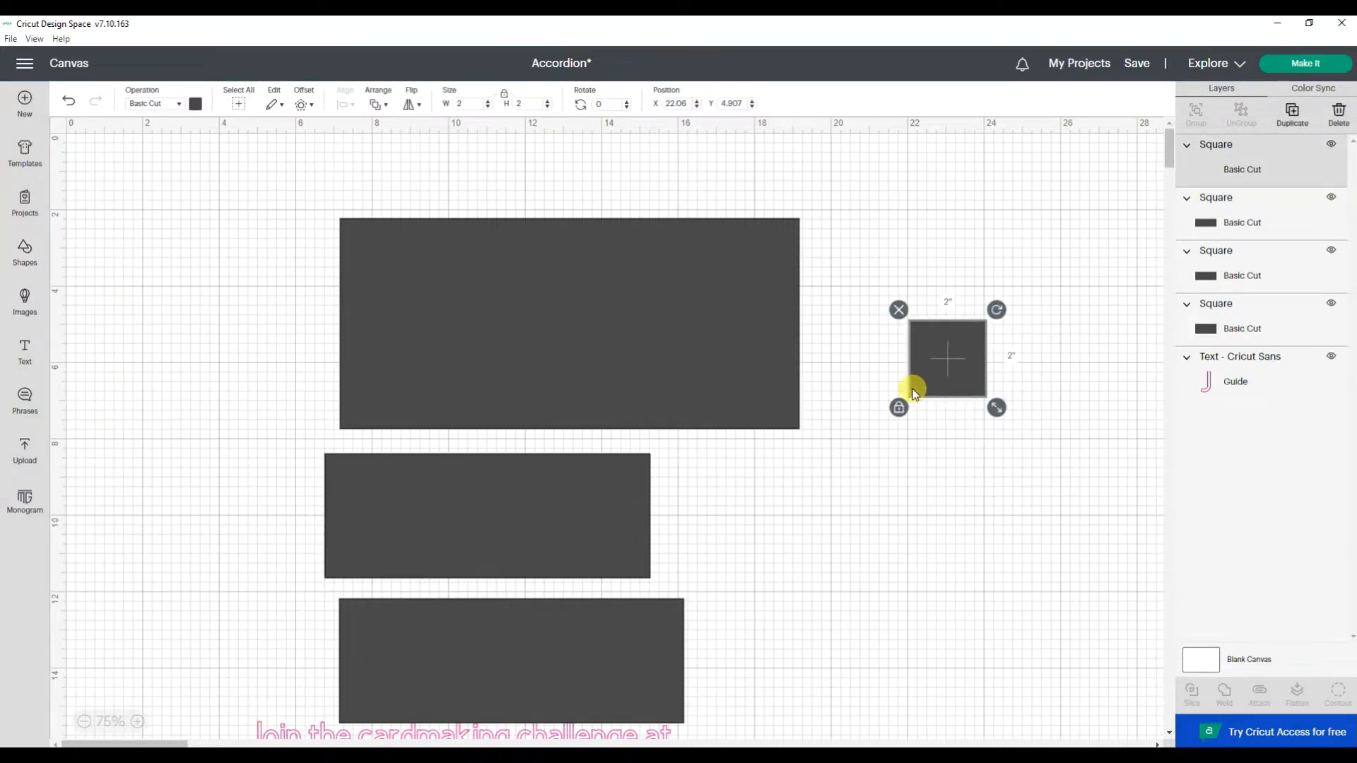
# - Unlock the new square's proportions and set its size to 4.5 inches wide by 5.5 inches high
pyautogui.click(506, 95)
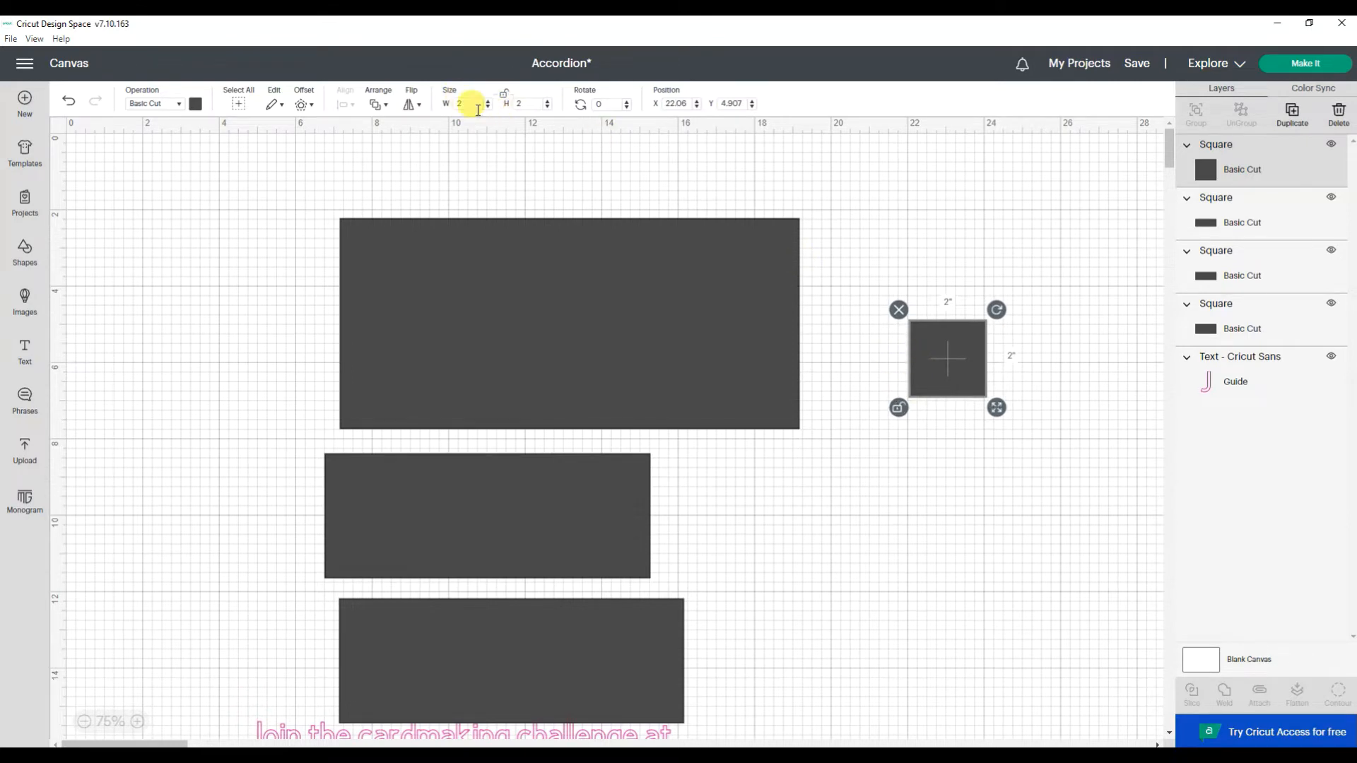
pyautogui.click(474, 105)
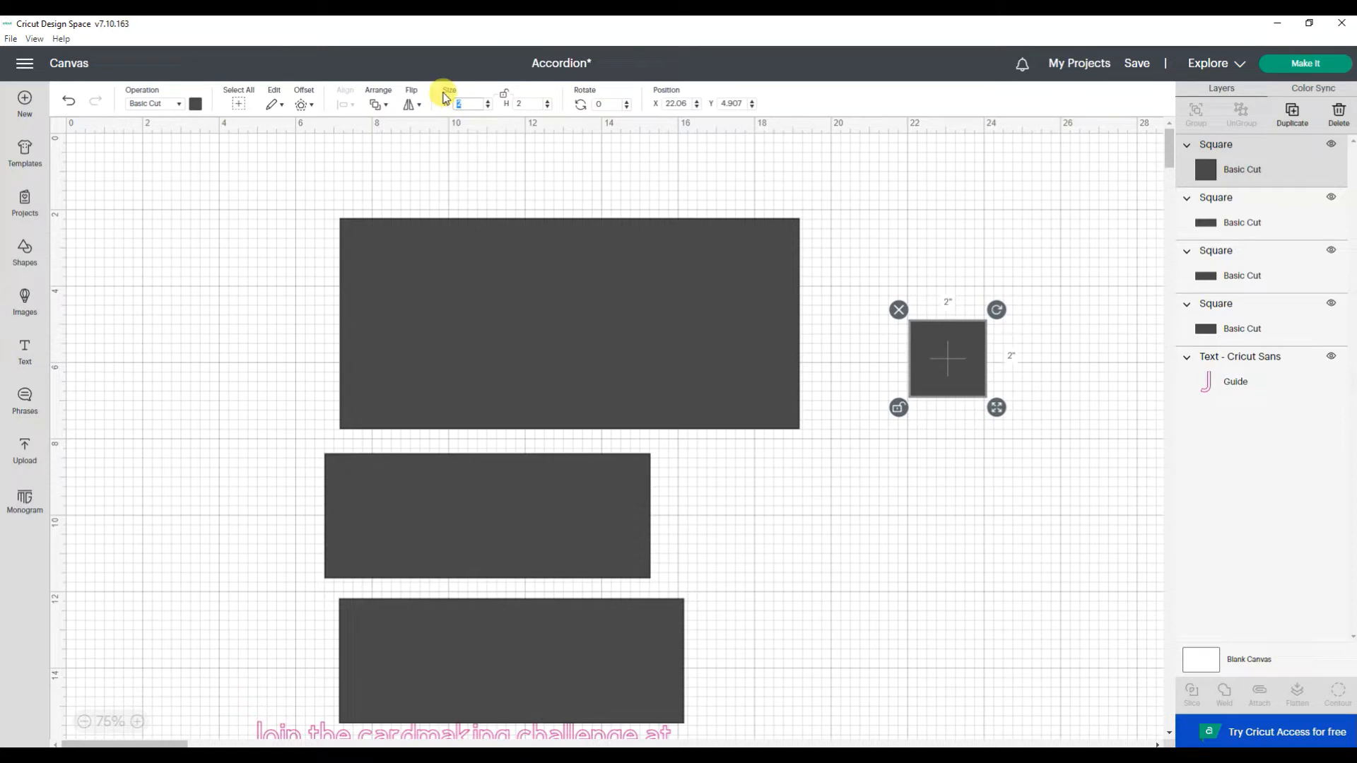
pyautogui.click(524, 105)
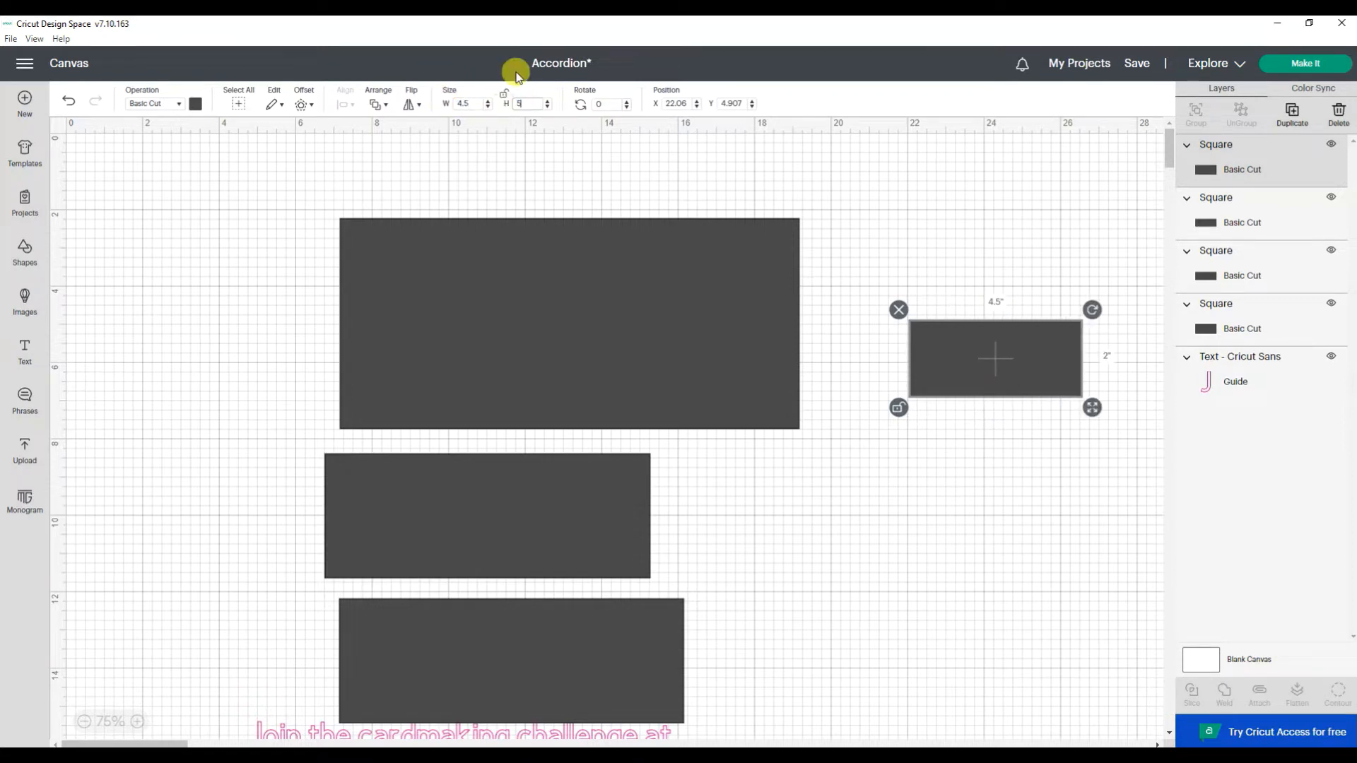
pyautogui.write('5.5')
pyautogui.press('Return')
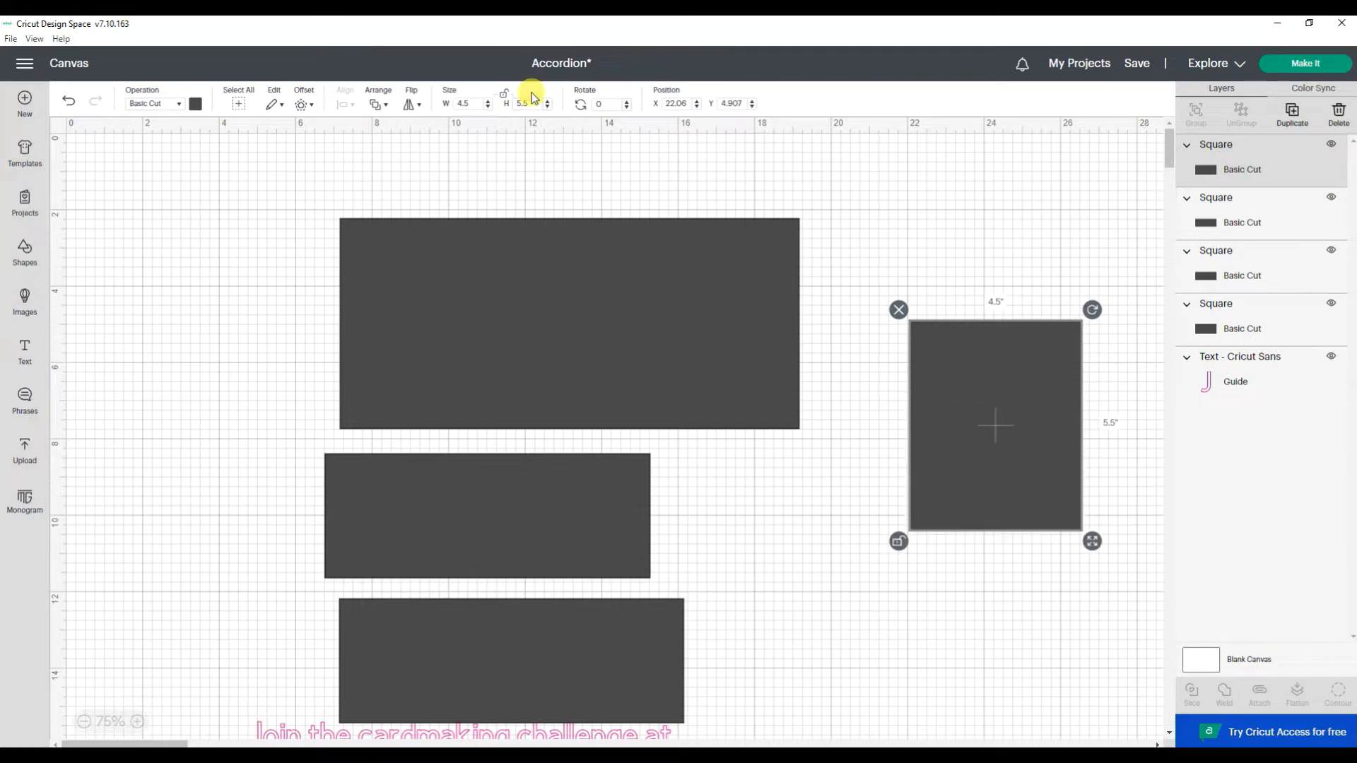
pyautogui.click(882, 276)
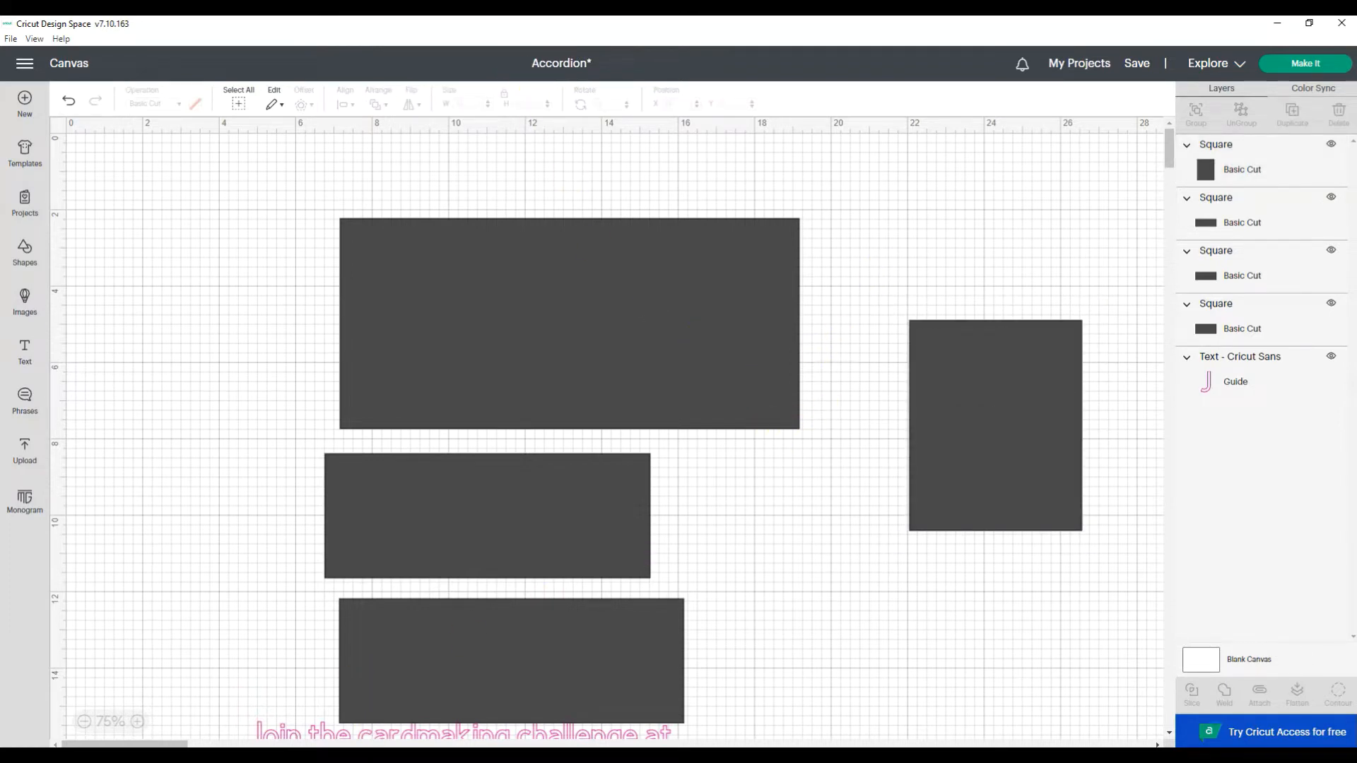
# - Consult the template diagram in the browser and add another basic square to the Cricut Design Space canvas
pyautogui.hotkey('alt', 'Tab')
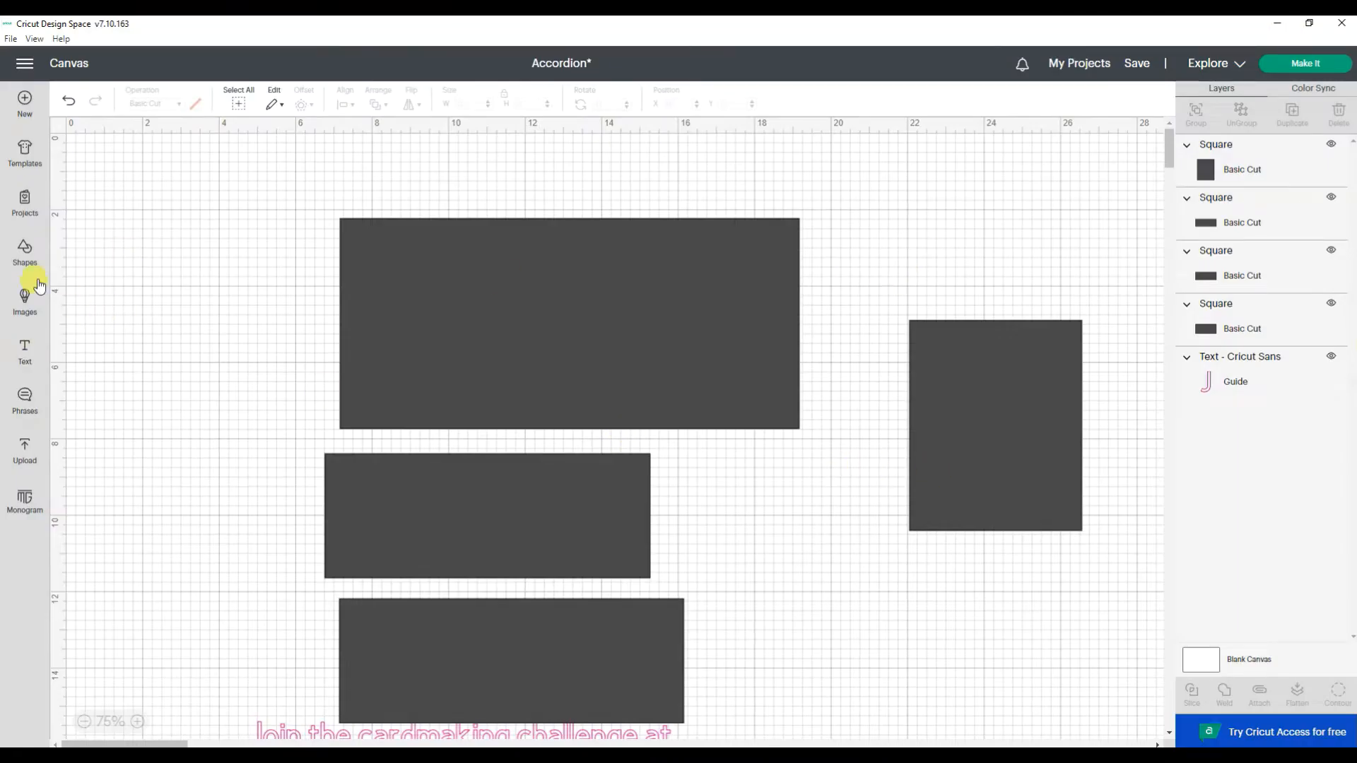
pyautogui.click(25, 251)
pyautogui.click(73, 400)
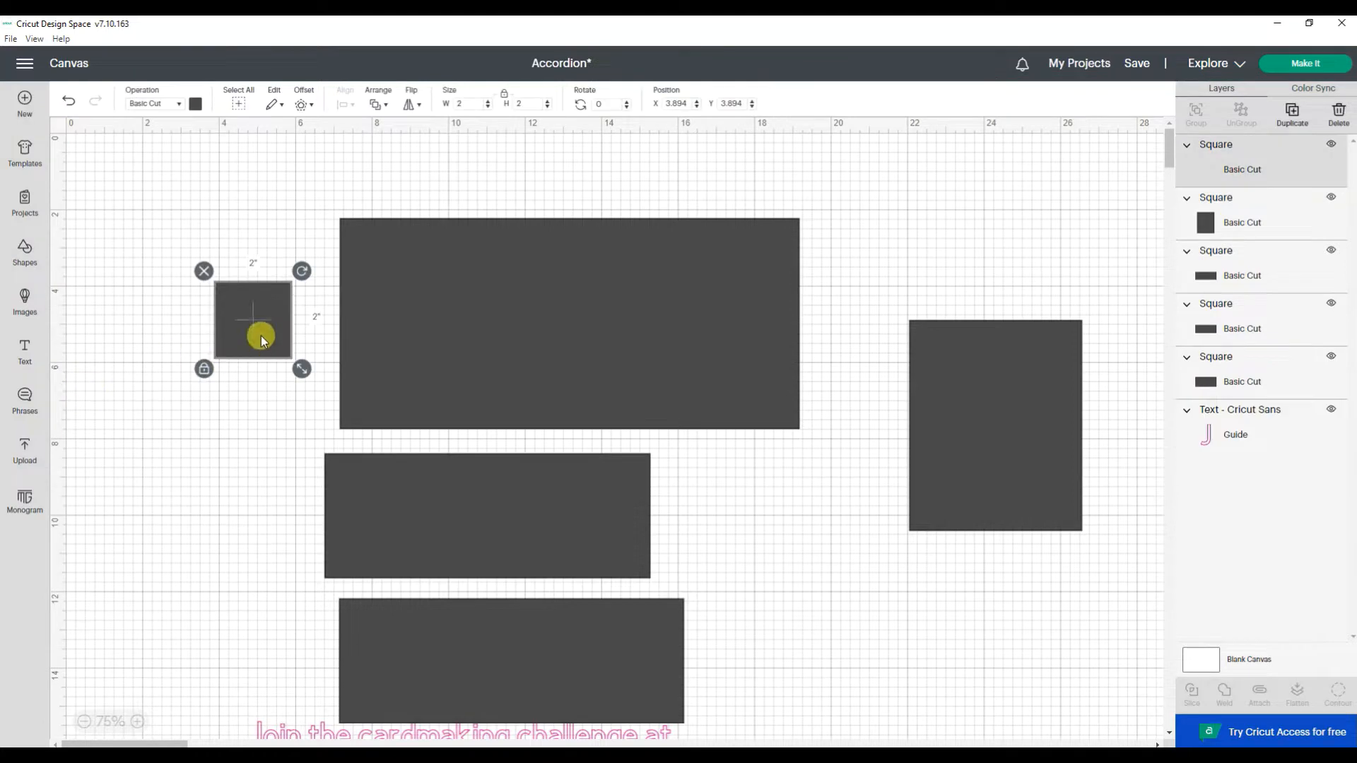
# - Set the new square to 4 inches wide by 5.5 inches high with proportions unlocked and move it over the large rectangle's right end
pyautogui.moveTo(261, 341); pyautogui.dragTo(251, 292)
pyautogui.click(507, 98)
pyautogui.click(455, 104)
pyautogui.press('Return')
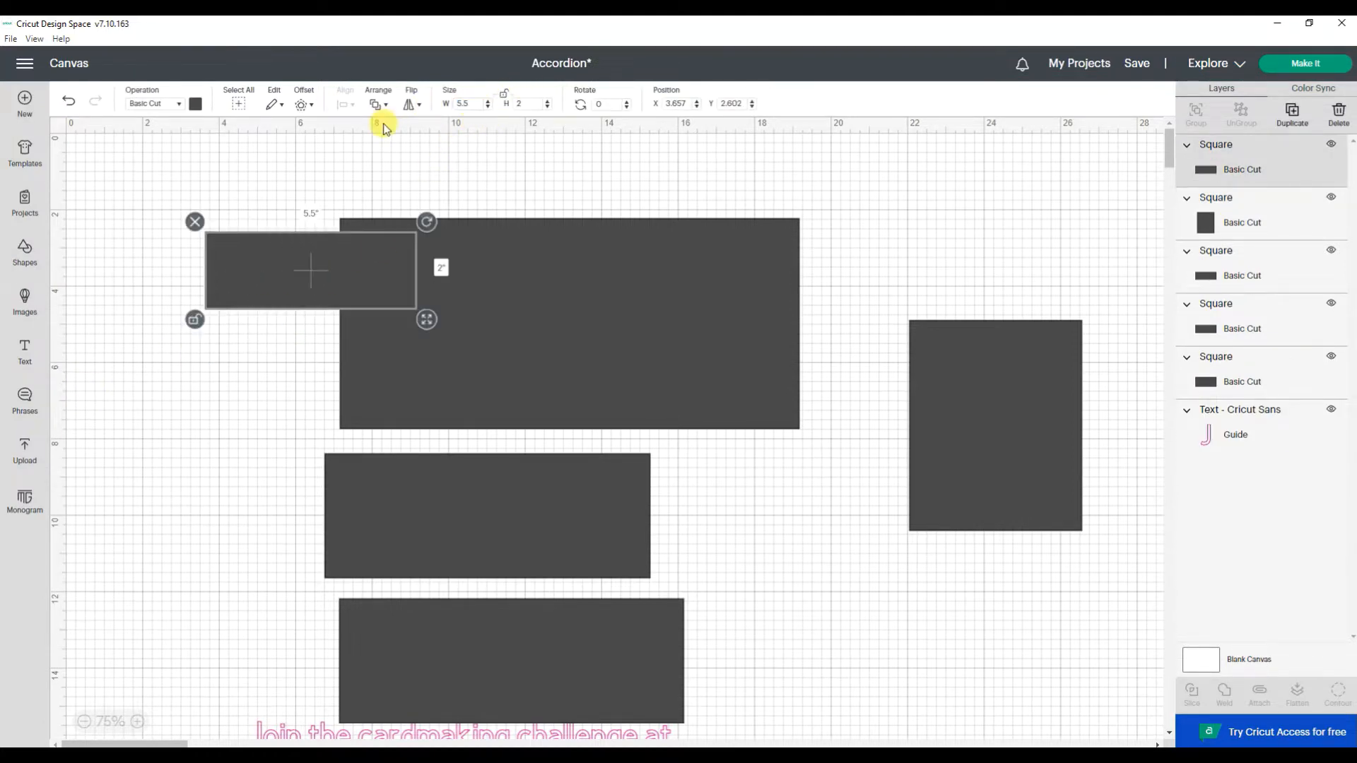
pyautogui.click(520, 104)
pyautogui.write('5.5')
pyautogui.press('Return')
pyautogui.click(466, 104)
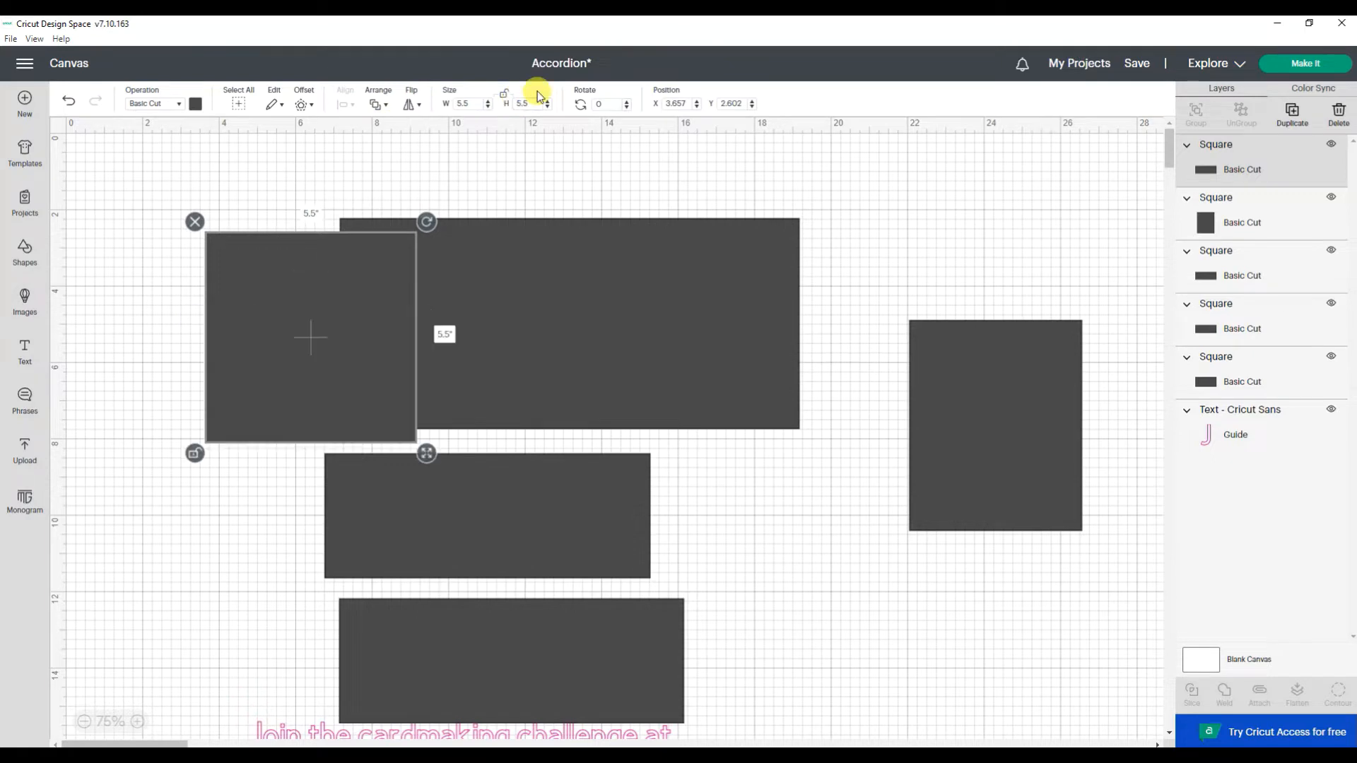
pyautogui.write('4')
pyautogui.press('Return')
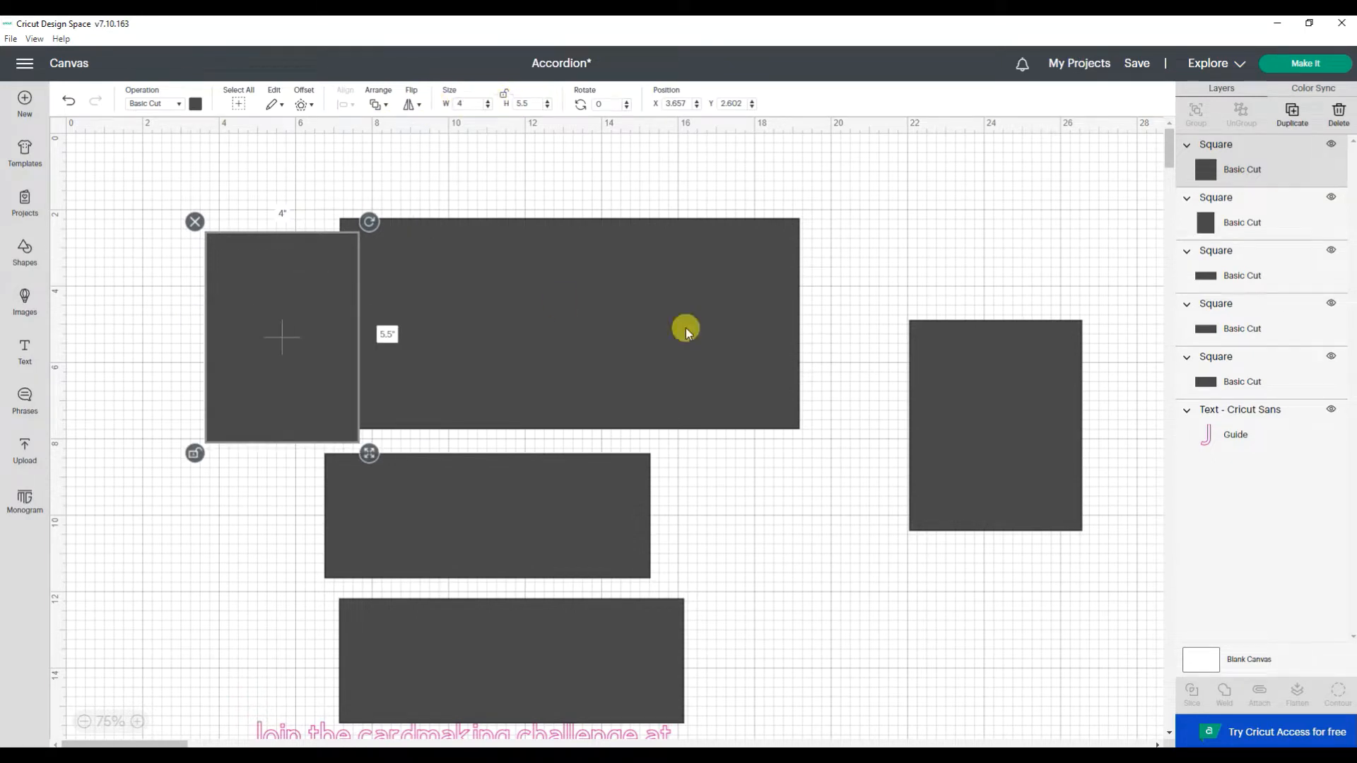
pyautogui.moveTo(278, 318); pyautogui.dragTo(734, 314)
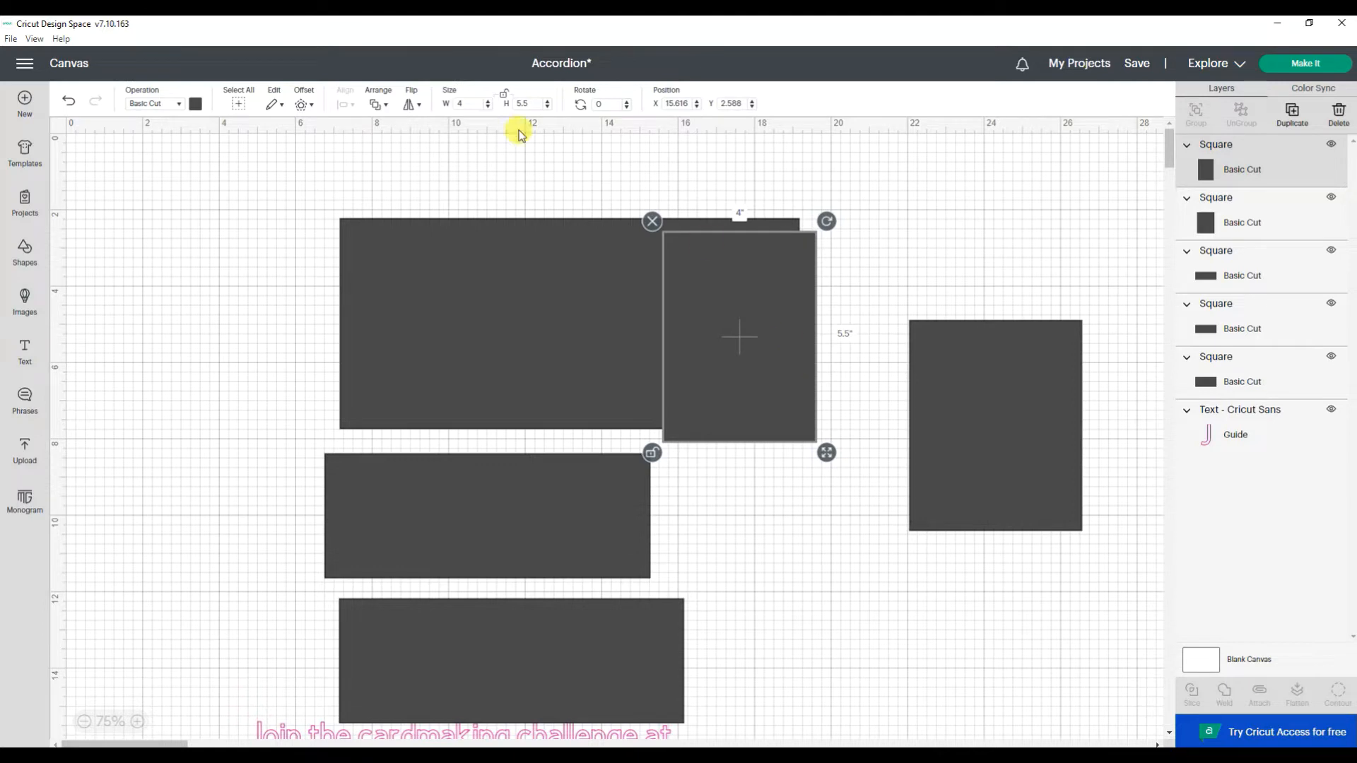
# - Create an inward offset of 0.5 inch with square corners from the 4 by 5.5 inch square
pyautogui.click(304, 104)
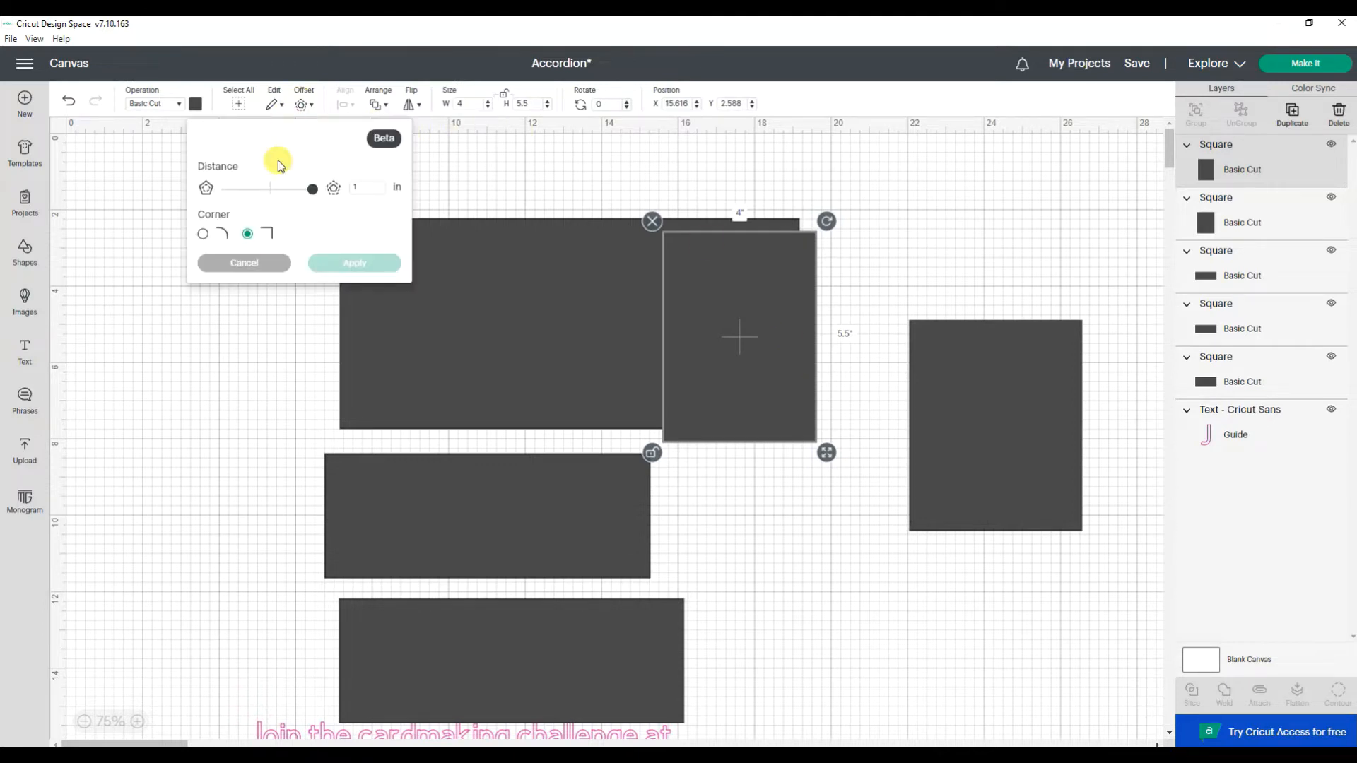
pyautogui.moveTo(303, 191); pyautogui.dragTo(227, 189)
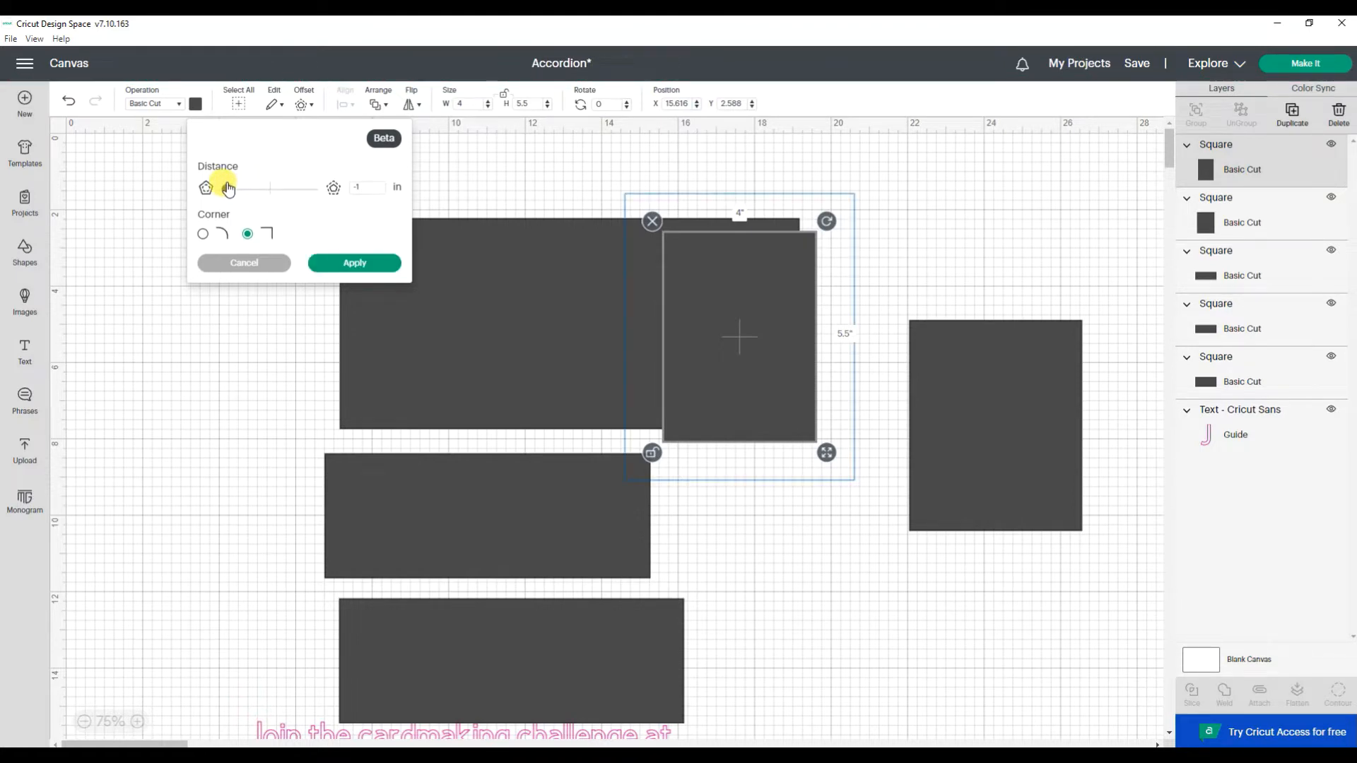
pyautogui.click(355, 263)
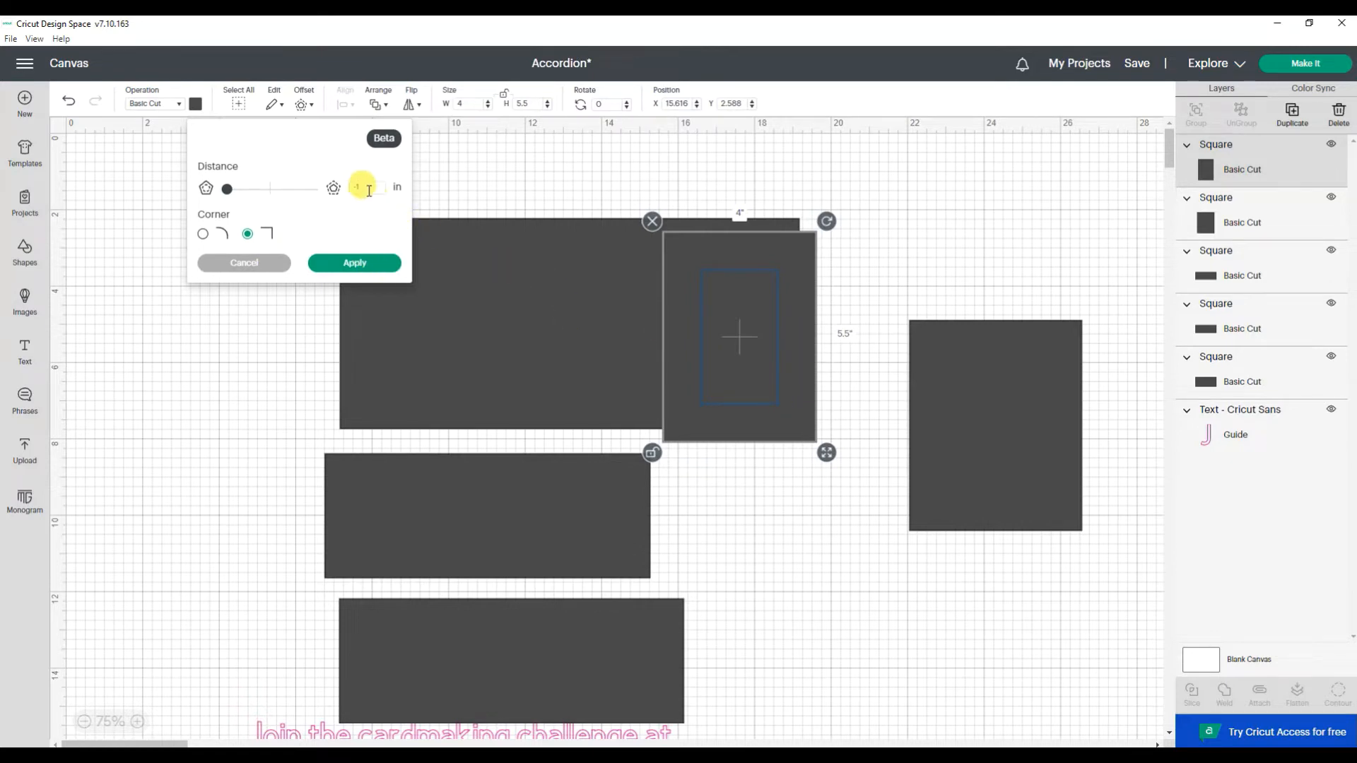
pyautogui.moveTo(368, 190); pyautogui.dragTo(349, 191)
pyautogui.press('Return')
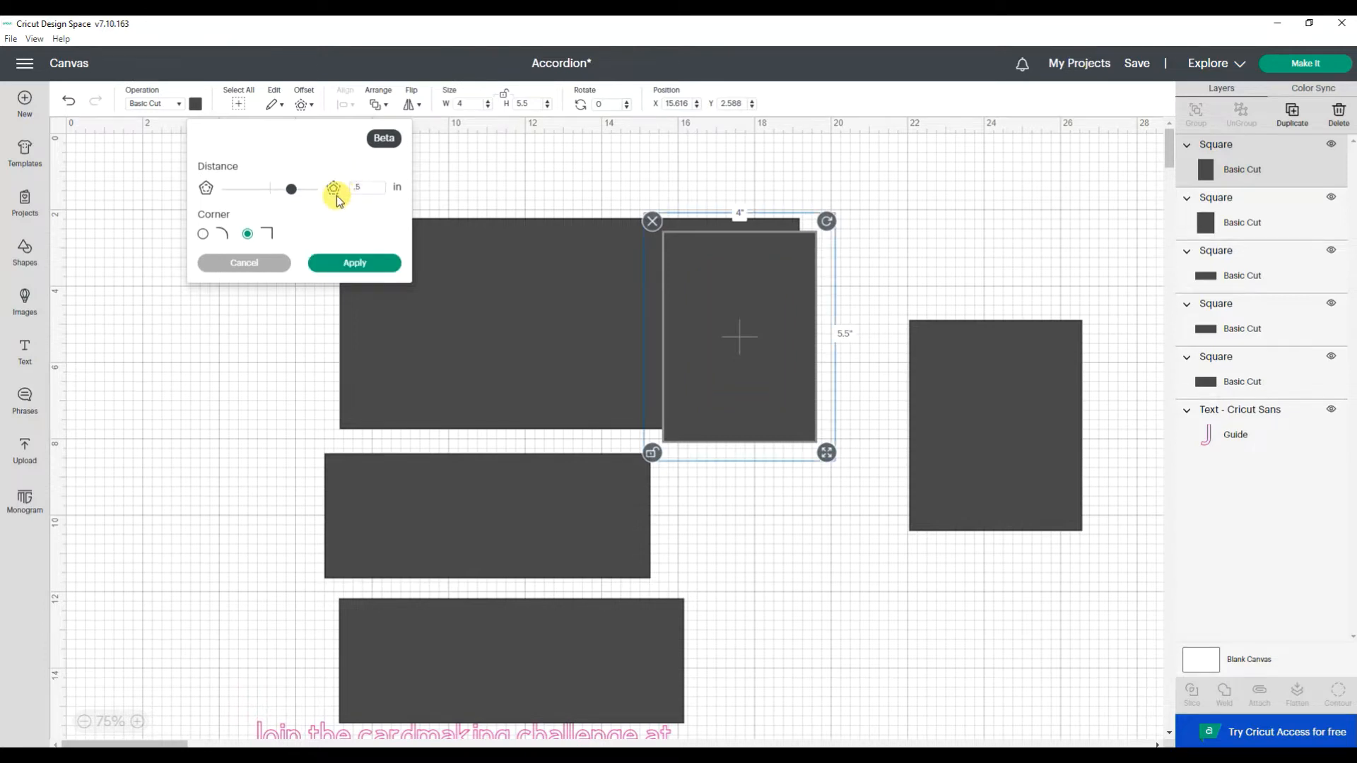
pyautogui.click(258, 189)
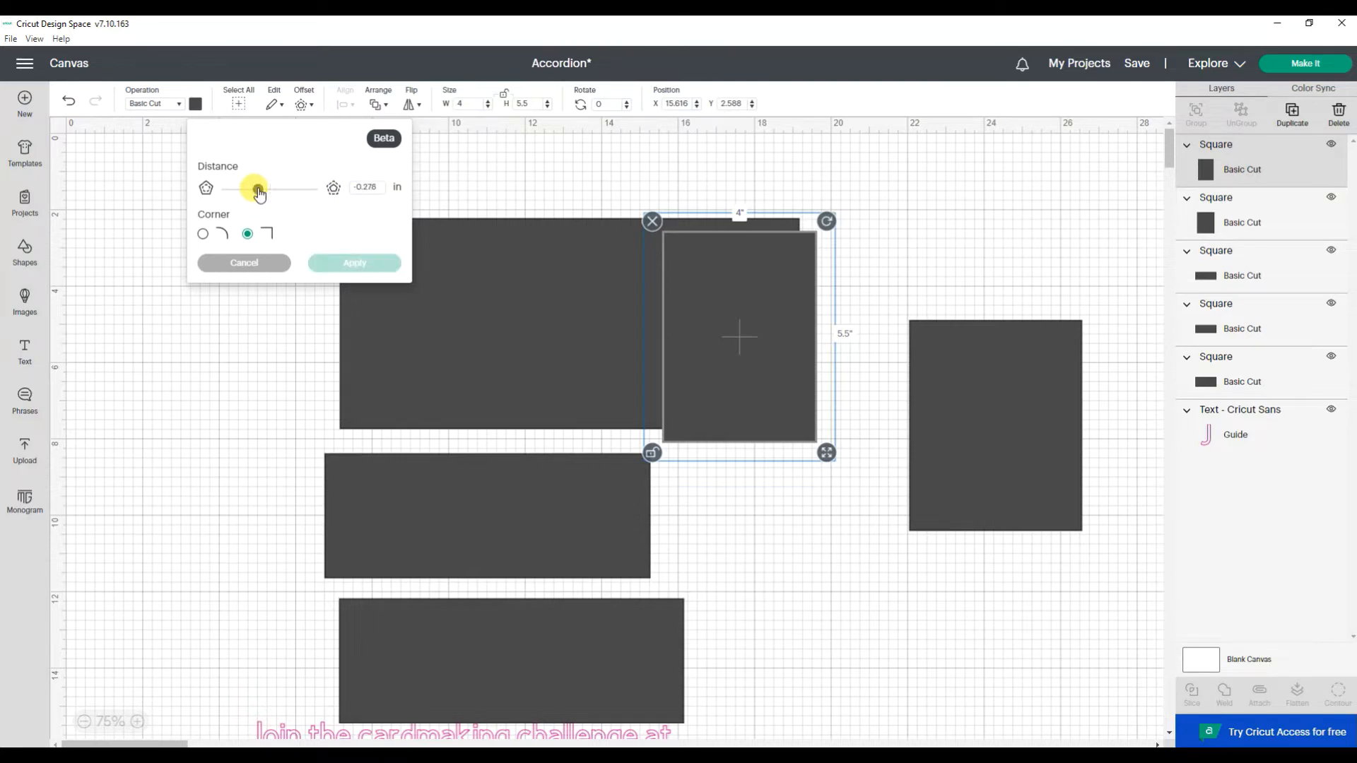
pyautogui.doubleClick(381, 186)
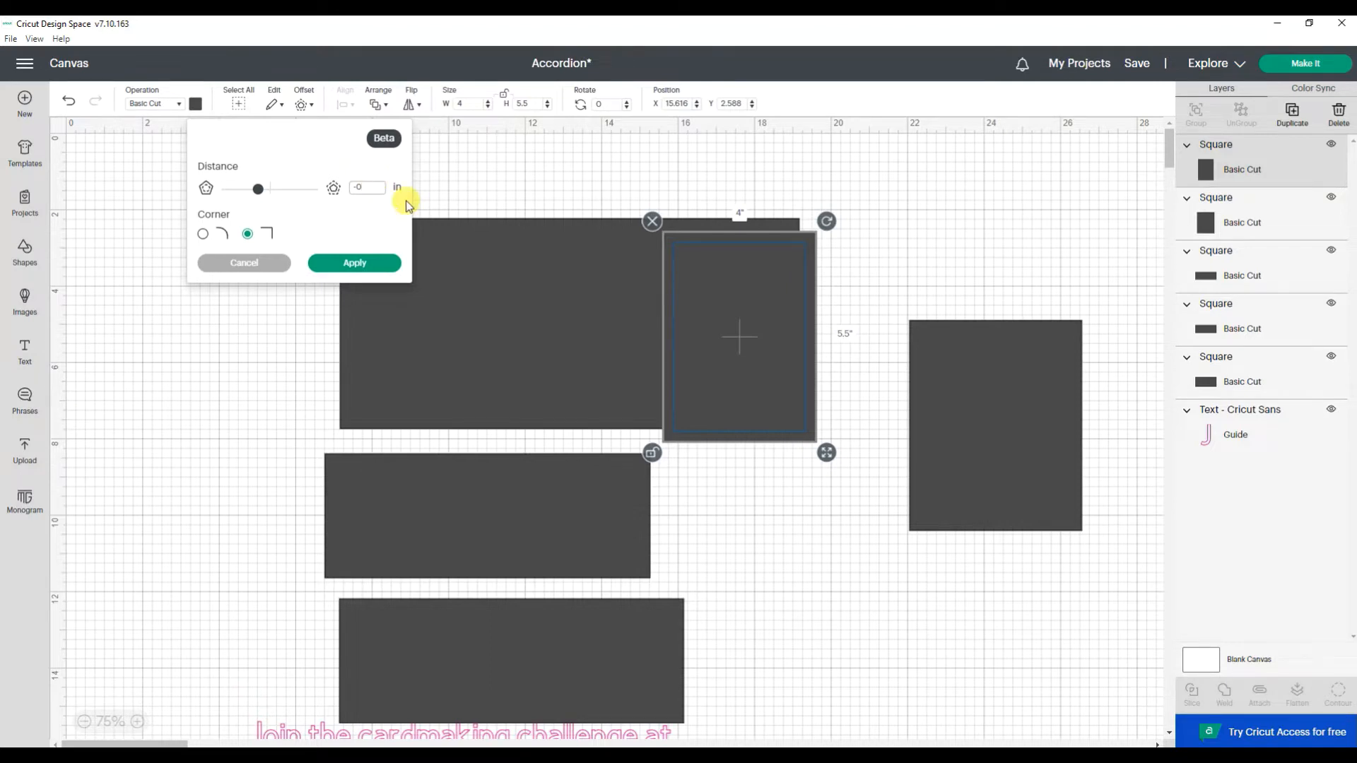
pyautogui.press('Return')
pyautogui.click(355, 263)
pyautogui.click(882, 196)
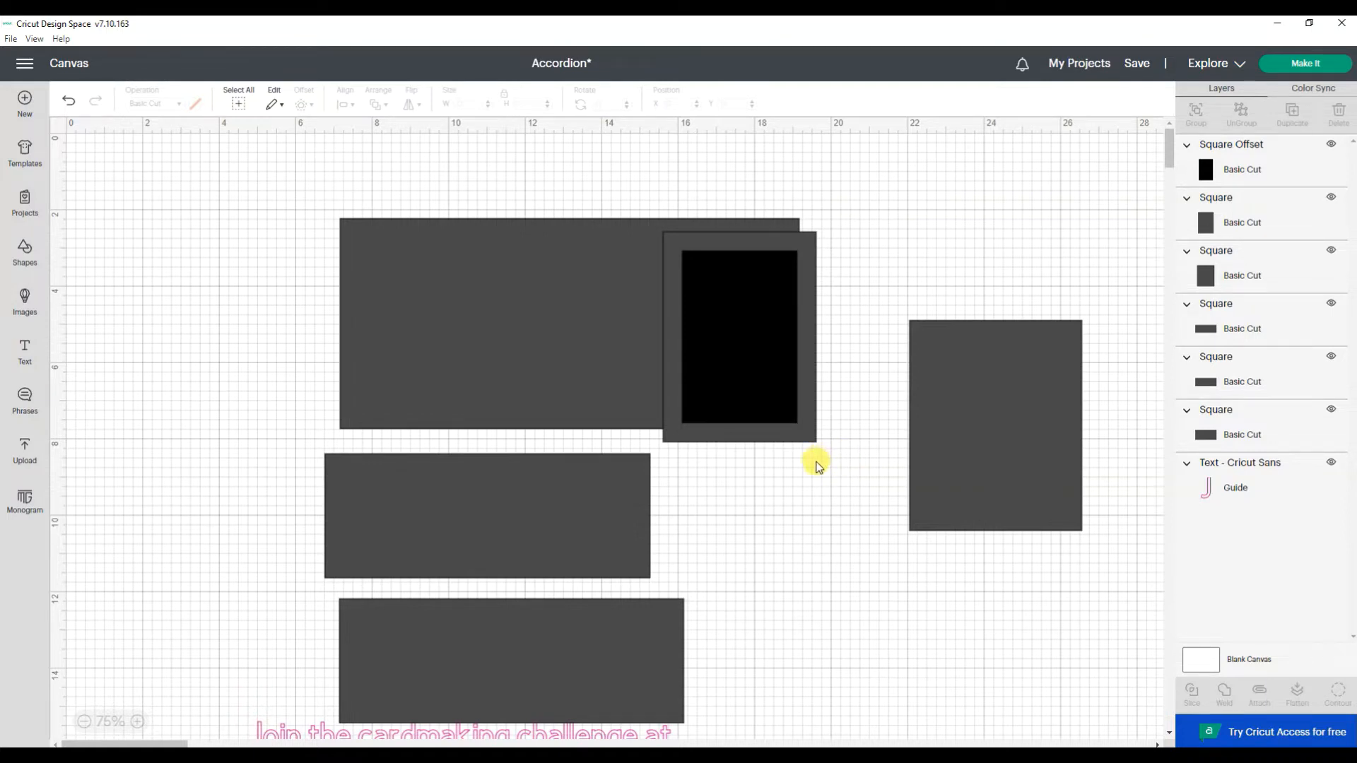
# - Move the large rectangle clear of the 4 by 5.5 inch square and group that square with its black offset
pyautogui.moveTo(436, 285); pyautogui.dragTo(347, 287)
pyautogui.moveTo(856, 189); pyautogui.dragTo(749, 300)
pyautogui.click(1205, 117)
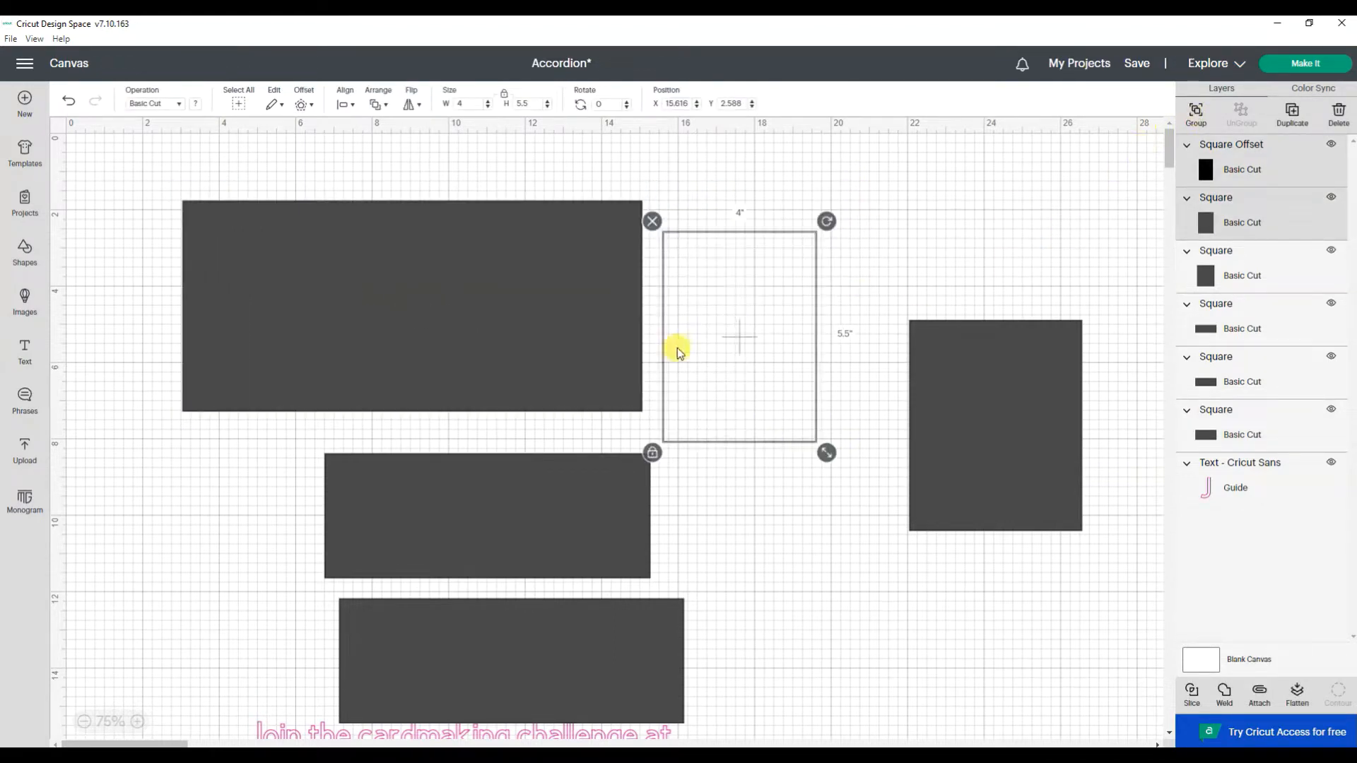
# - Move the large rectangle back toward the grouped frame and align the two along their top edges
pyautogui.moveTo(493, 375); pyautogui.dragTo(538, 380)
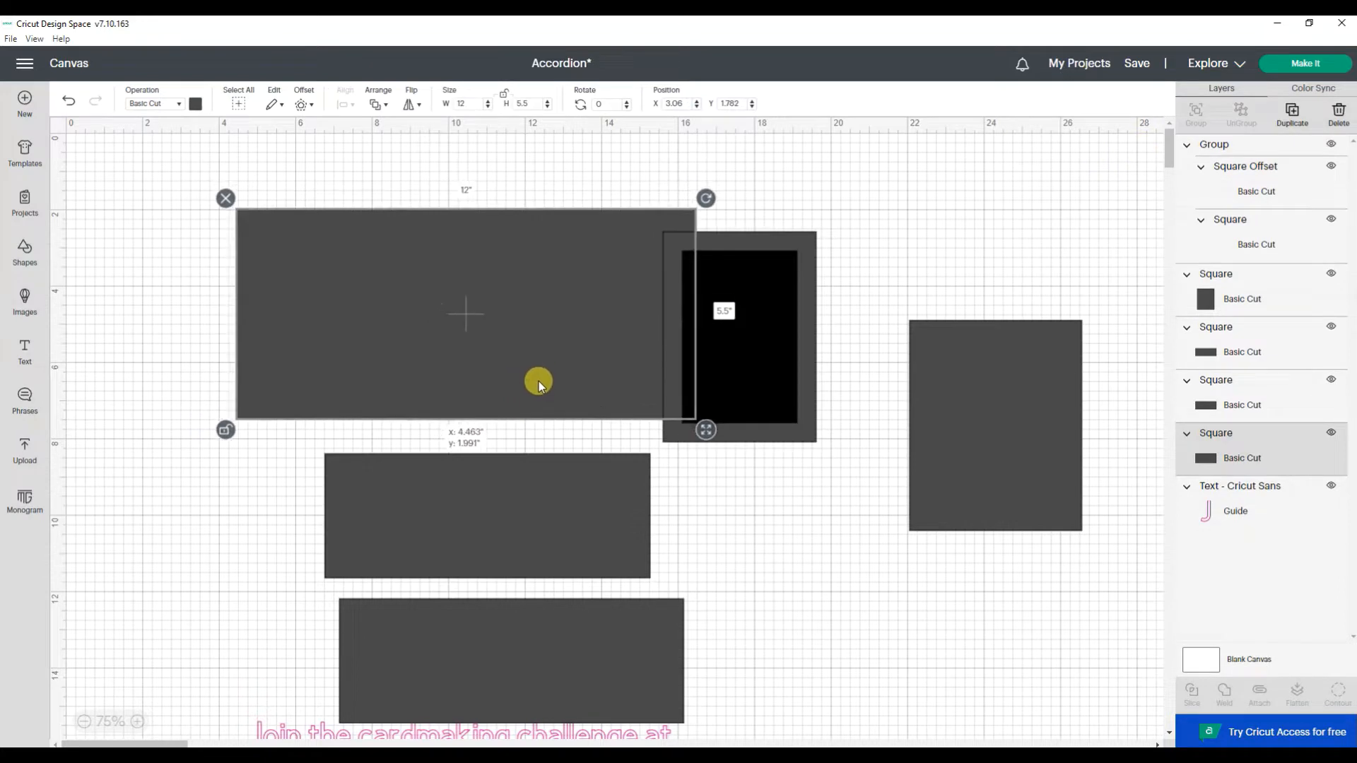
pyautogui.click(834, 214)
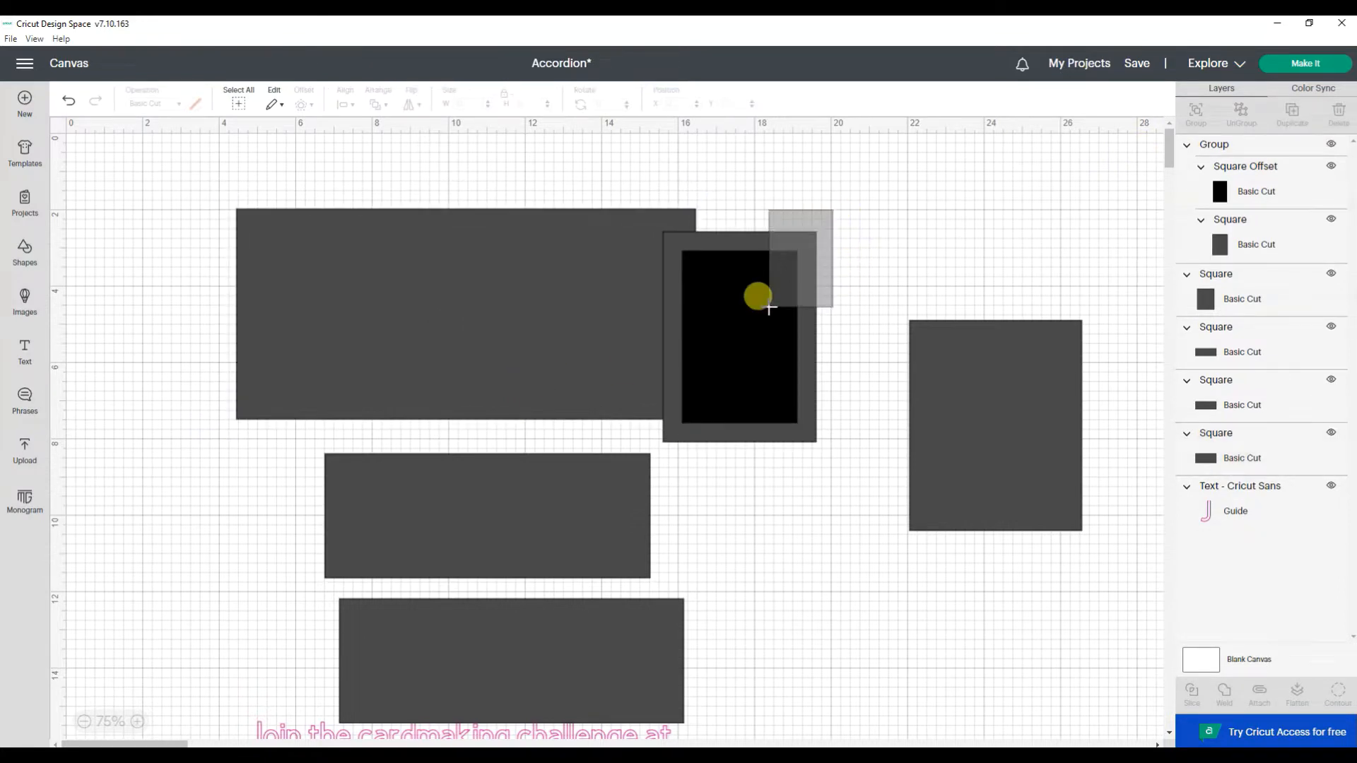
pyautogui.click(770, 304)
pyautogui.click(792, 194)
pyautogui.moveTo(792, 195); pyautogui.dragTo(606, 278)
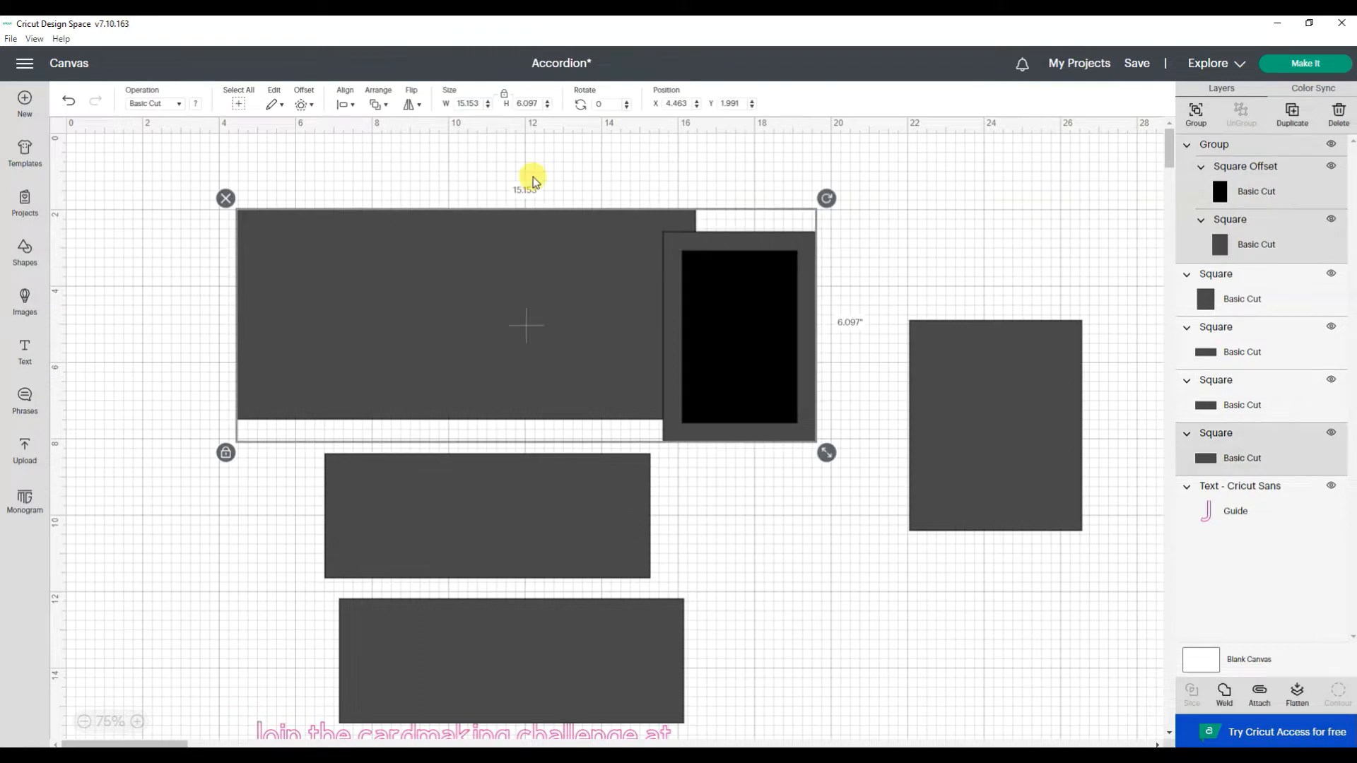
pyautogui.click(345, 106)
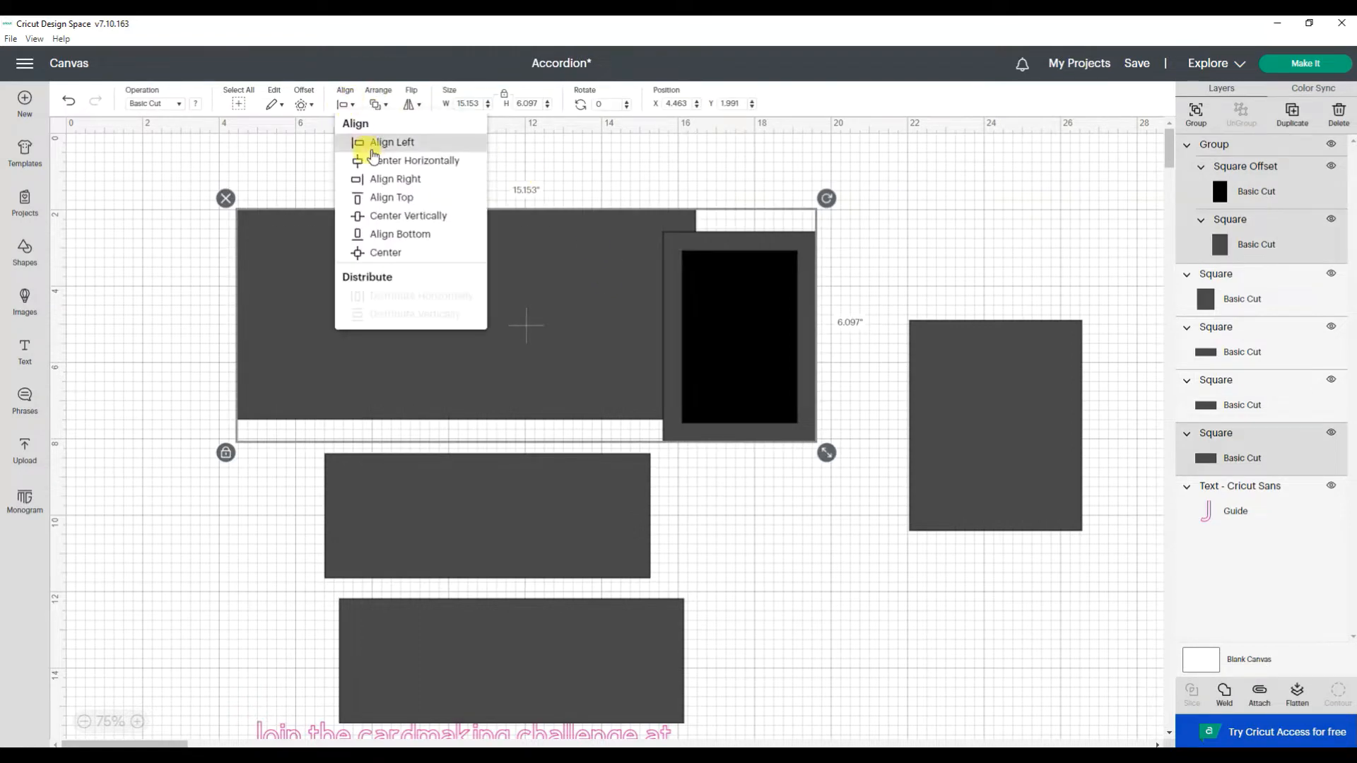
pyautogui.click(385, 205)
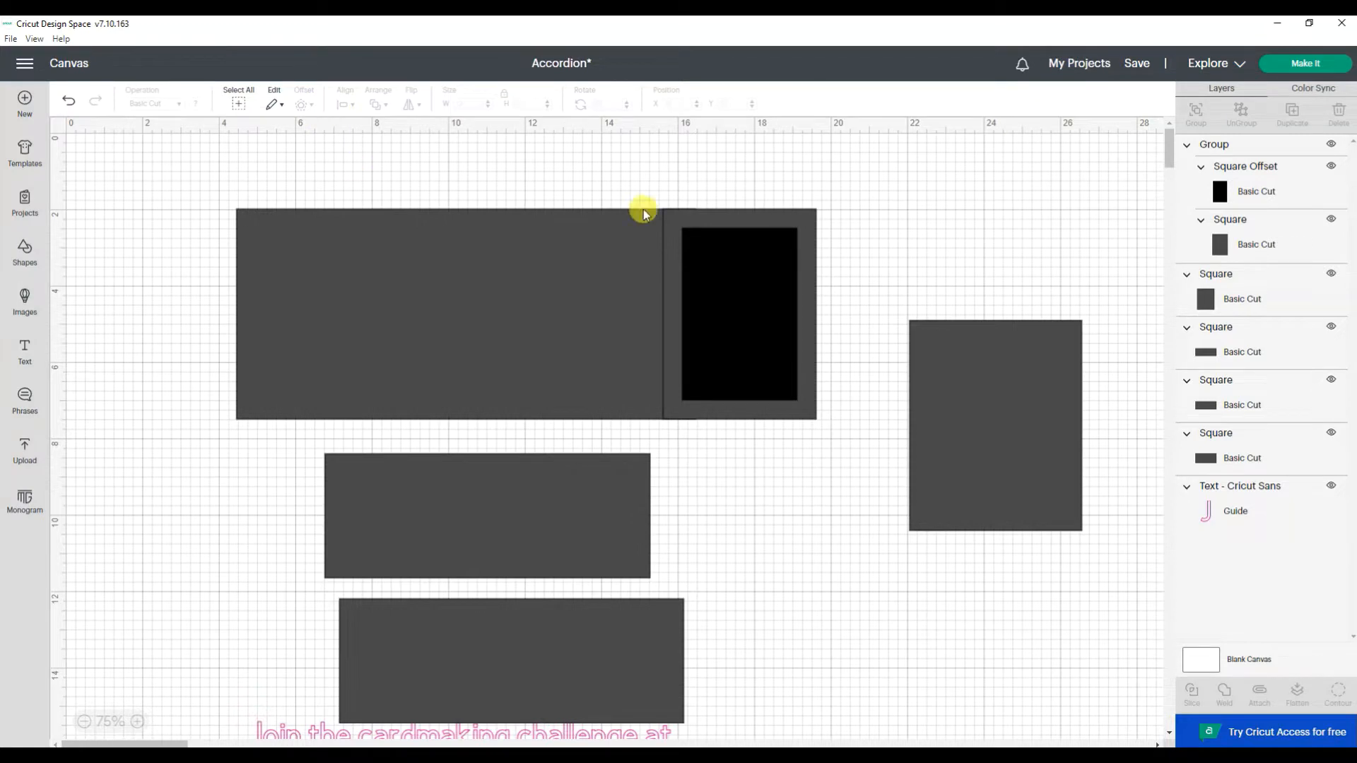
# - Align the large rectangle and the grouped frame along their right edges
pyautogui.moveTo(855, 188); pyautogui.dragTo(525, 240)
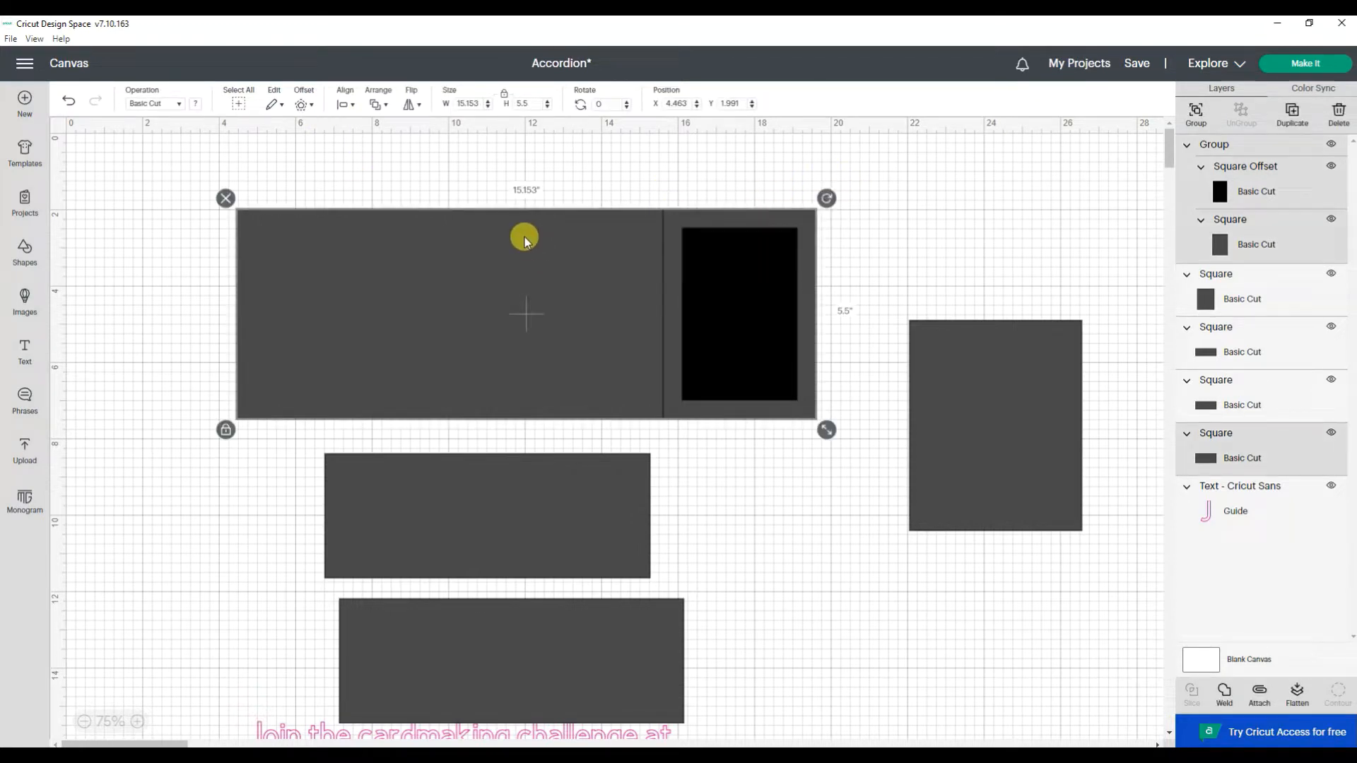
pyautogui.click(349, 105)
pyautogui.click(379, 183)
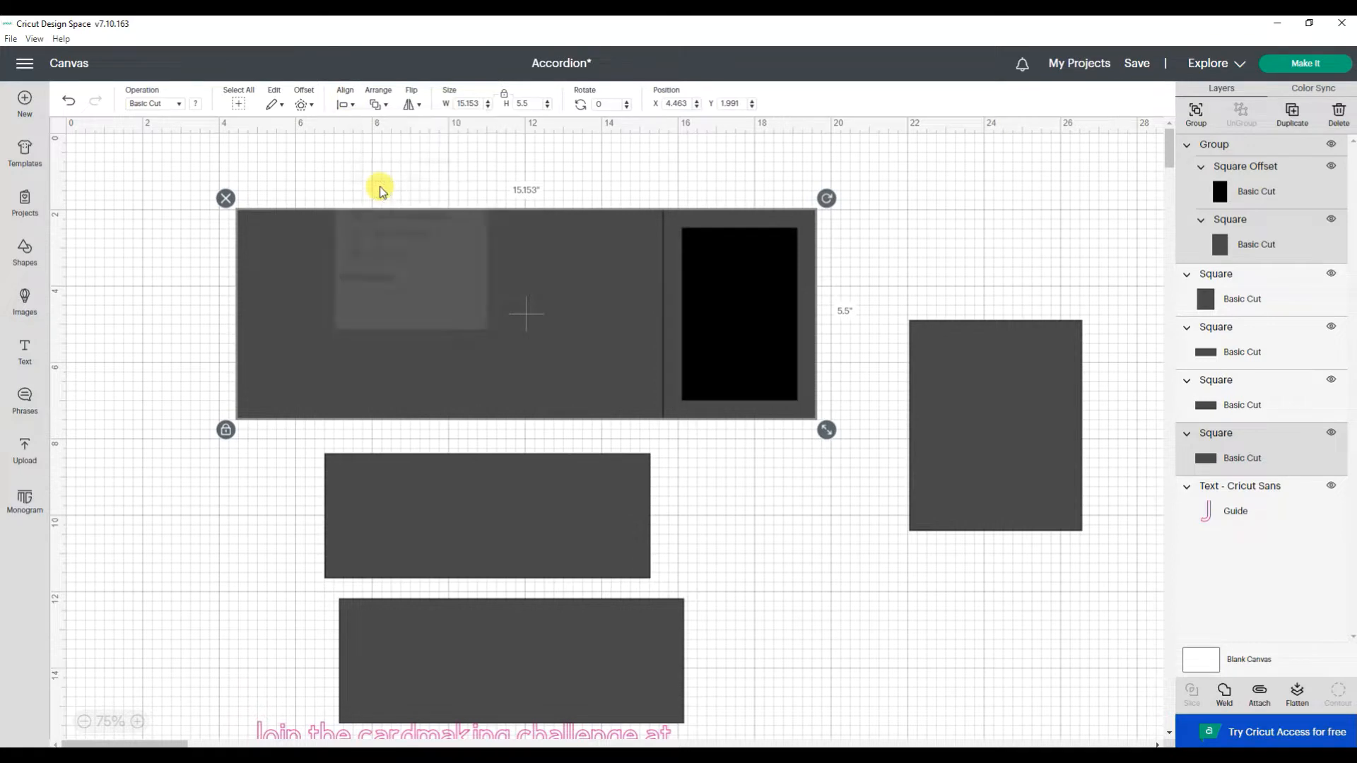
pyautogui.click(558, 200)
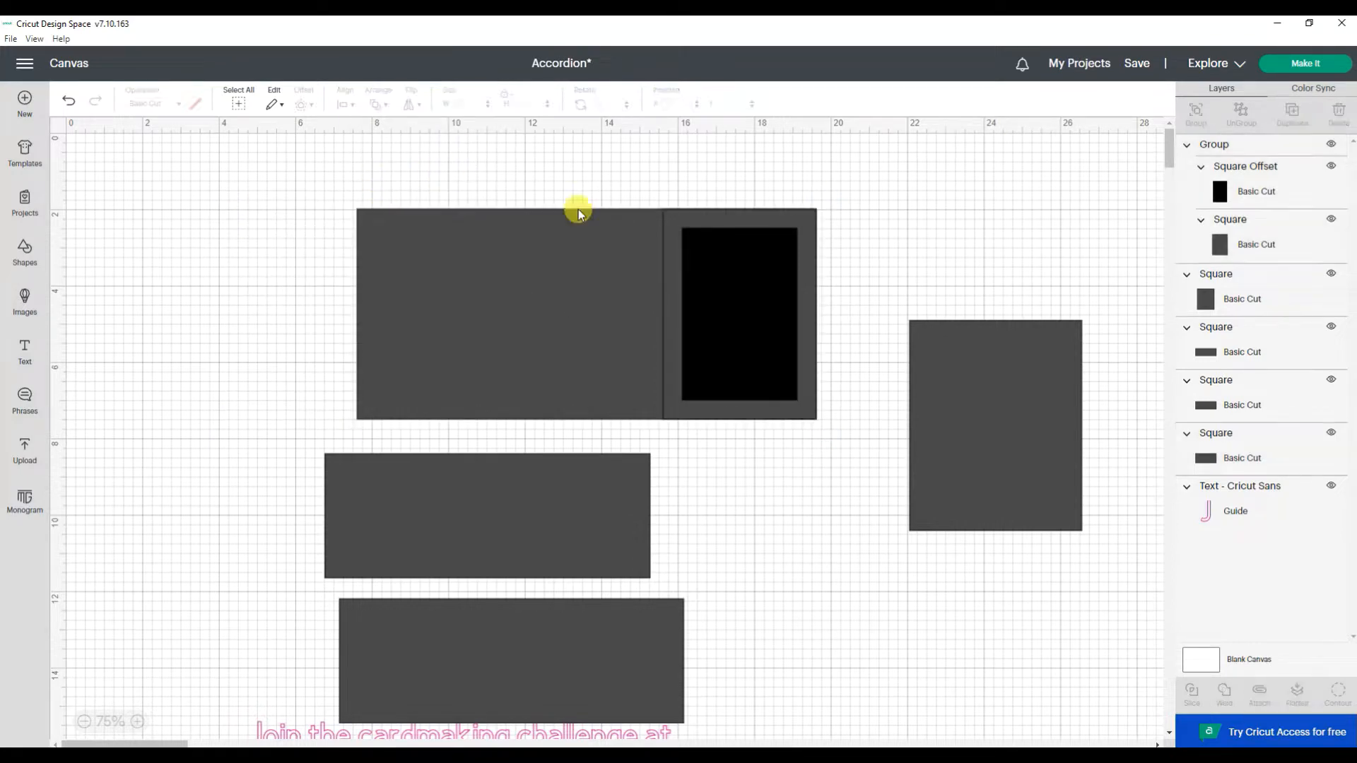
# - Duplicate the grouped frame and try to move the copy to empty canvas left of the large rectangle
pyautogui.click(762, 285)
pyautogui.rightClick(762, 285)
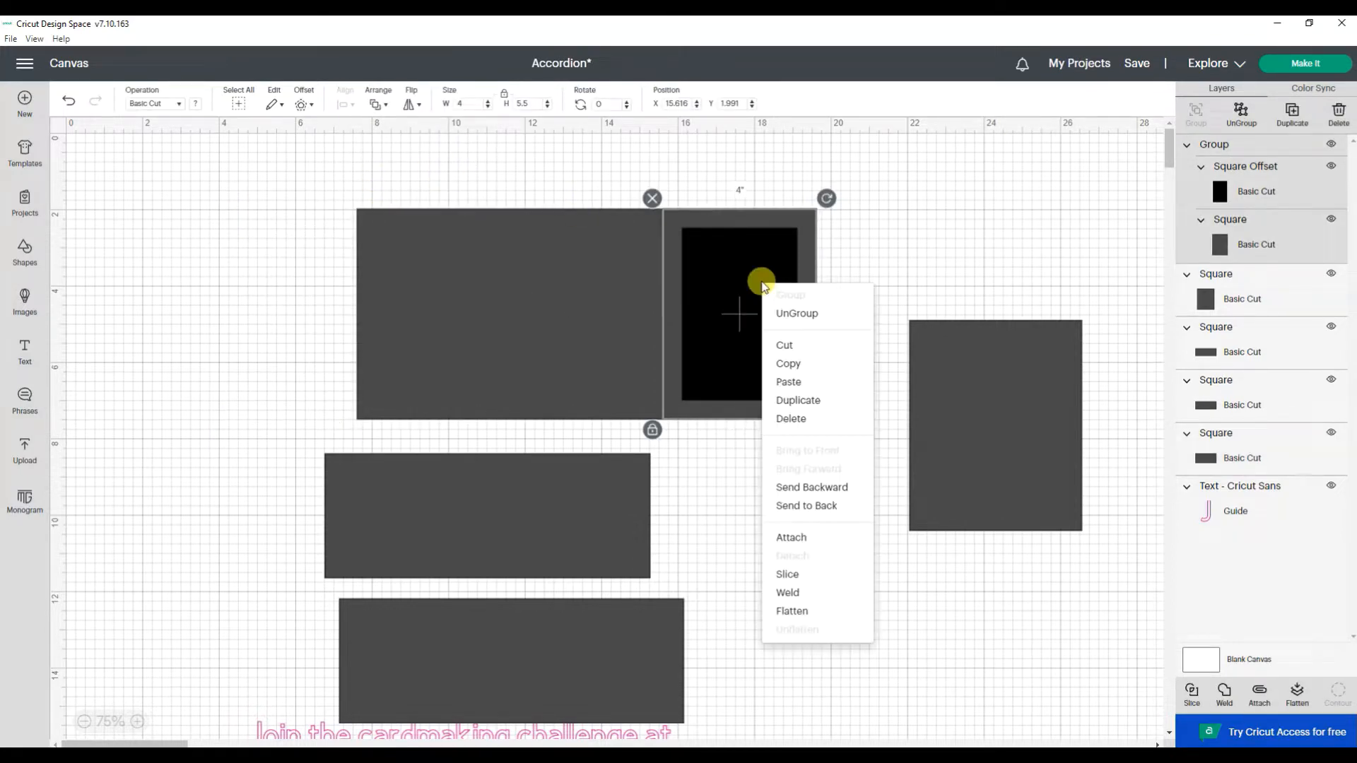
pyautogui.click(794, 402)
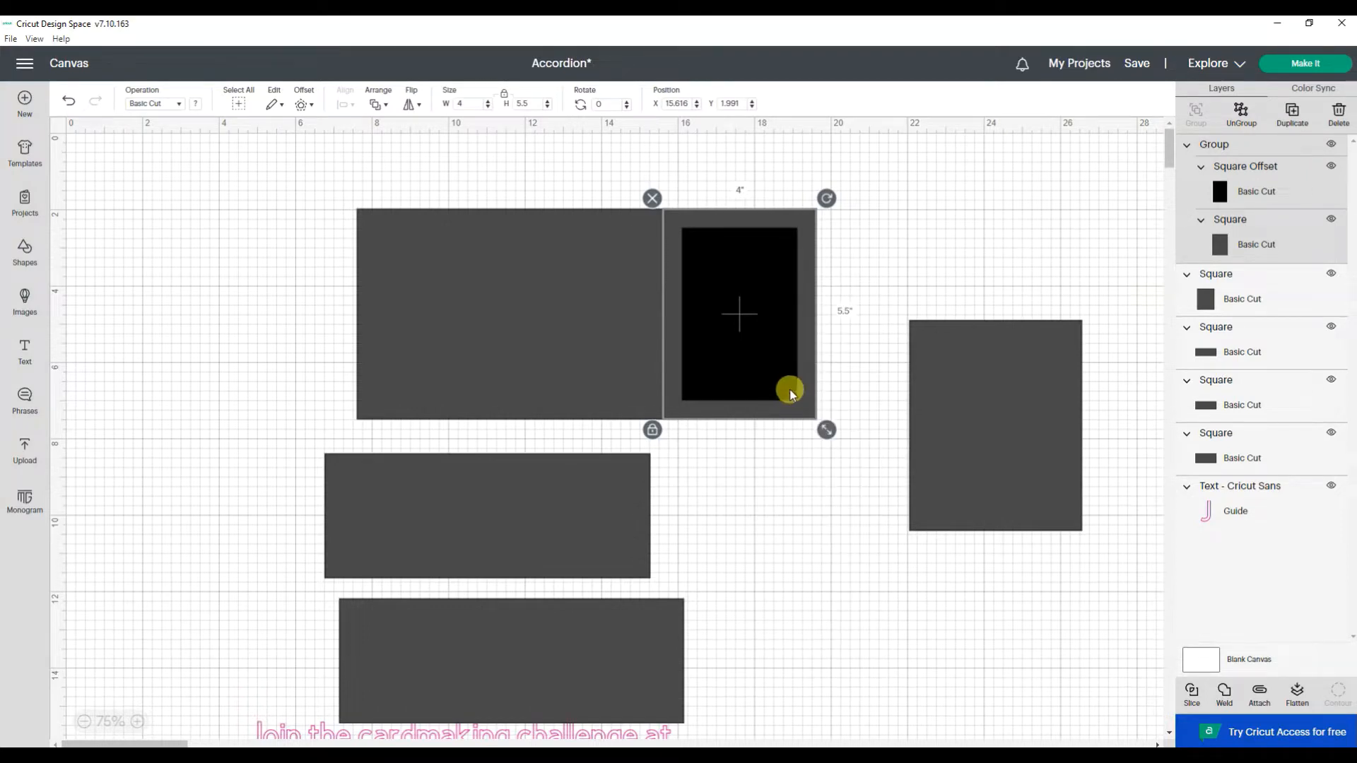
pyautogui.moveTo(889, 500); pyautogui.dragTo(569, 329)
pyautogui.moveTo(570, 221); pyautogui.dragTo(217, 274)
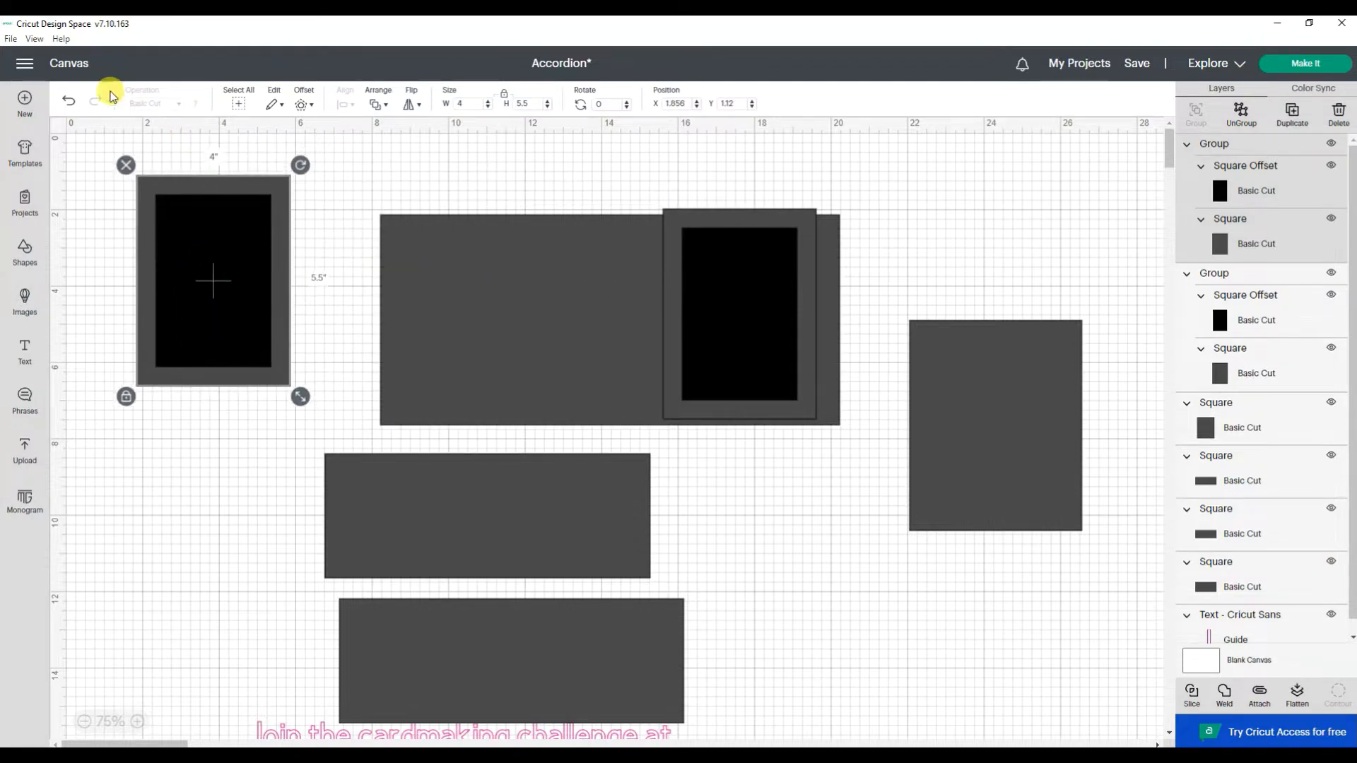
# - Undo the recent moves and the duplication of the grouped frame
pyautogui.click(67, 103)
pyautogui.click(67, 103)
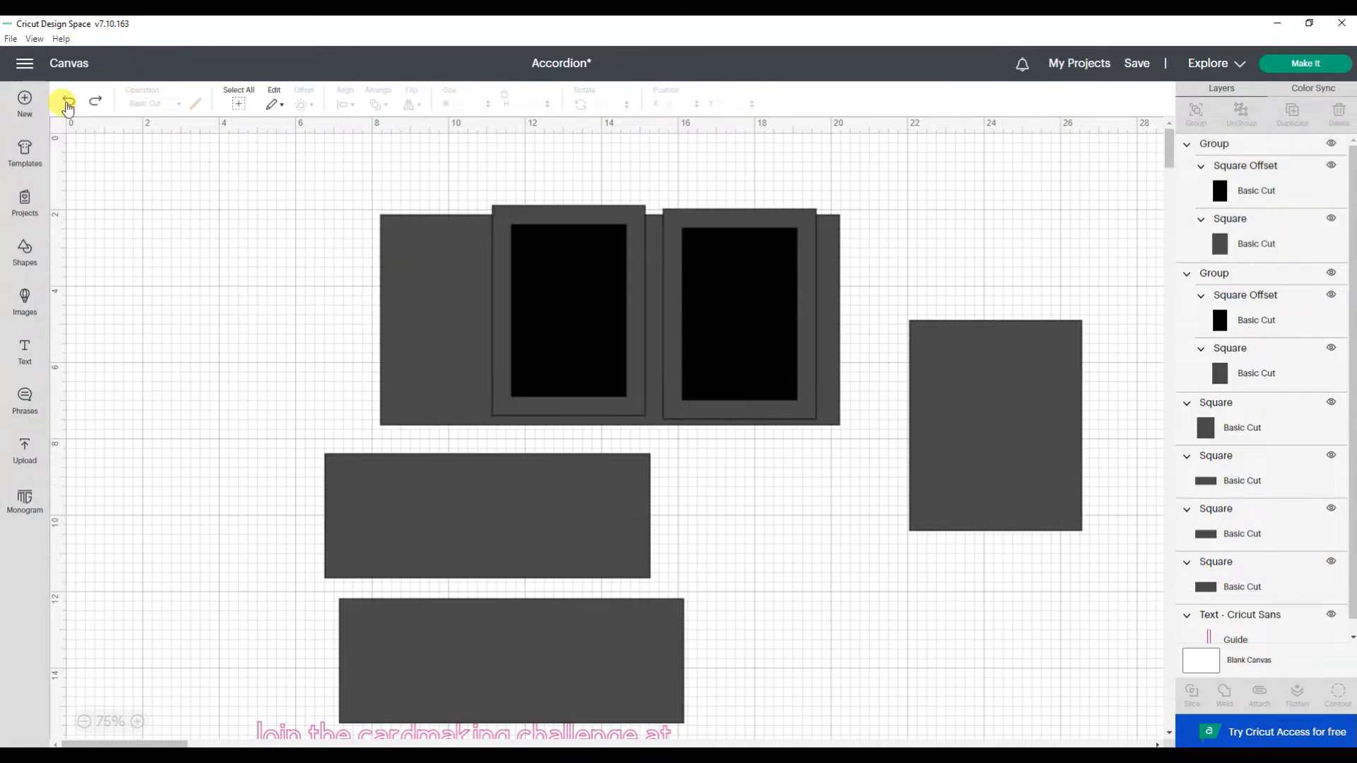
pyautogui.click(67, 103)
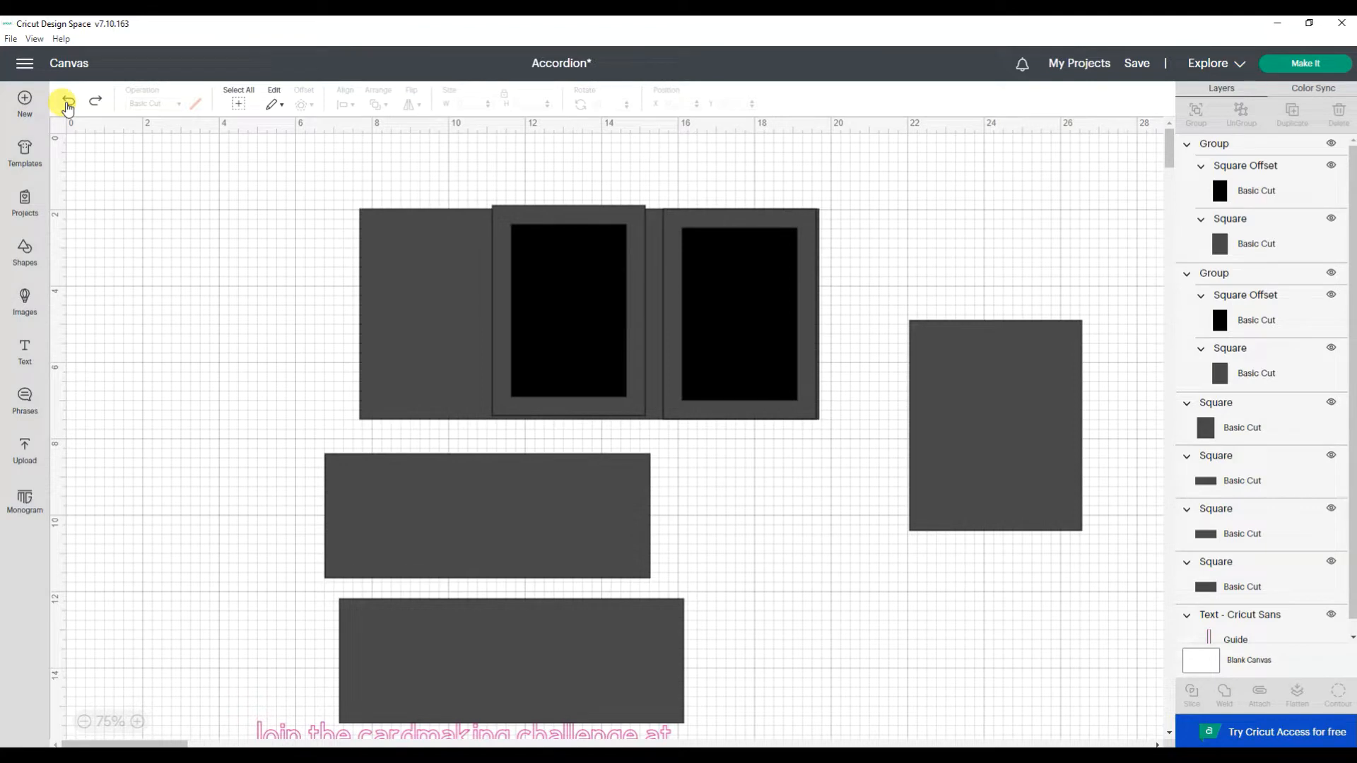
pyautogui.click(67, 103)
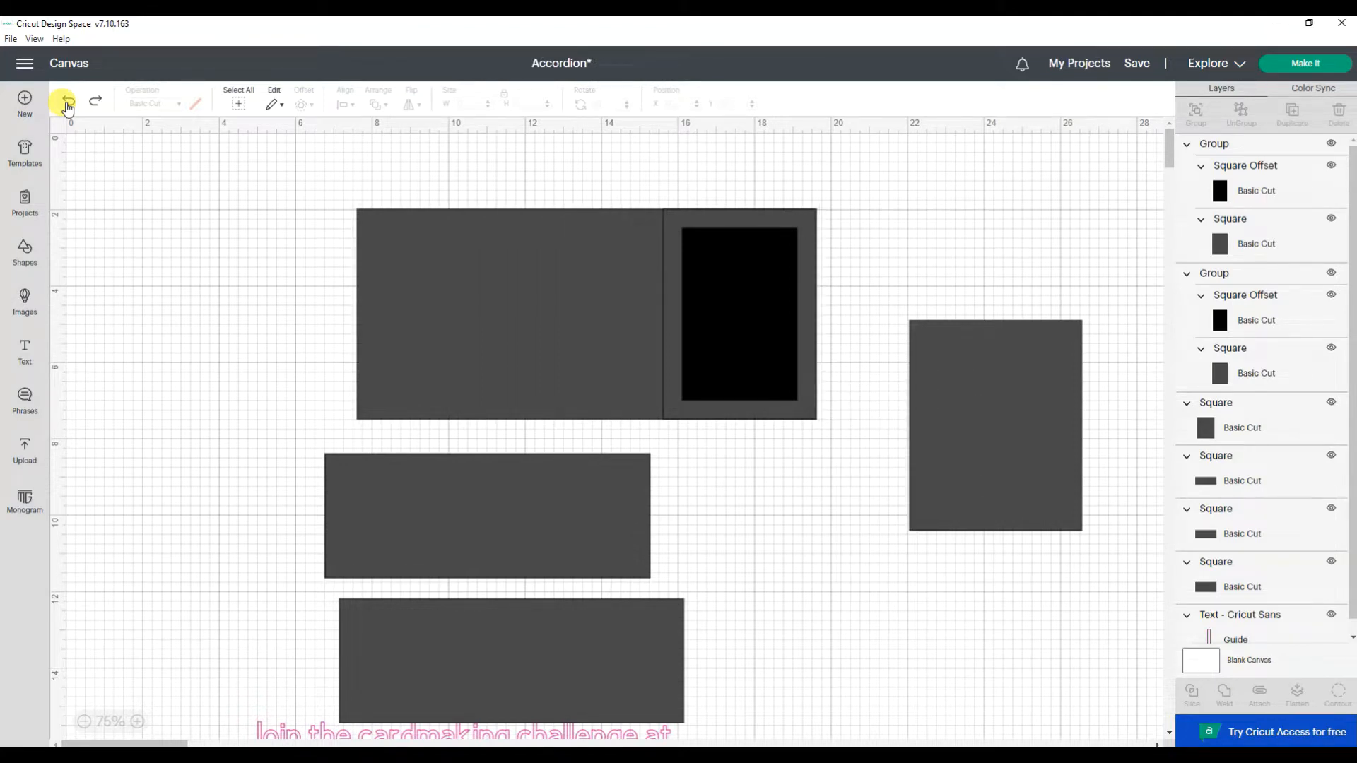
# - Duplicate the grouped frame on the large rectangle to keep a spare copy of it
pyautogui.click(781, 372)
pyautogui.rightClick(781, 372)
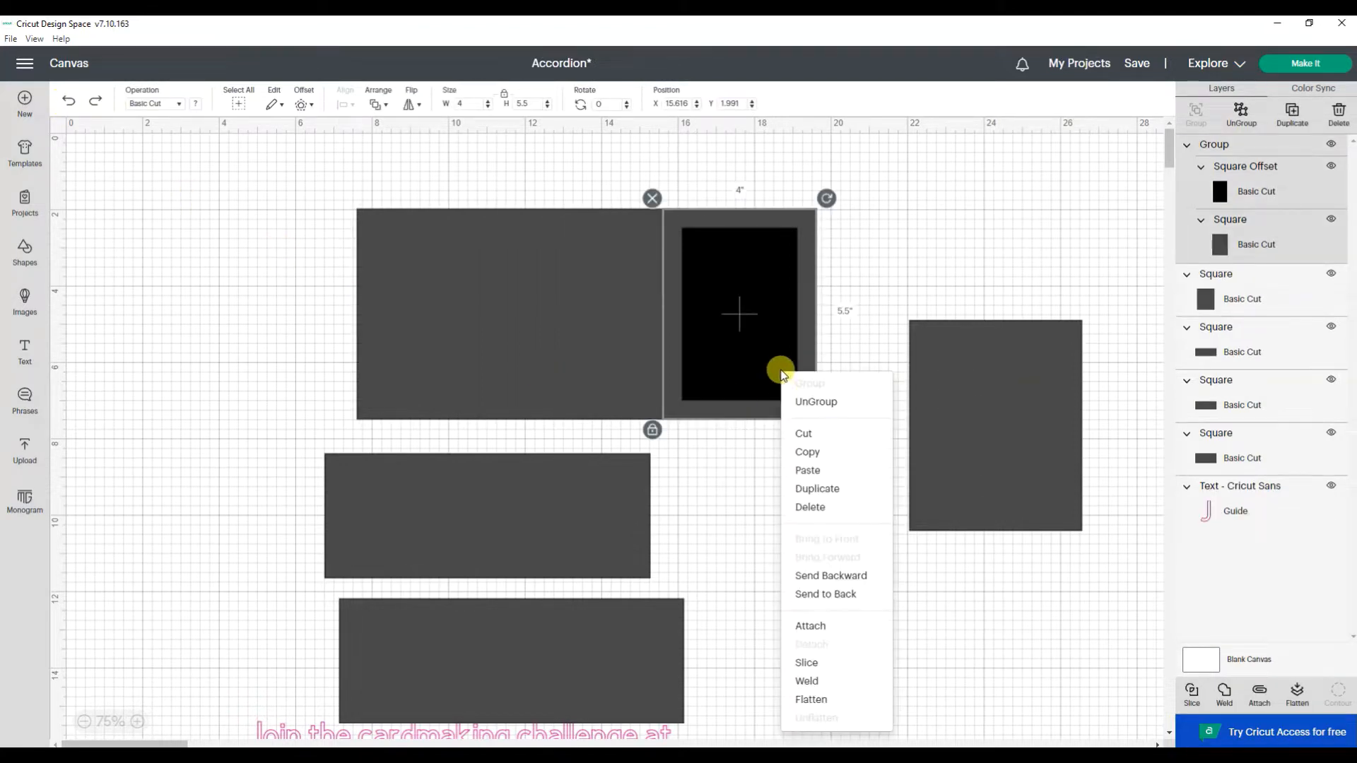
pyautogui.click(820, 489)
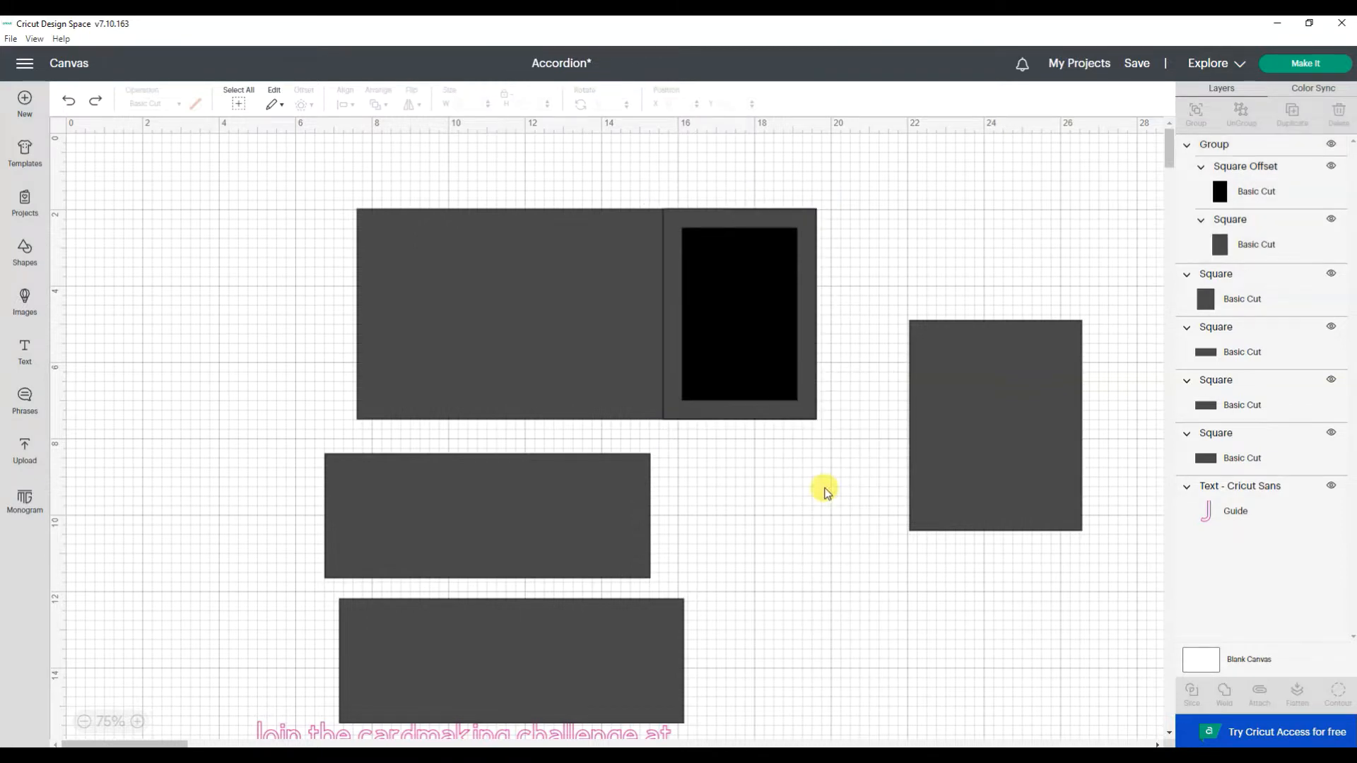
pyautogui.click(899, 172)
# - Ungroup the original frame on the large rectangle and delete its 4 by 5.5 inch square, keeping the black offset
pyautogui.click(735, 274)
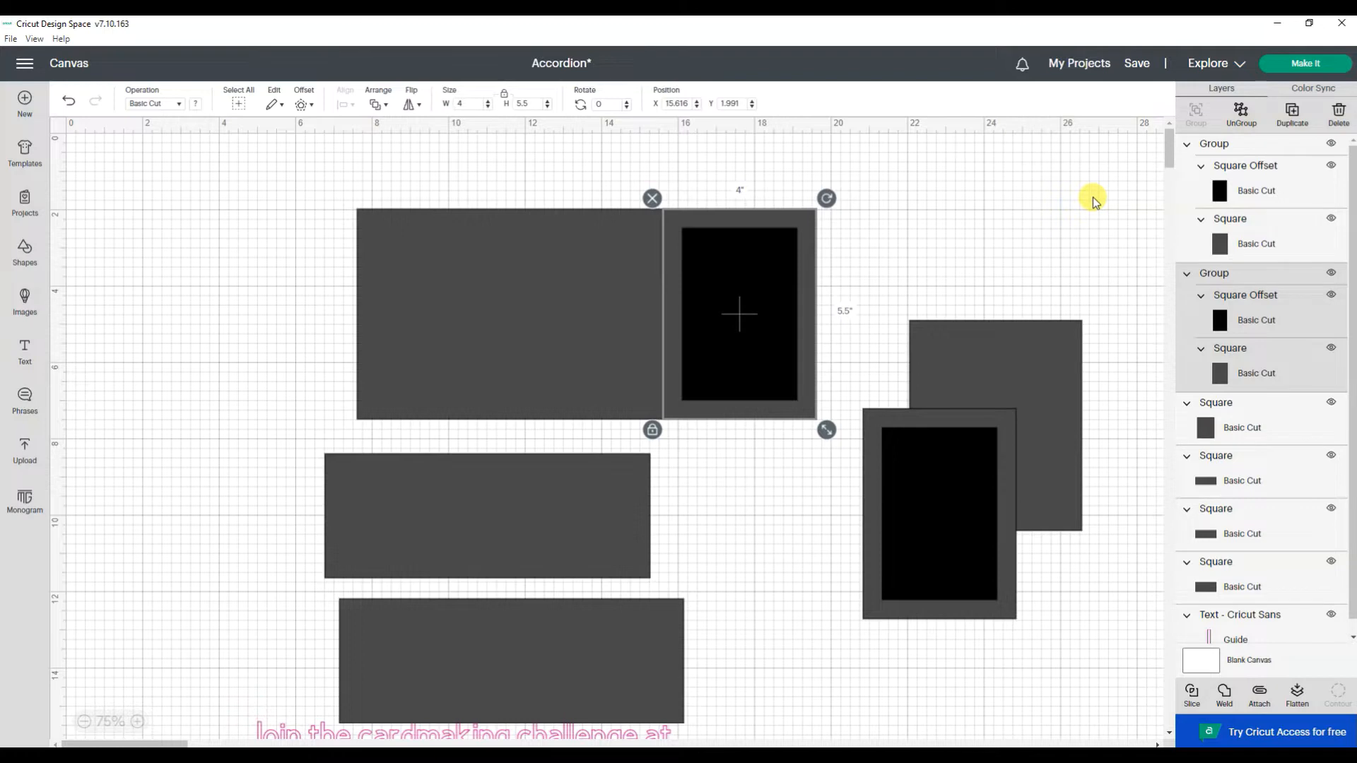
pyautogui.click(1242, 114)
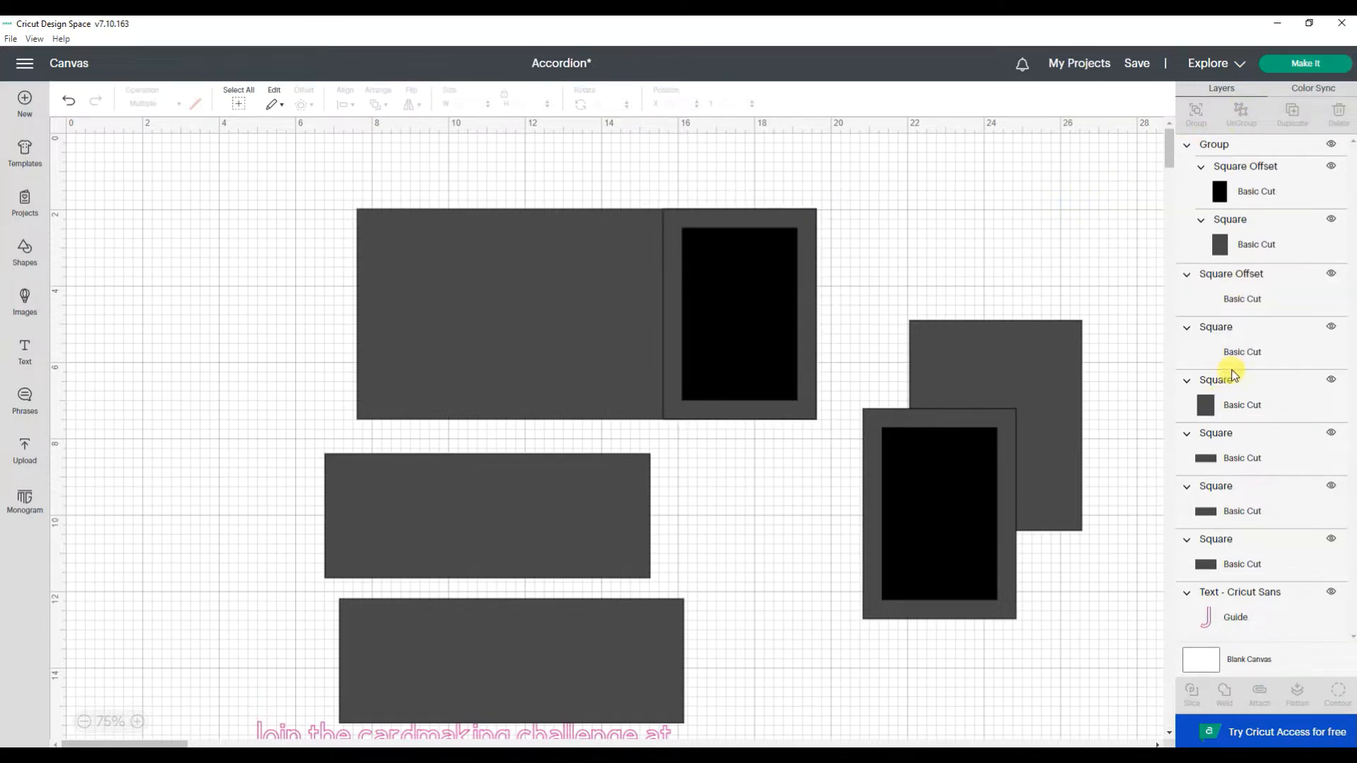
pyautogui.click(732, 321)
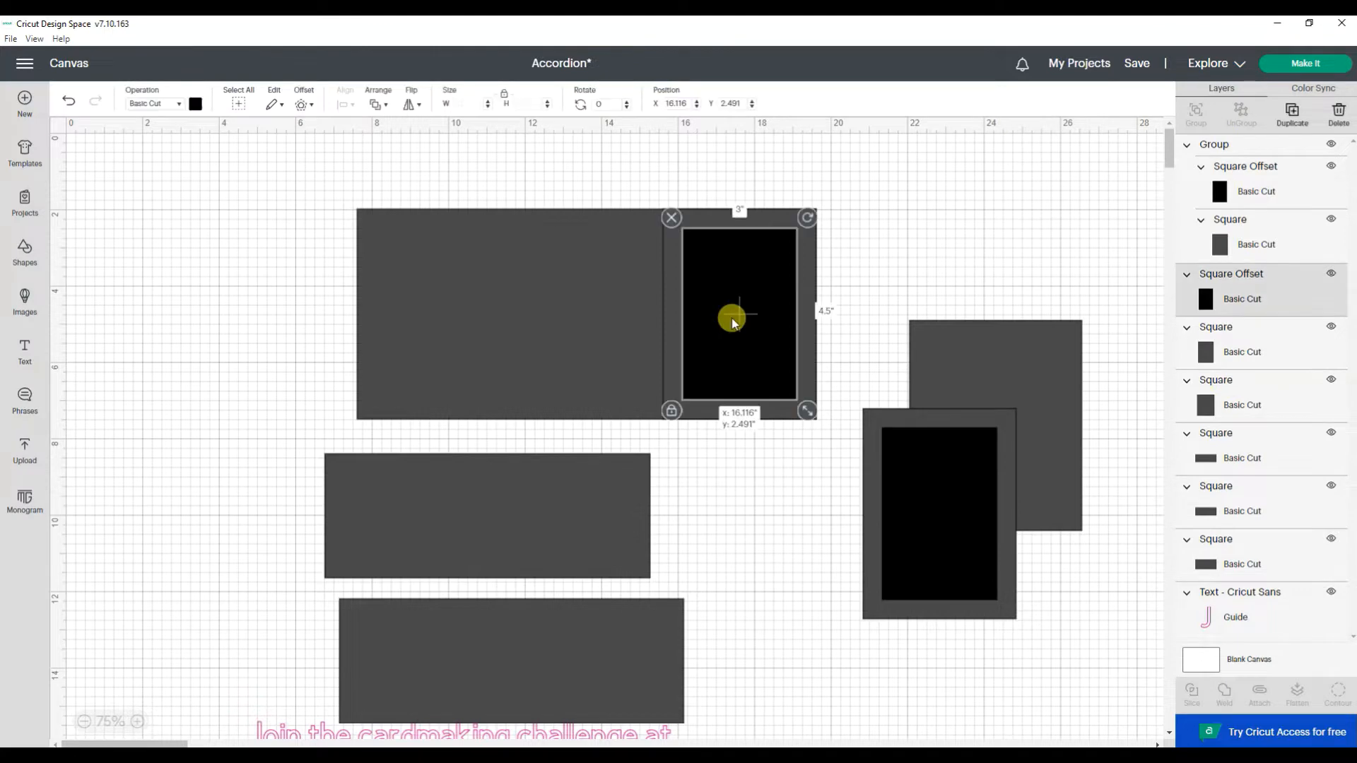
pyautogui.click(770, 218)
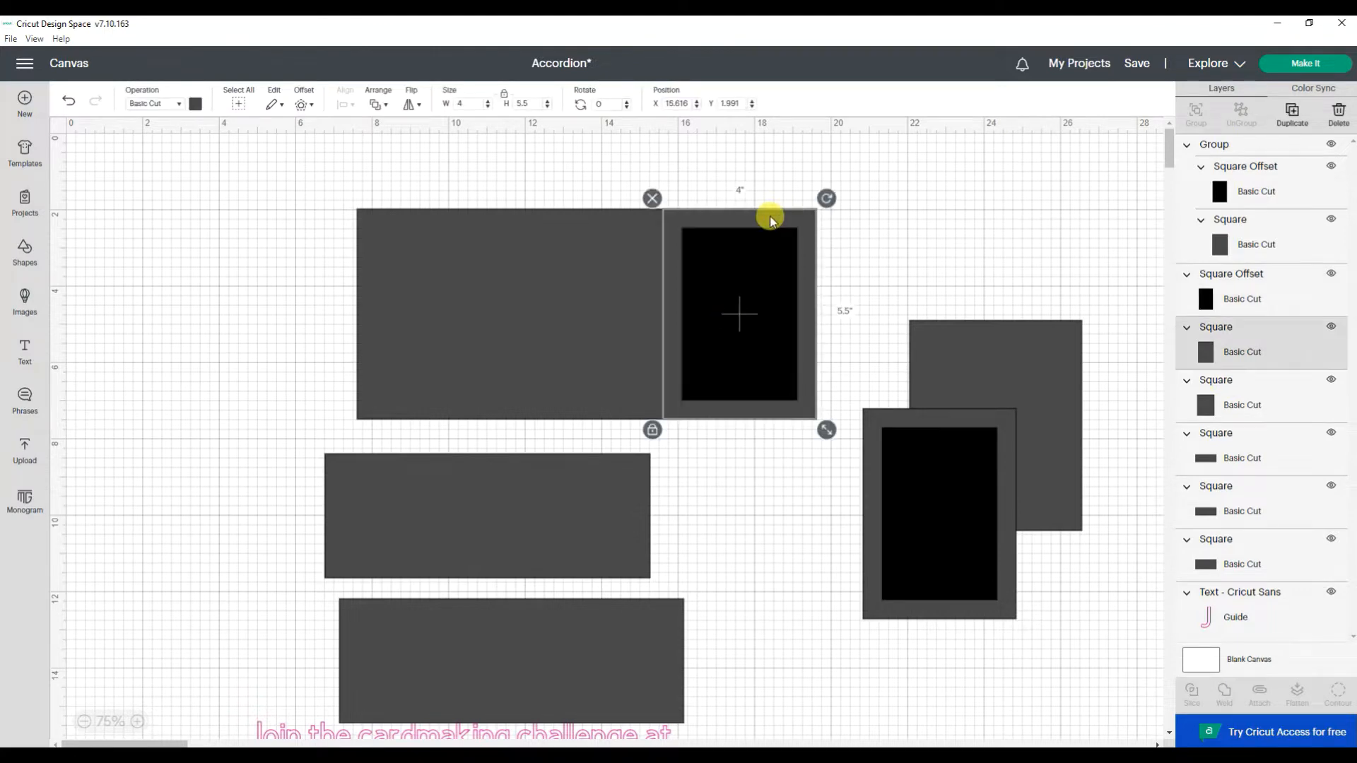
pyautogui.click(1338, 113)
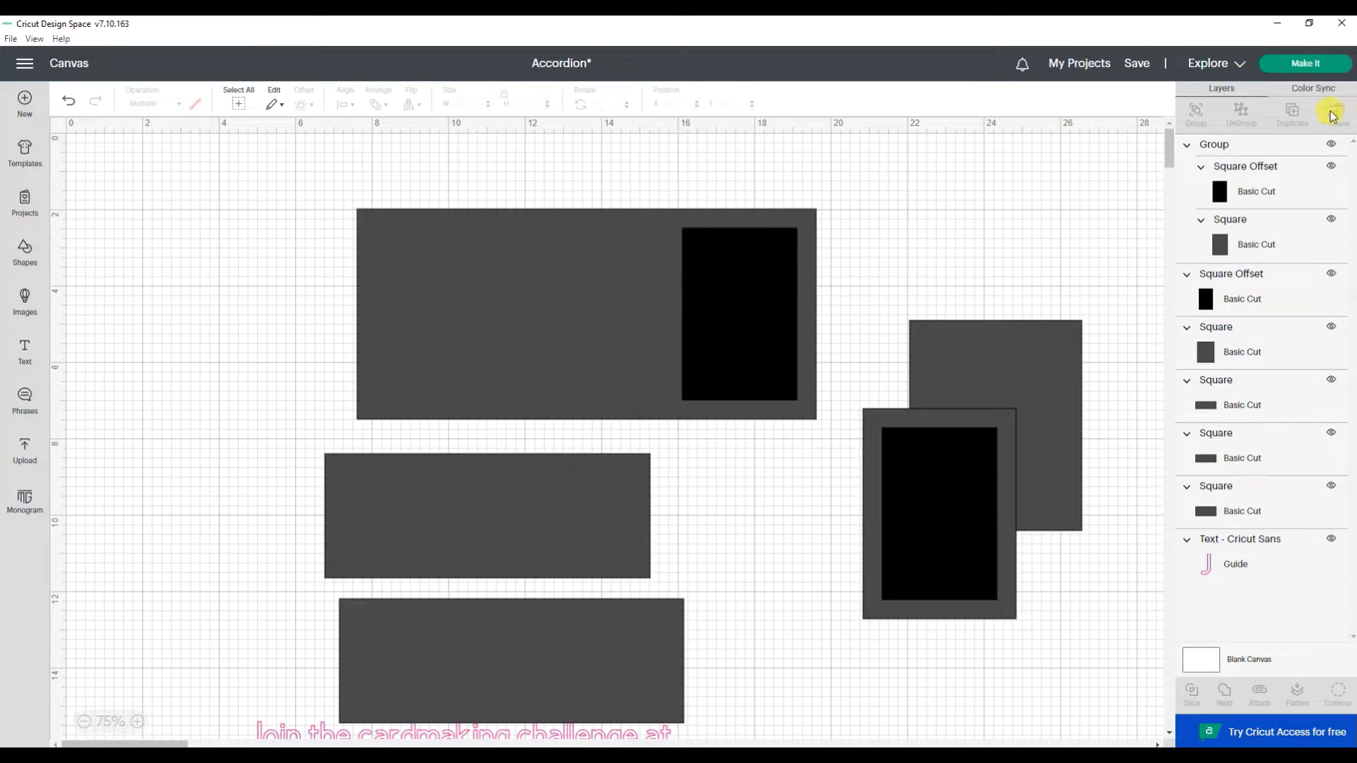
# - Slice the black offset out of the large rectangle to cut a window in its right end
pyautogui.moveTo(906, 179); pyautogui.dragTo(665, 276)
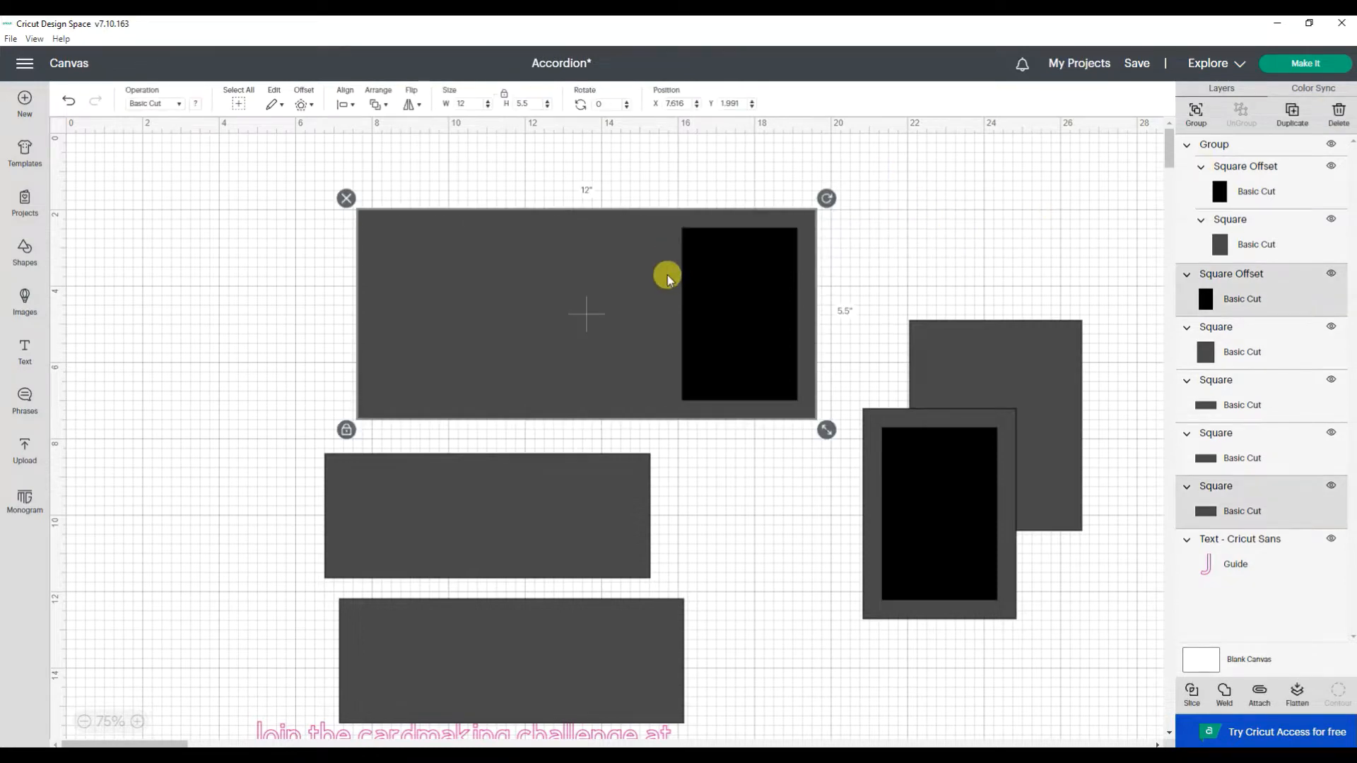
pyautogui.click(1191, 695)
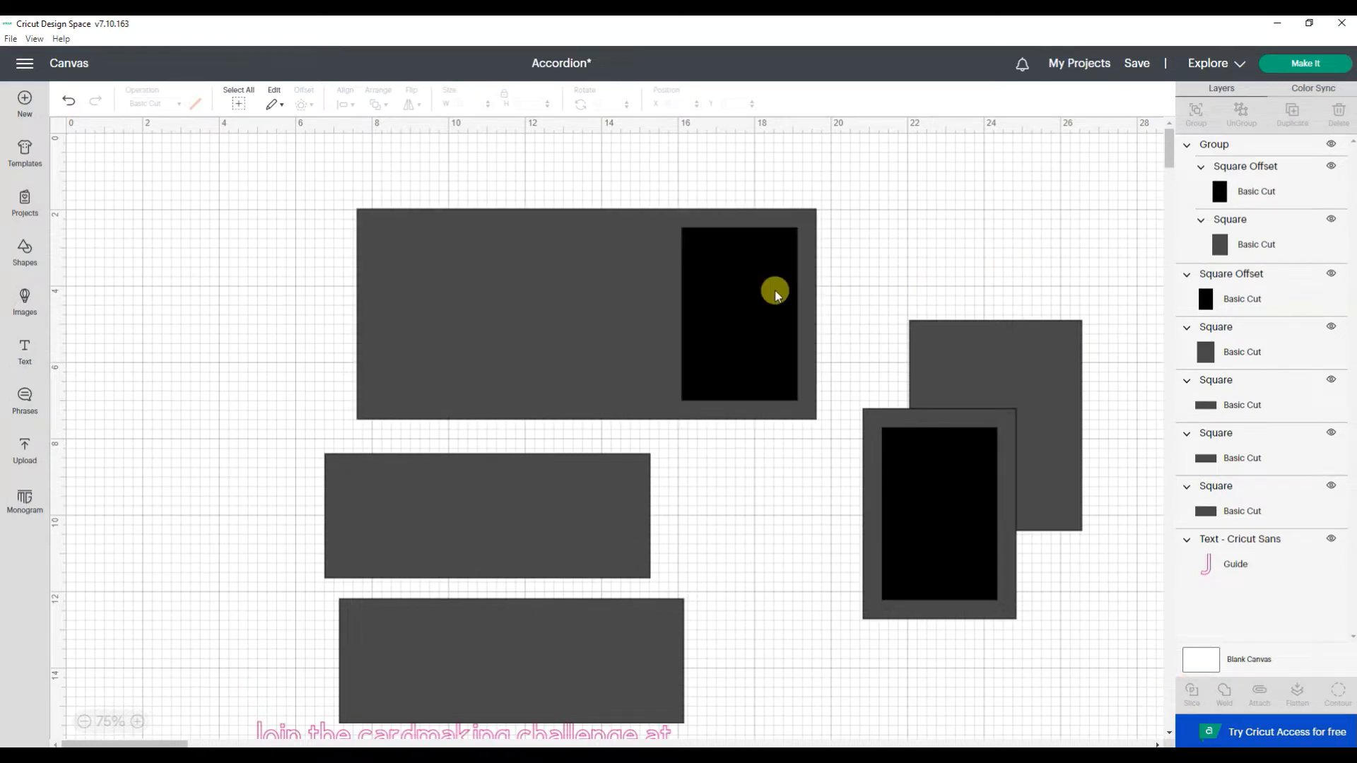
# - Delete the two leftover slice pieces to open the window in the large rectangle's right end
pyautogui.click(775, 291)
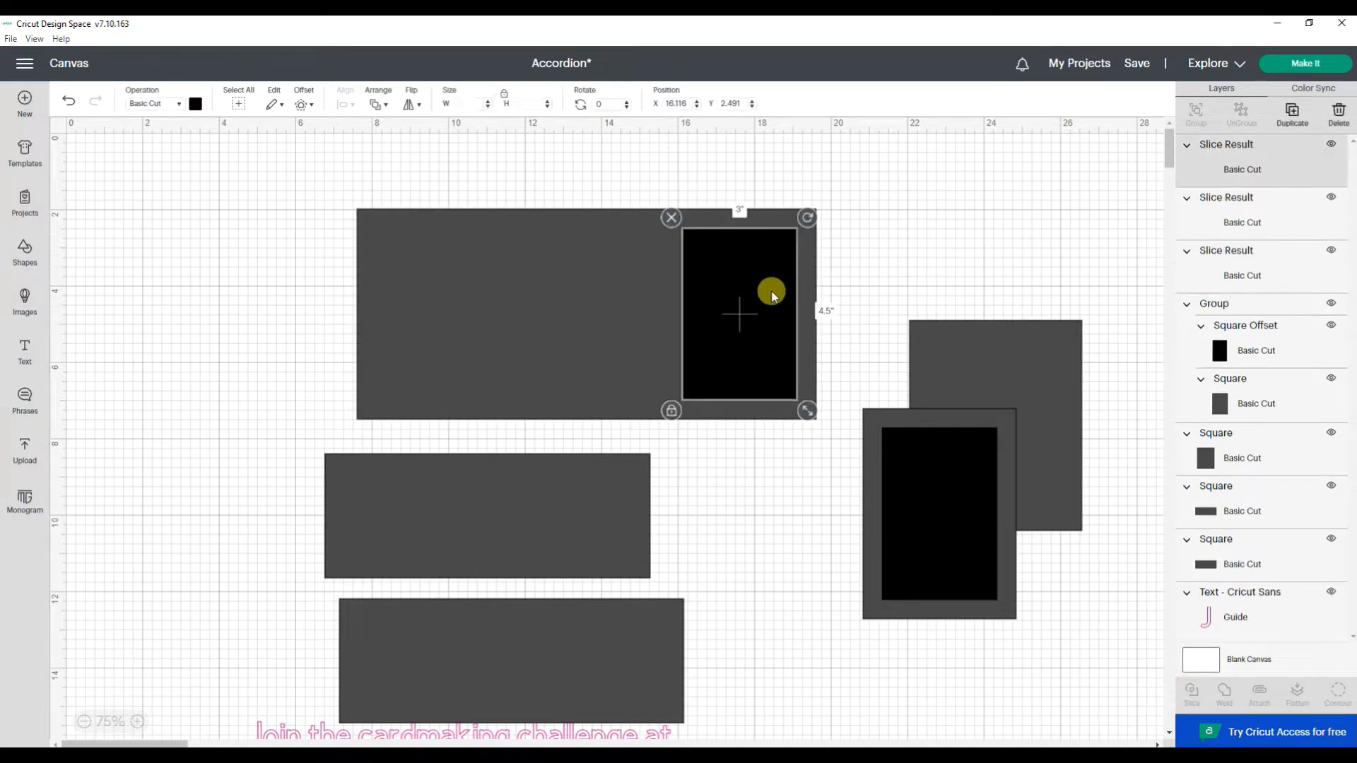
pyautogui.click(672, 216)
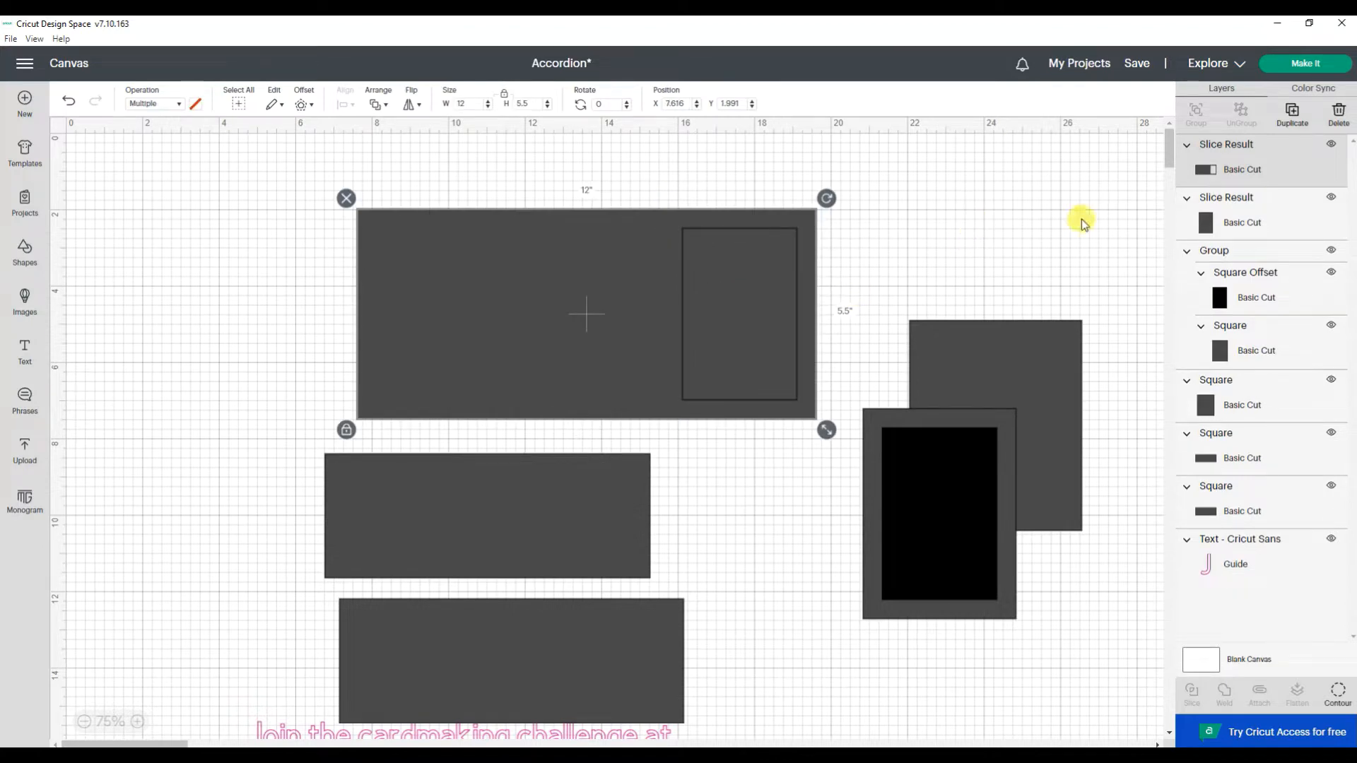
pyautogui.click(1261, 225)
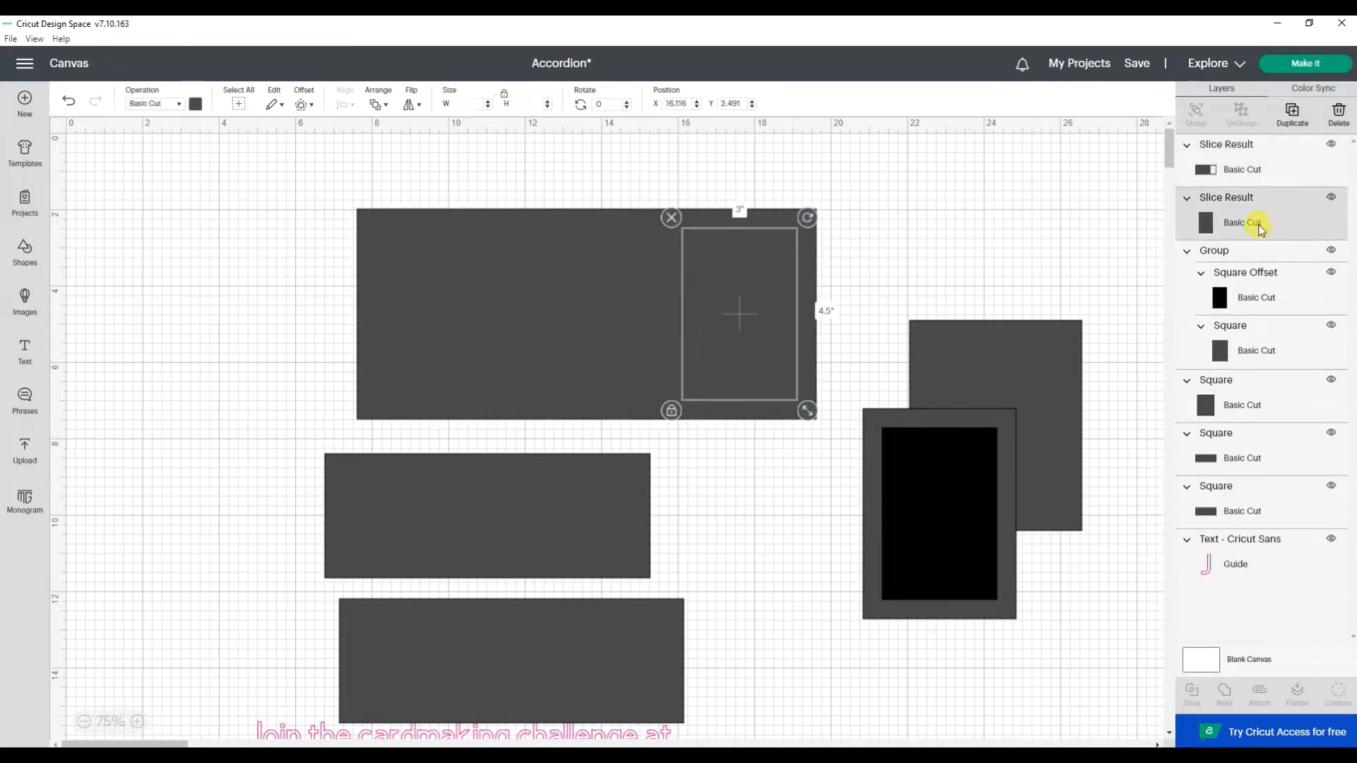
pyautogui.click(1339, 113)
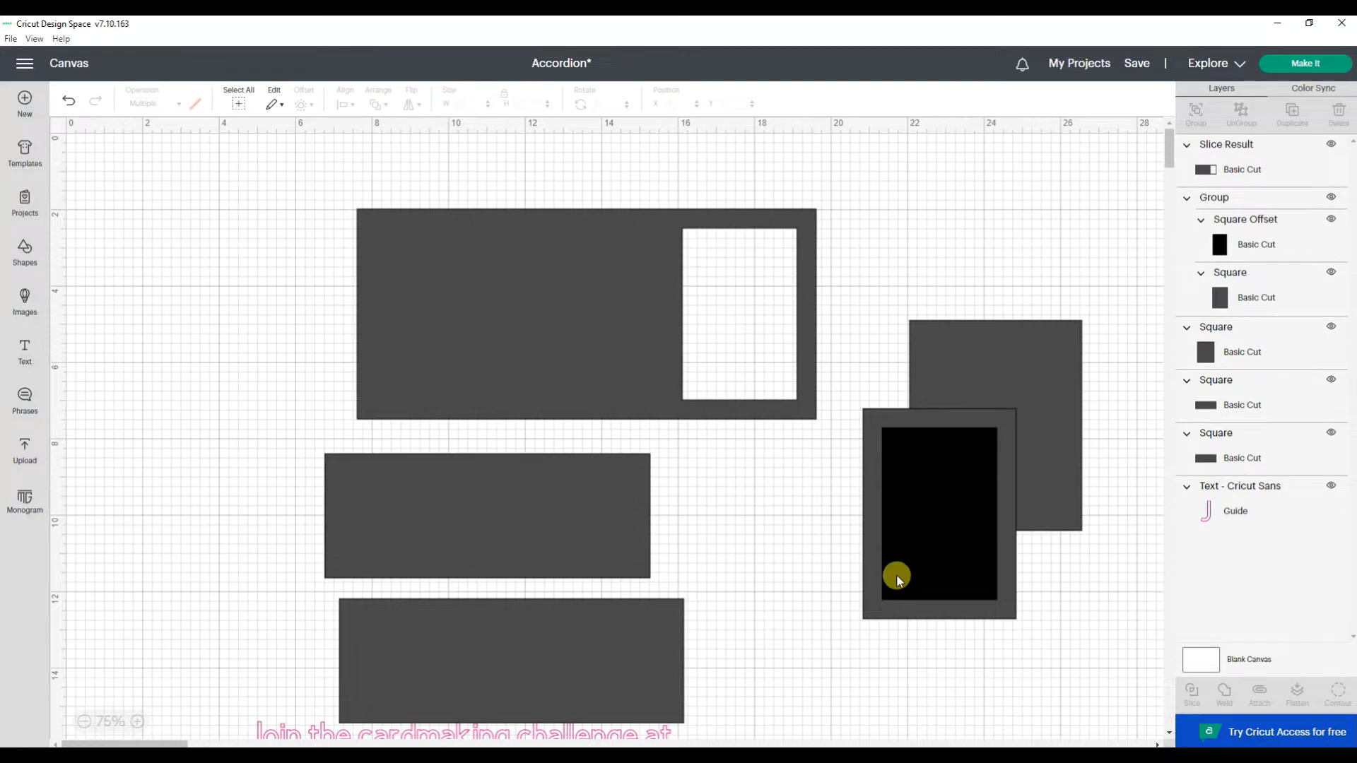
# - Move the spare grouped frame onto the middle of the large rectangle and bring it to the front
pyautogui.moveTo(908, 576); pyautogui.dragTo(523, 360)
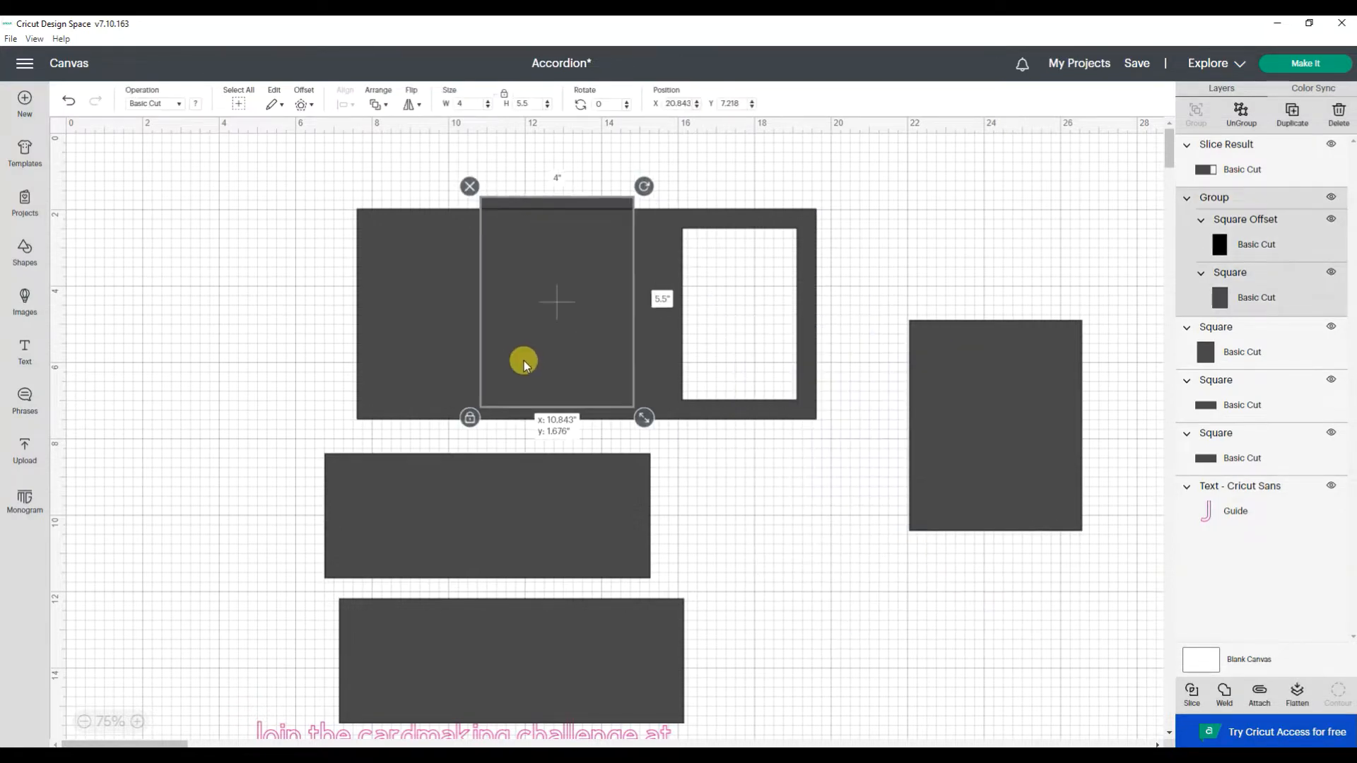
pyautogui.click(511, 203)
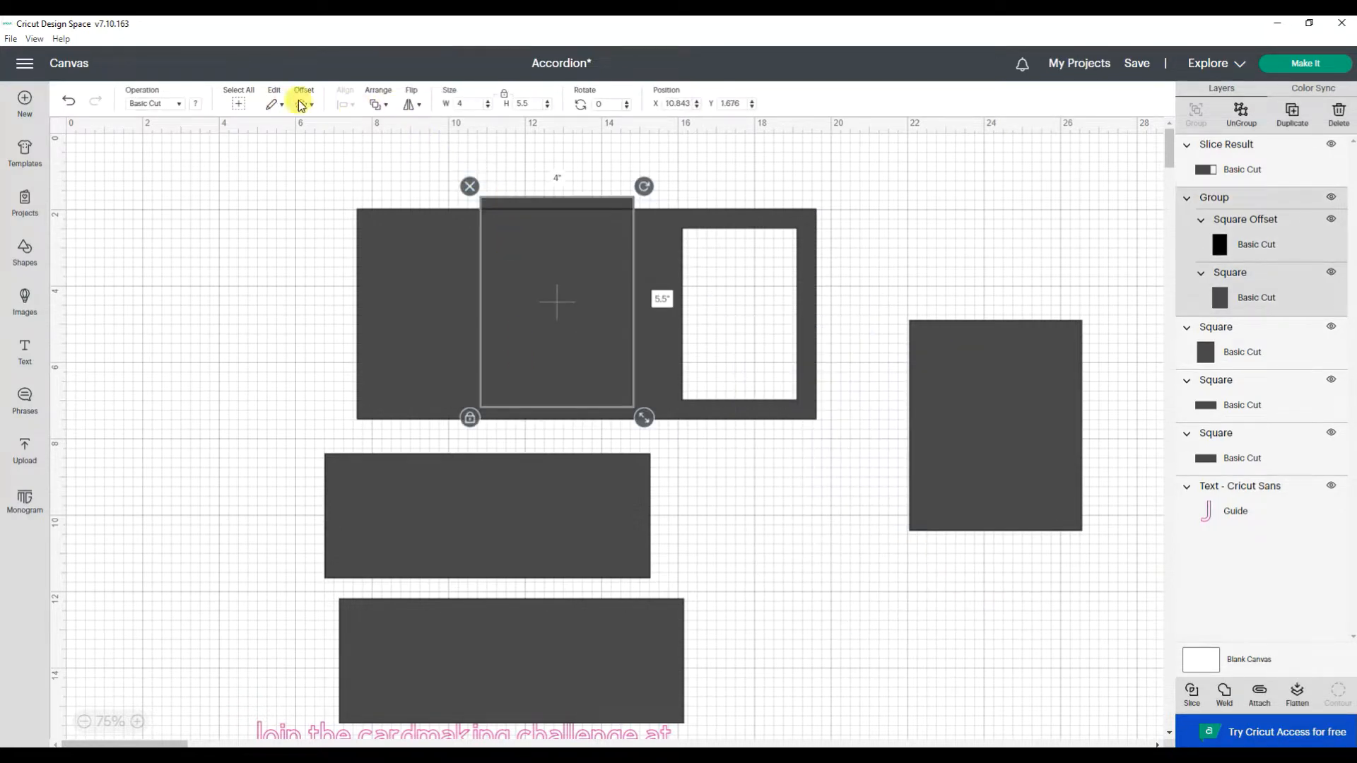
pyautogui.click(380, 103)
pyautogui.click(394, 126)
# - Center the grouped frame on the large rectangle, both horizontally and vertically
pyautogui.moveTo(297, 167); pyautogui.dragTo(841, 436)
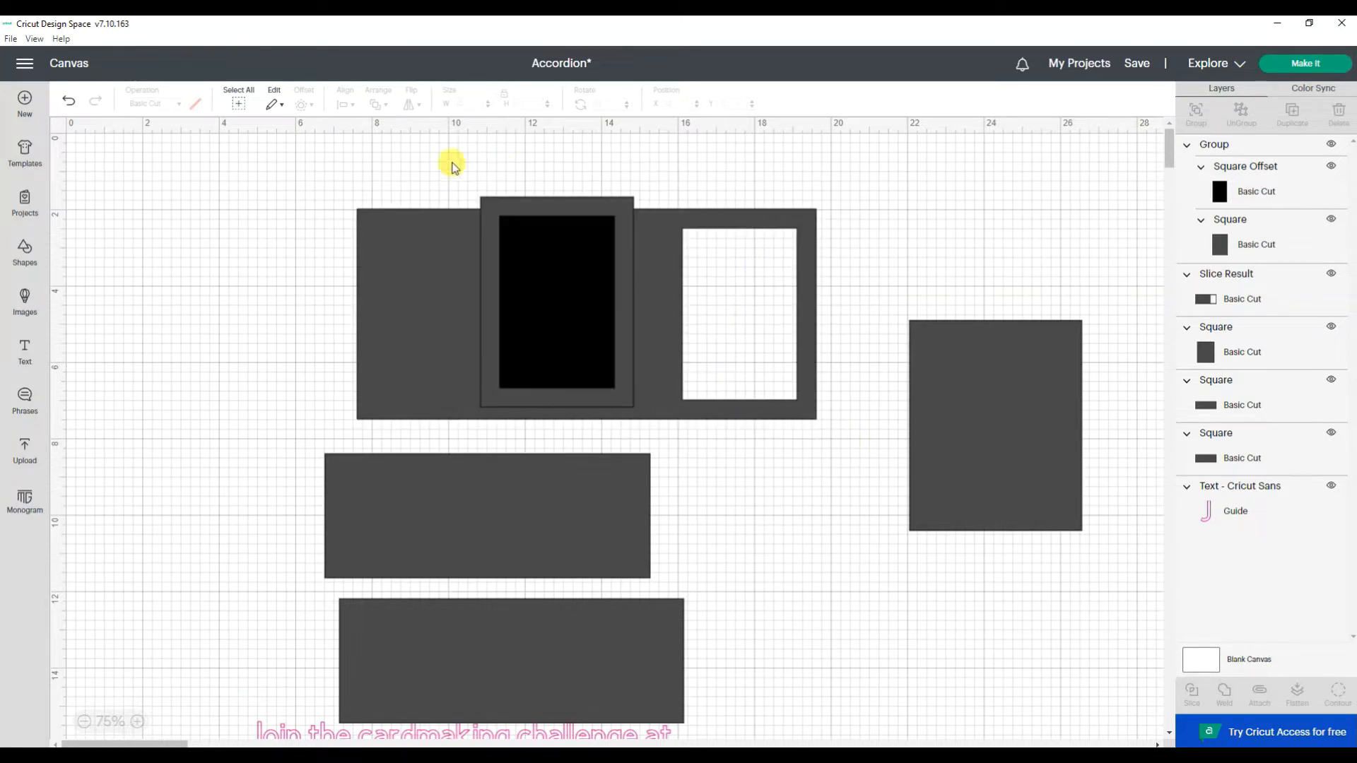
pyautogui.moveTo(330, 179); pyautogui.dragTo(488, 310)
pyautogui.moveTo(497, 305); pyautogui.dragTo(456, 302)
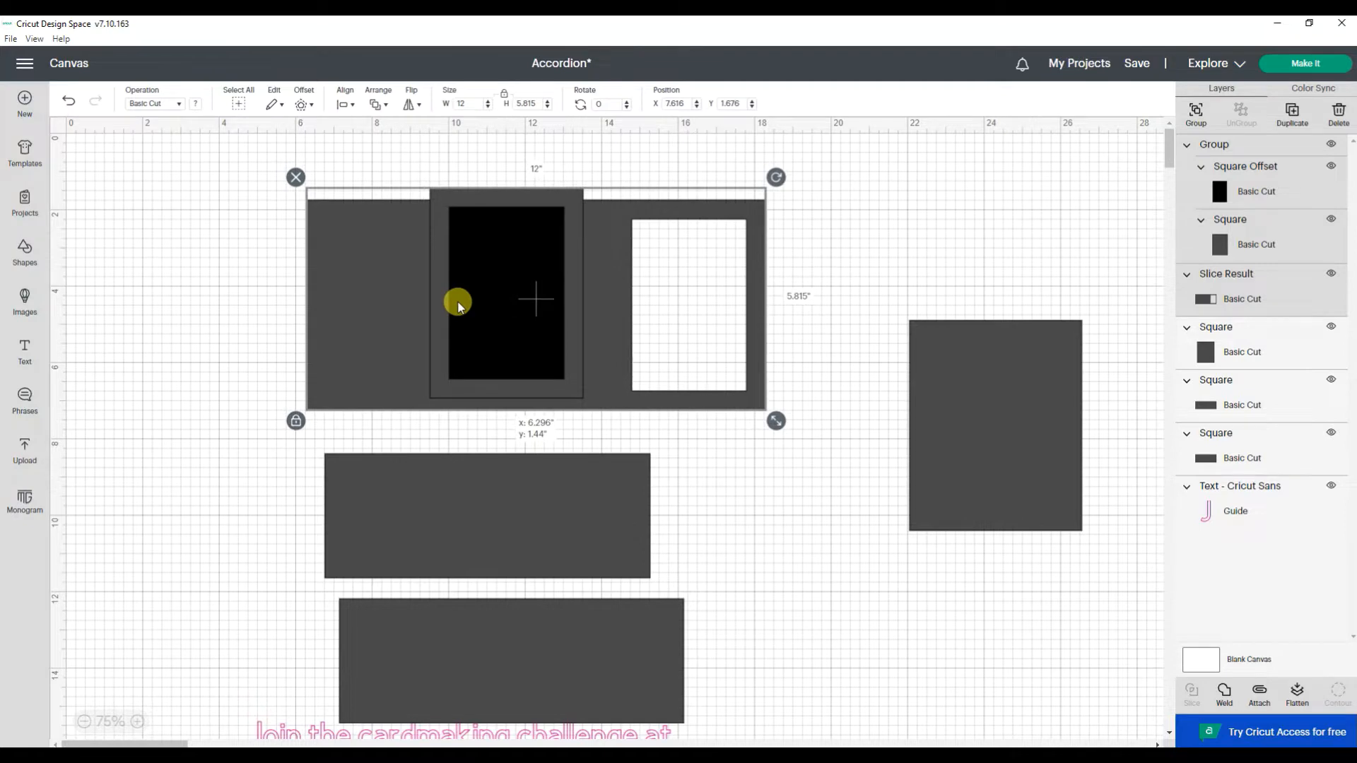
pyautogui.click(341, 103)
pyautogui.click(341, 103)
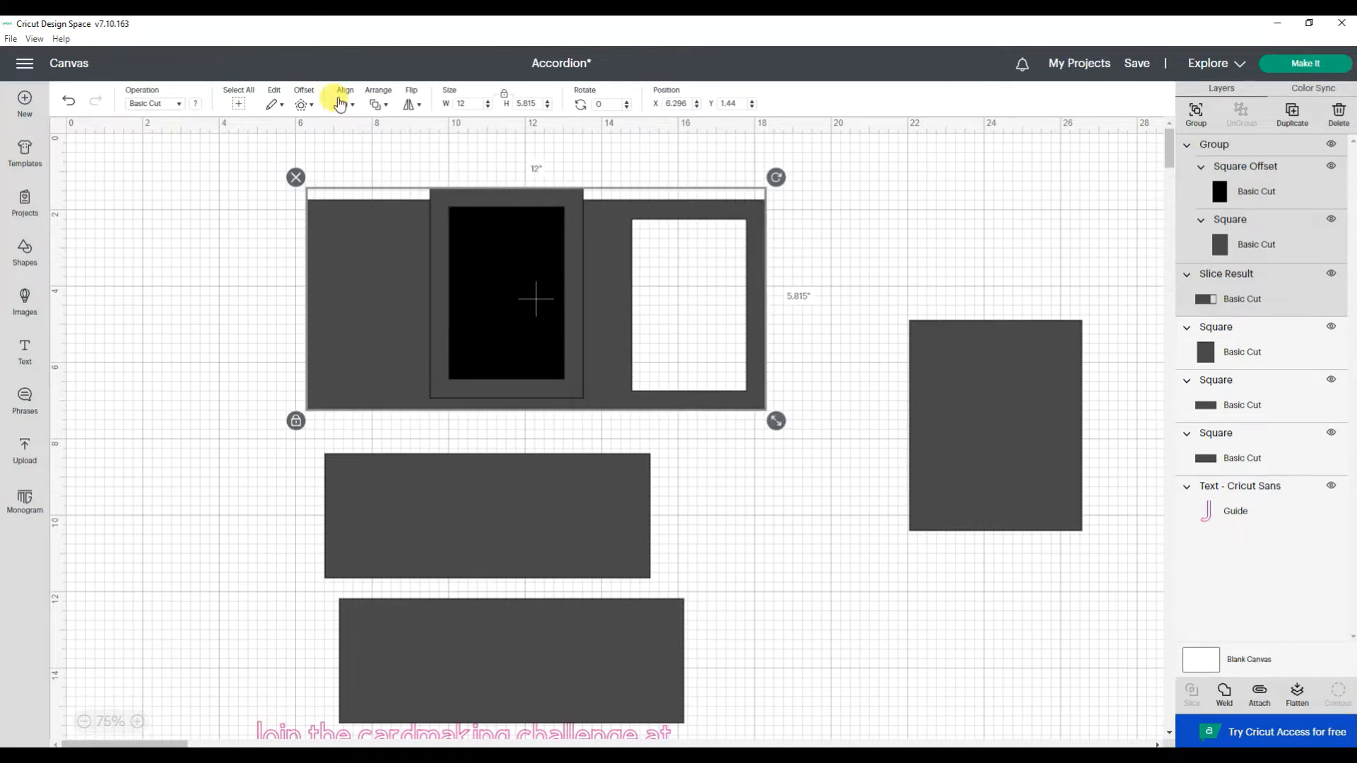
pyautogui.click(340, 103)
pyautogui.click(383, 253)
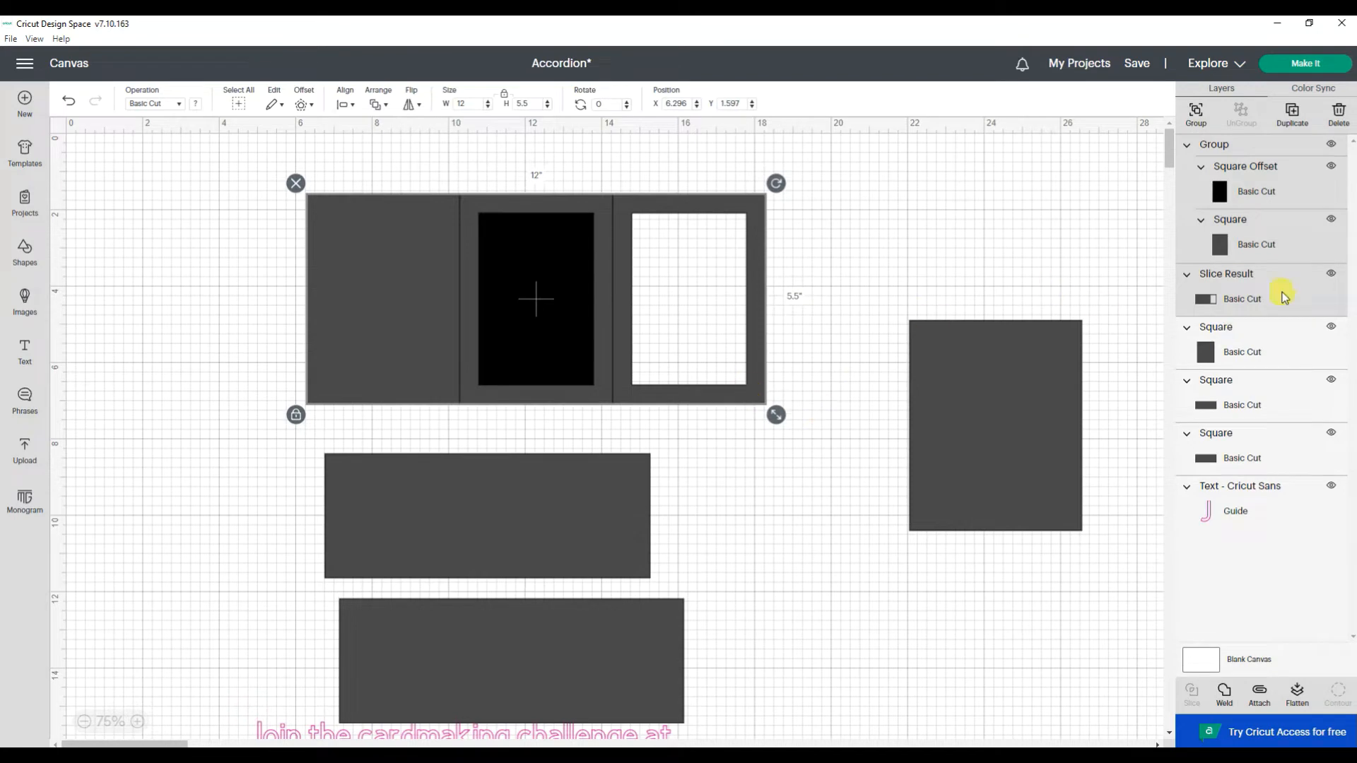
# - Ungroup the centered frame and delete its 4 by 5.5 inch square, keeping the black offset
pyautogui.click(1260, 236)
pyautogui.click(1244, 178)
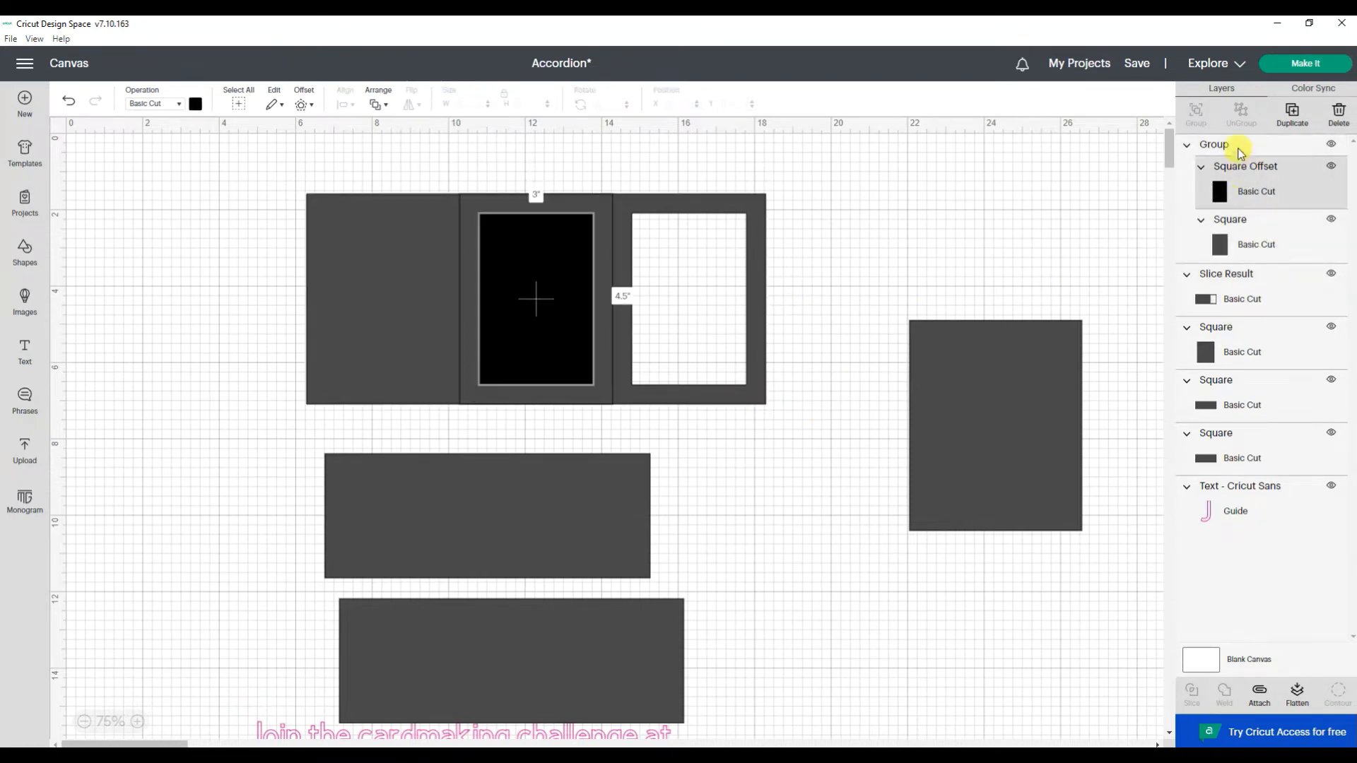
pyautogui.click(1230, 145)
pyautogui.click(1240, 111)
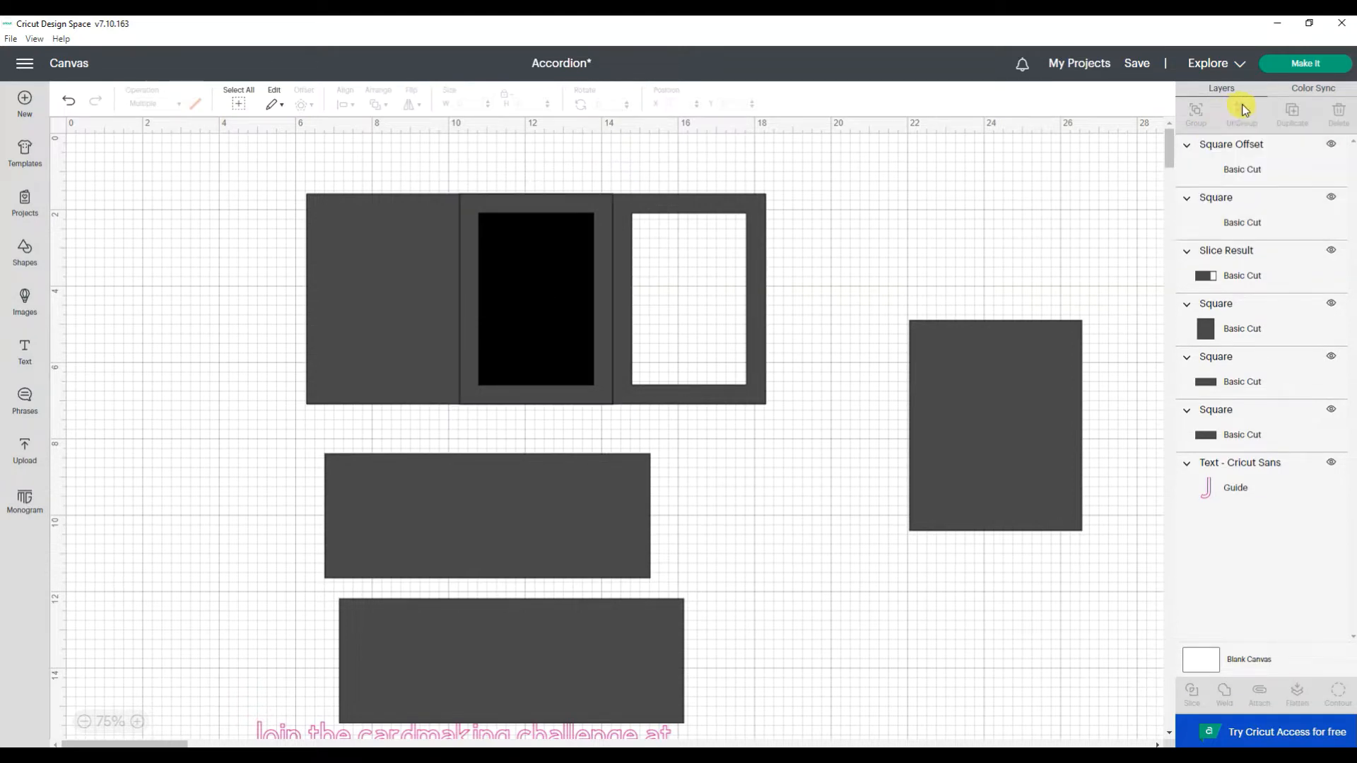
pyautogui.click(1242, 222)
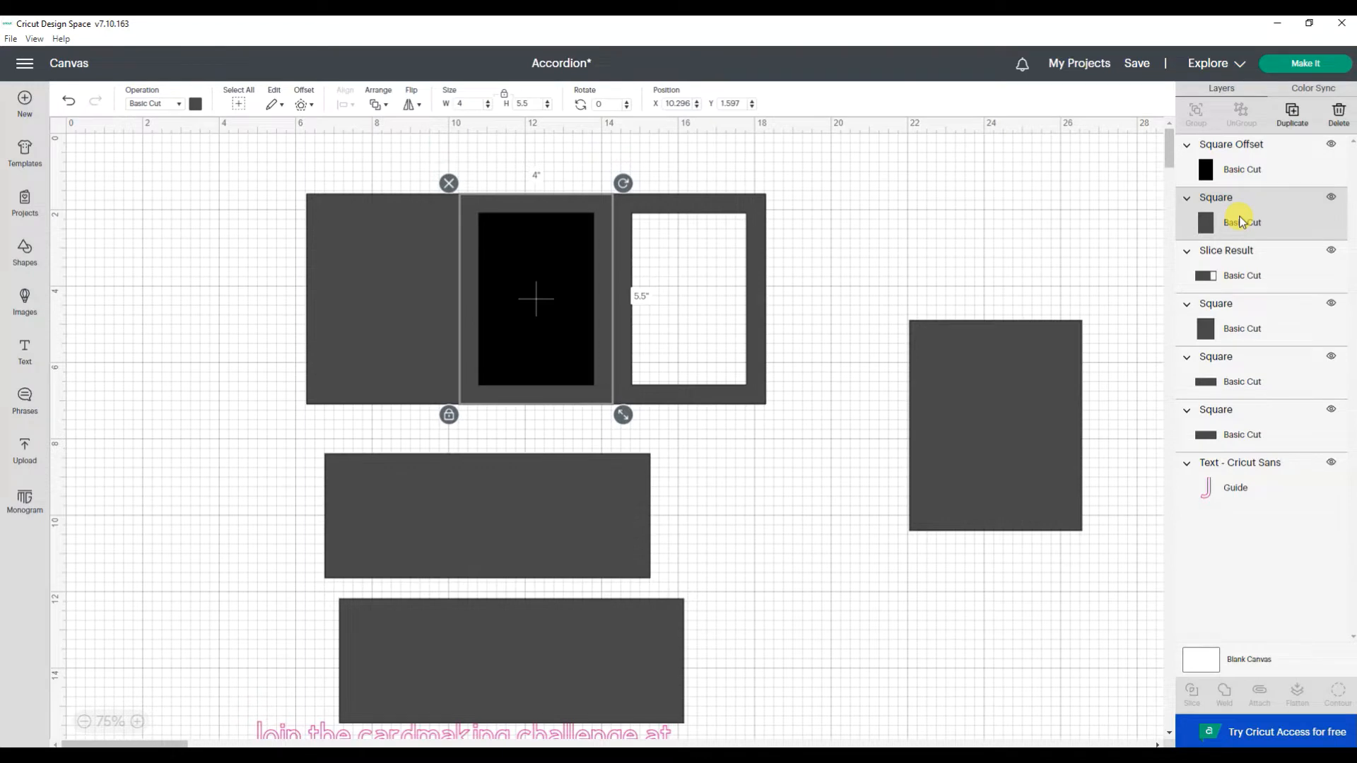
pyautogui.click(1339, 113)
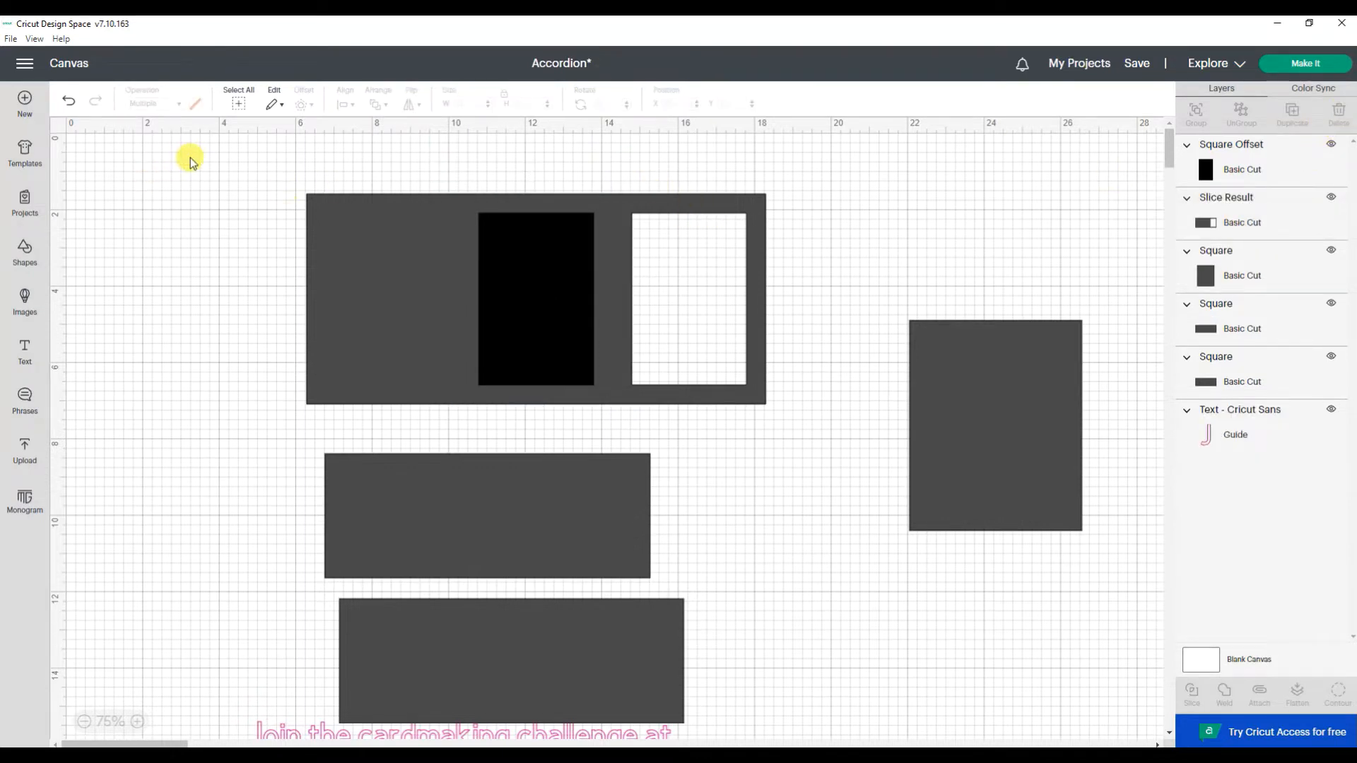
# - Slice the black offset out of the large rectangle's middle and delete the leftover pieces to open the second window
pyautogui.moveTo(213, 157); pyautogui.dragTo(802, 424)
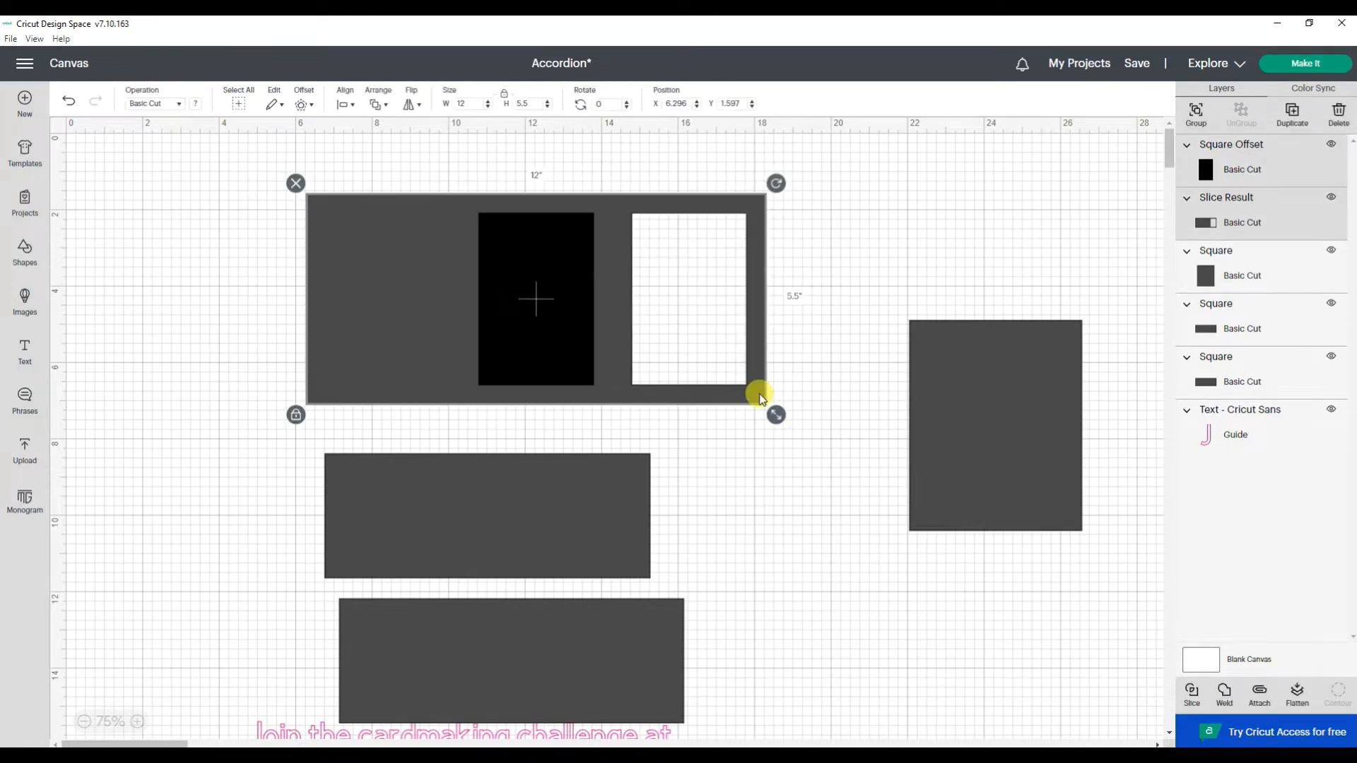
pyautogui.click(1193, 698)
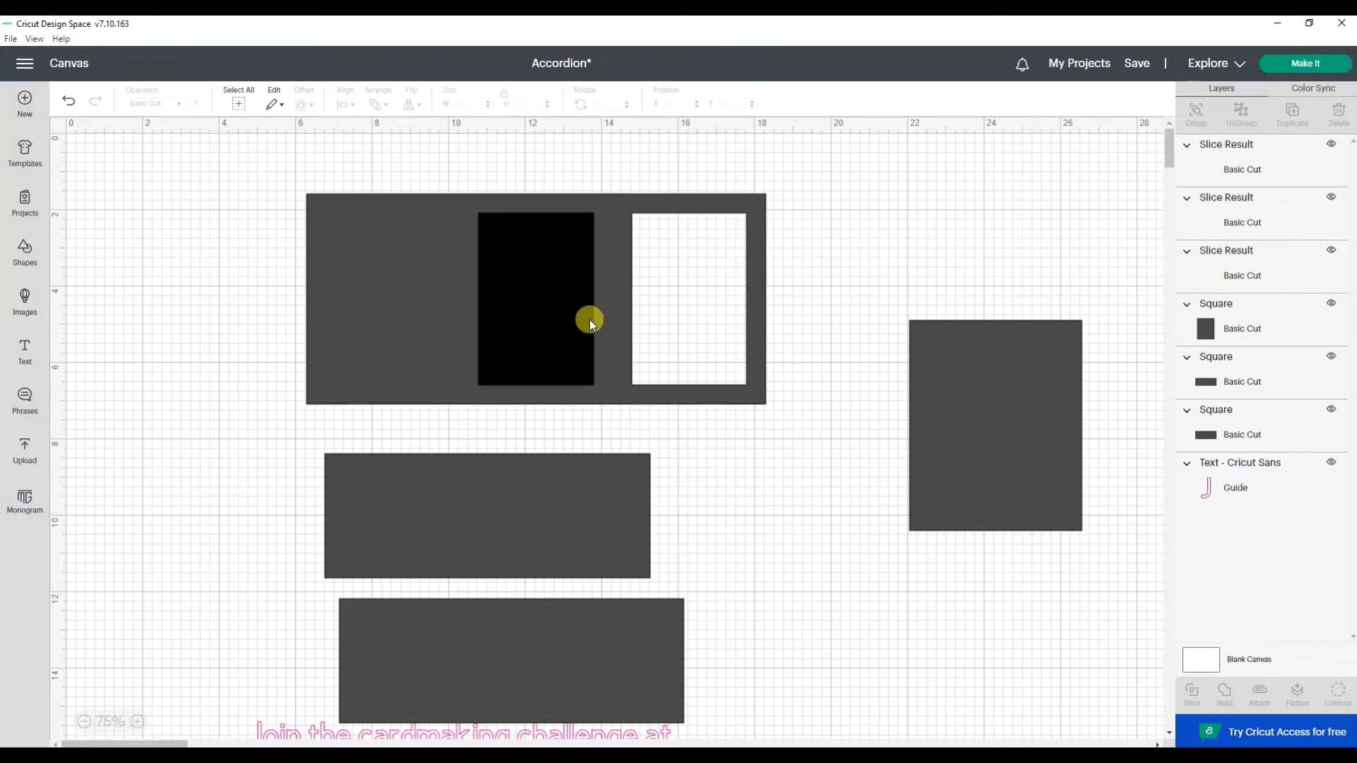
pyautogui.click(557, 320)
pyautogui.click(467, 204)
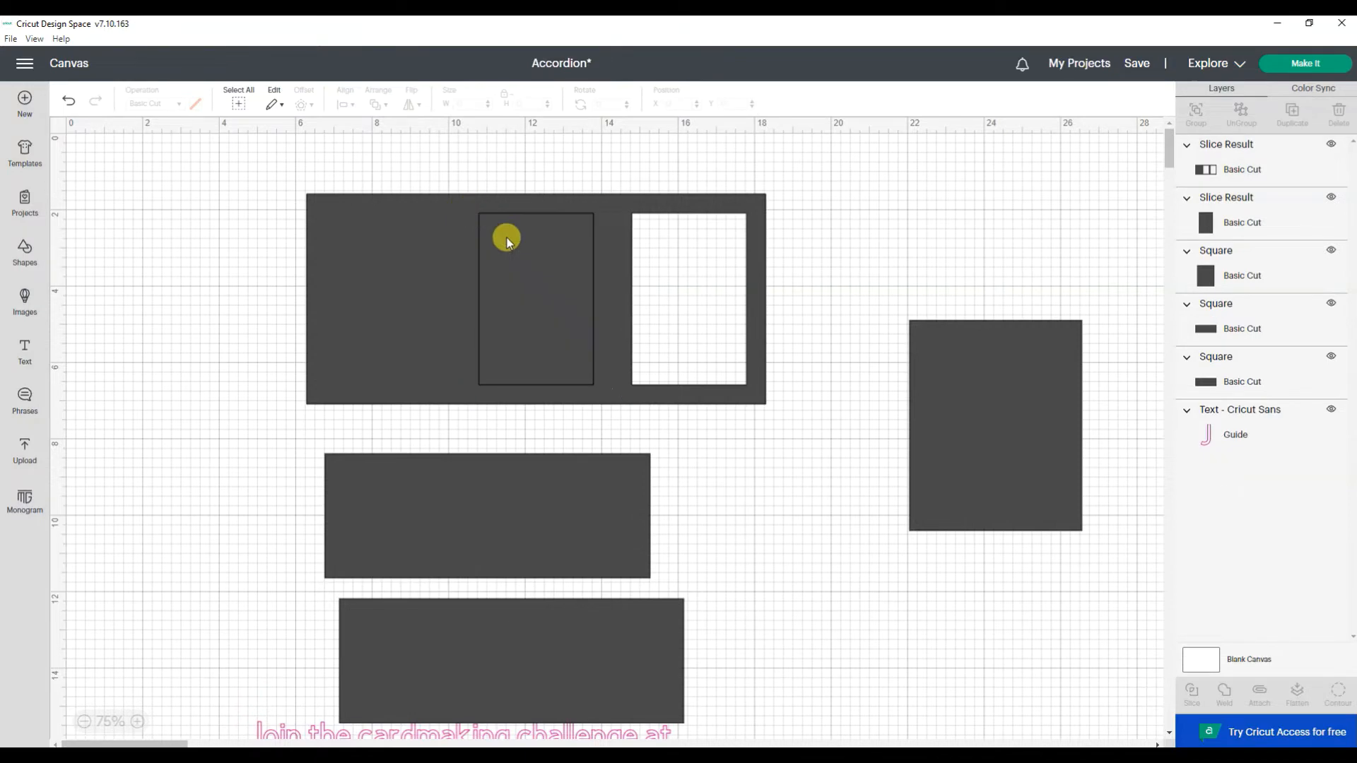
pyautogui.click(546, 282)
pyautogui.moveTo(426, 291); pyautogui.dragTo(421, 388)
pyautogui.moveTo(537, 247); pyautogui.dragTo(929, 243)
pyautogui.click(859, 198)
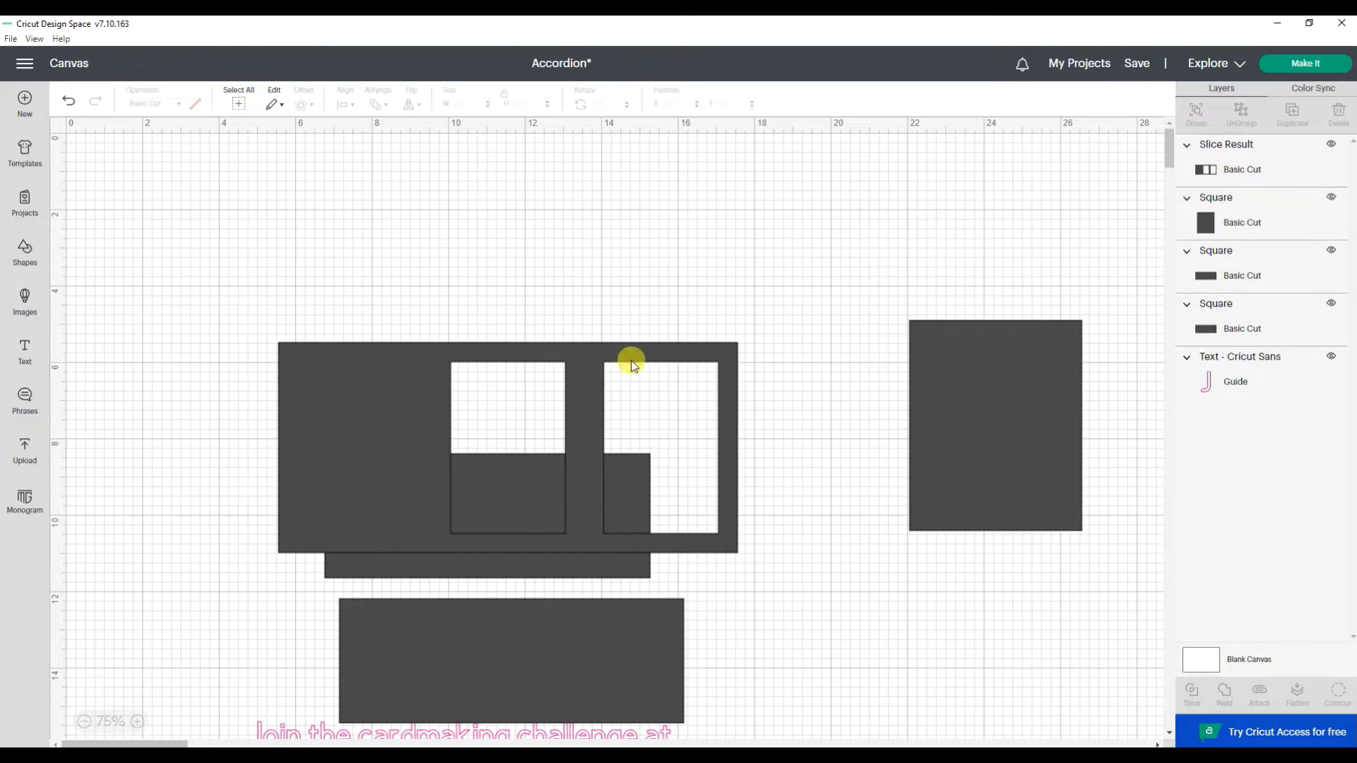
# - Move the two-window base back above the other panels and check the fold line positions in the tutorial diagram
pyautogui.moveTo(350, 462); pyautogui.dragTo(410, 295)
pyautogui.click(289, 286)
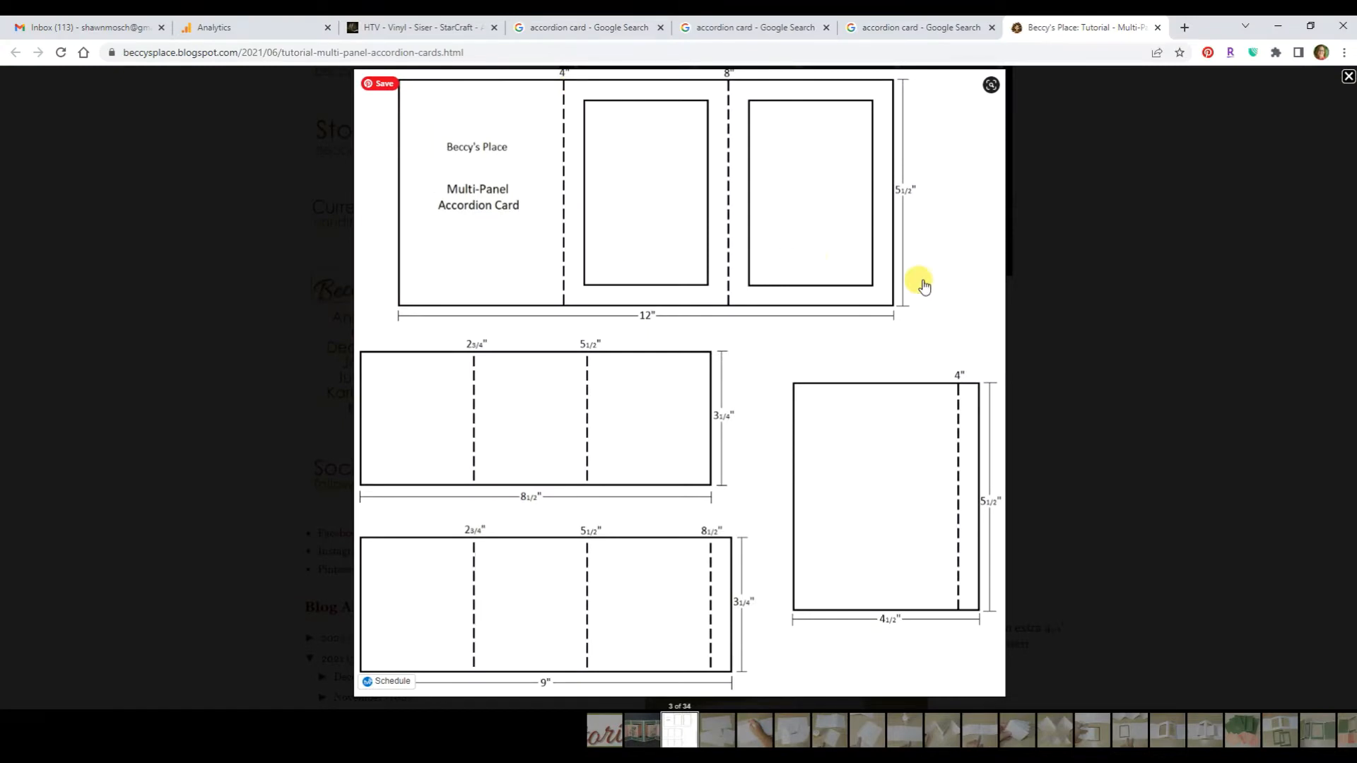
pyautogui.click(1278, 28)
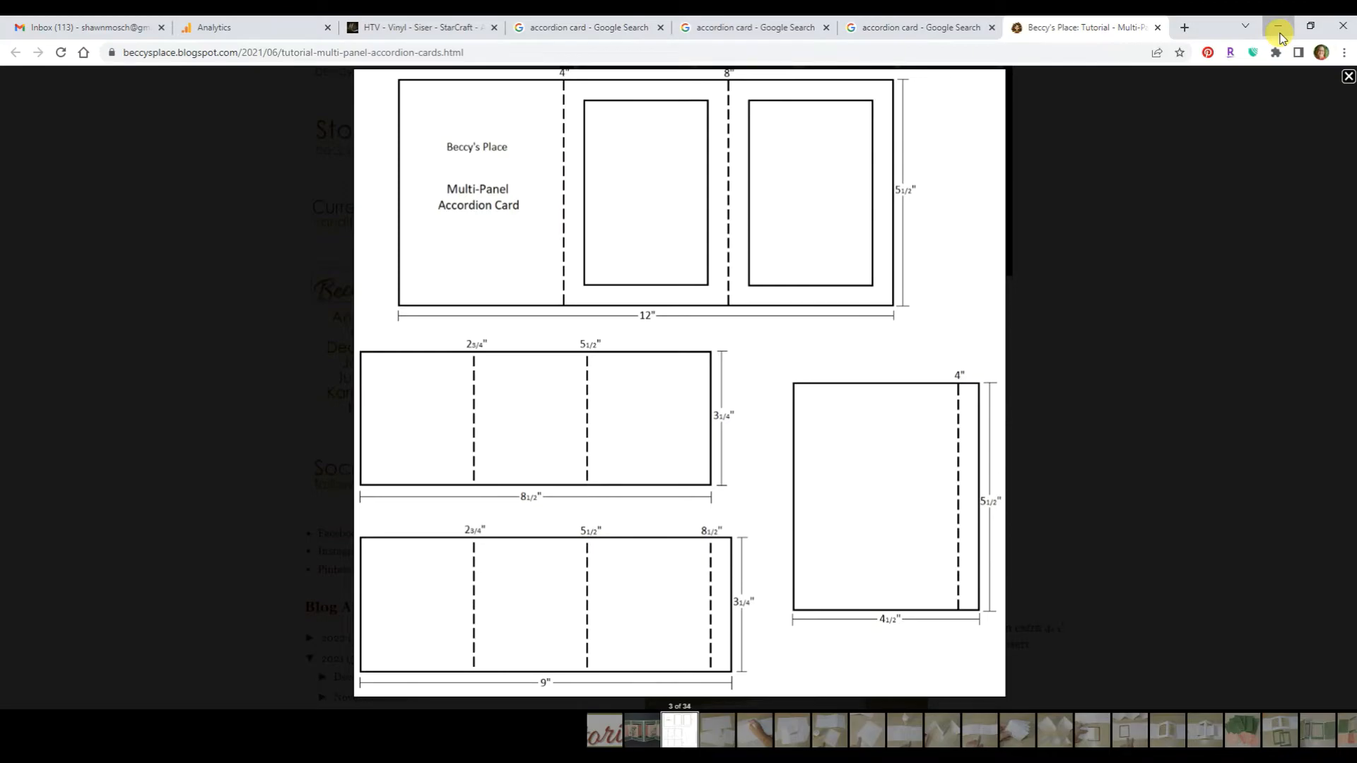
pyautogui.click(344, 324)
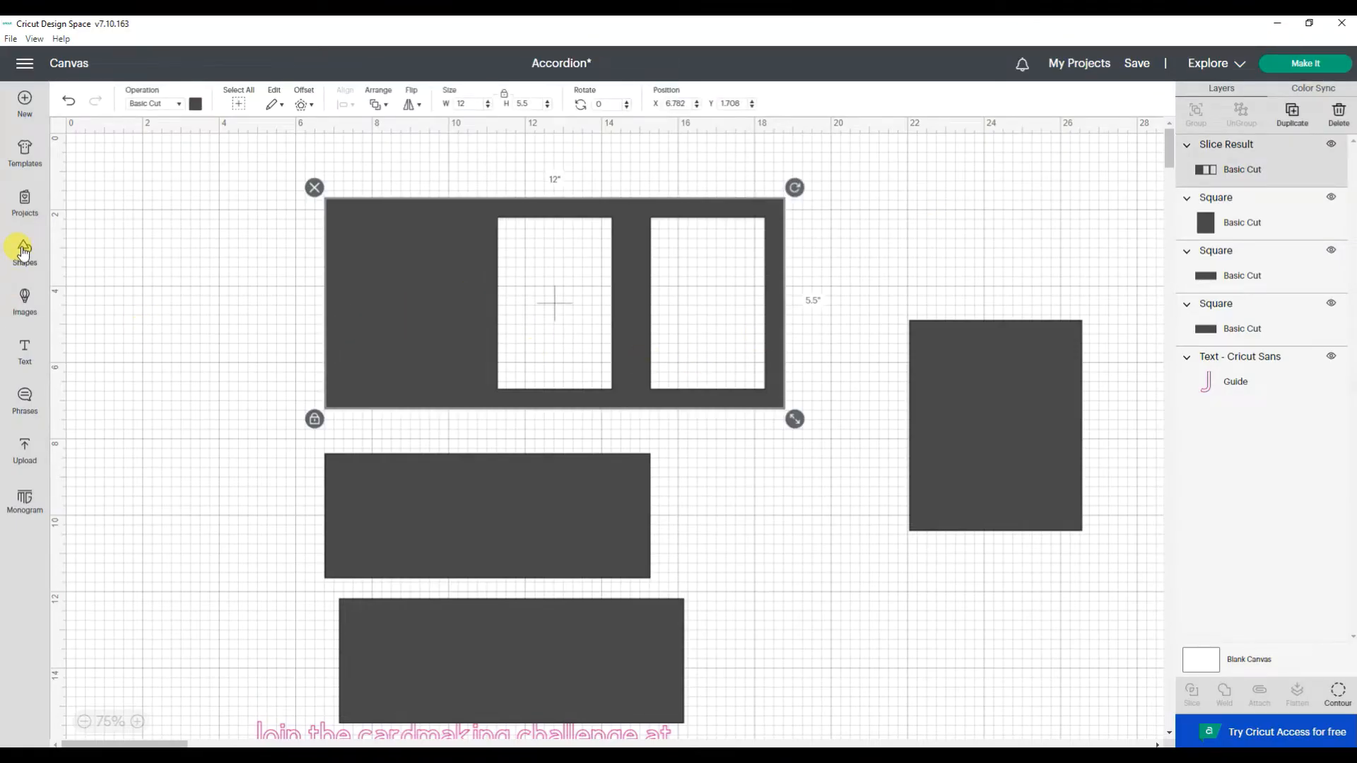
# - Add a score line beside the two-window base and set its height to 5.5 inches
pyautogui.click(24, 260)
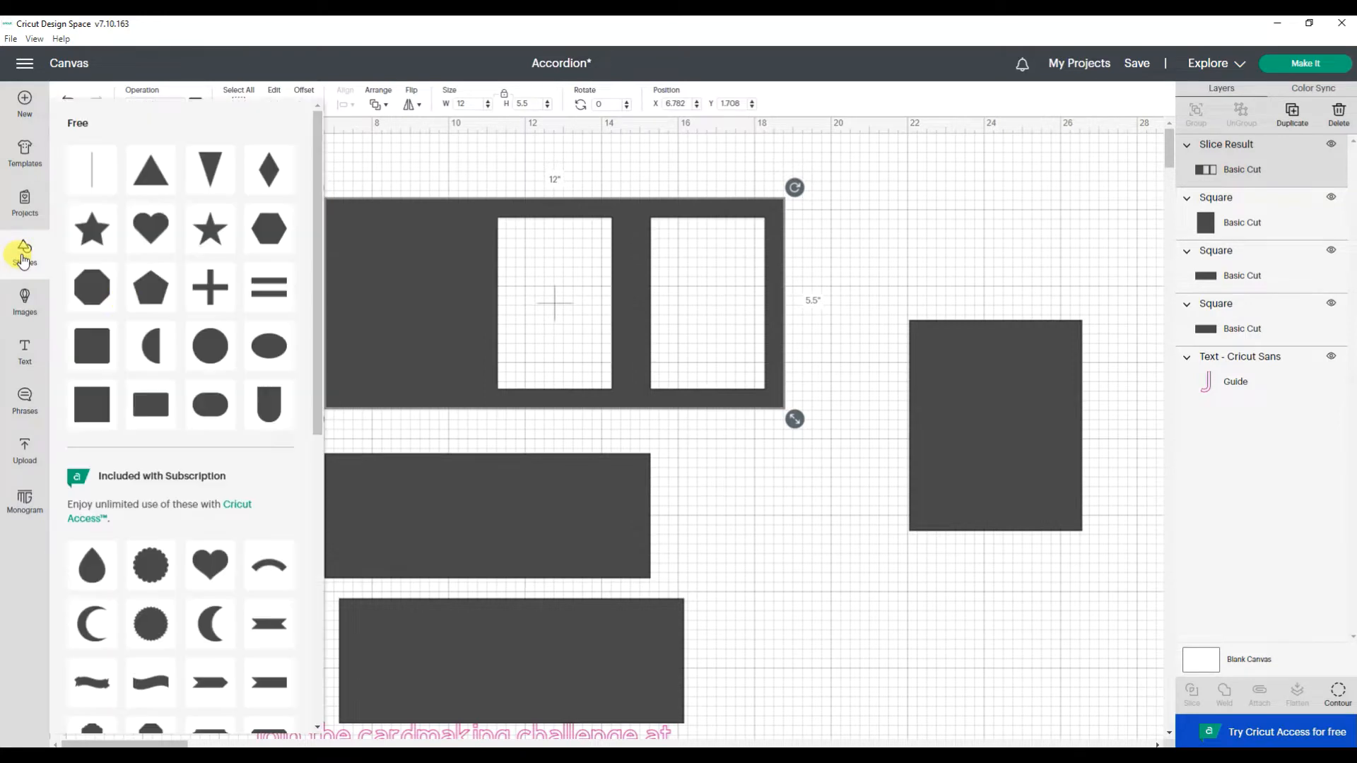
pyautogui.click(99, 176)
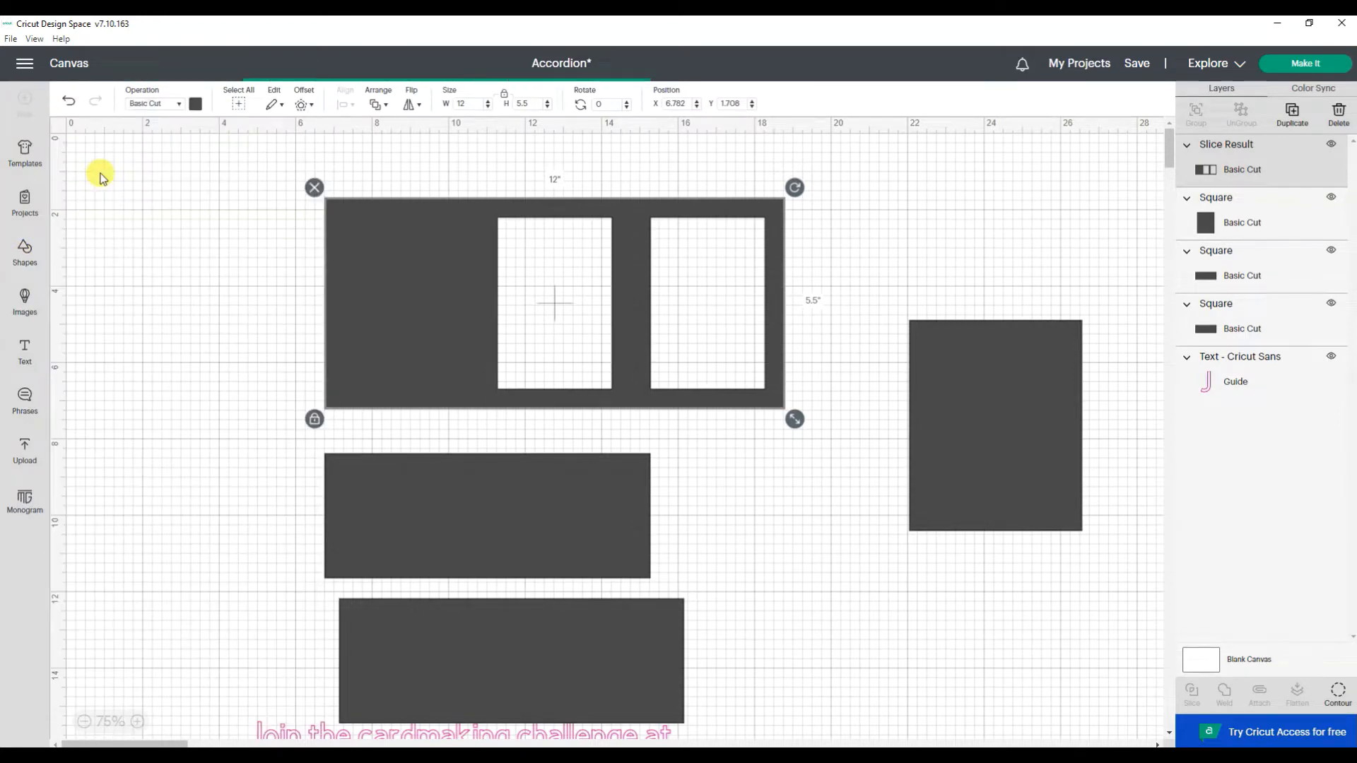
pyautogui.moveTo(292, 397); pyautogui.dragTo(197, 287)
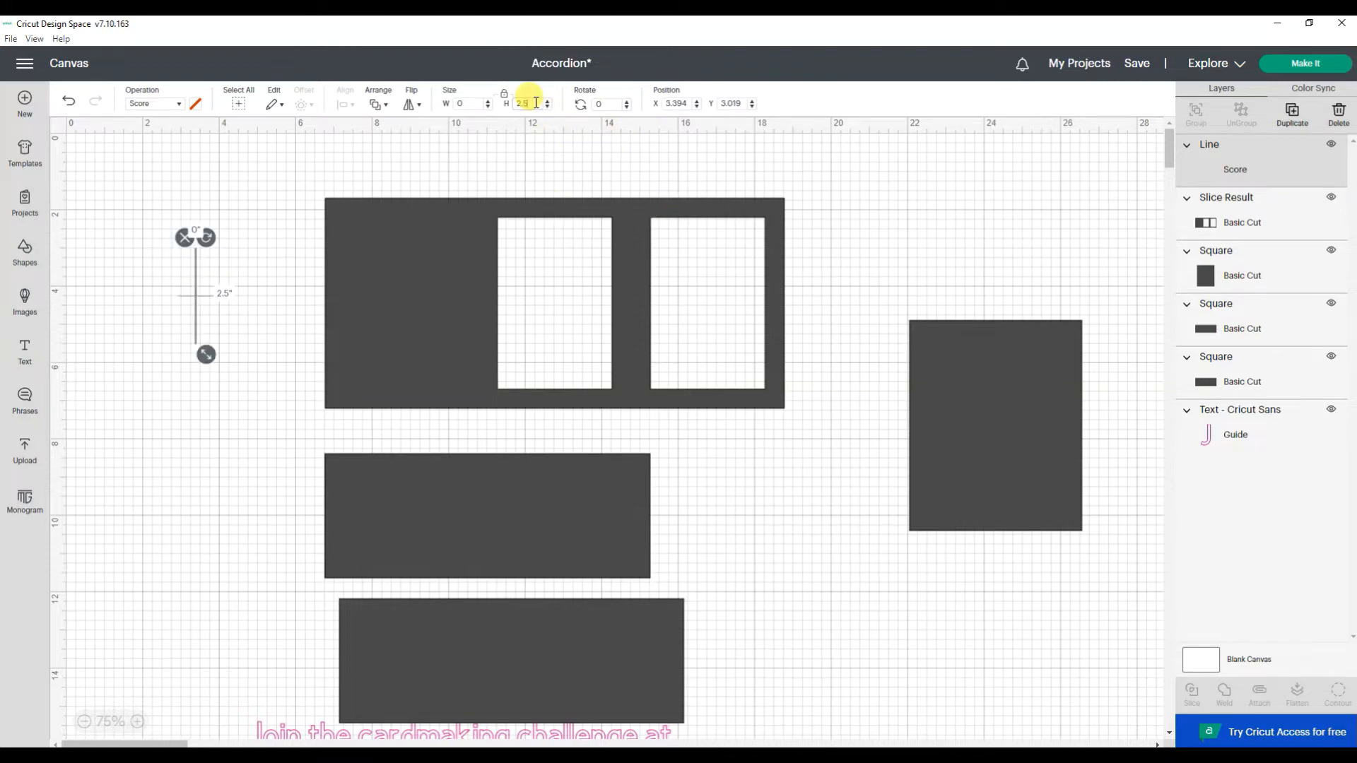
pyautogui.doubleClick(510, 103)
pyautogui.write('5')
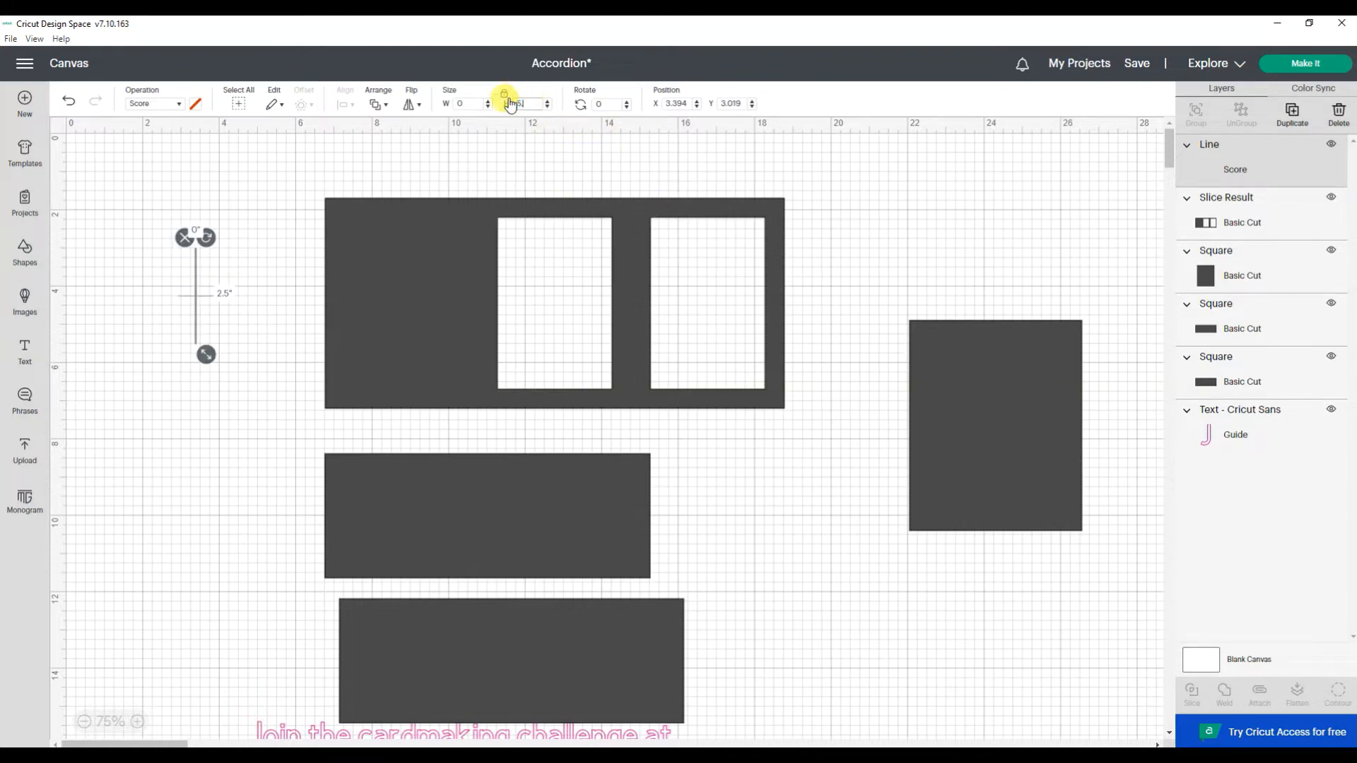
pyautogui.press('Return')
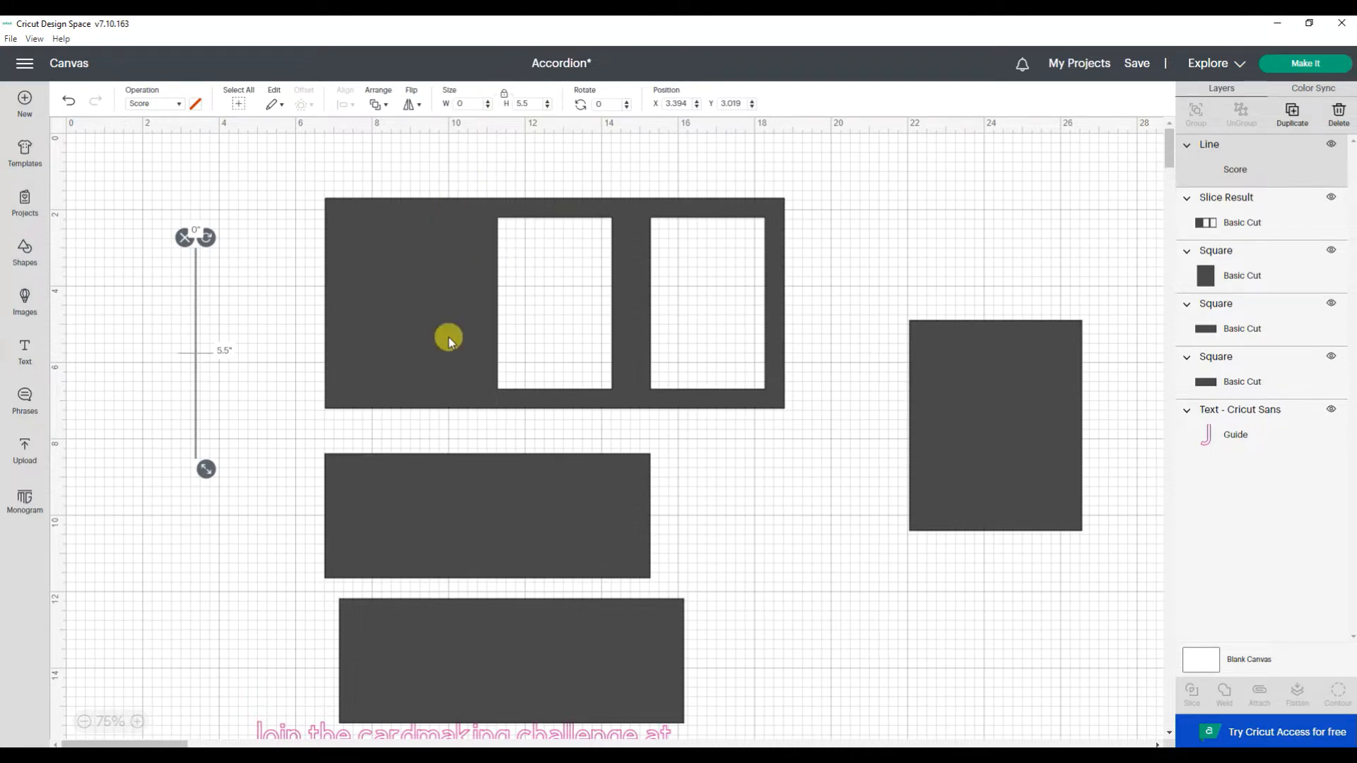
pyautogui.click(248, 322)
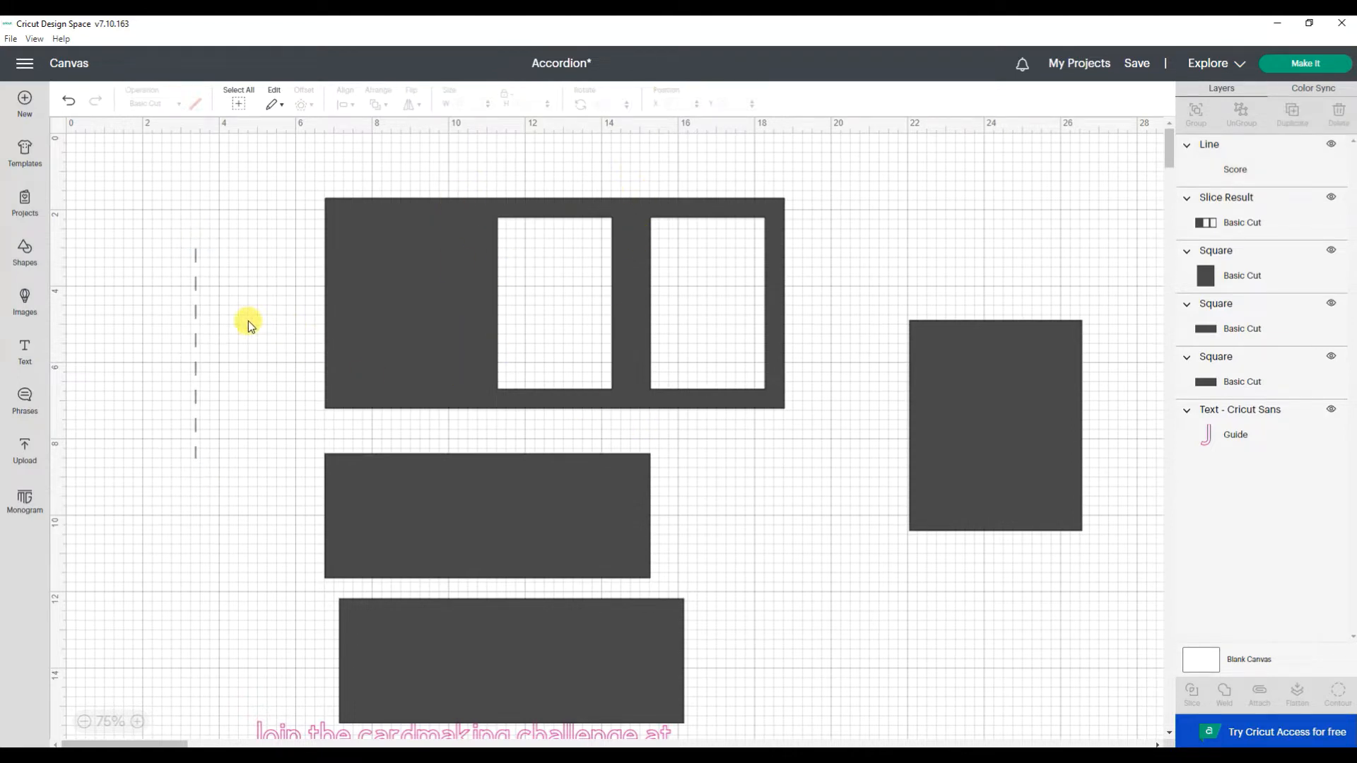
# - Duplicate the 5.5 inch score line and place both lines side by side, left of the two-window base
pyautogui.click(194, 329)
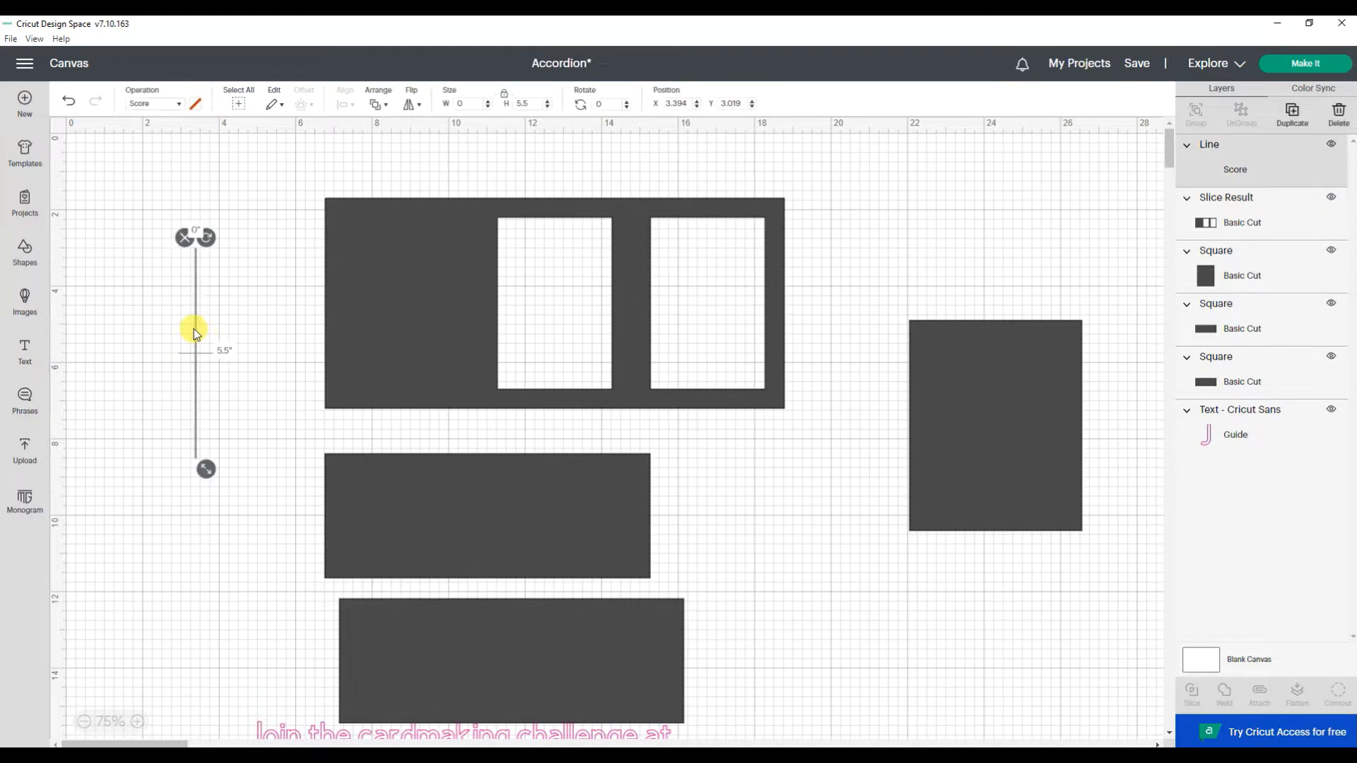
pyautogui.rightClick(195, 330)
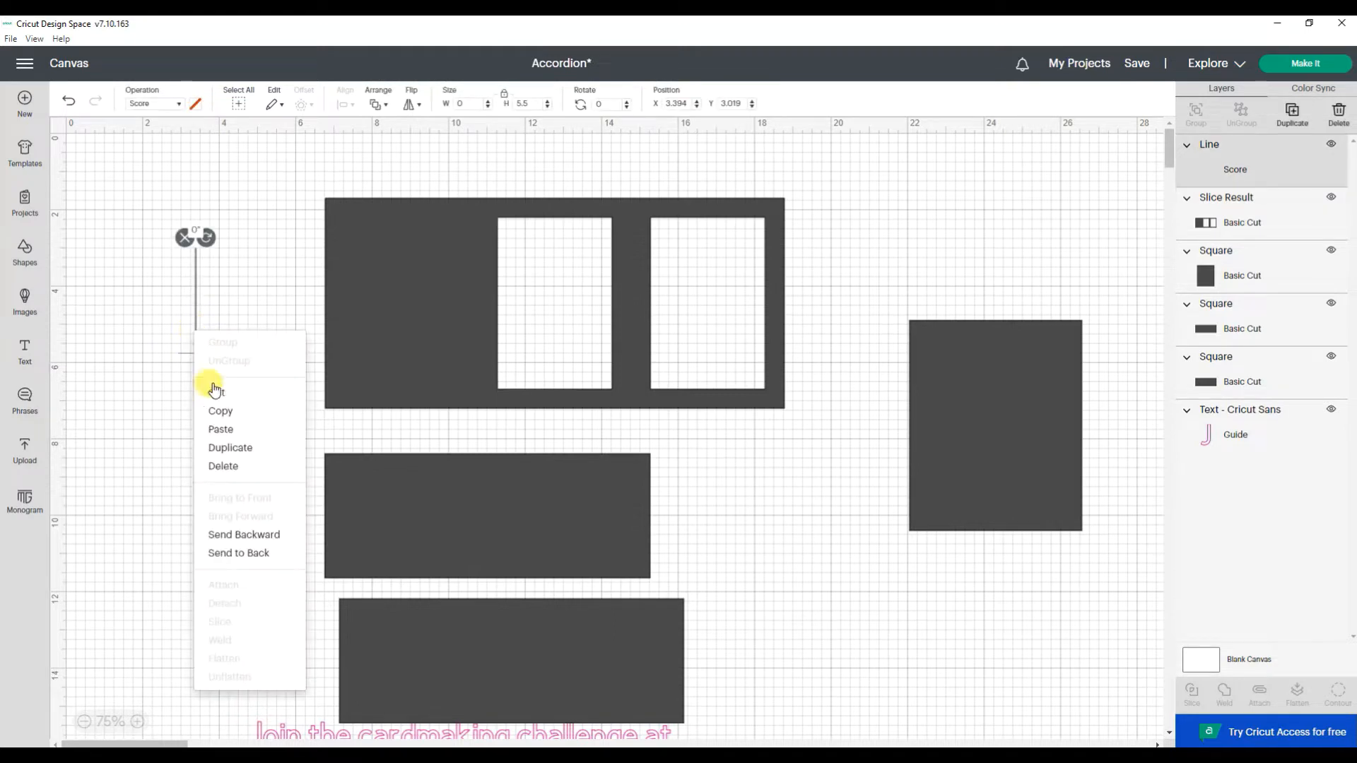
pyautogui.click(236, 448)
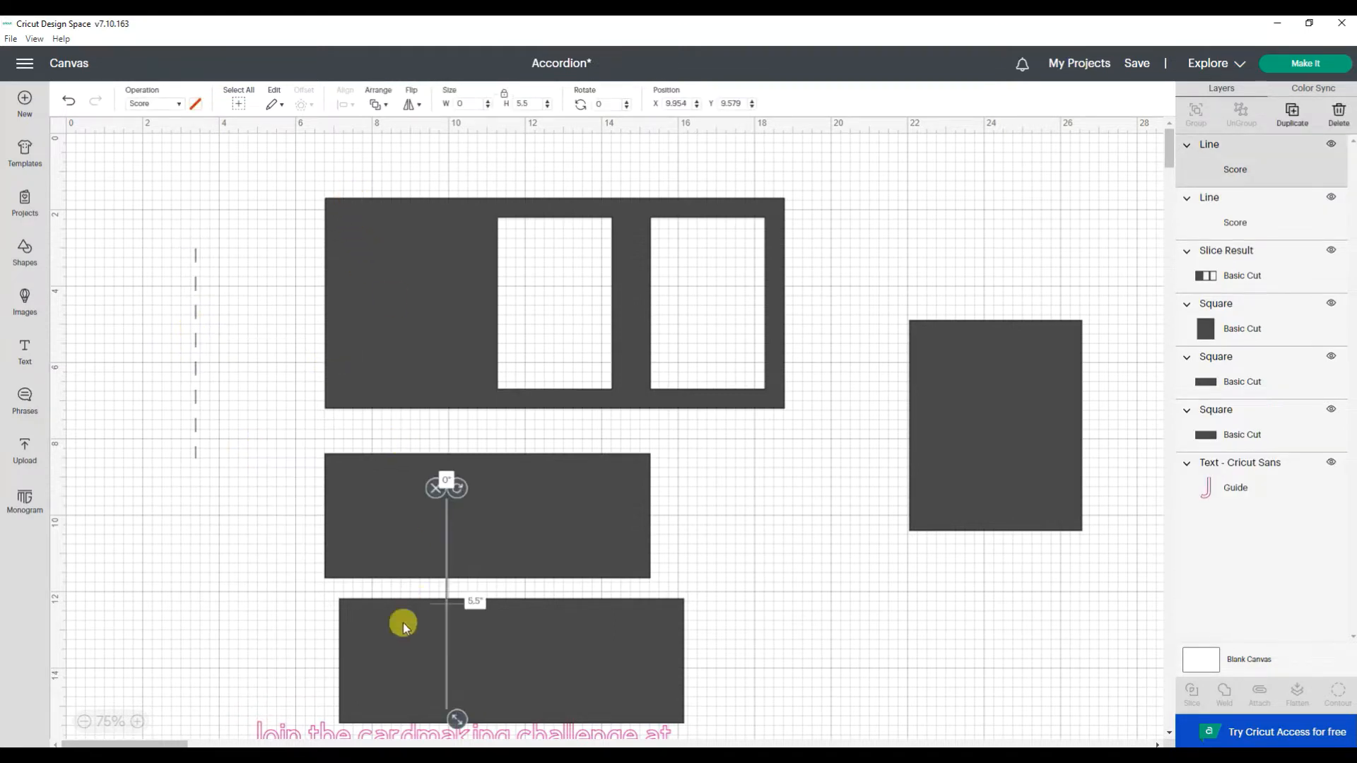
pyautogui.moveTo(447, 592); pyautogui.dragTo(264, 290)
pyautogui.moveTo(196, 341); pyautogui.dragTo(227, 271)
# - Left-align the two score lines with the two-window base
pyautogui.moveTo(173, 149); pyautogui.dragTo(826, 428)
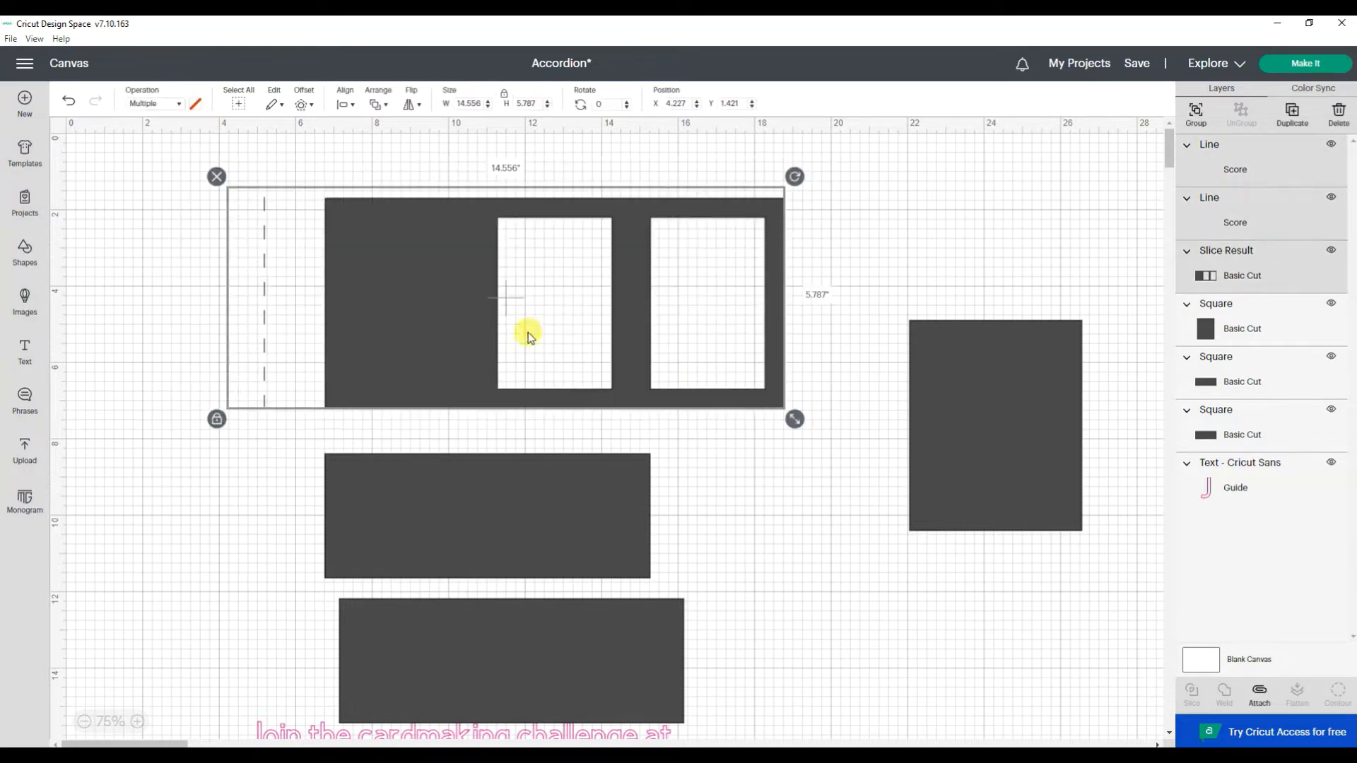
pyautogui.click(340, 104)
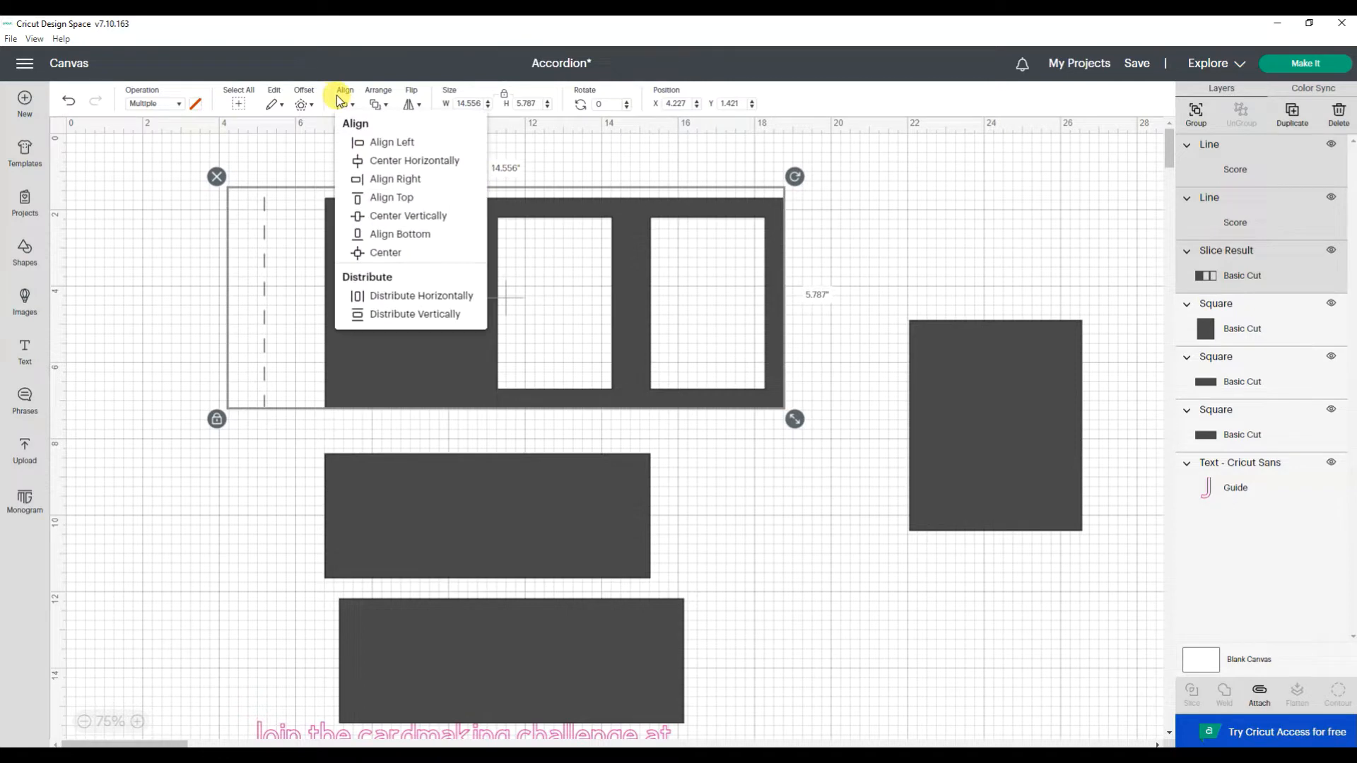
pyautogui.click(371, 147)
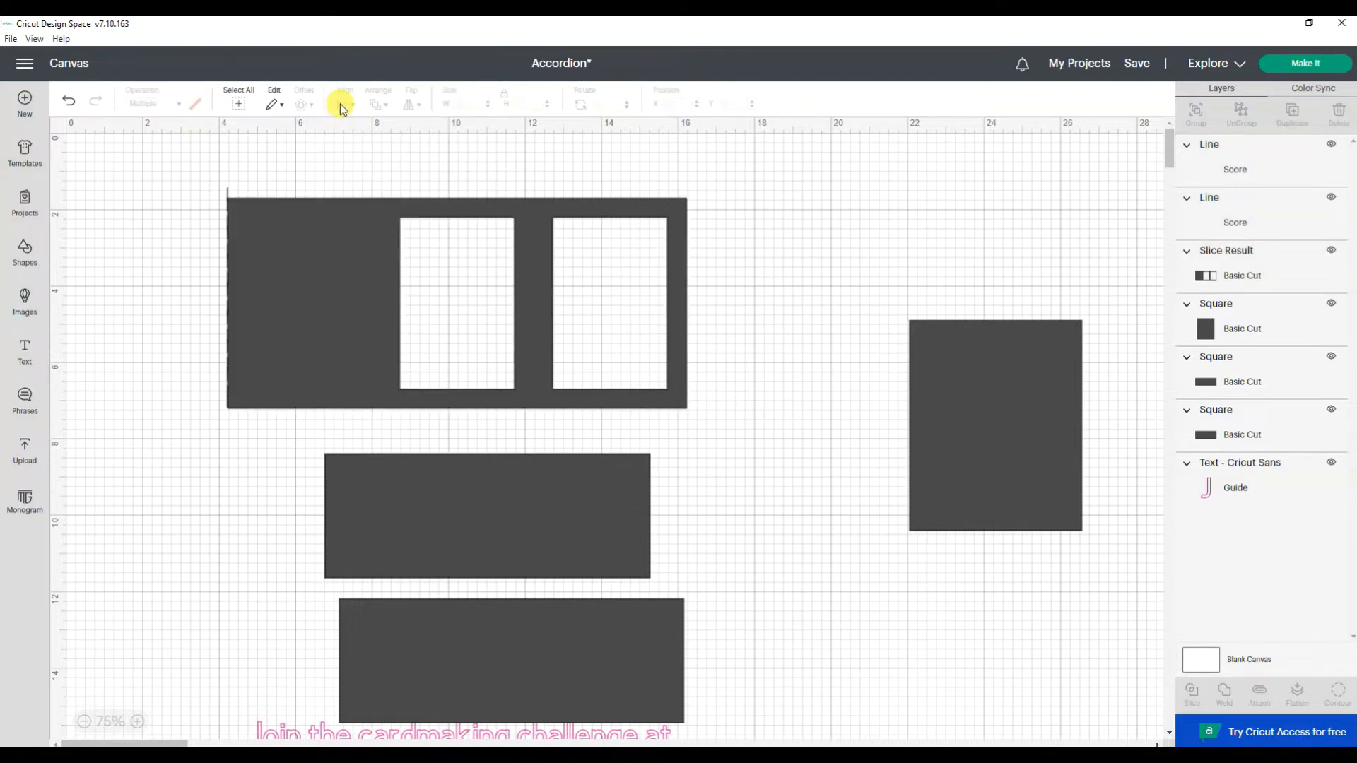
# - Align the two score lines with the two-window base along their top edges
pyautogui.moveTo(170, 155); pyautogui.dragTo(753, 425)
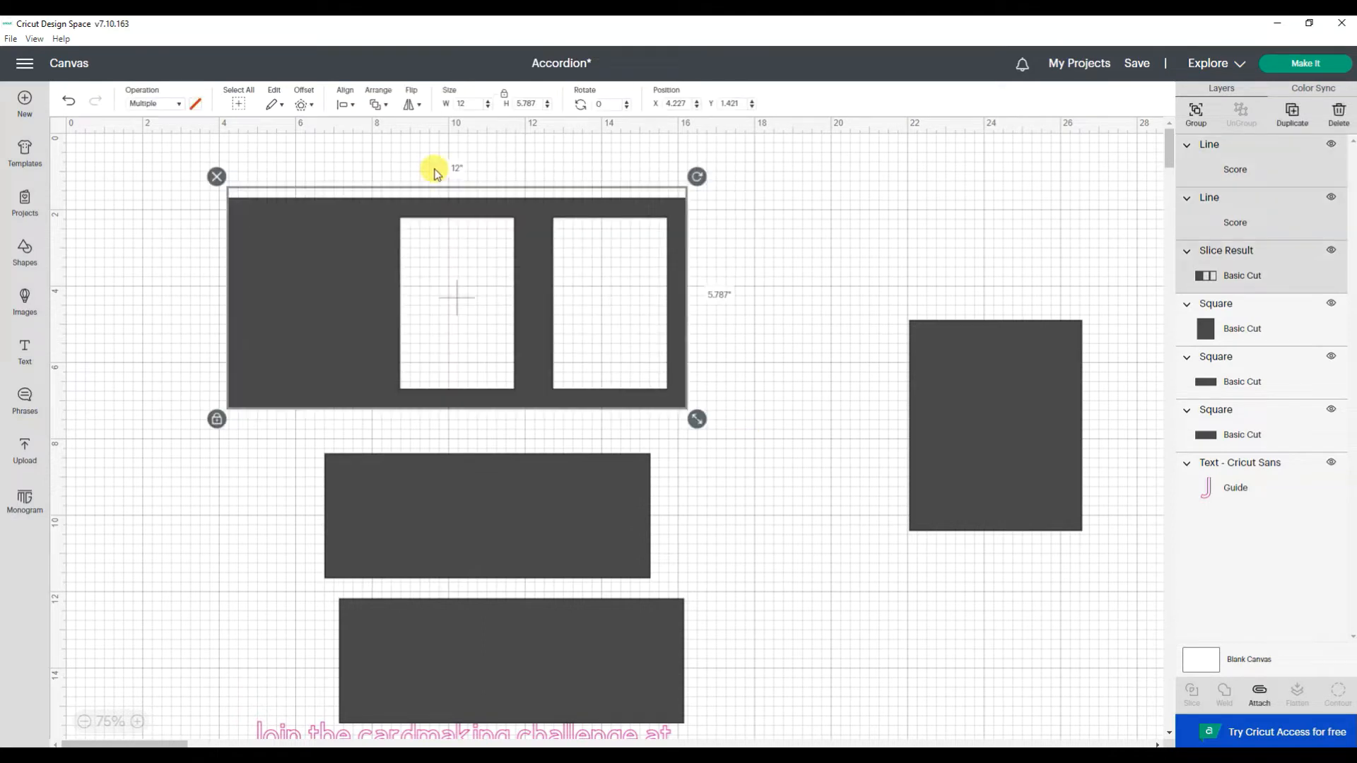
pyautogui.click(345, 99)
pyautogui.click(346, 100)
pyautogui.click(345, 100)
pyautogui.click(344, 100)
pyautogui.click(341, 102)
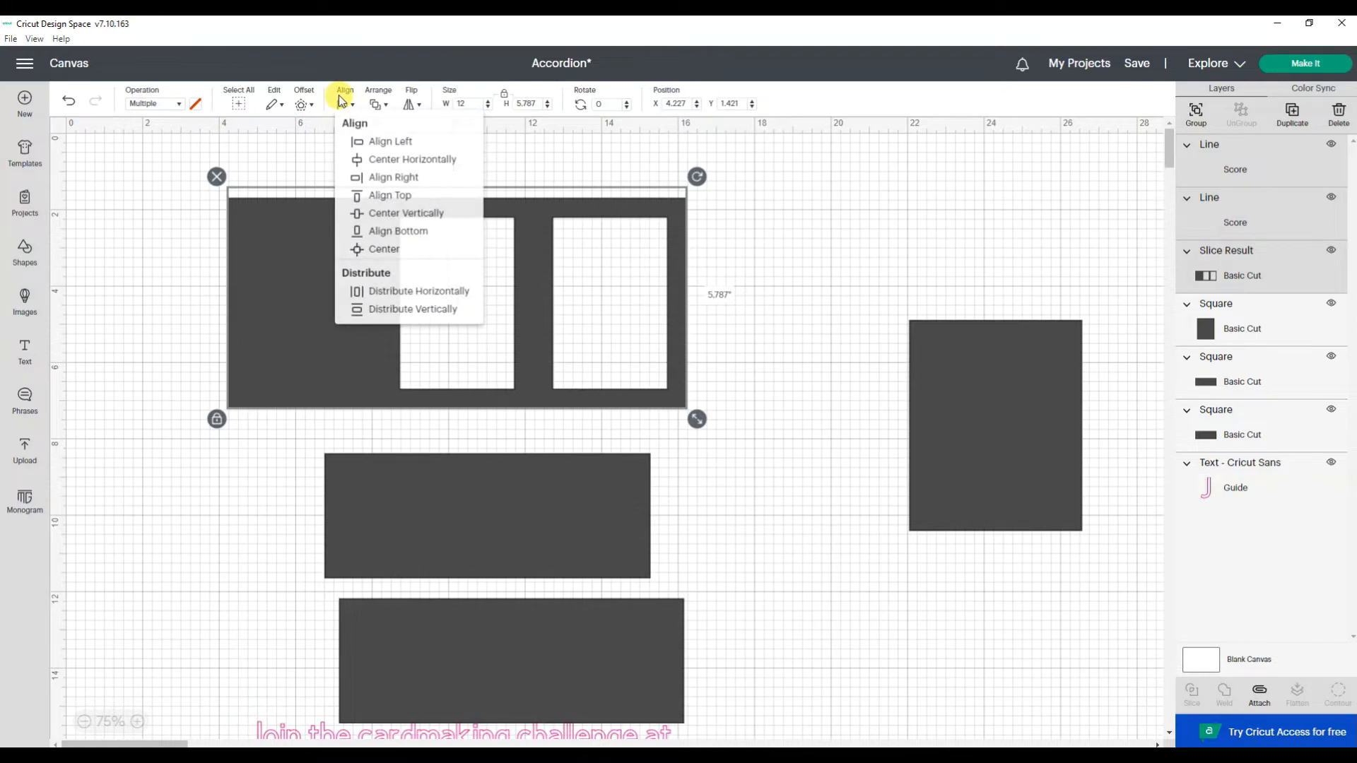
pyautogui.click(405, 198)
pyautogui.click(393, 168)
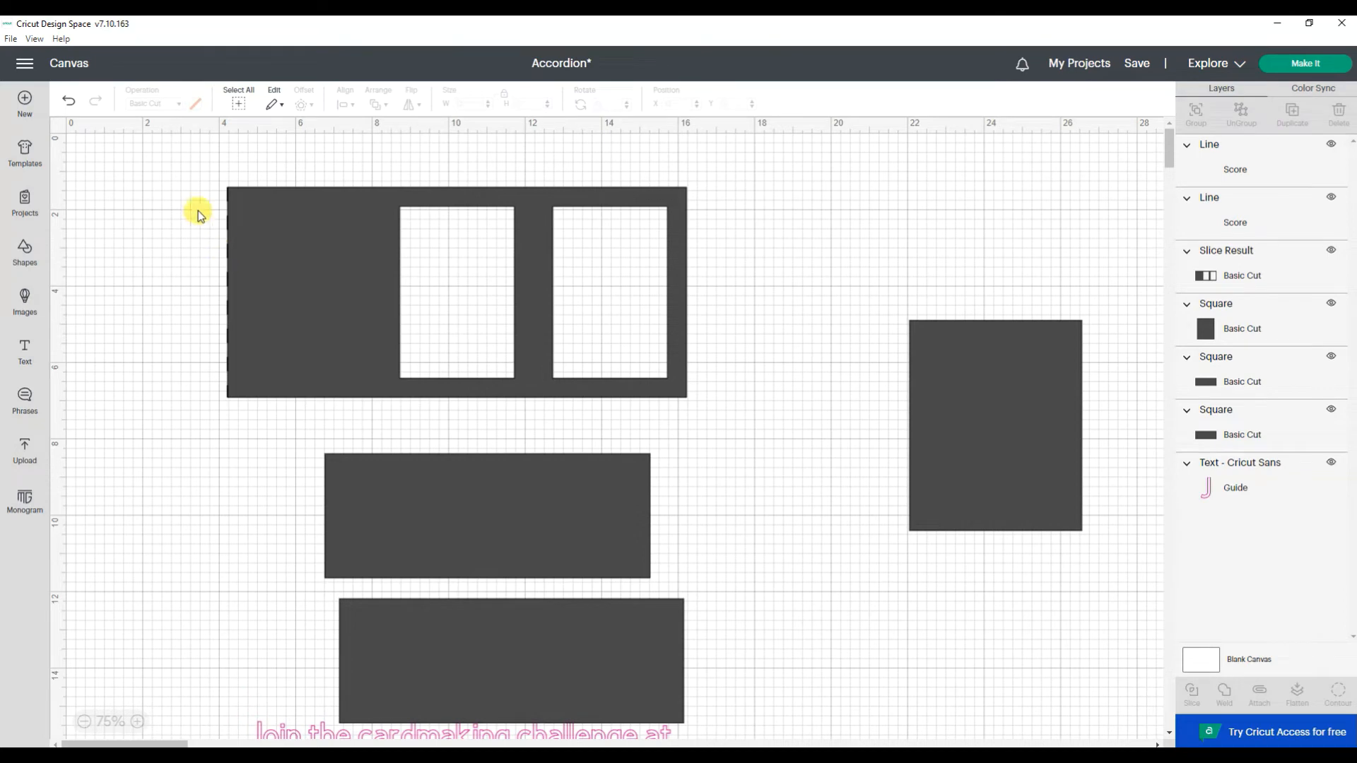
# - Set the horizontal (X) position of the two-window base together with both score lines to 4
pyautogui.moveTo(187, 162); pyautogui.dragTo(776, 429)
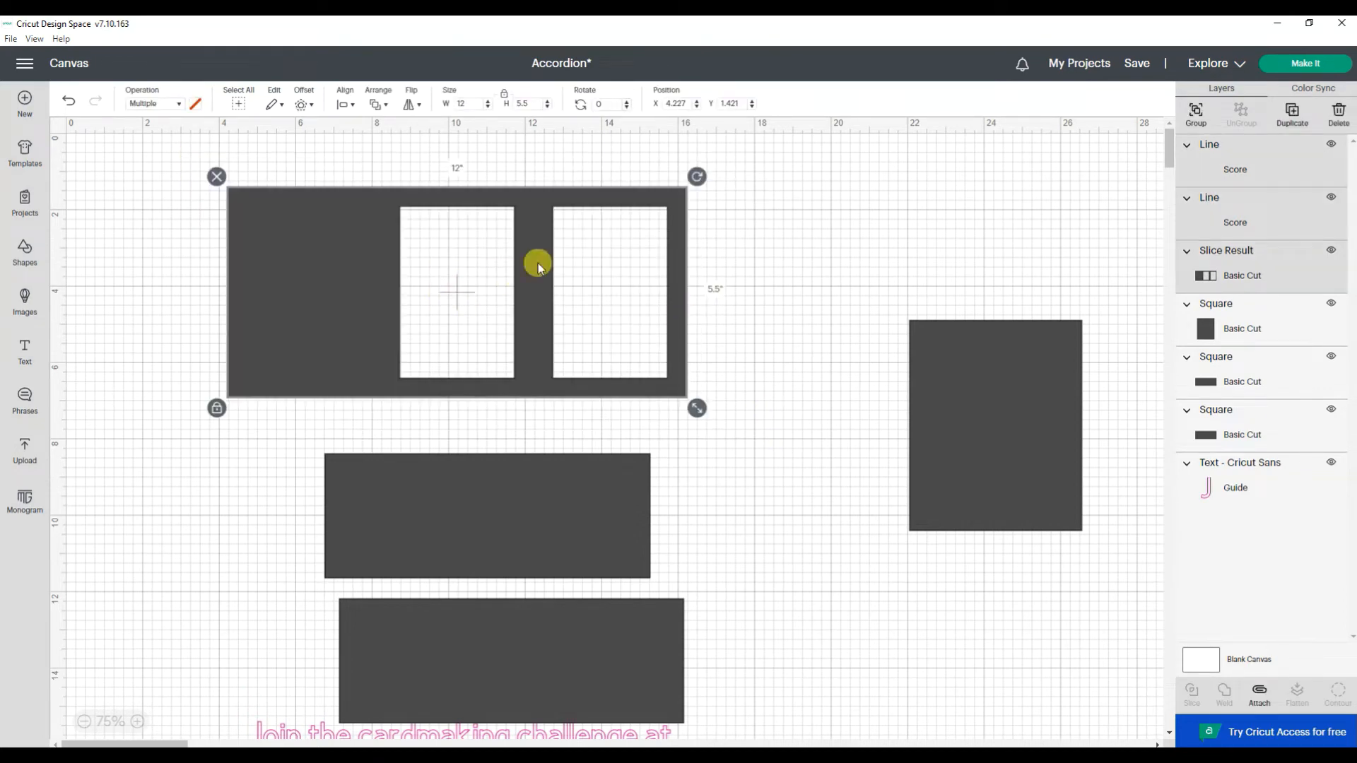
pyautogui.click(692, 105)
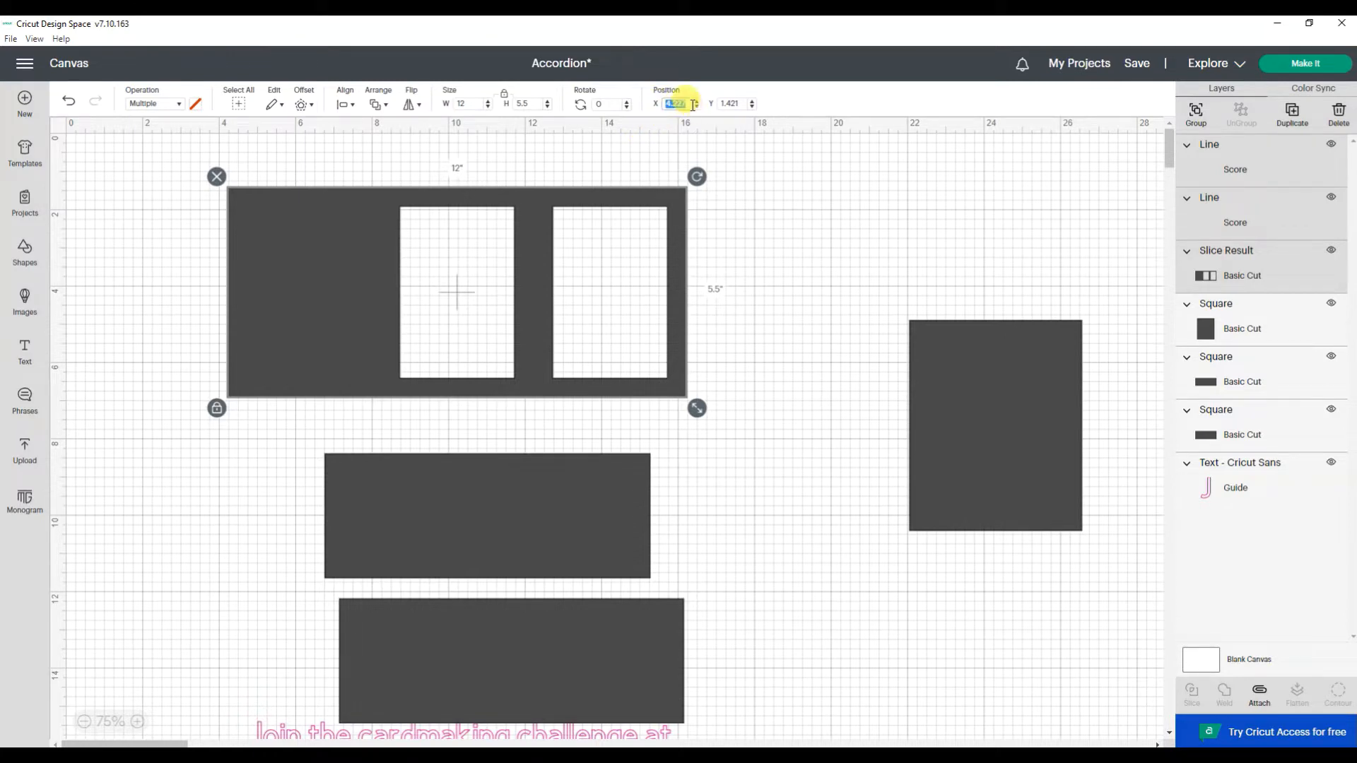
pyautogui.write('4')
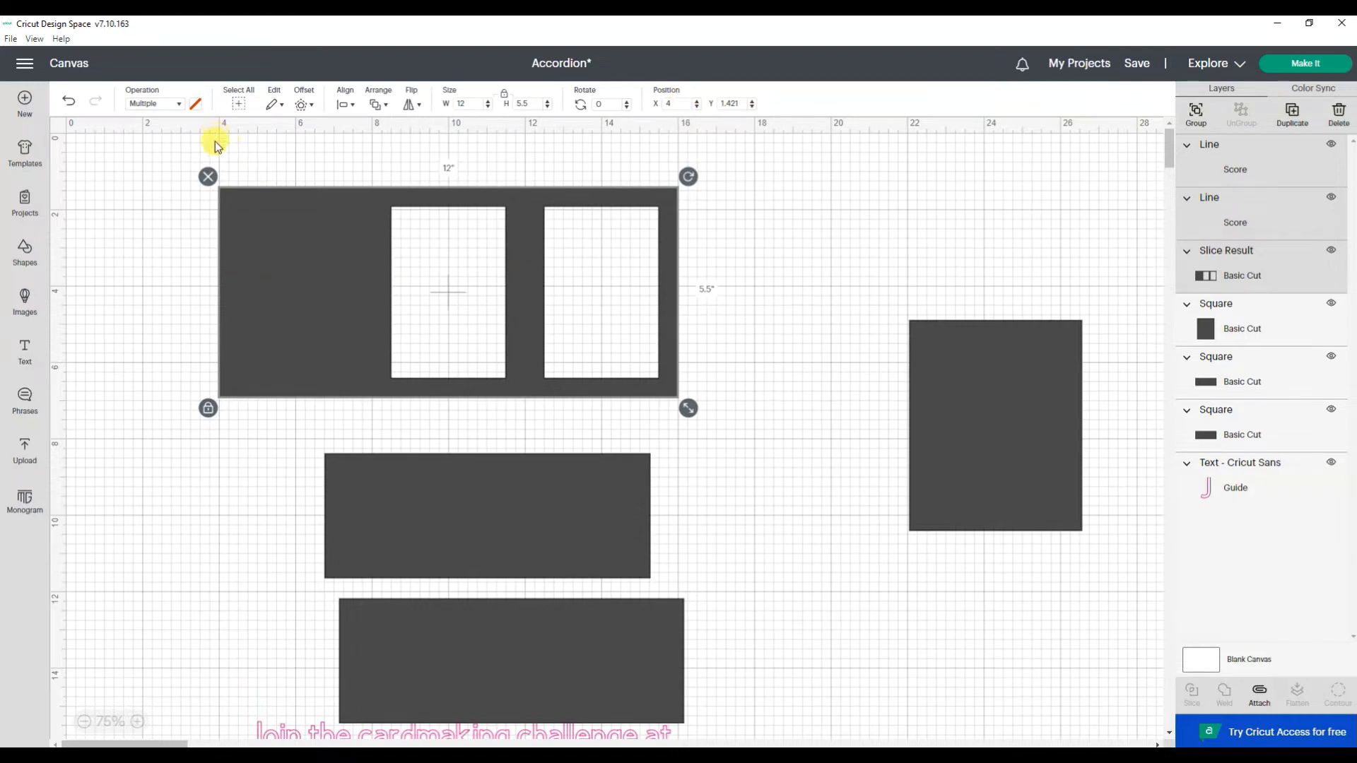
pyautogui.click(248, 154)
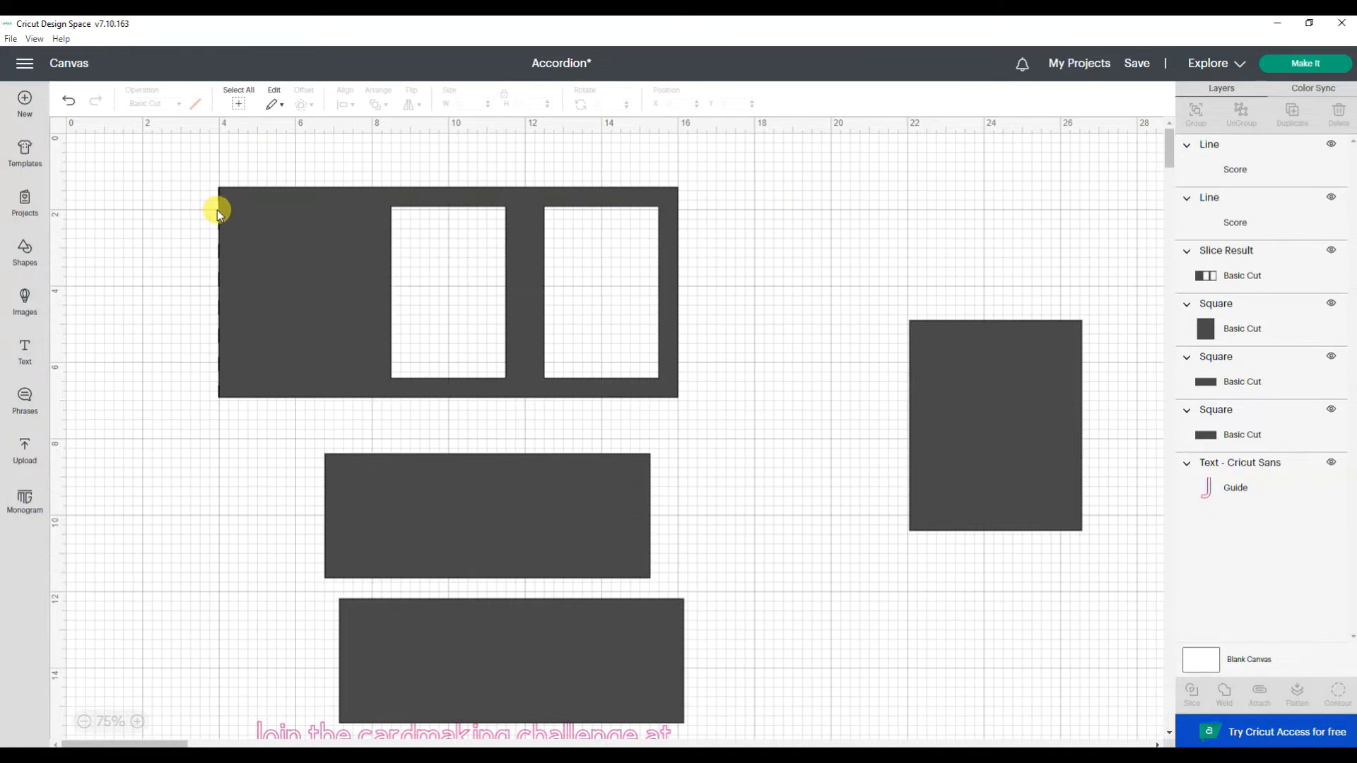
# - Move one score line from the base's left edge to the first fold by setting its X position to 8
pyautogui.click(217, 210)
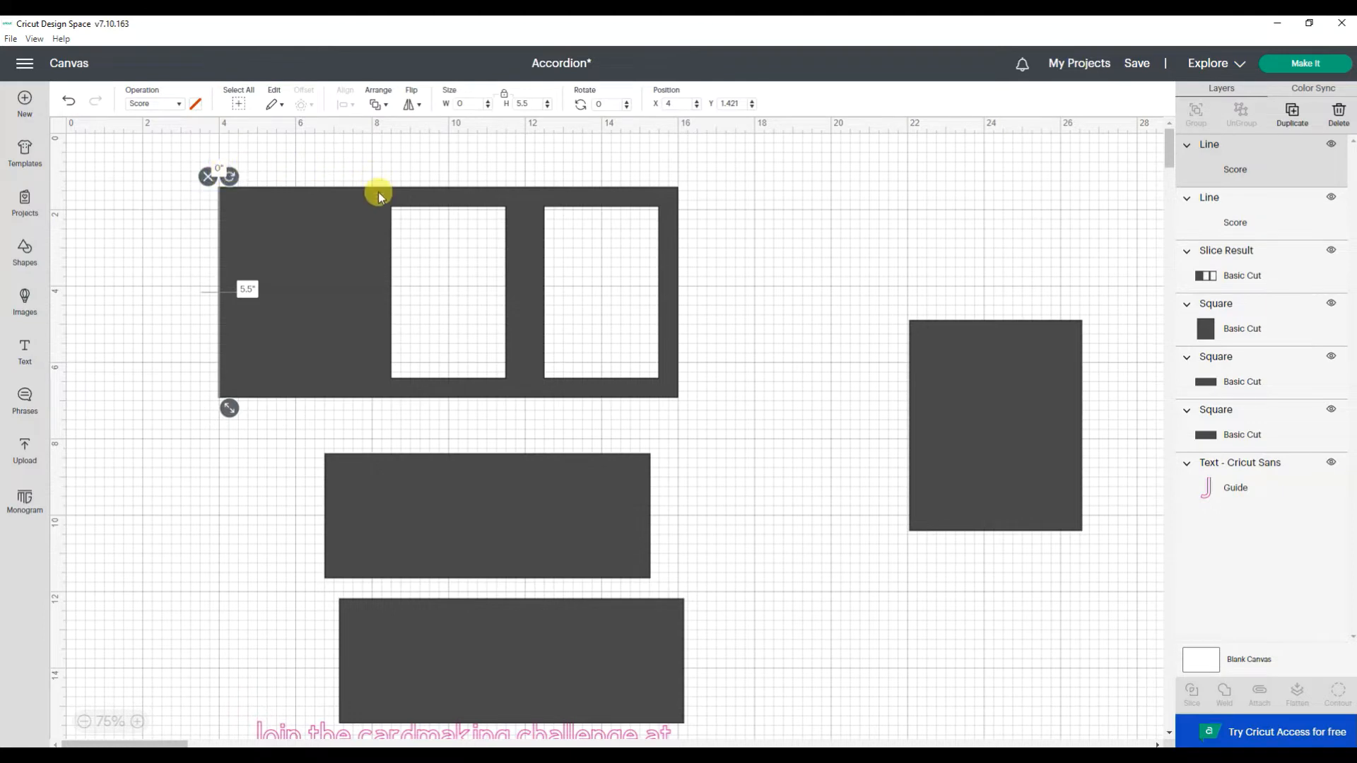
pyautogui.click(684, 103)
pyautogui.write('8')
pyautogui.press('Return')
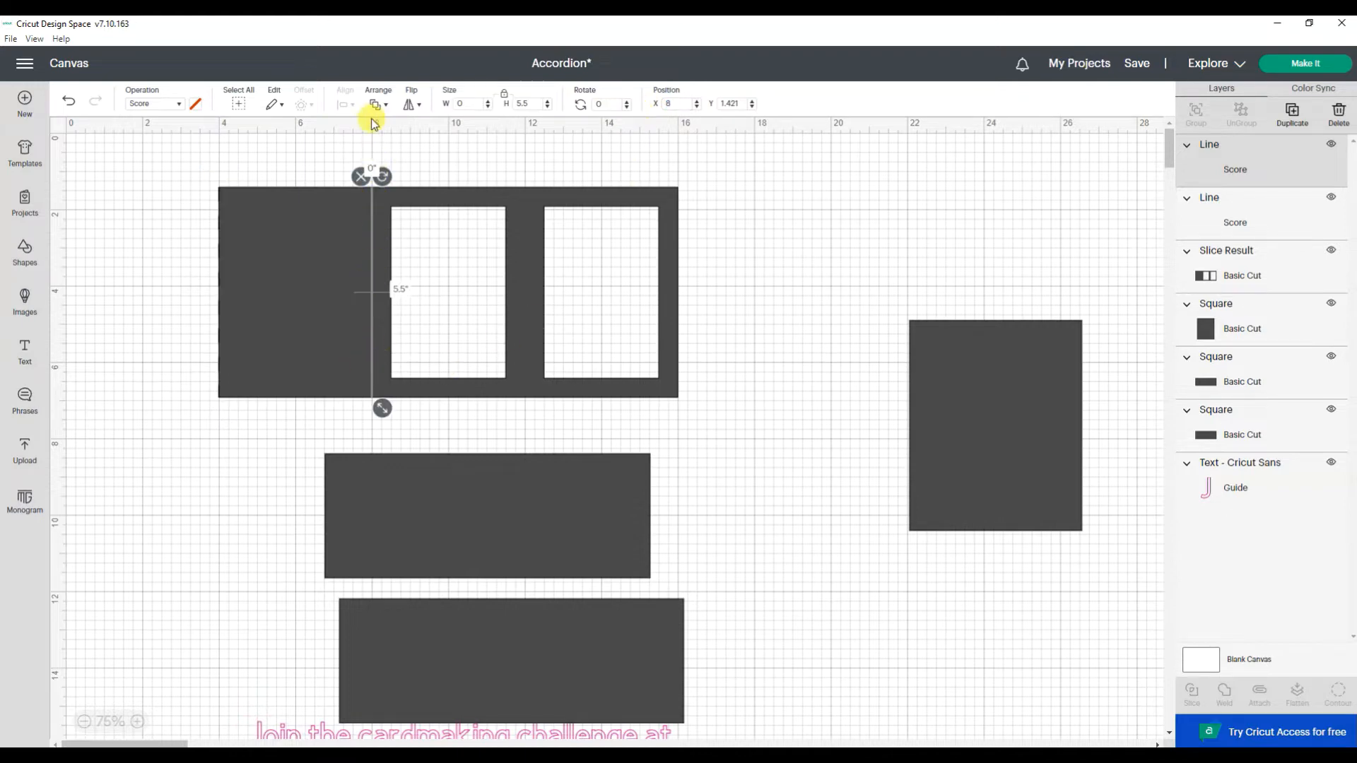
pyautogui.click(810, 260)
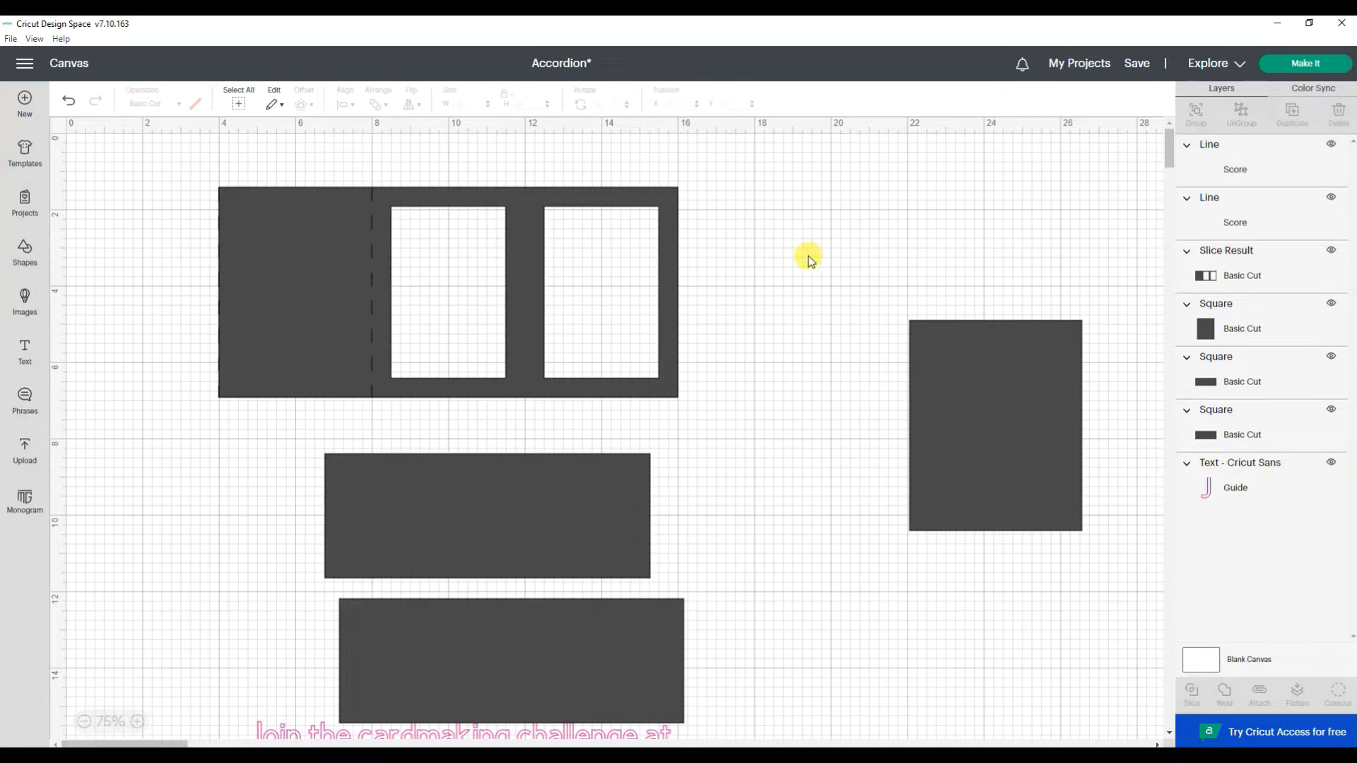
# - Move the other score line to the fold between the two windows by setting its X position to 12
pyautogui.click(217, 283)
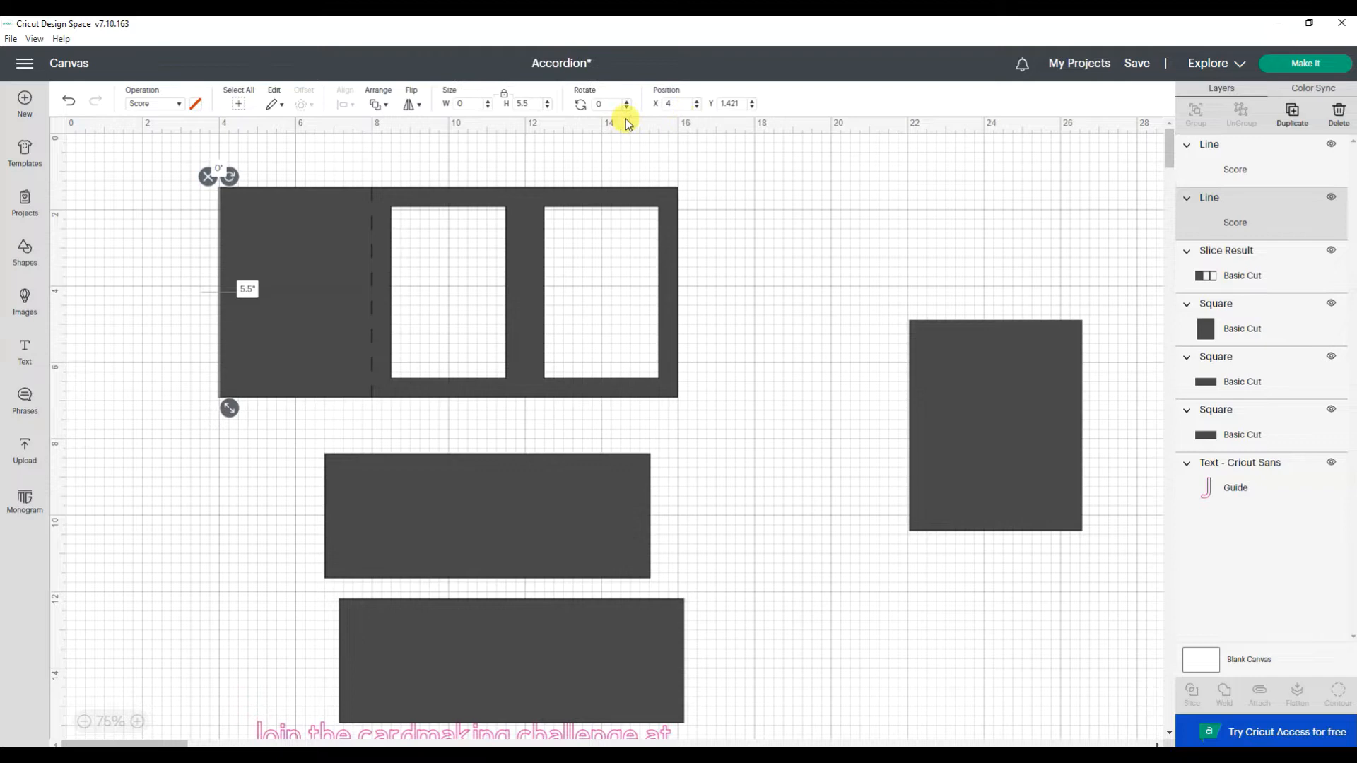
pyautogui.doubleClick(668, 106)
pyautogui.press('BackSpace')
pyautogui.press('Return')
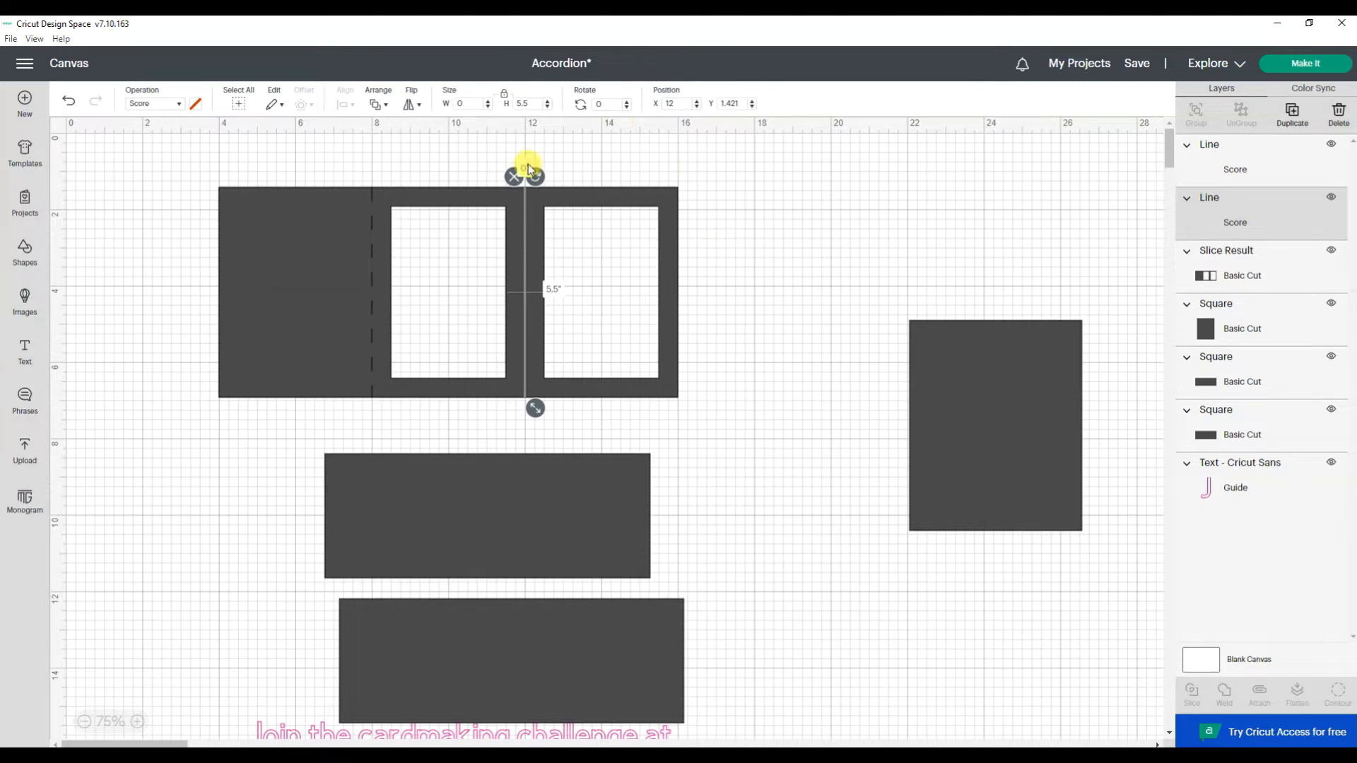
pyautogui.click(793, 284)
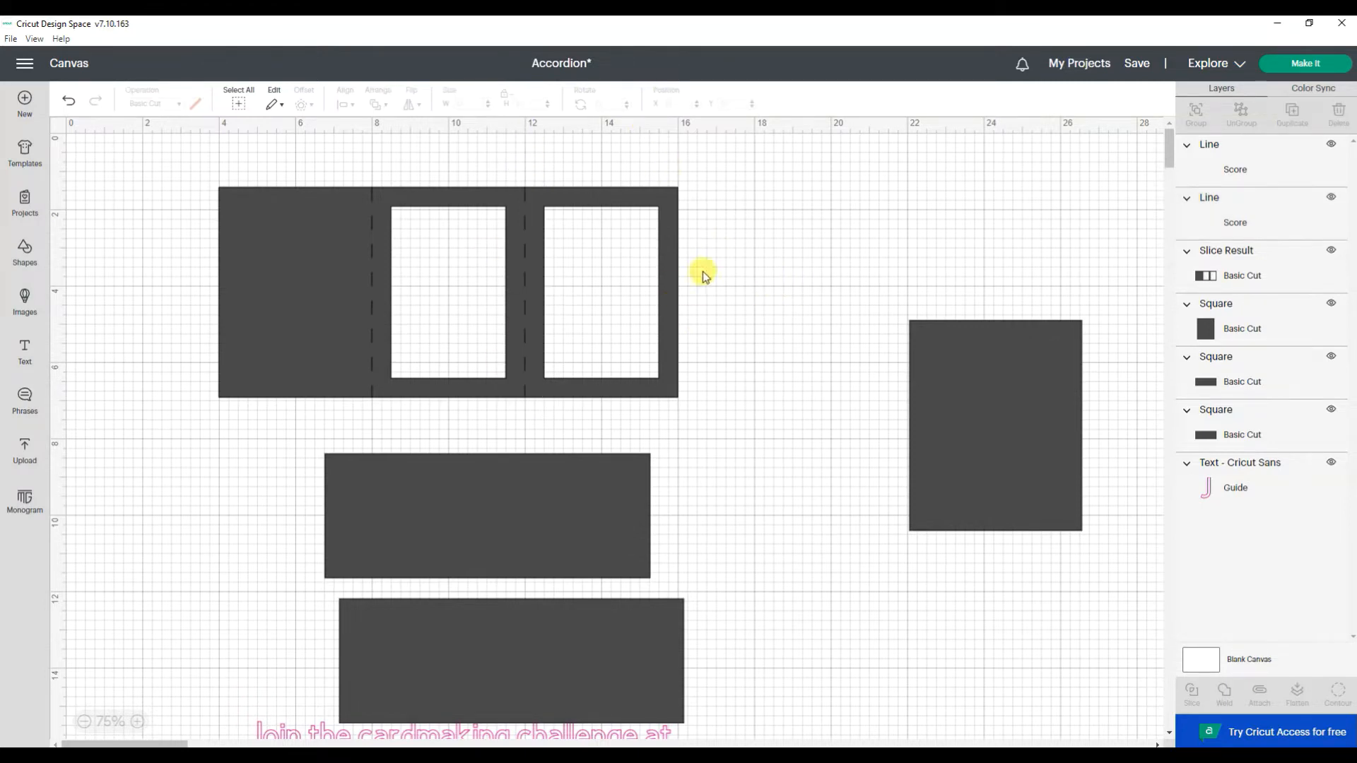
# - Attach both score lines to the two-window base and place it and the 4.5 by 5.5 inch panel side by side
pyautogui.moveTo(183, 166); pyautogui.dragTo(768, 429)
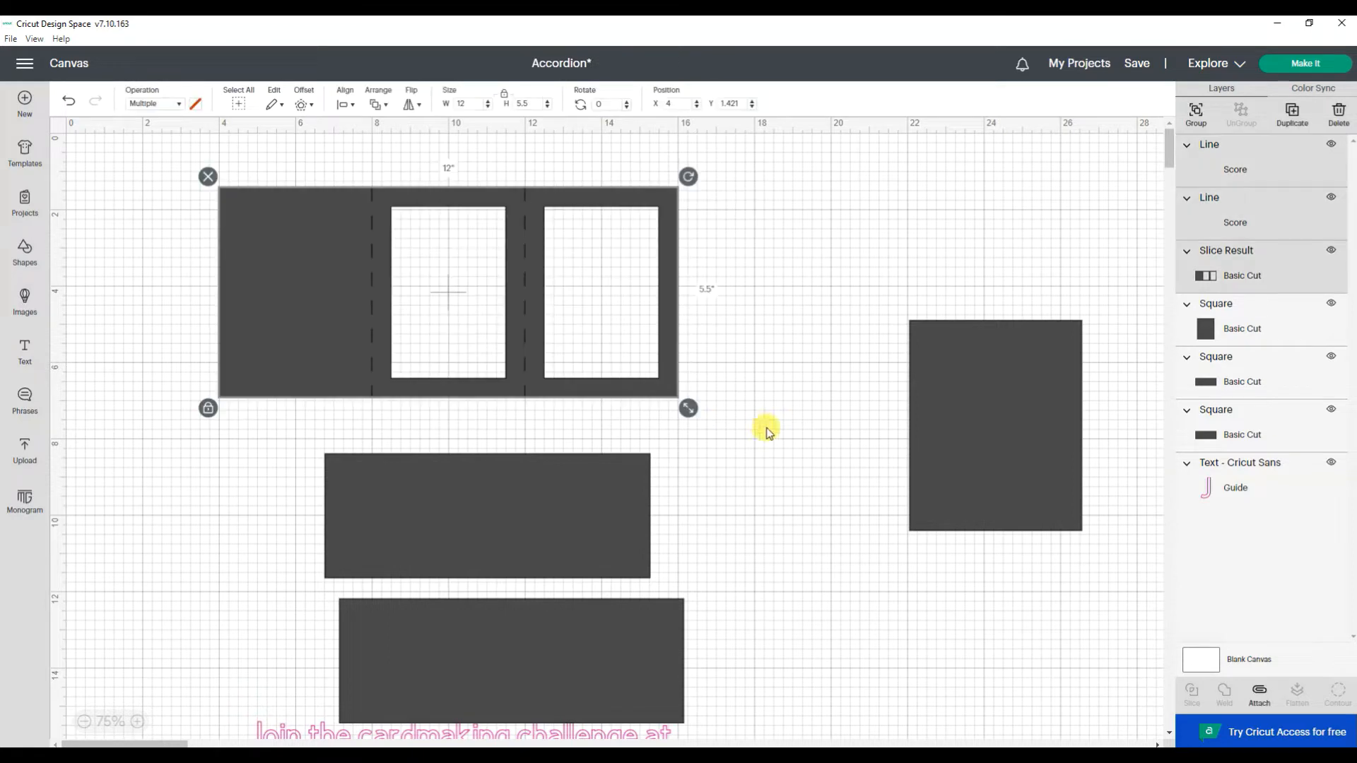
pyautogui.click(1261, 697)
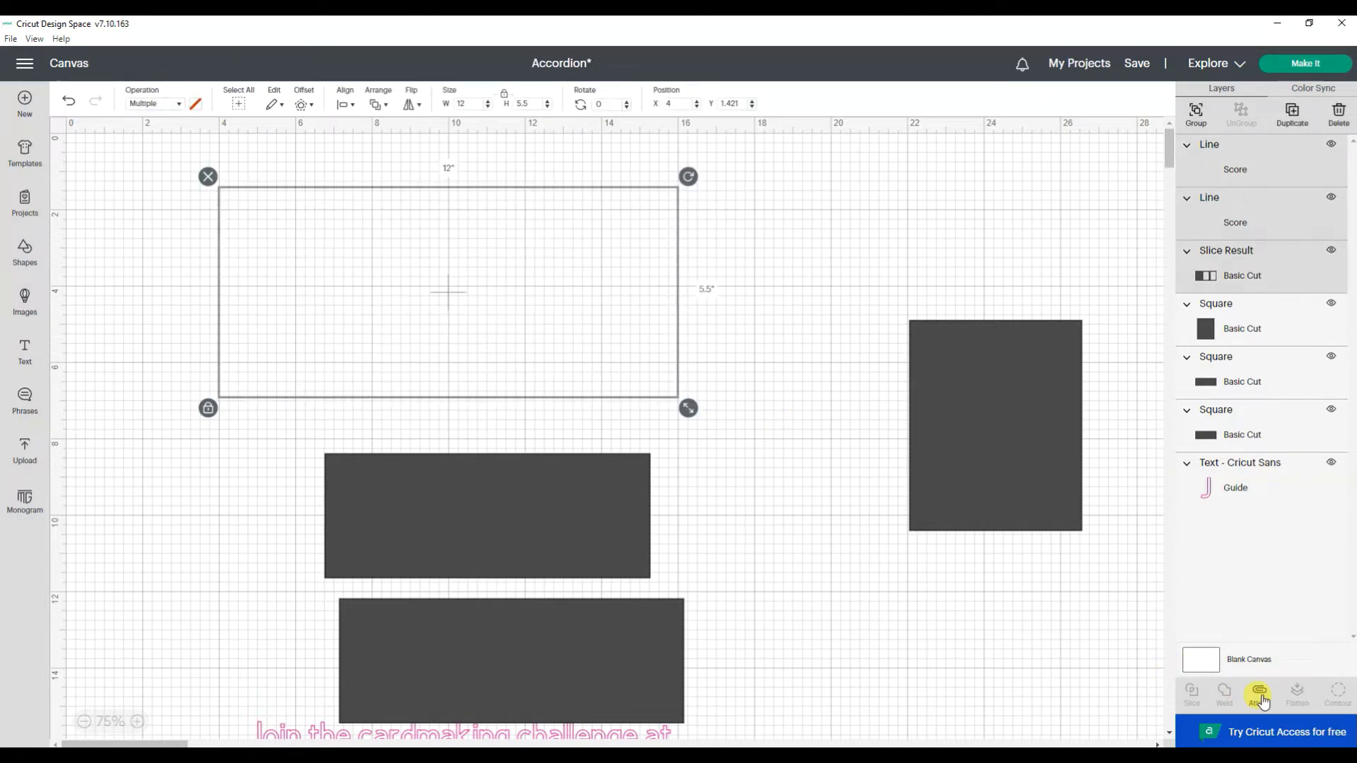
pyautogui.moveTo(273, 311); pyautogui.dragTo(368, 322)
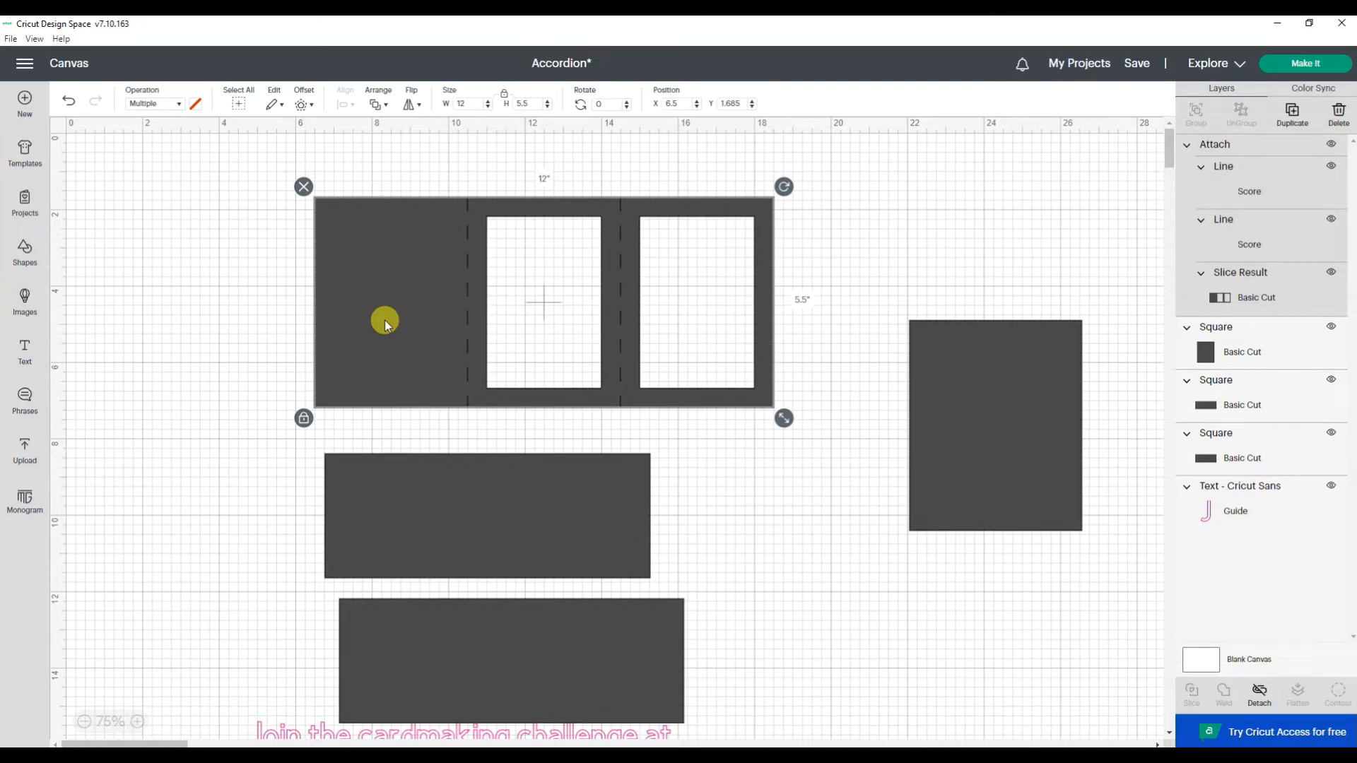
pyautogui.moveTo(981, 424); pyautogui.dragTo(947, 328)
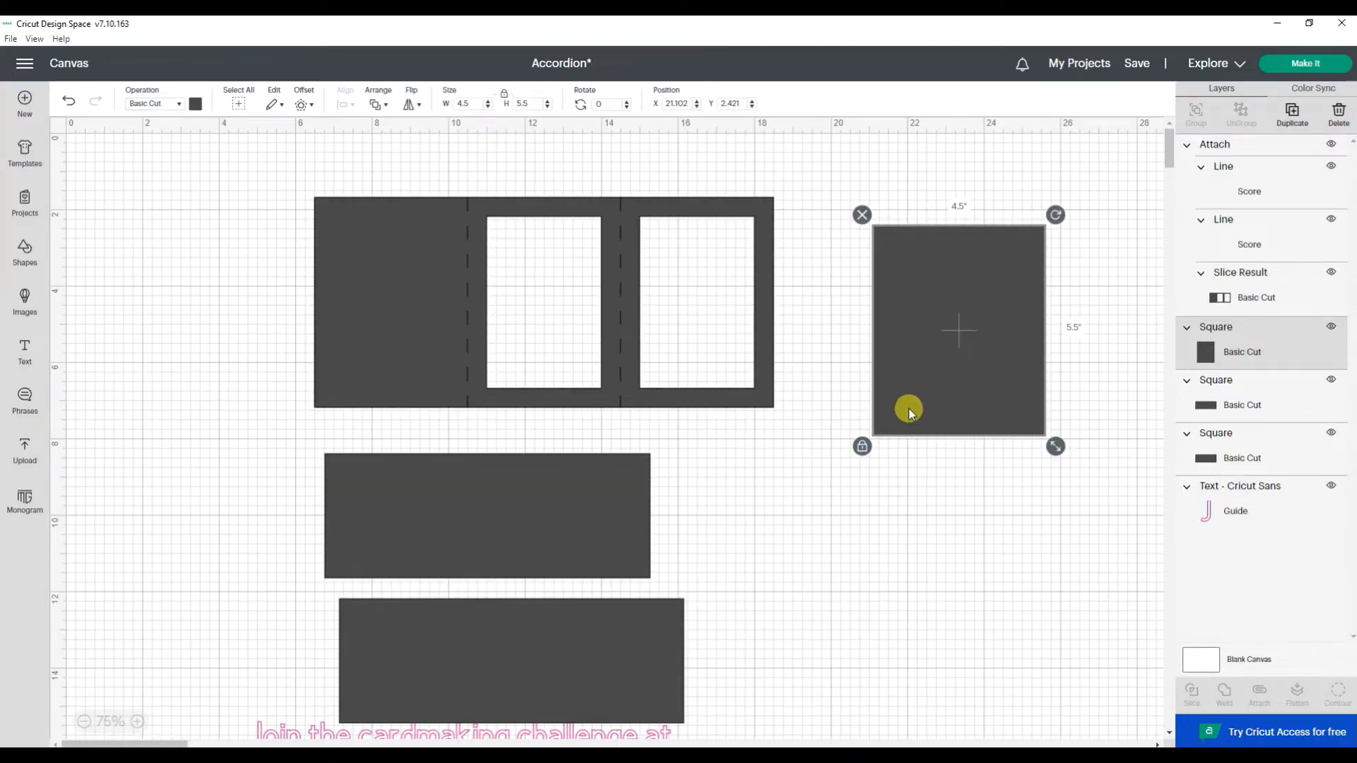
# - Duplicate the 5.5 inch score line twice, placing one copy left of the 4.5 inch panel and the other left of the 8.5 inch panel
pyautogui.click(1232, 239)
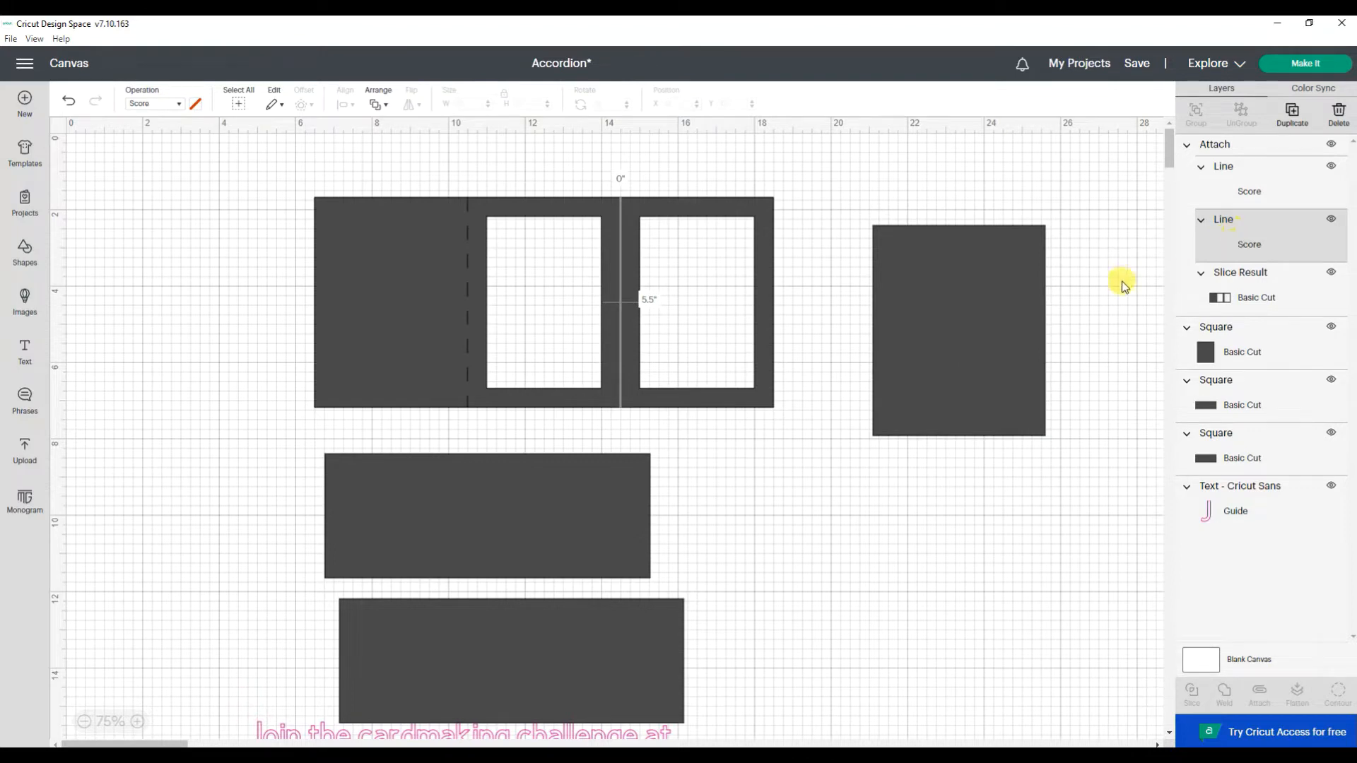
pyautogui.click(1296, 123)
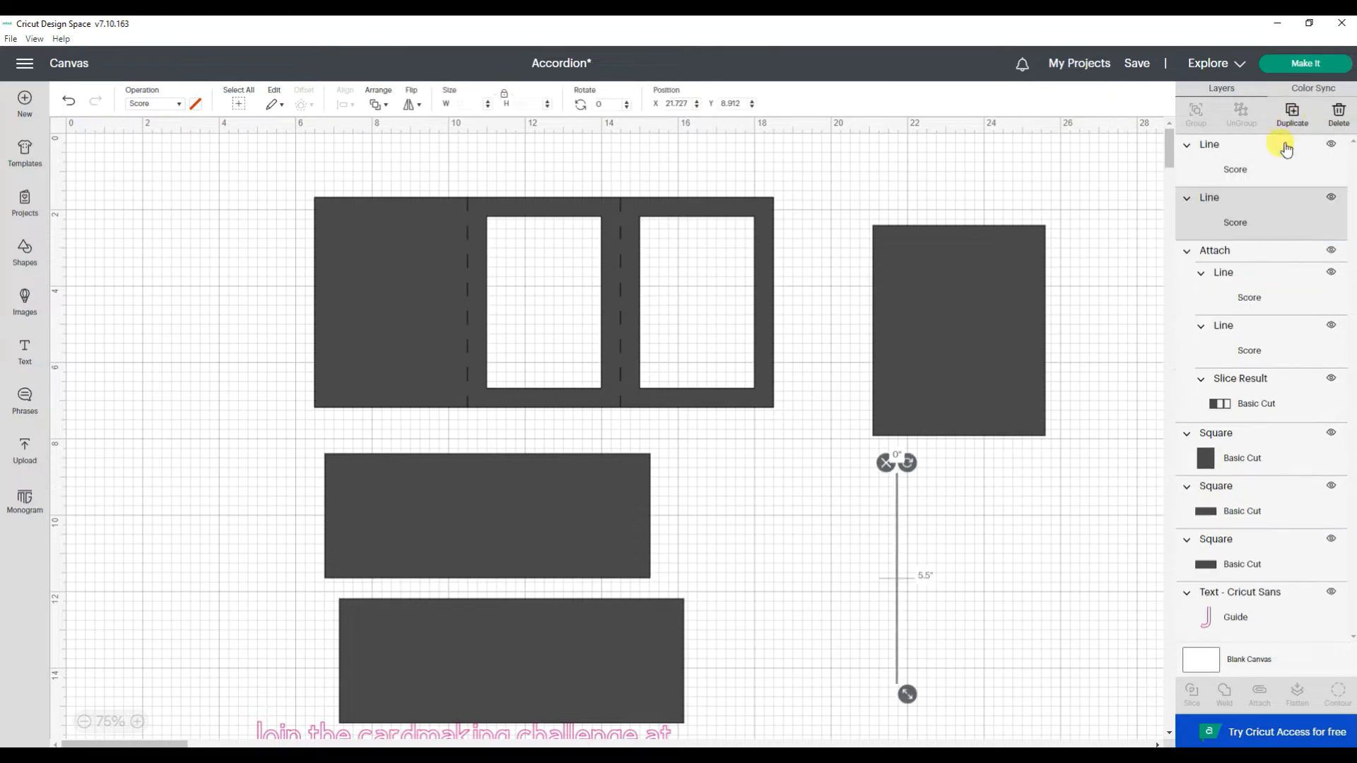
pyautogui.moveTo(900, 576); pyautogui.dragTo(816, 353)
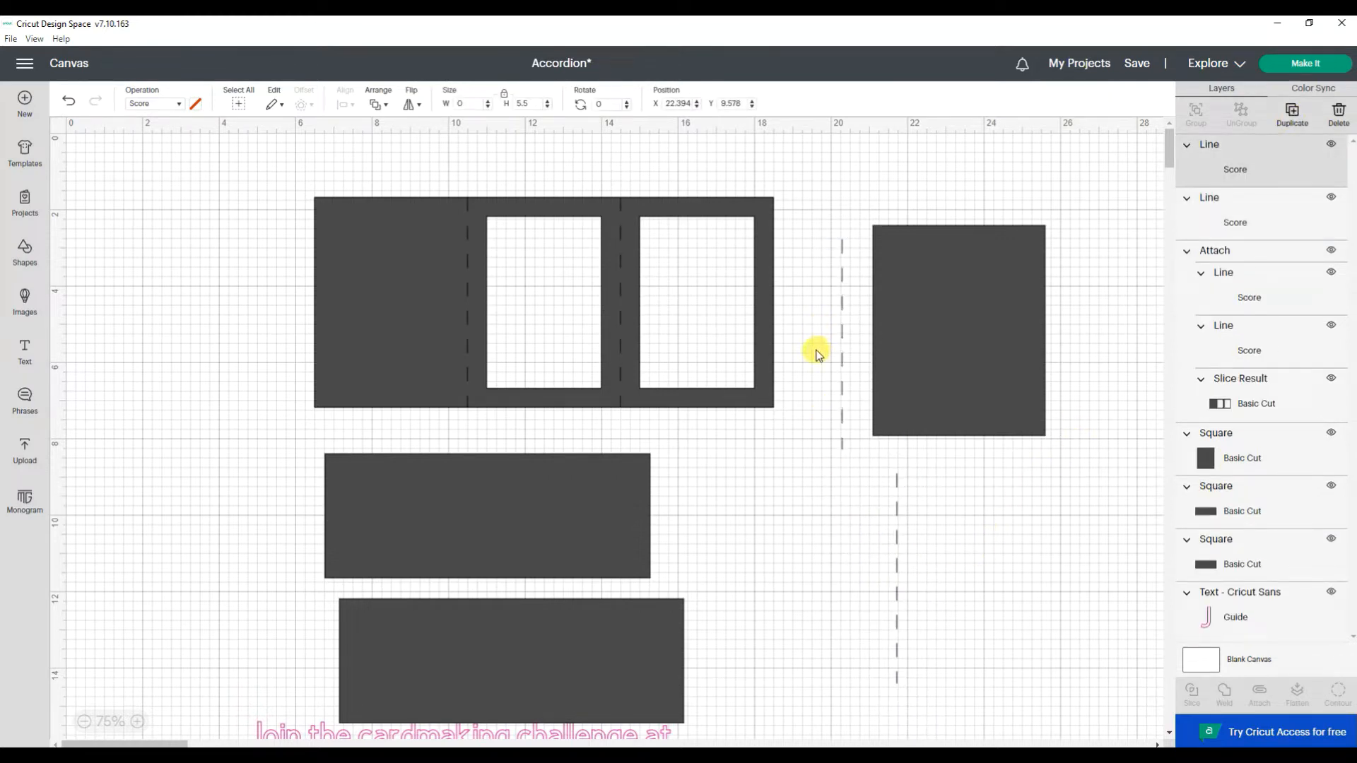
pyautogui.click(926, 527)
pyautogui.moveTo(896, 541); pyautogui.dragTo(290, 527)
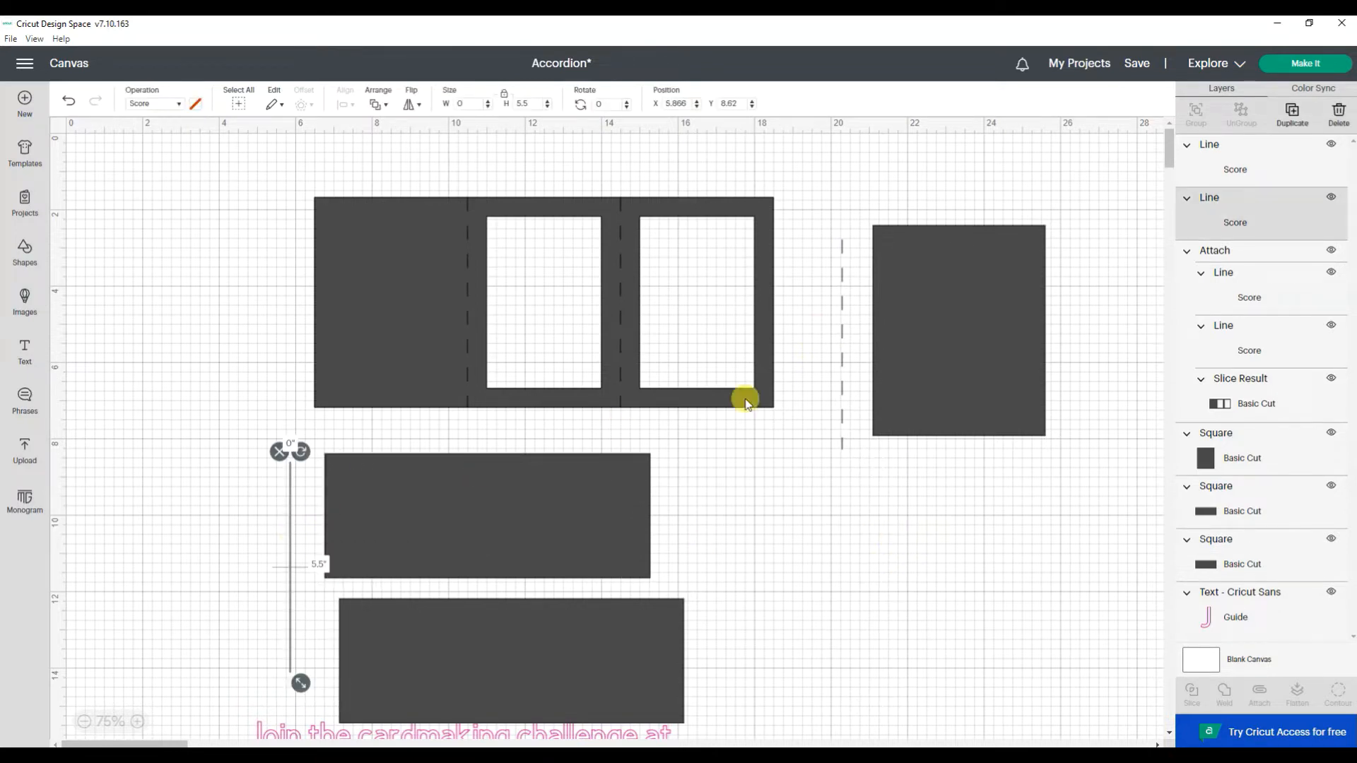
pyautogui.click(820, 389)
# - Align the score line with the top and left edges of the 4.5 by 5.5 inch panel
pyautogui.moveTo(821, 182); pyautogui.dragTo(1138, 516)
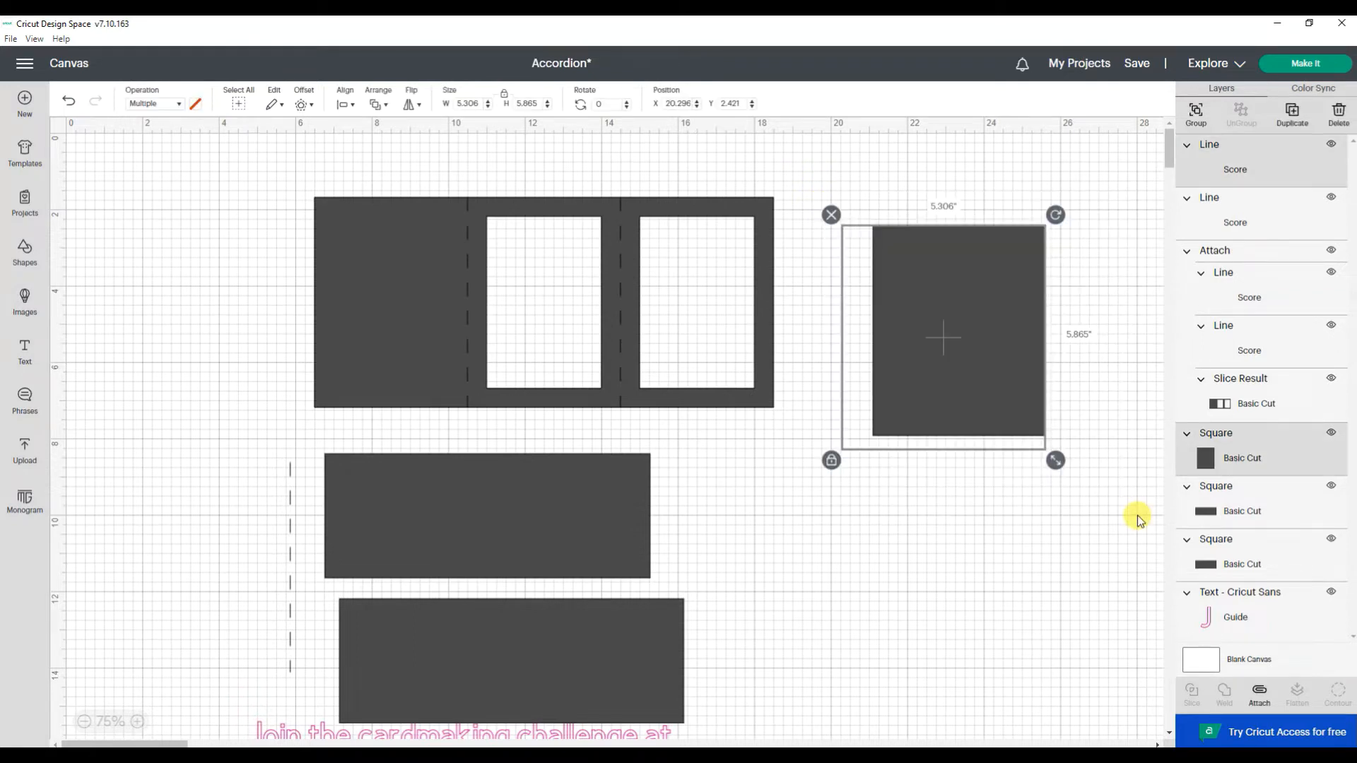
pyautogui.click(341, 103)
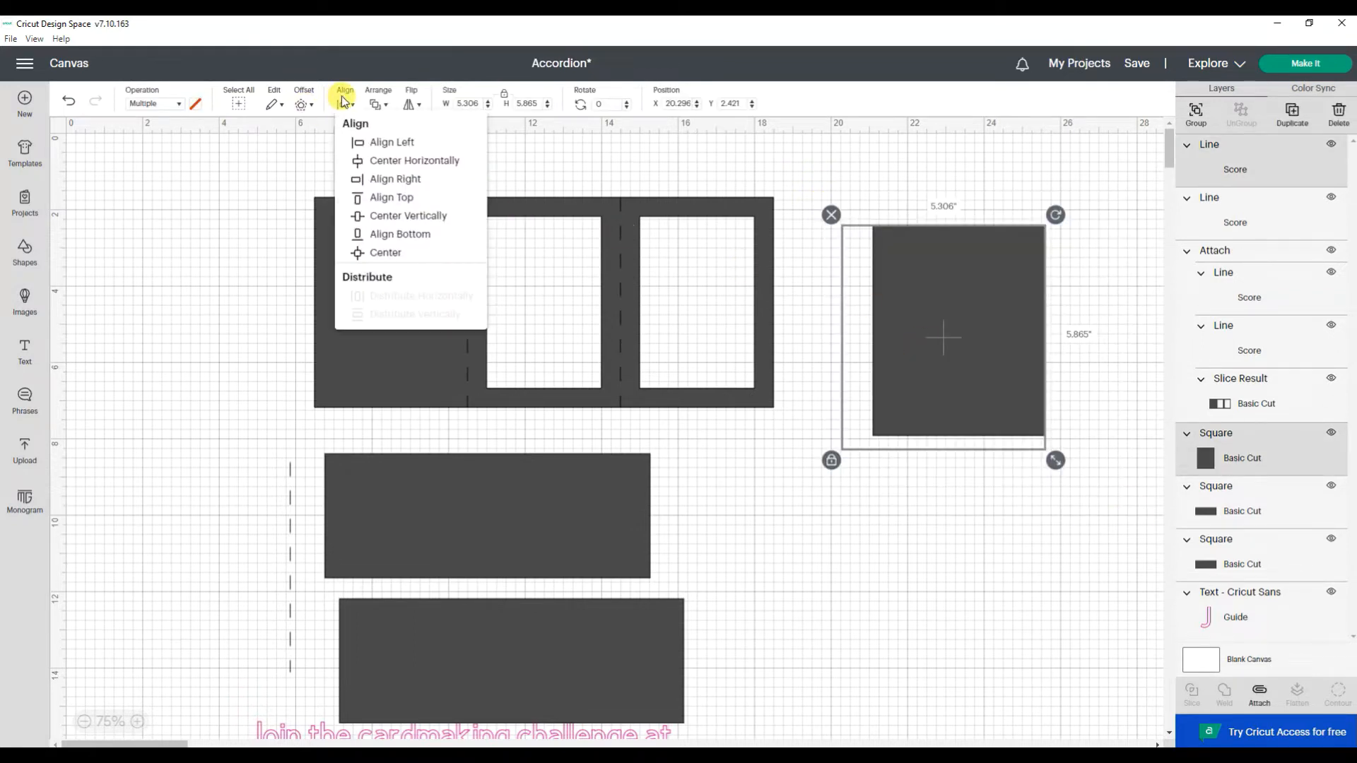
pyautogui.click(393, 198)
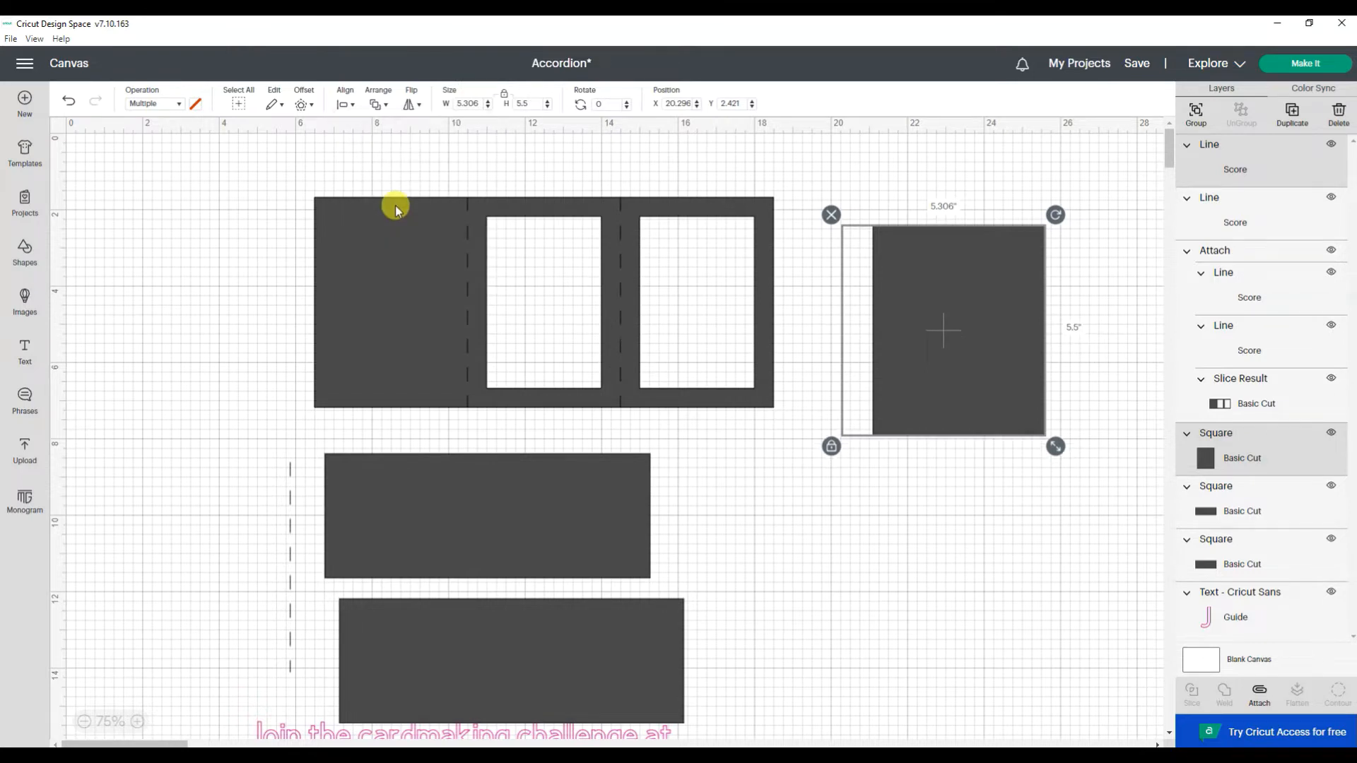
pyautogui.click(344, 104)
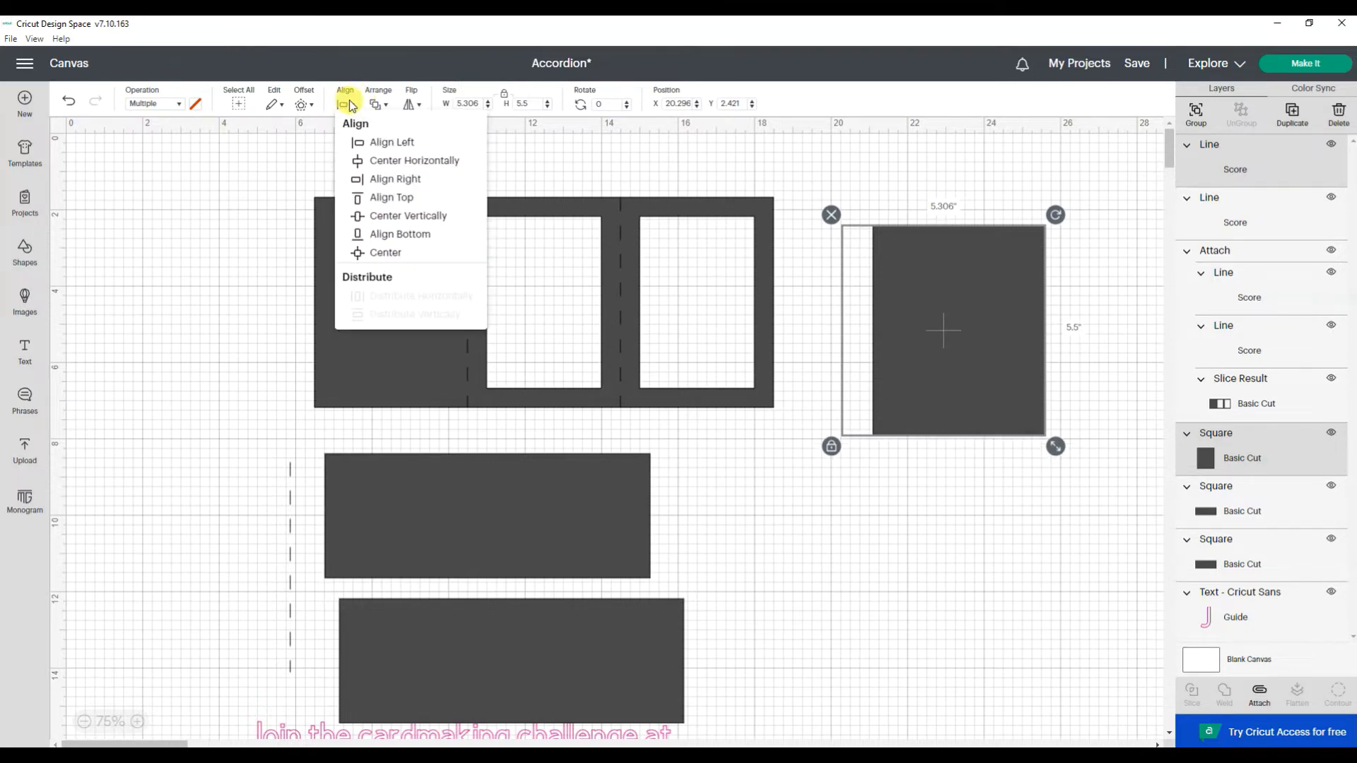
pyautogui.click(346, 143)
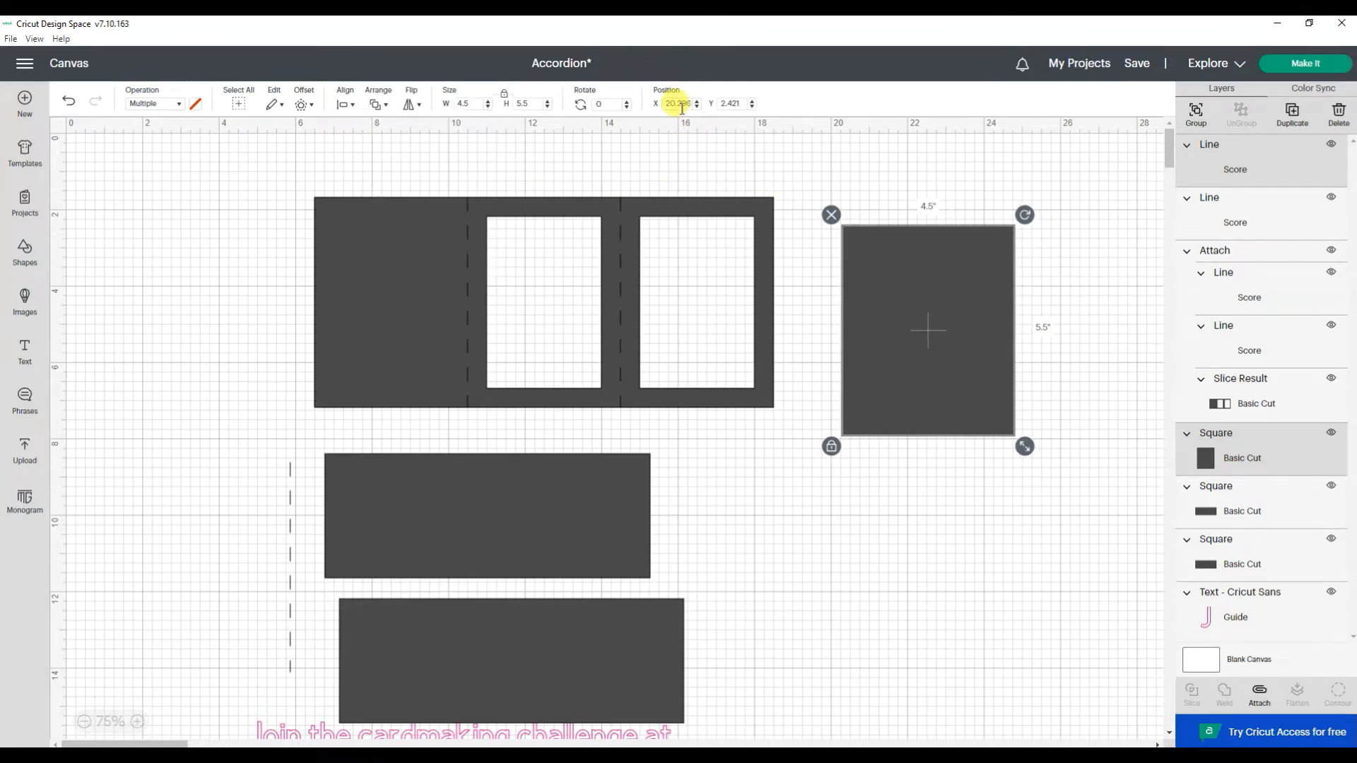
# - Set the X position of the 4.5 by 5.5 inch panel and its score line to 20
pyautogui.moveTo(691, 104); pyautogui.dragTo(631, 104)
pyautogui.write('20')
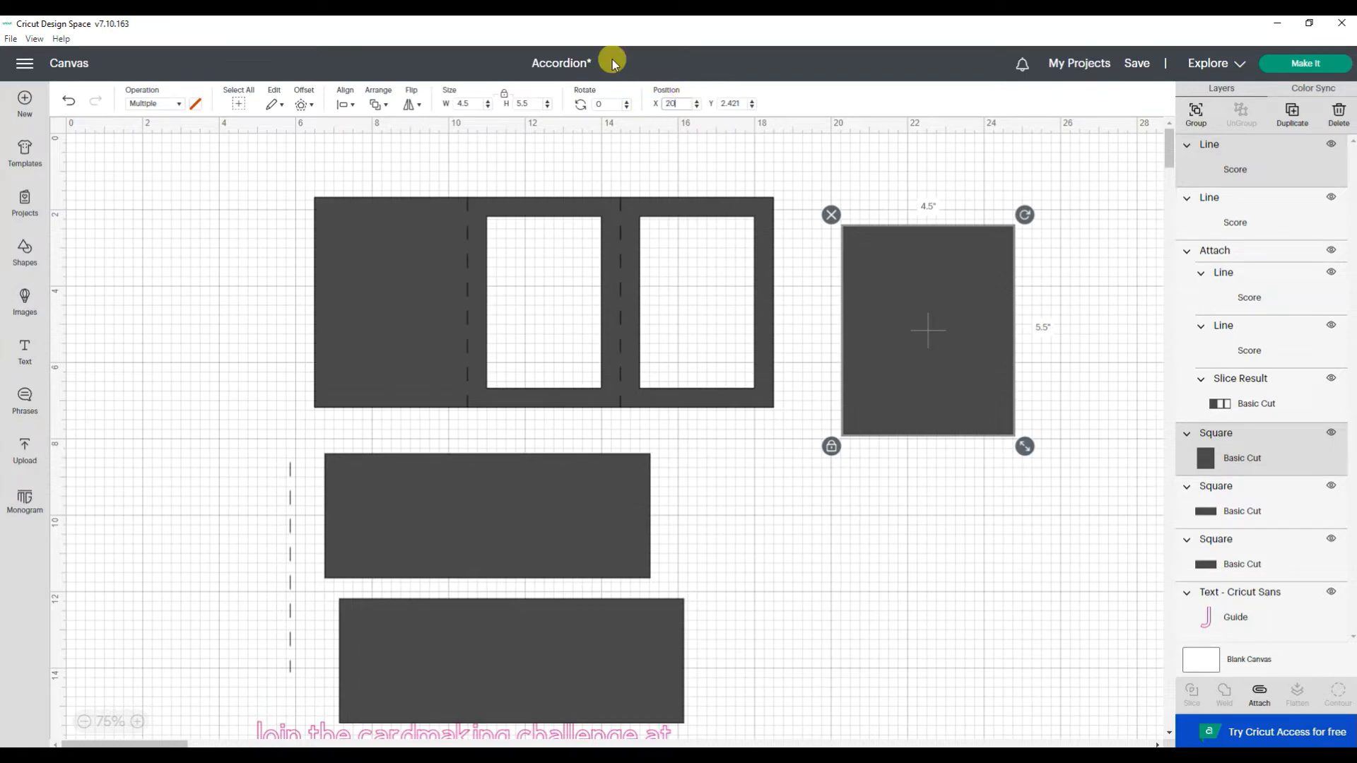
pyautogui.press('Return')
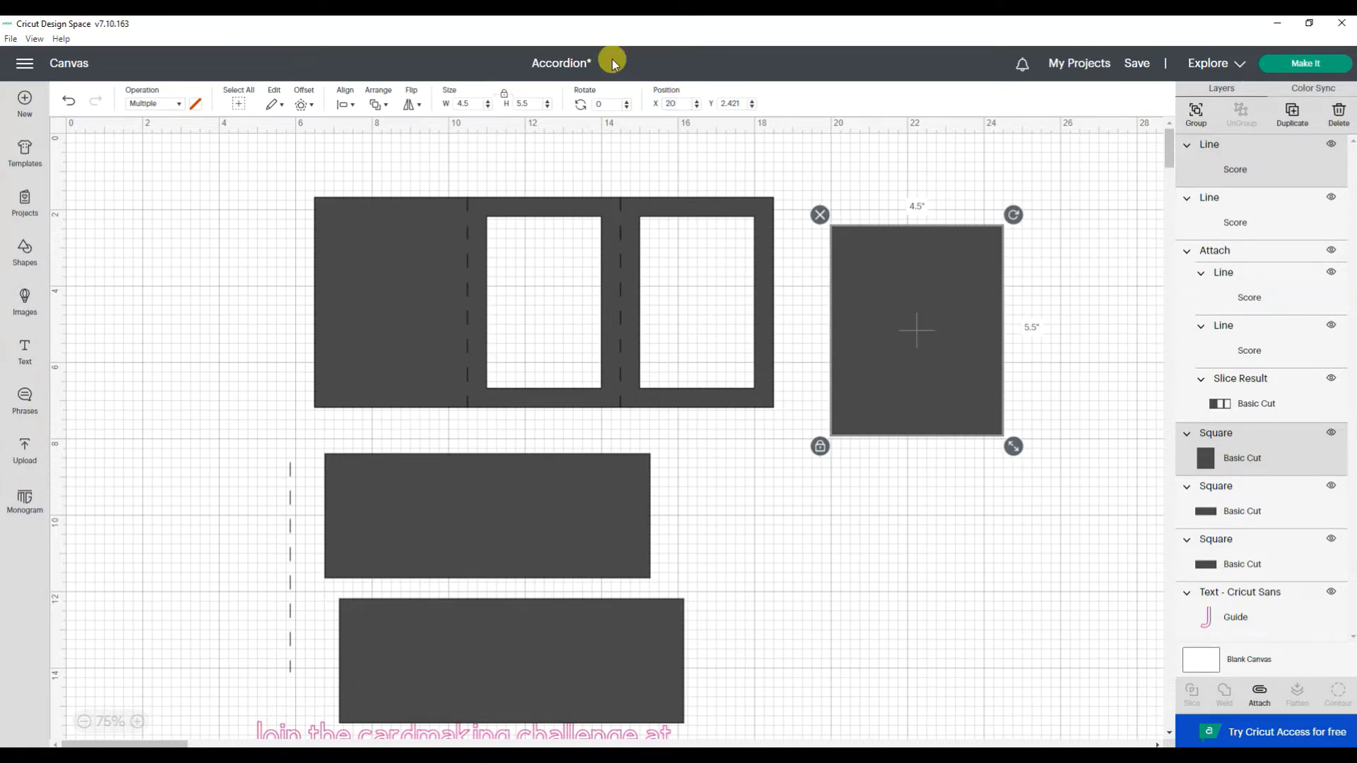
pyautogui.click(1106, 331)
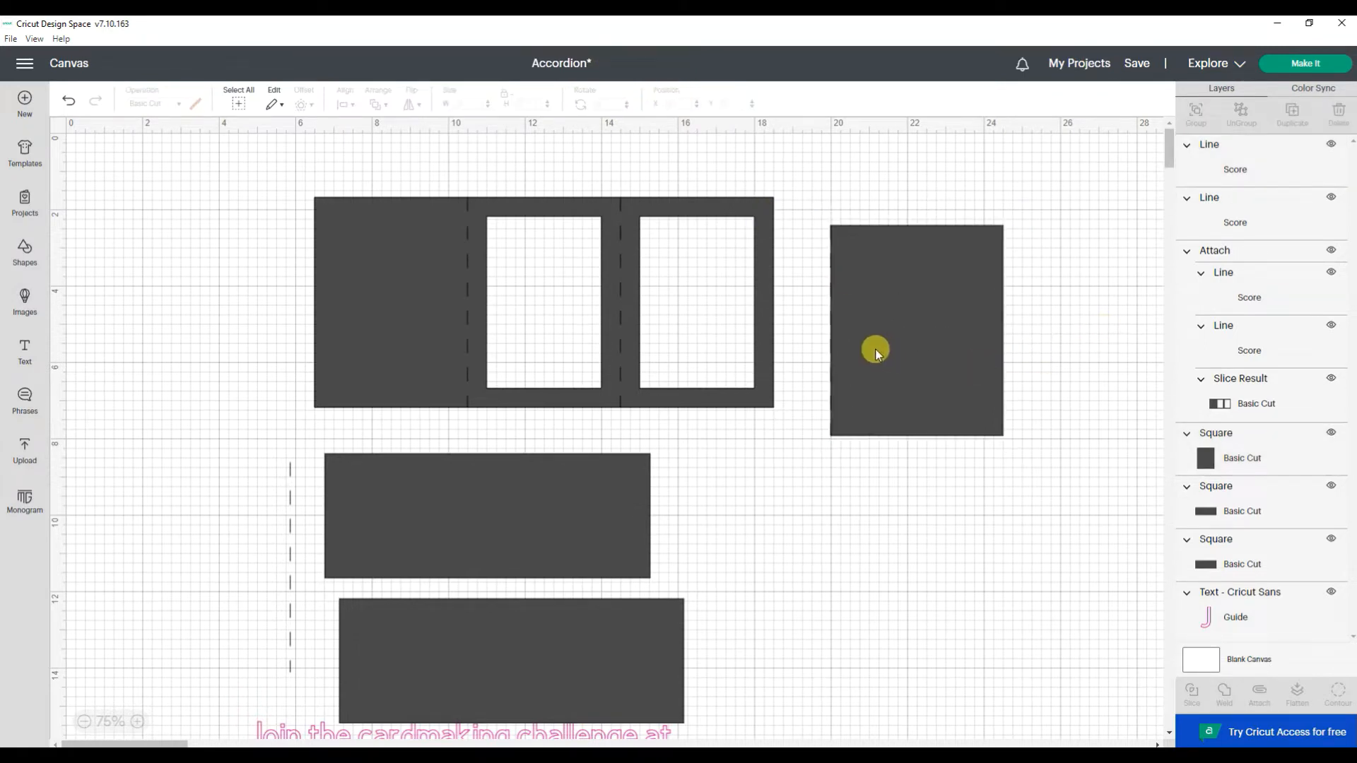
# - Set the X position of the 4.5 inch panel's score line to 24 and attach it to the panel
pyautogui.click(832, 346)
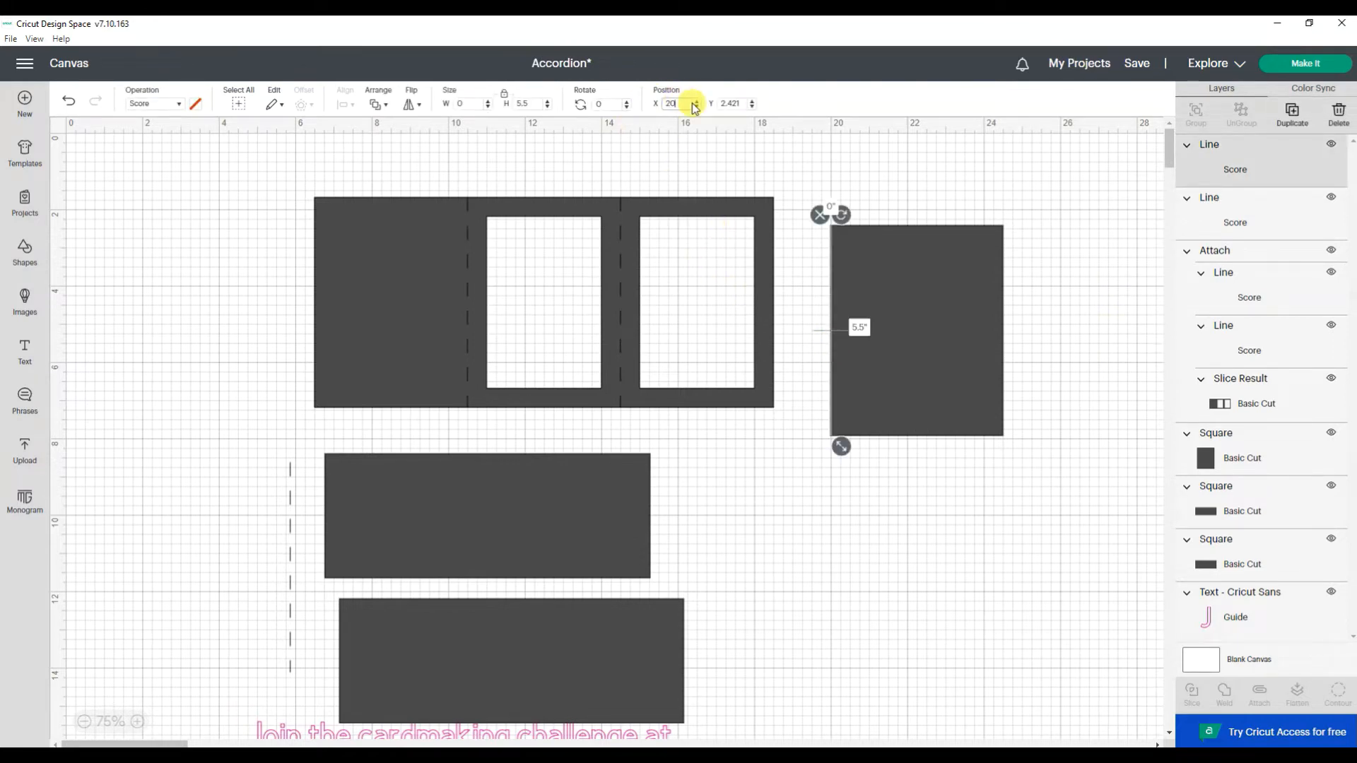
pyautogui.write('4')
pyautogui.press('Return')
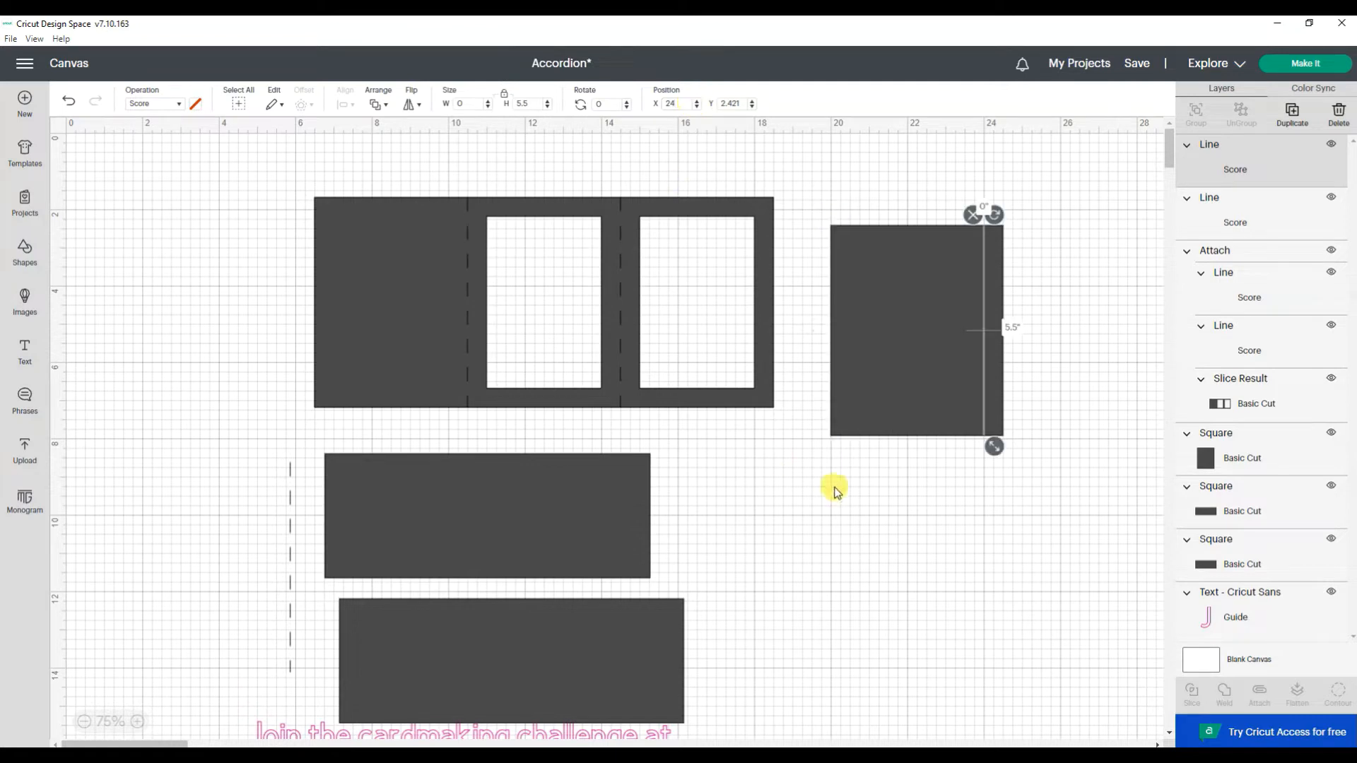
pyautogui.click(1062, 312)
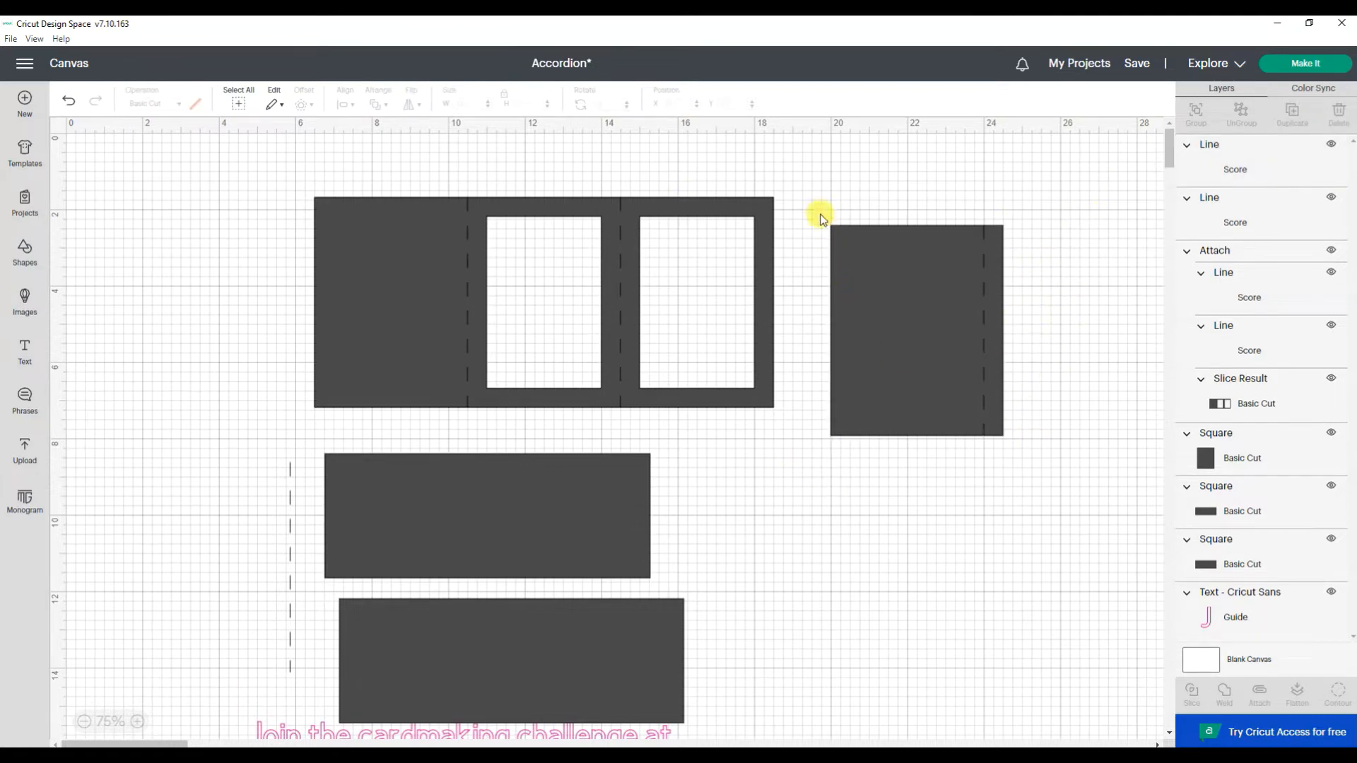
pyautogui.moveTo(817, 203); pyautogui.dragTo(1075, 488)
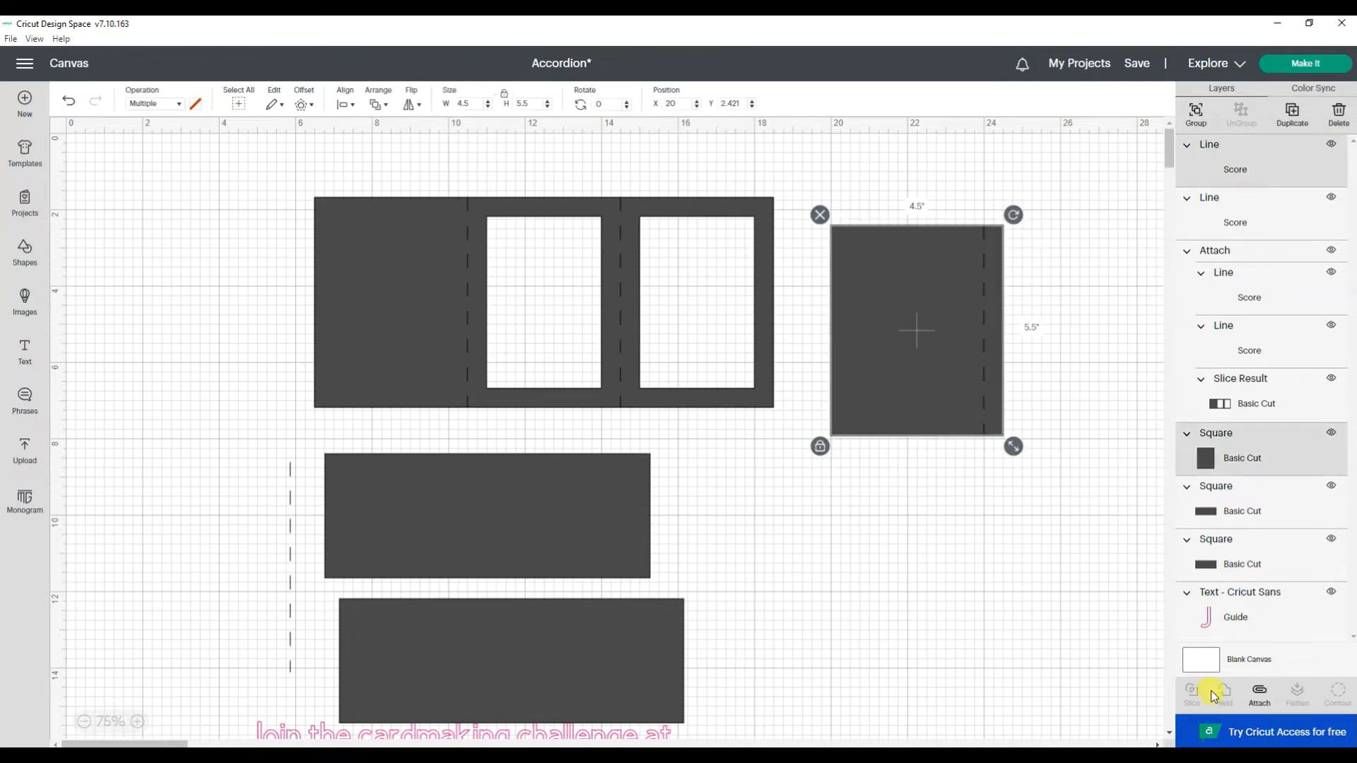
pyautogui.click(1269, 696)
# - Set the height of the loose score line beside the 8.5 inch panel to 3.25 inches
pyautogui.click(464, 545)
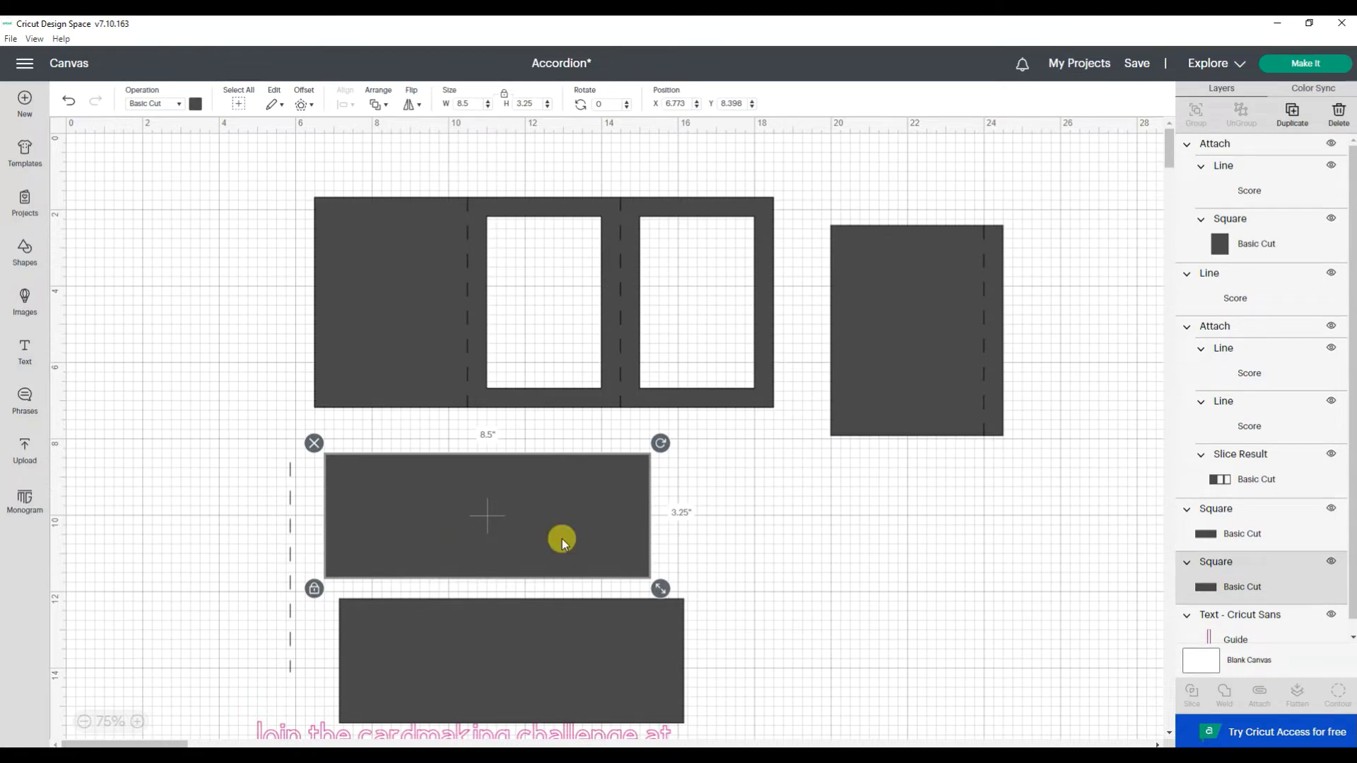
pyautogui.click(292, 533)
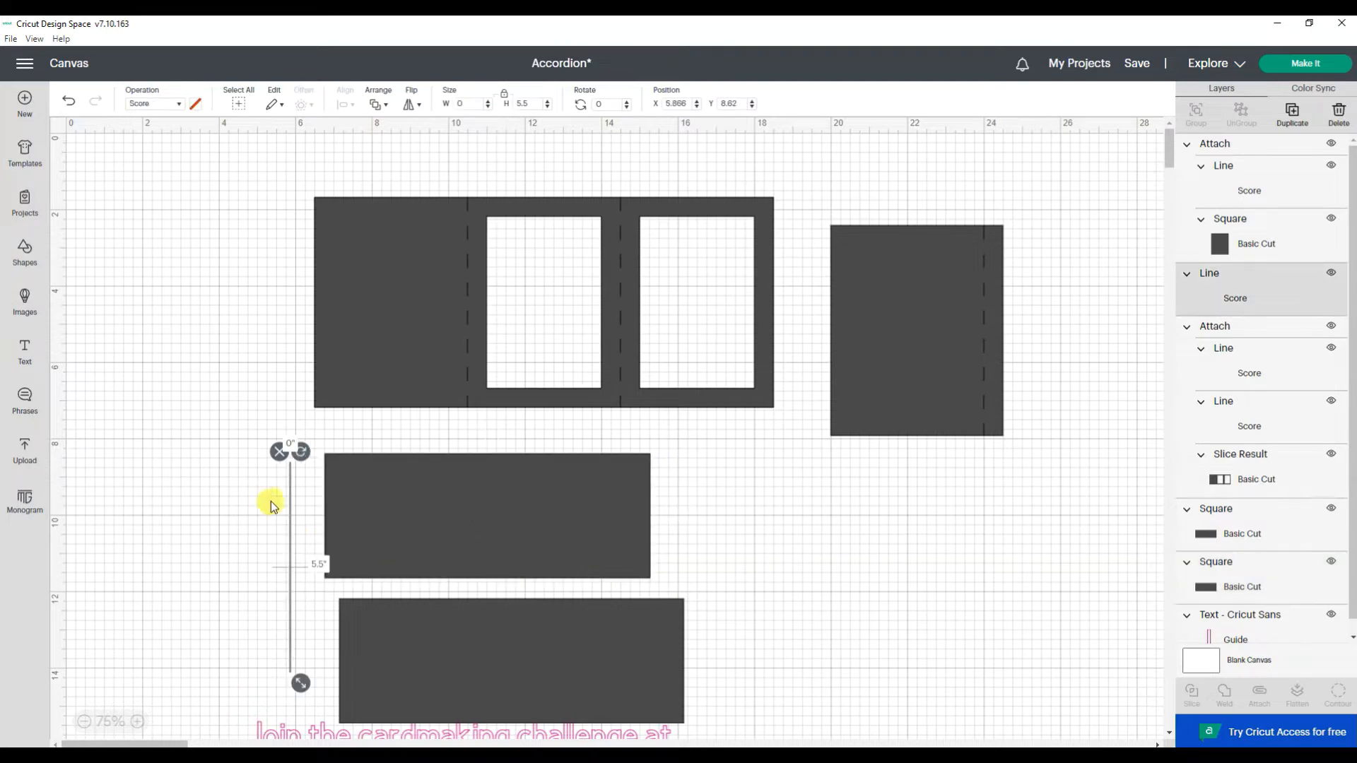
pyautogui.click(527, 104)
pyautogui.write('3.25')
pyautogui.click(327, 523)
pyautogui.click(293, 540)
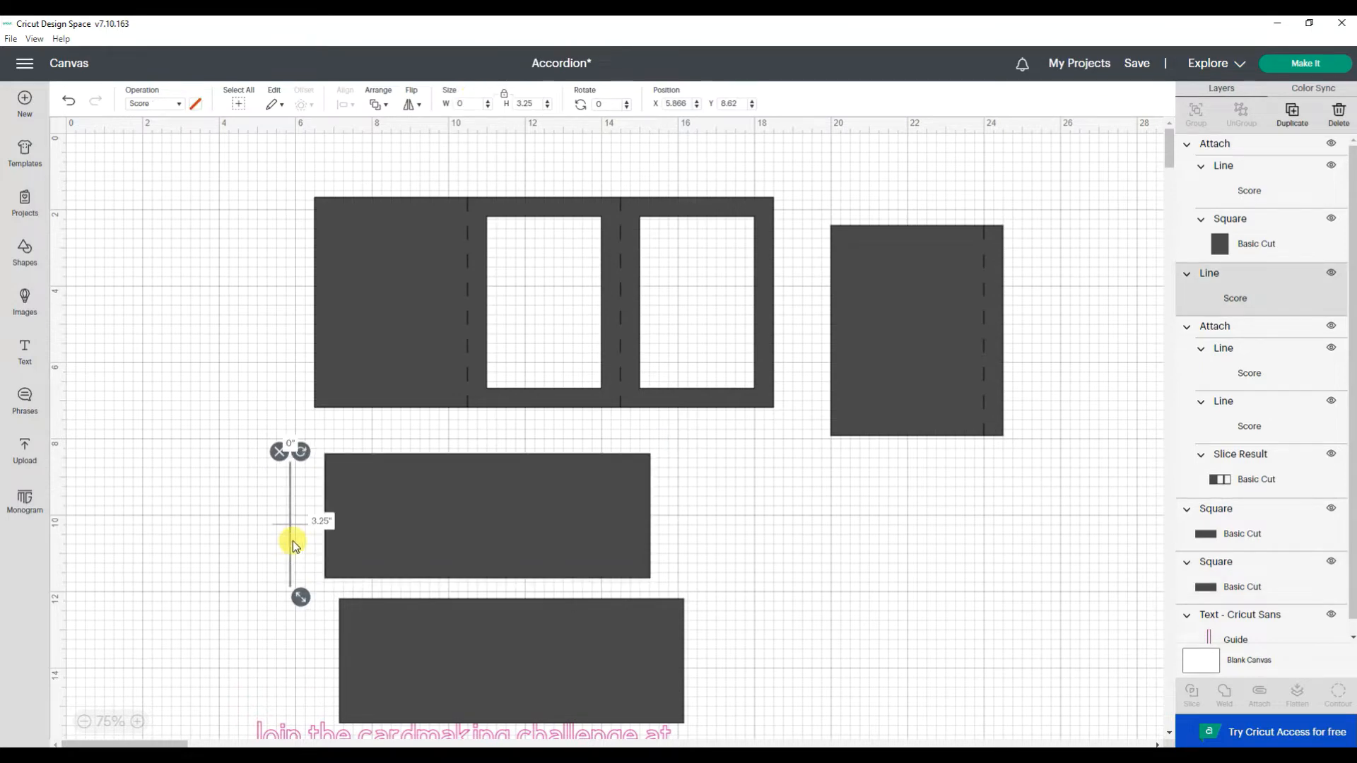
# - Duplicate the 3.25 inch score line, then space the original and the 8.5 inch panel further apart
pyautogui.rightClick(293, 541)
pyautogui.click(328, 480)
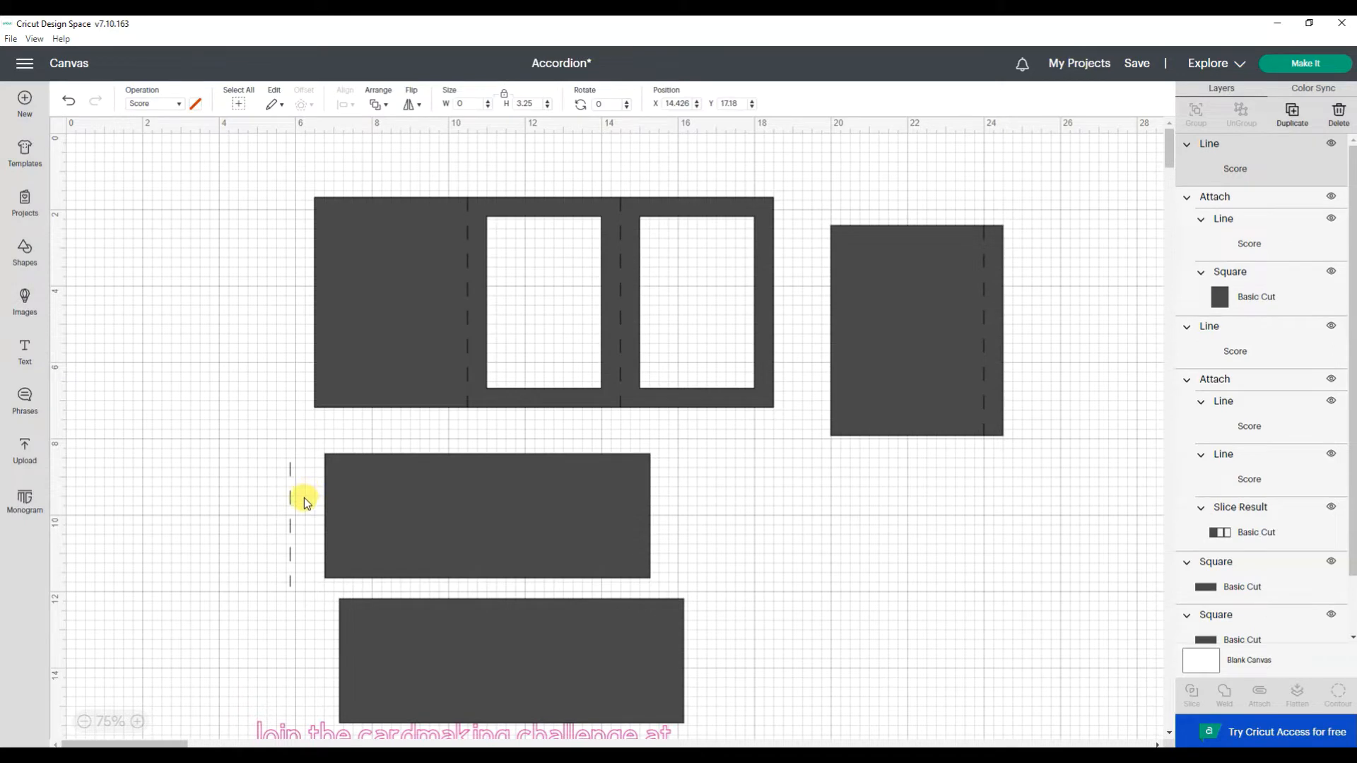
pyautogui.moveTo(392, 527); pyautogui.dragTo(423, 523)
pyautogui.moveTo(290, 521); pyautogui.dragTo(216, 486)
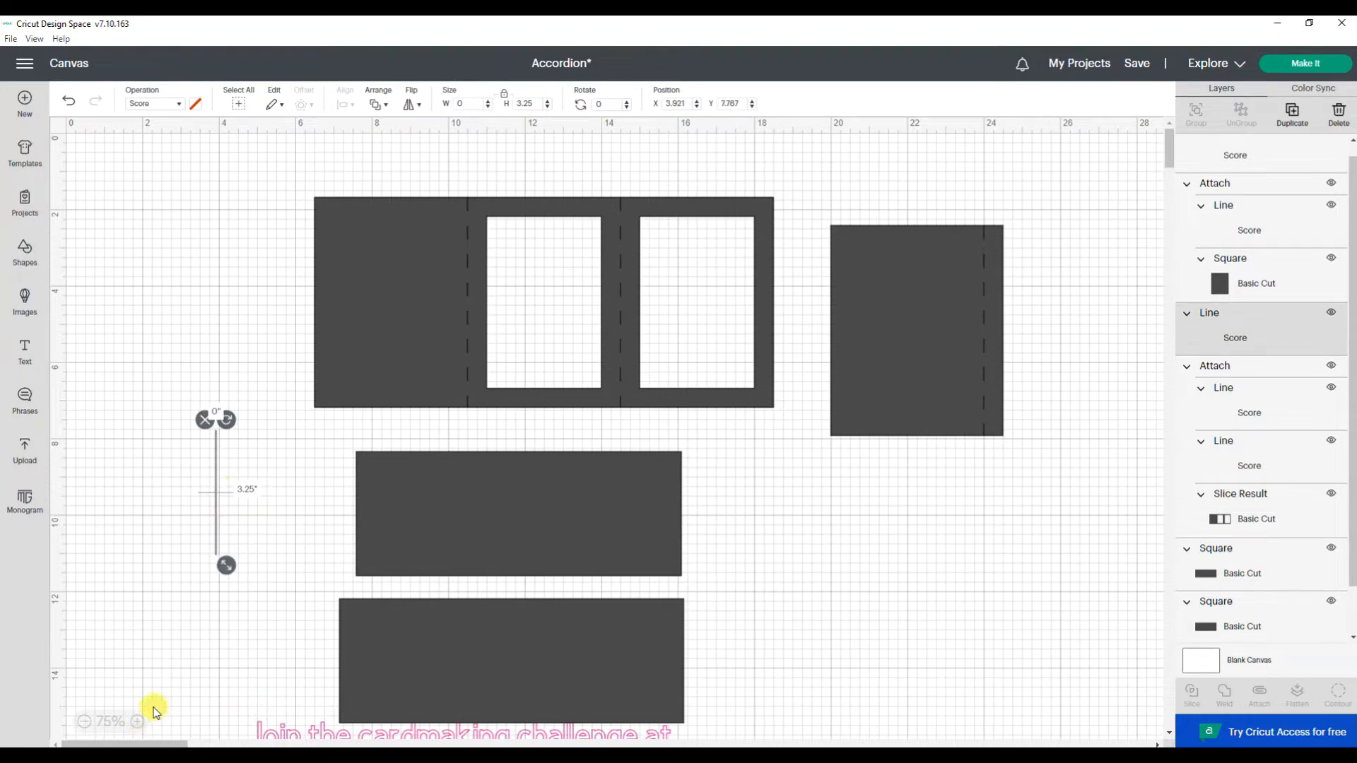
# - Move the duplicated score line from below the guide text to beside the original score line
pyautogui.click(137, 721)
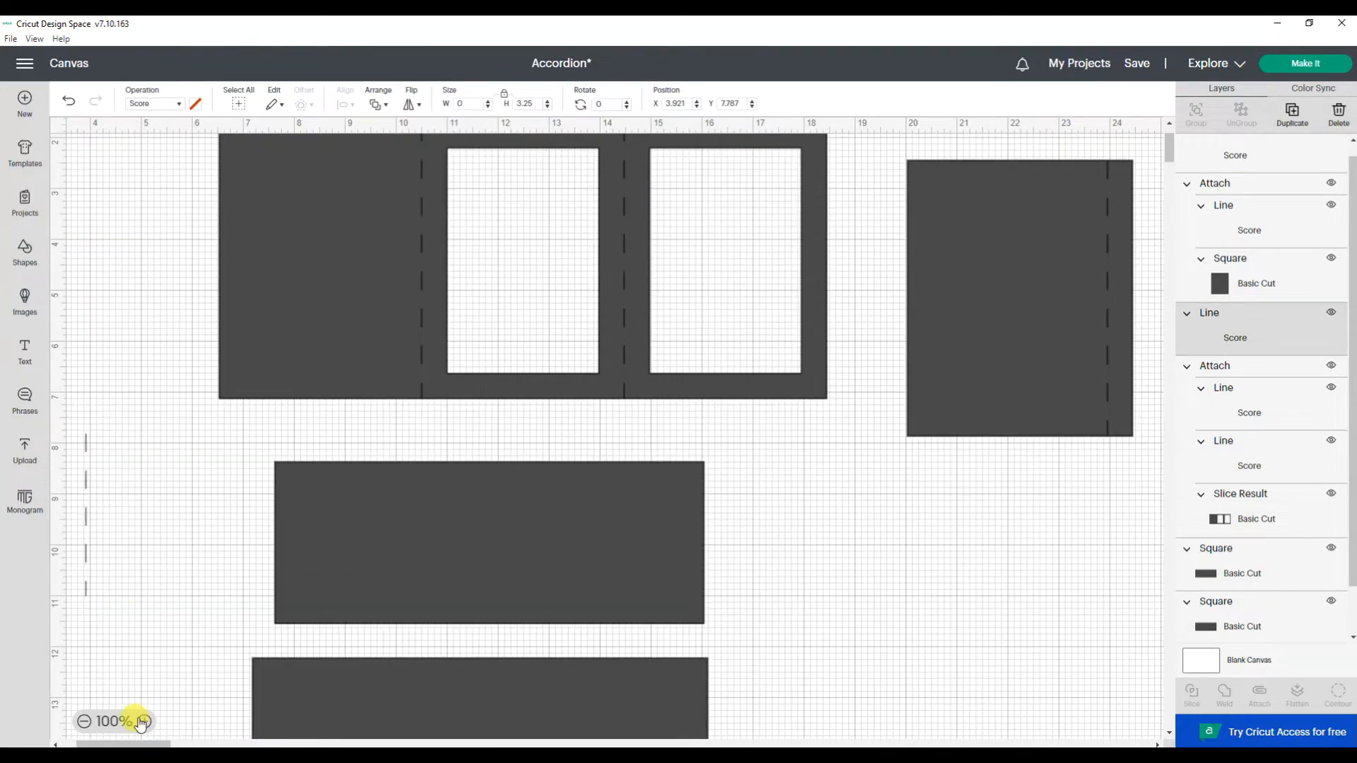
pyautogui.click(84, 720)
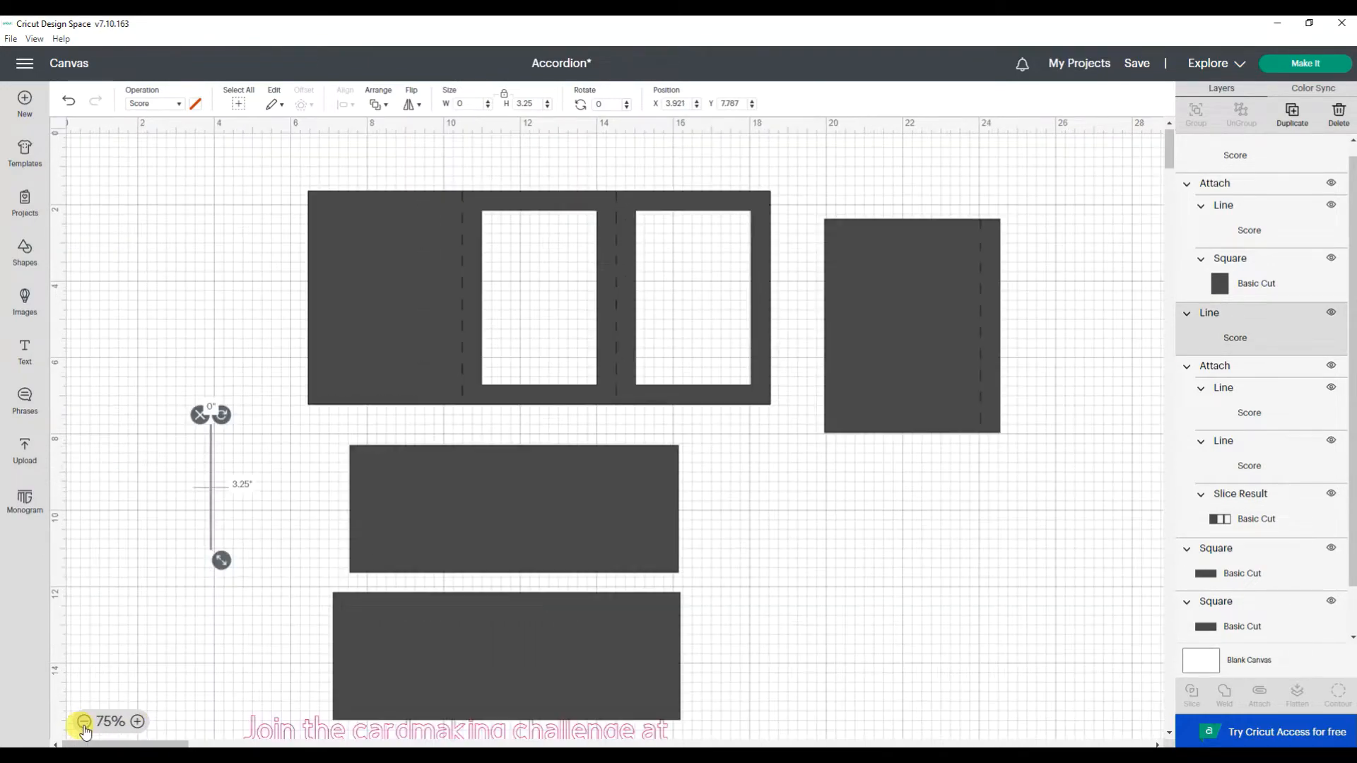
pyautogui.click(84, 721)
pyautogui.click(84, 721)
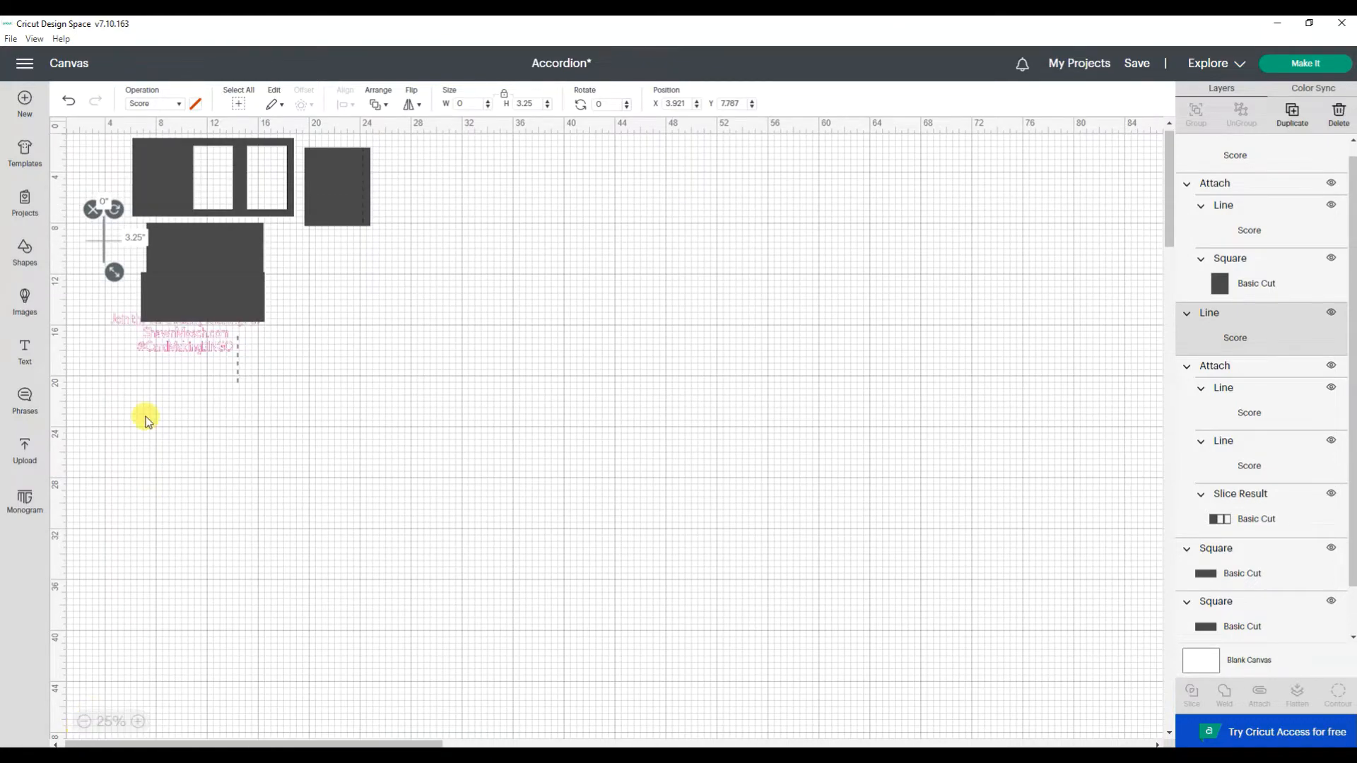
pyautogui.click(139, 722)
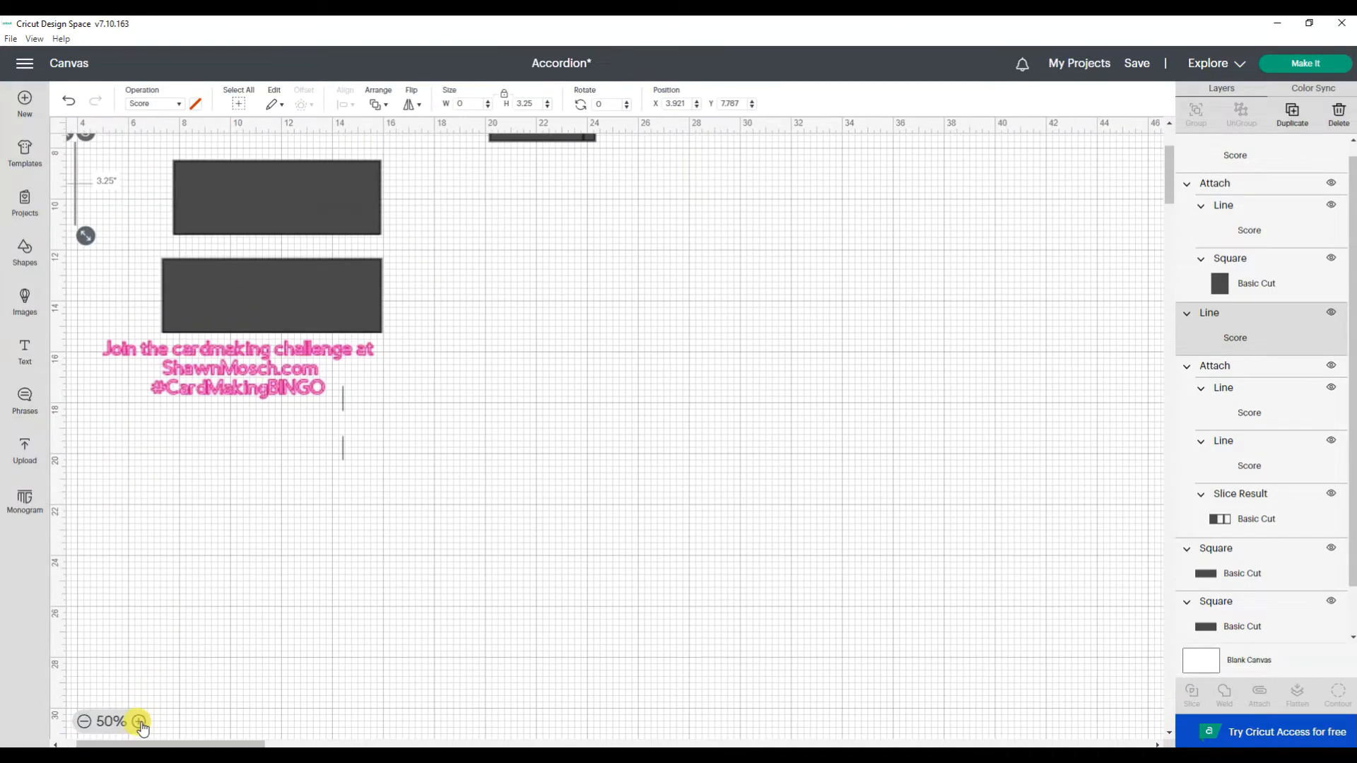
pyautogui.click(342, 448)
pyautogui.moveTo(342, 448); pyautogui.dragTo(100, 199)
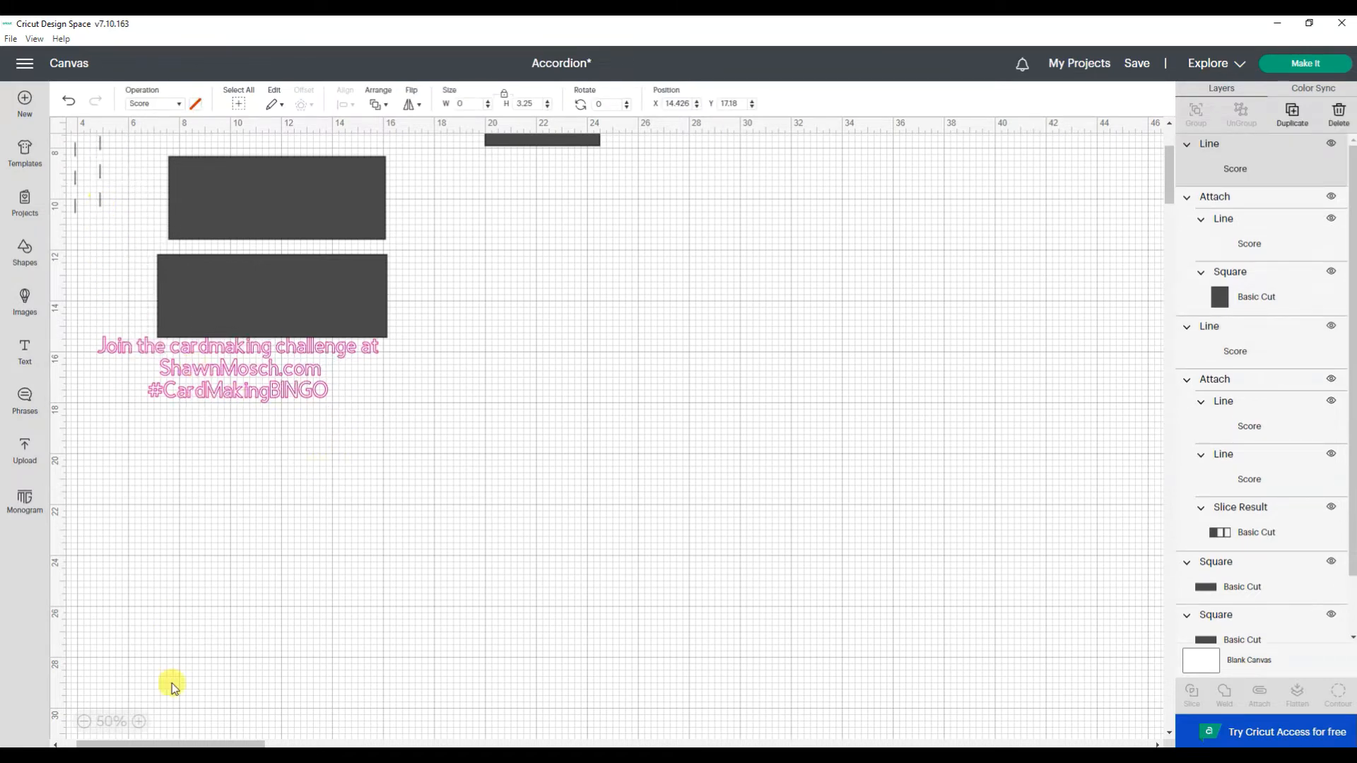
# - Move both 3.25 inch score lines together closer to the left side of the 8.5 inch panel
pyautogui.click(139, 721)
pyautogui.click(140, 721)
pyautogui.moveTo(152, 743); pyautogui.dragTo(121, 742)
pyautogui.click(245, 364)
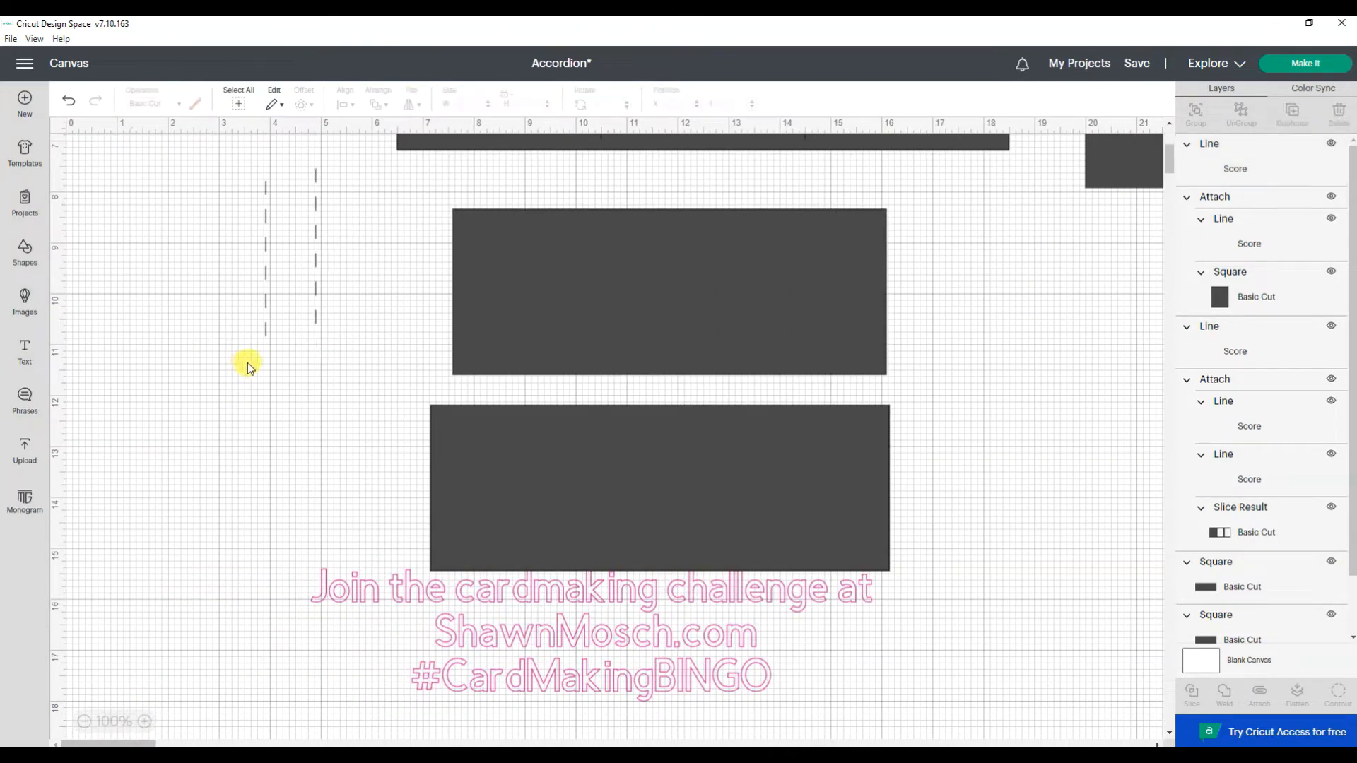
pyautogui.moveTo(360, 263); pyautogui.dragTo(212, 312)
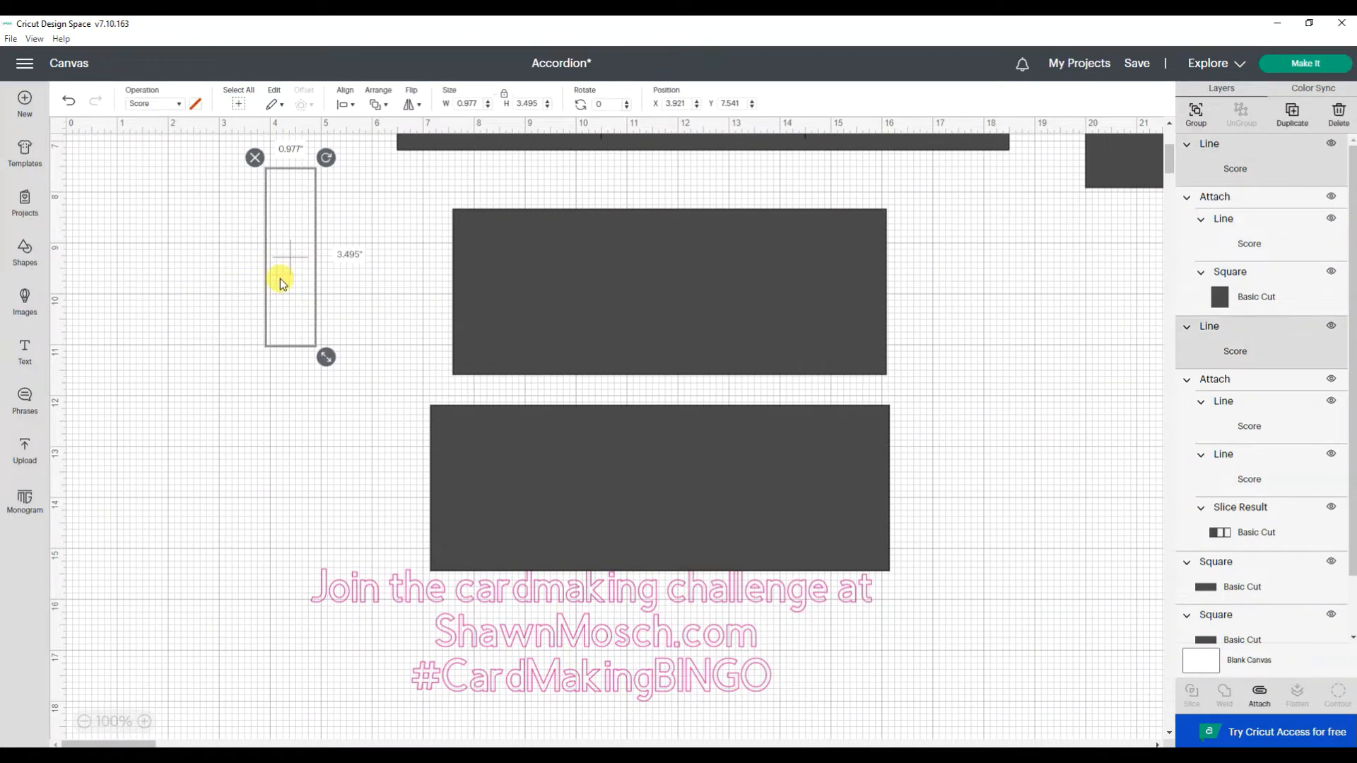
pyautogui.moveTo(315, 290); pyautogui.dragTo(376, 322)
# - Align the two score lines and the 8.5 inch panel to their left and top edges
pyautogui.click(541, 226)
pyautogui.moveTo(540, 189); pyautogui.dragTo(325, 251)
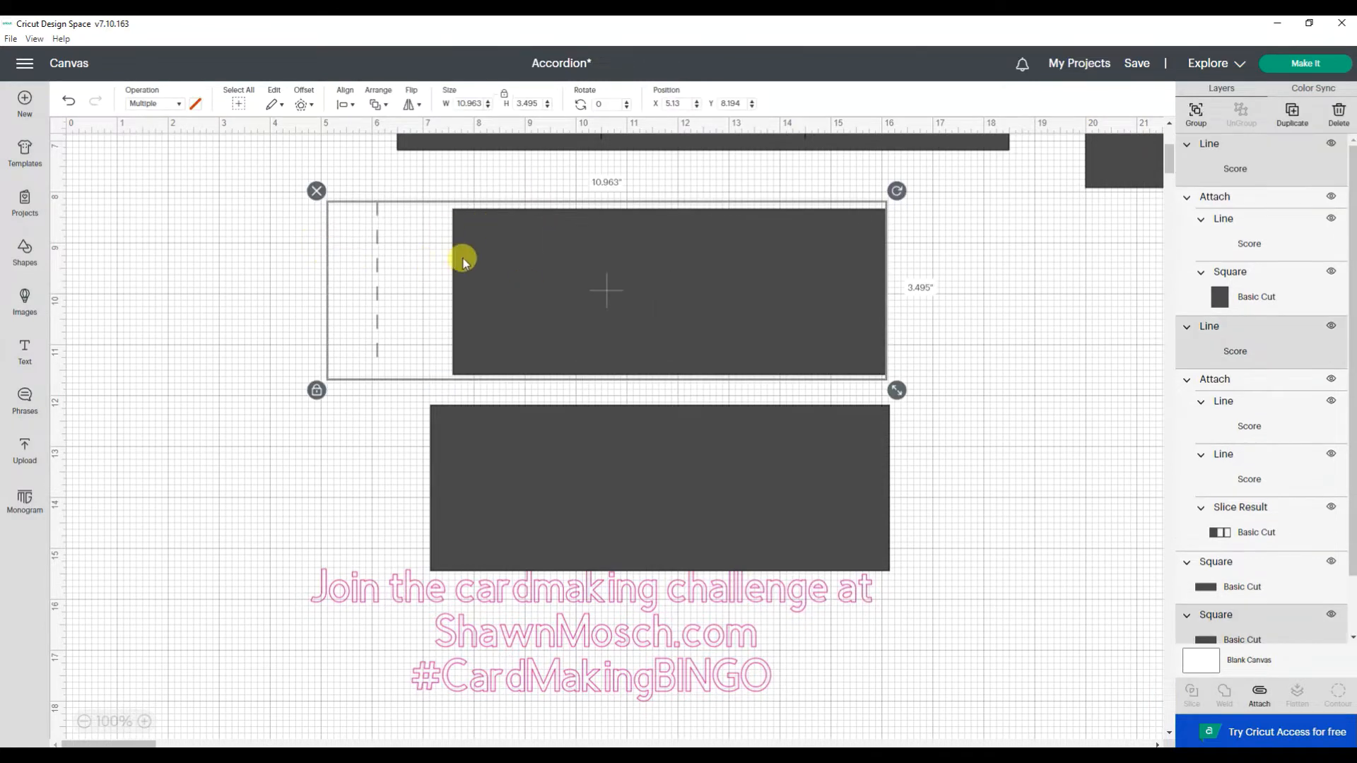
pyautogui.click(929, 263)
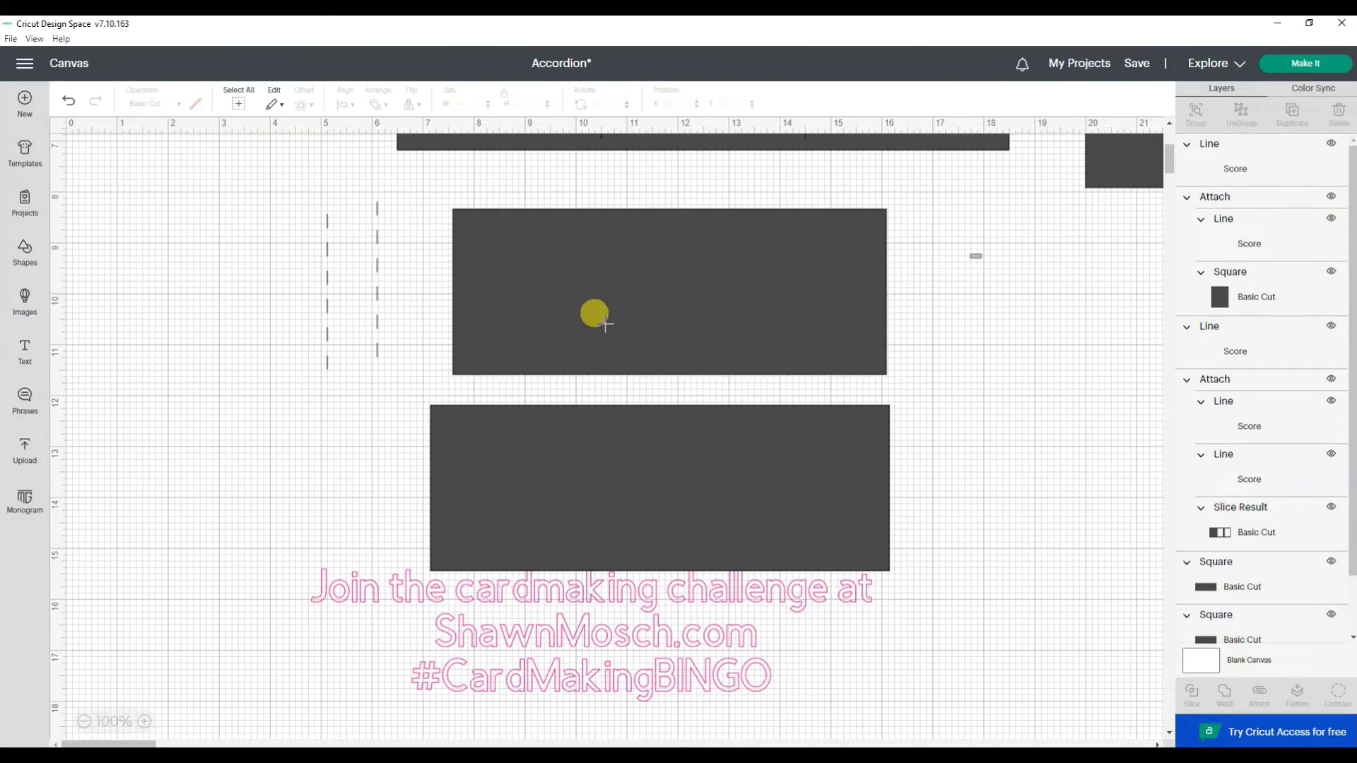
pyautogui.moveTo(982, 253); pyautogui.dragTo(158, 304)
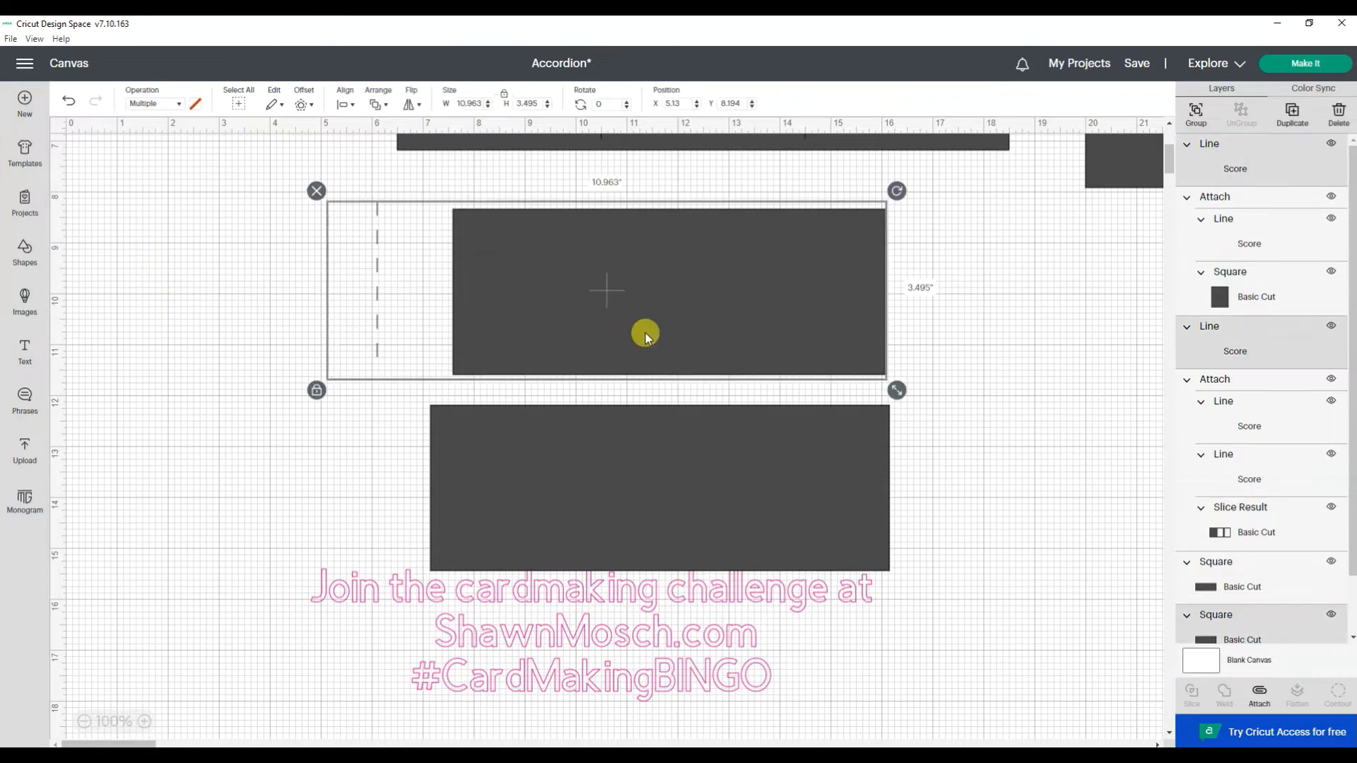
pyautogui.click(345, 104)
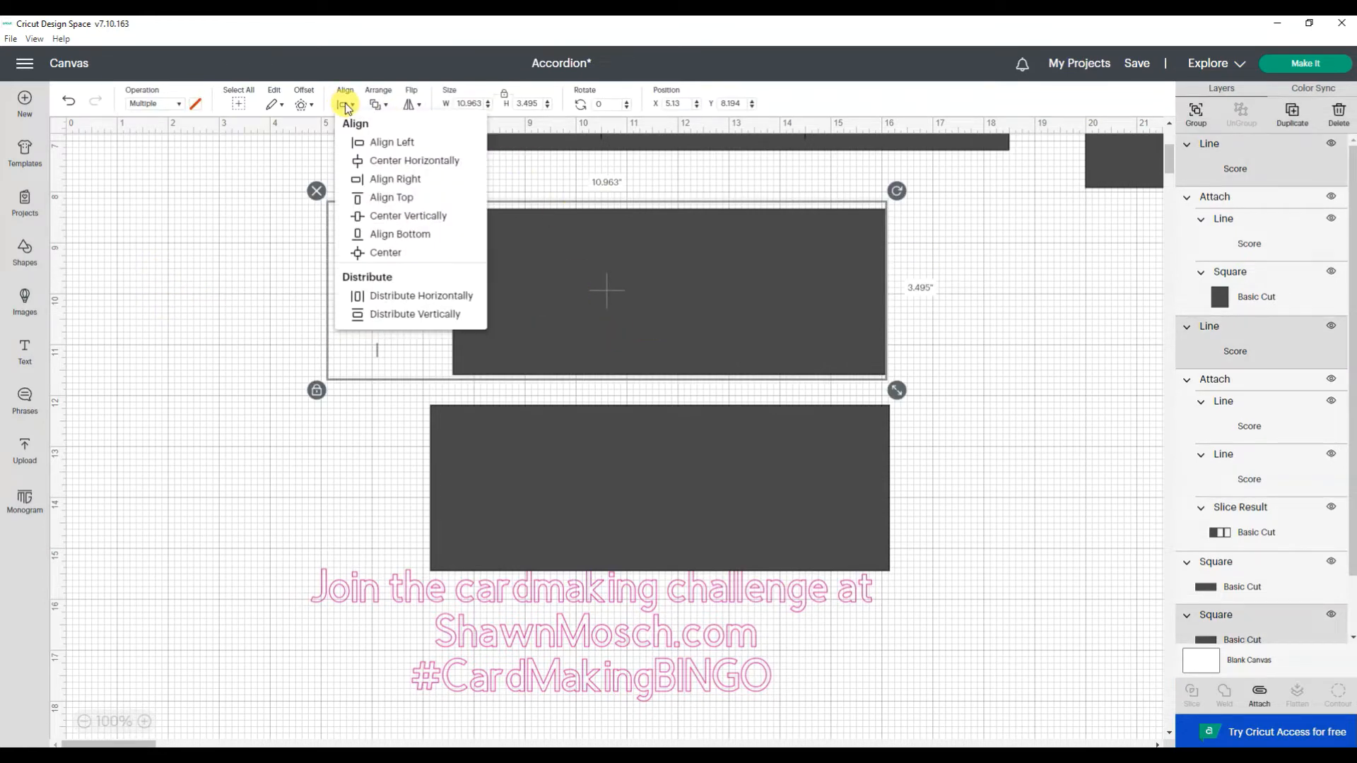
pyautogui.click(364, 141)
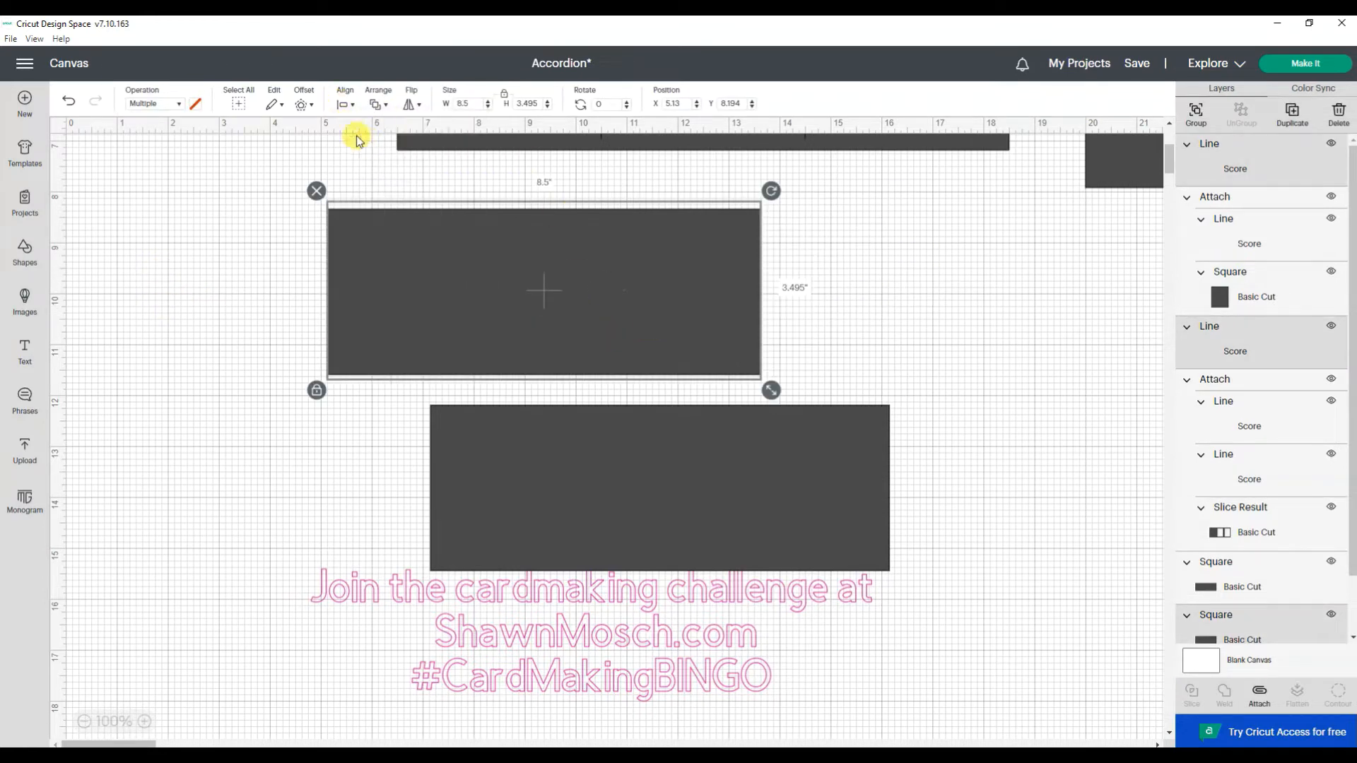
pyautogui.click(350, 105)
pyautogui.click(350, 104)
pyautogui.click(350, 104)
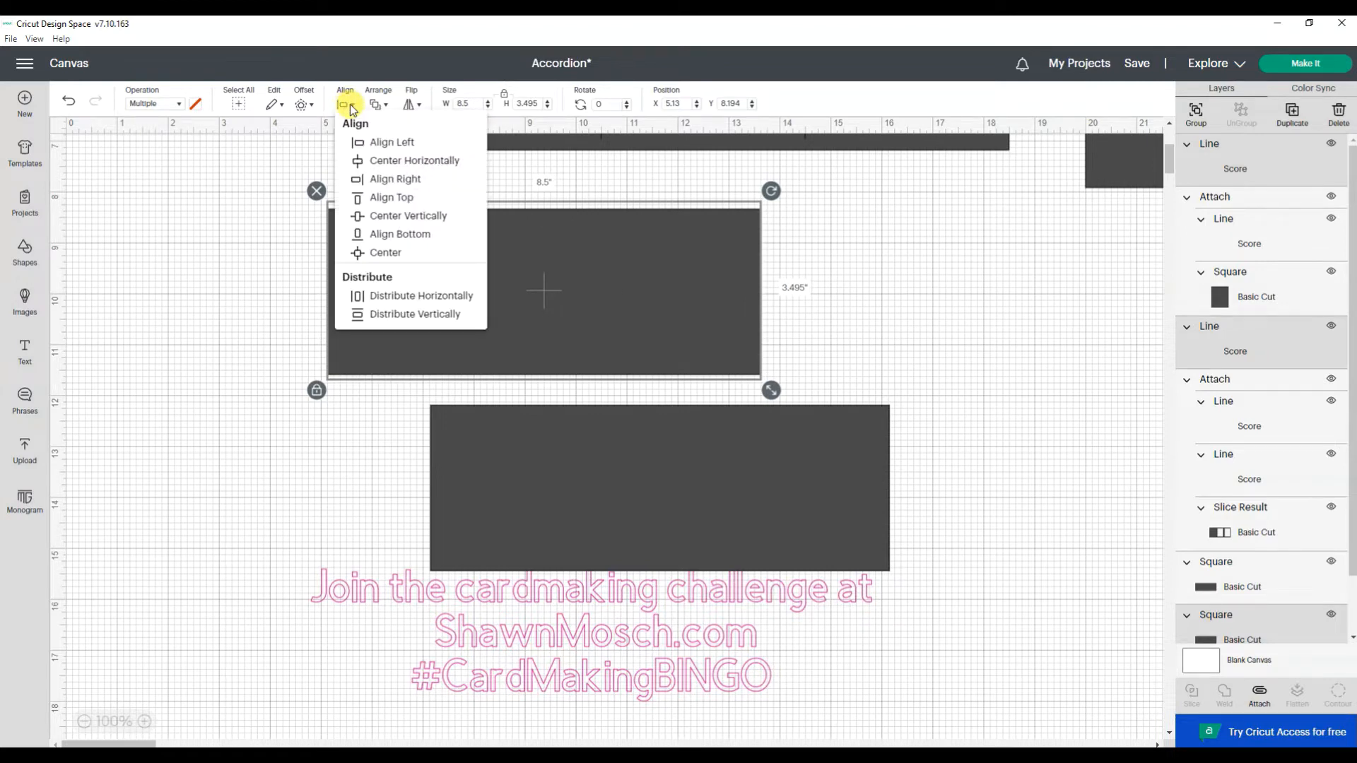
pyautogui.click(359, 197)
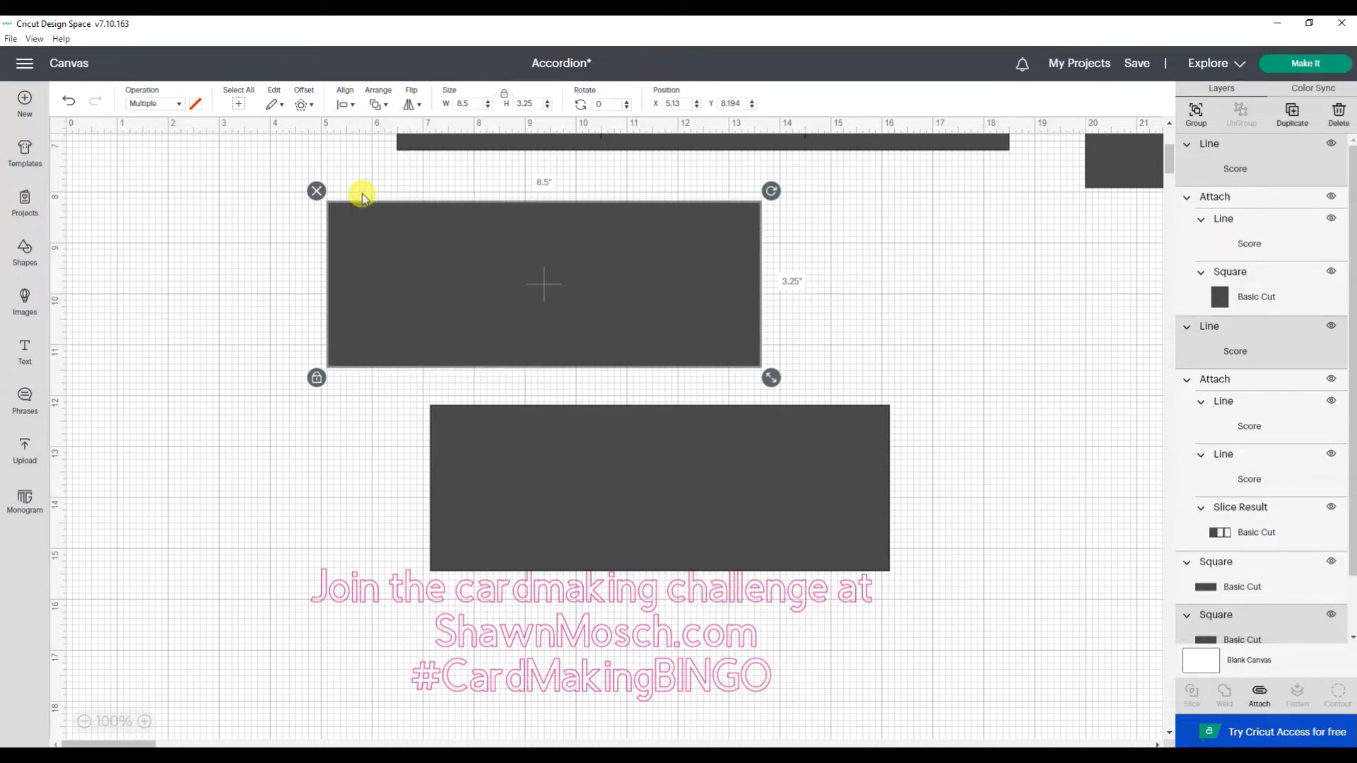
# - Check the template diagram and set the X position of the 8.5 inch panel and its two score lines to 5
pyautogui.click(248, 215)
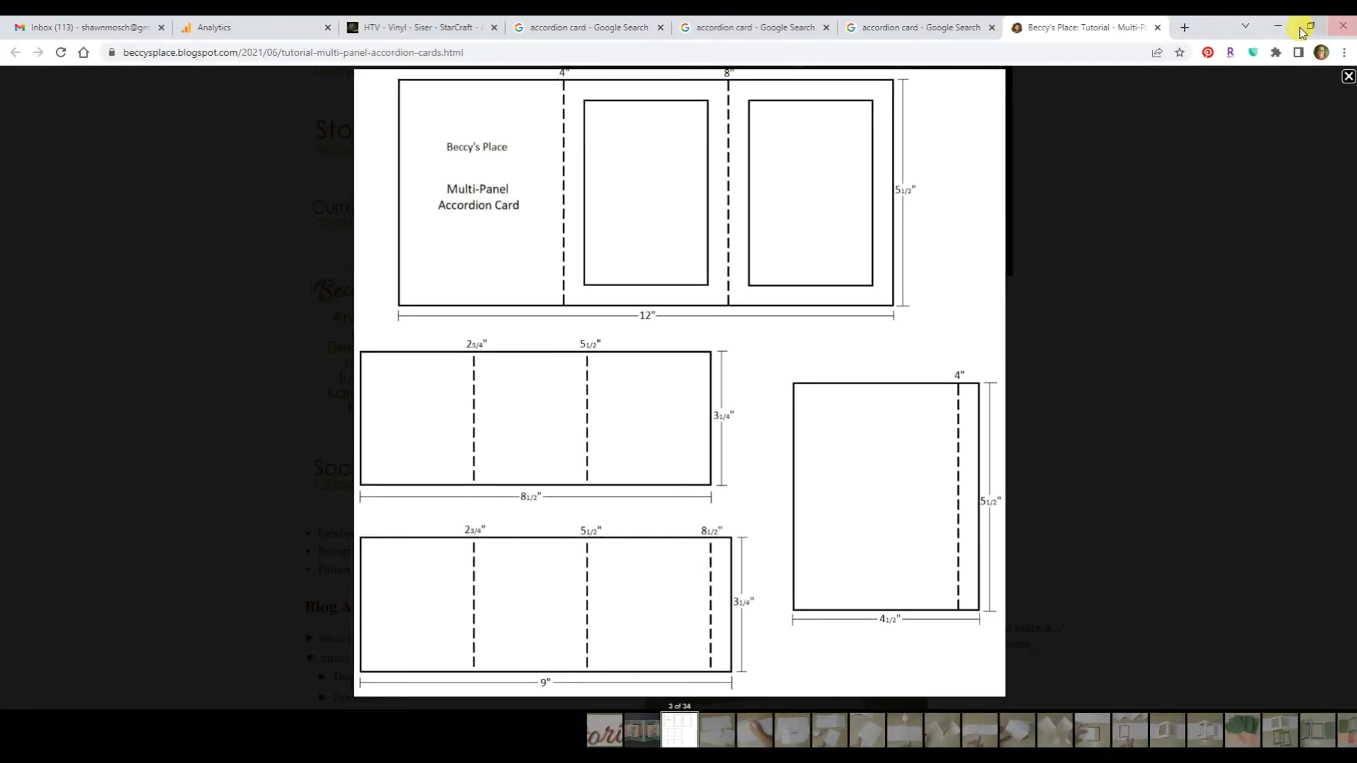
pyautogui.click(1279, 28)
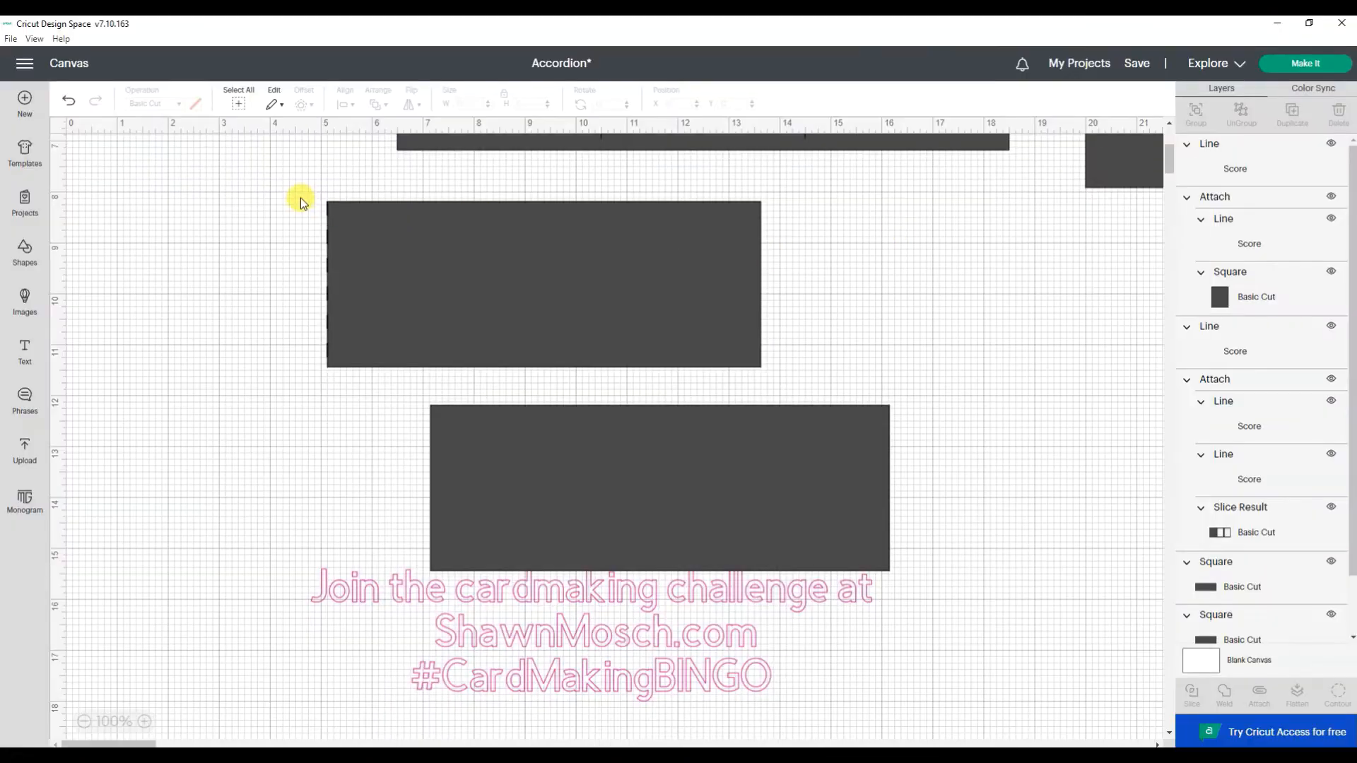
pyautogui.moveTo(293, 188); pyautogui.dragTo(863, 400)
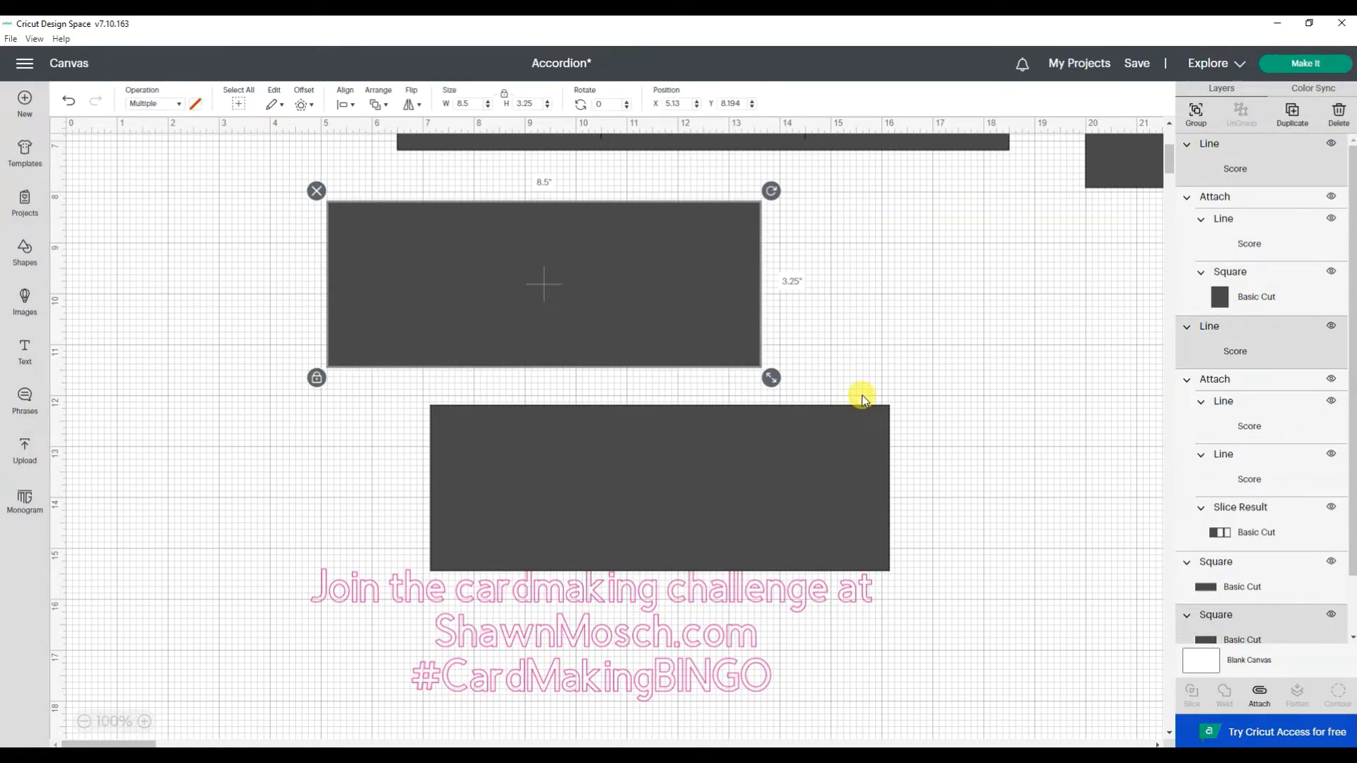
pyautogui.doubleClick(672, 103)
pyautogui.write('5')
pyautogui.press('Return')
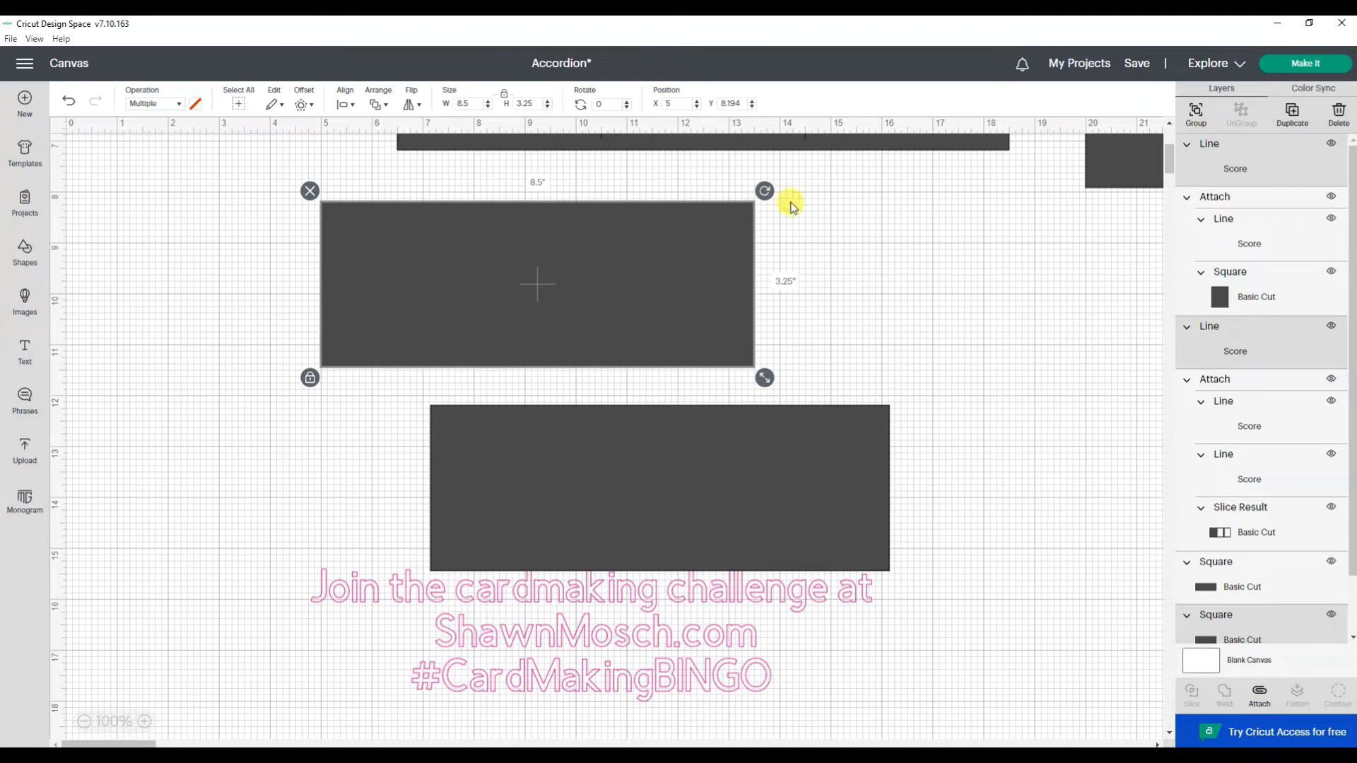
# - Set the X position of one score line on the 8.5 inch panel to 7.75
pyautogui.click(836, 255)
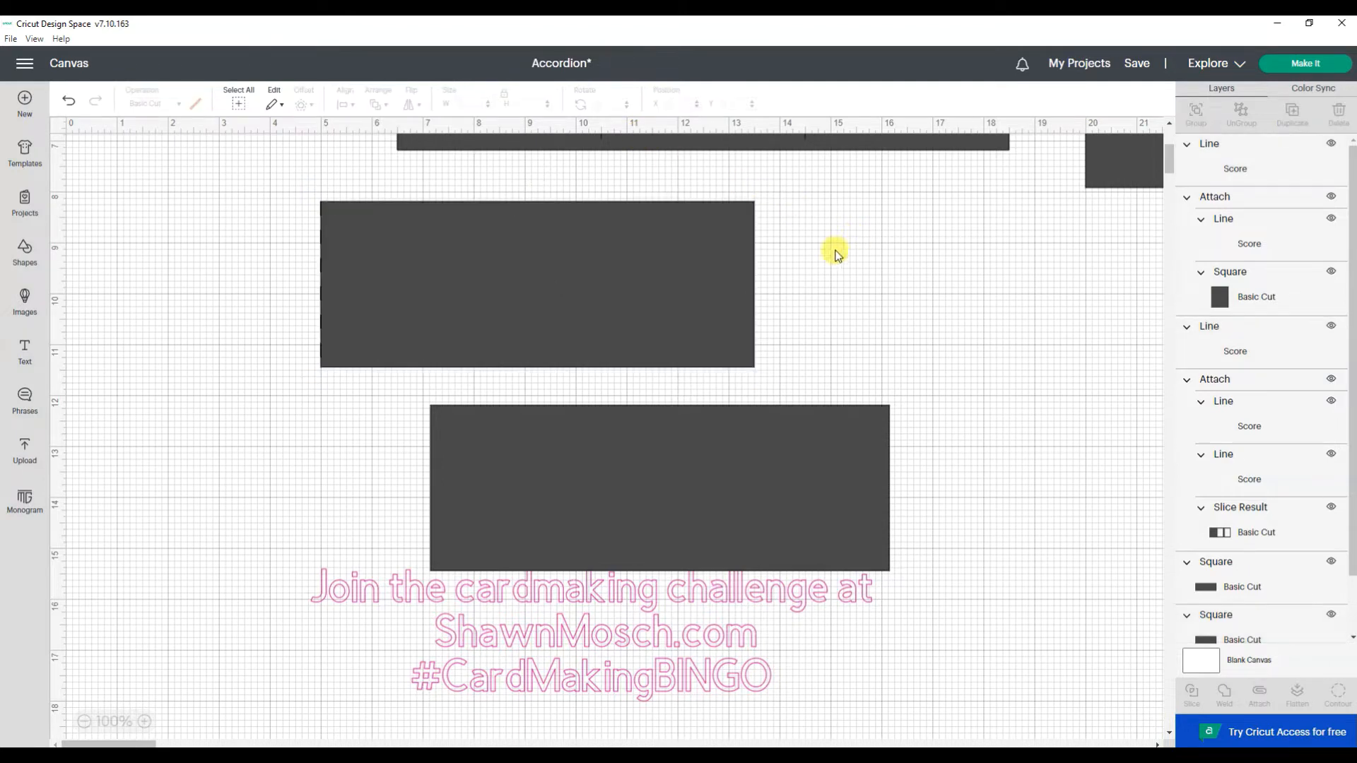
pyautogui.click(321, 271)
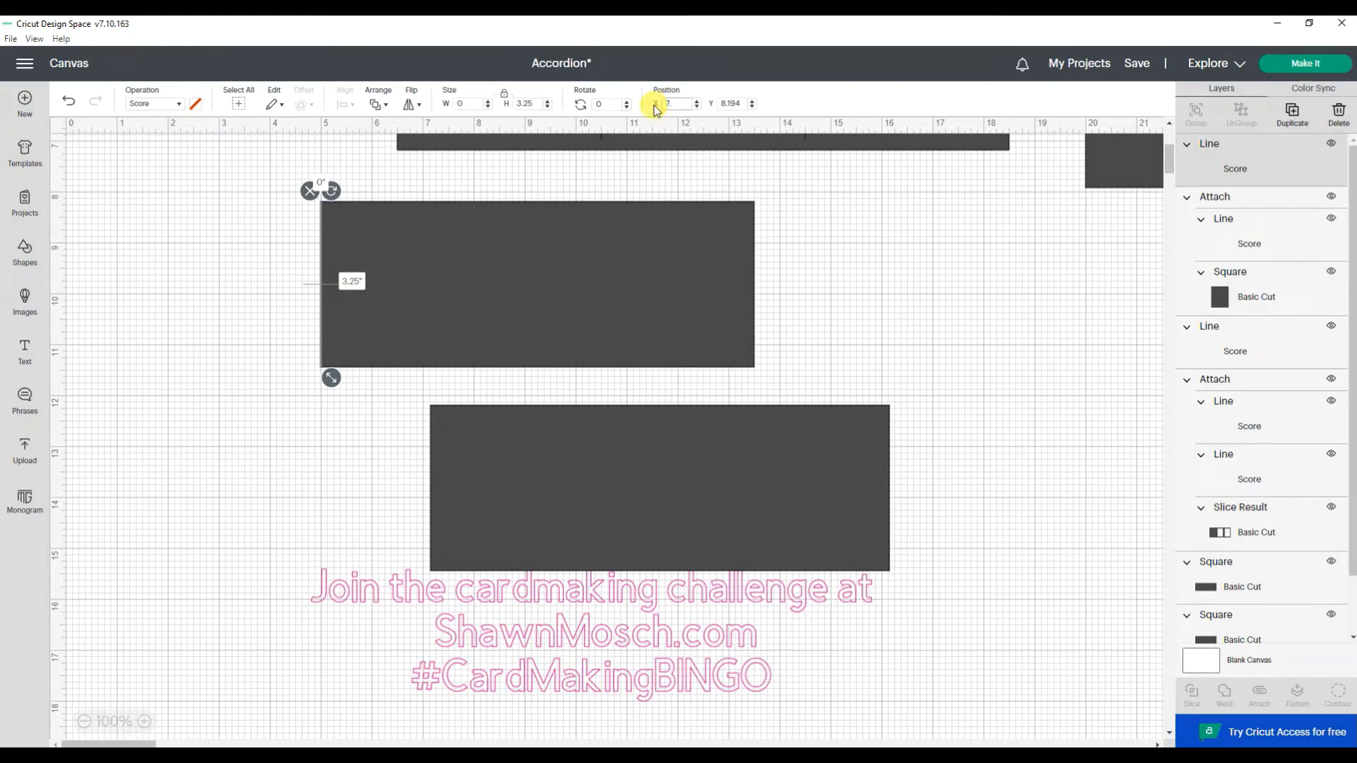
pyautogui.press('Return')
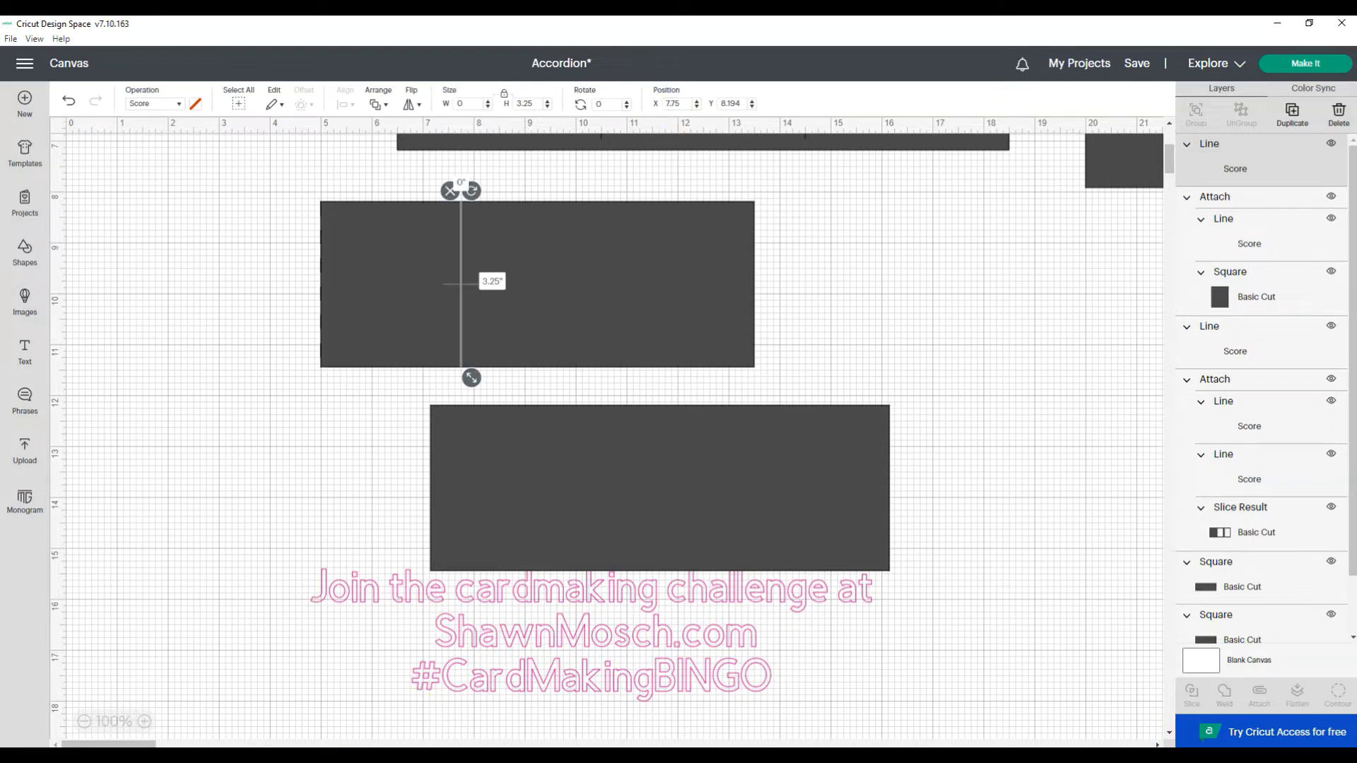
# - Recheck the template diagram and set the X position of the 8.5 inch panel's other score line to 10.5
pyautogui.hotkey('alt', 'Tab')
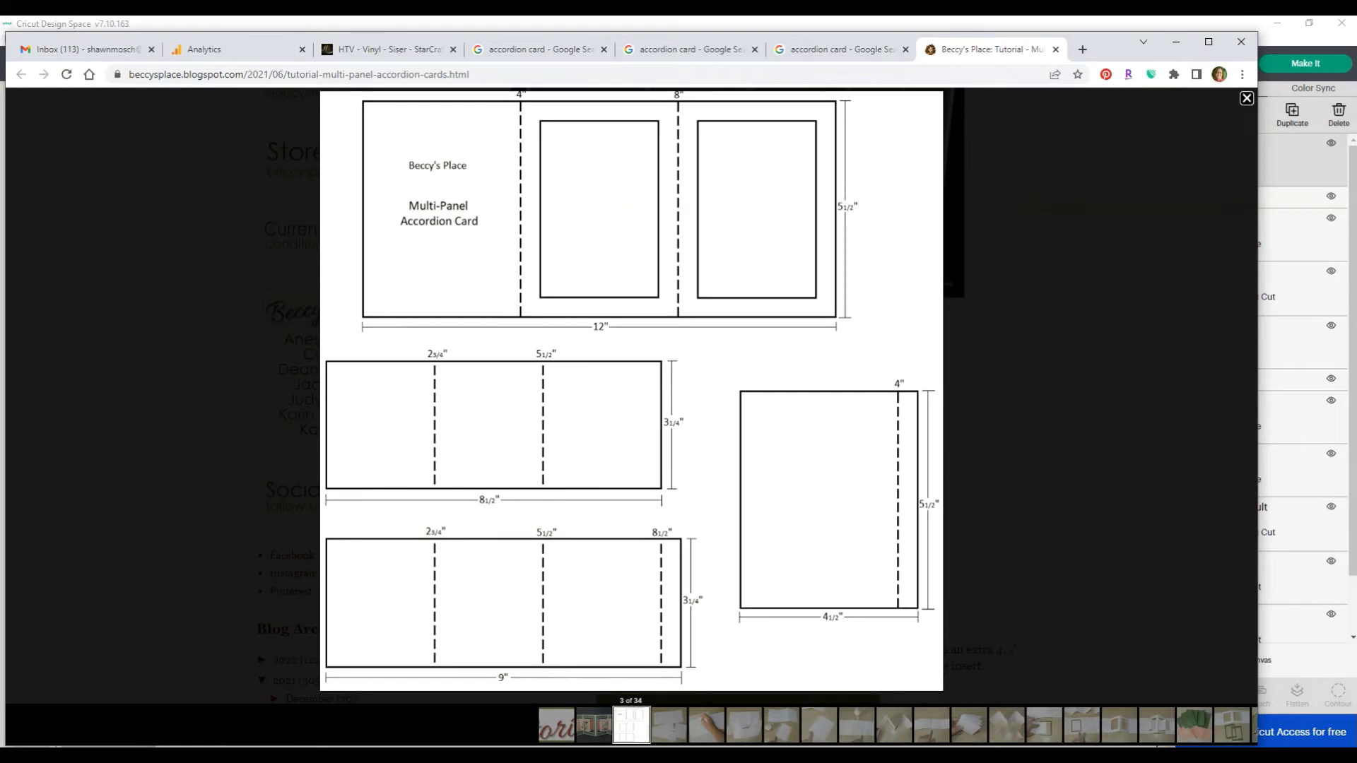
pyautogui.hotkey('alt', 'Tab')
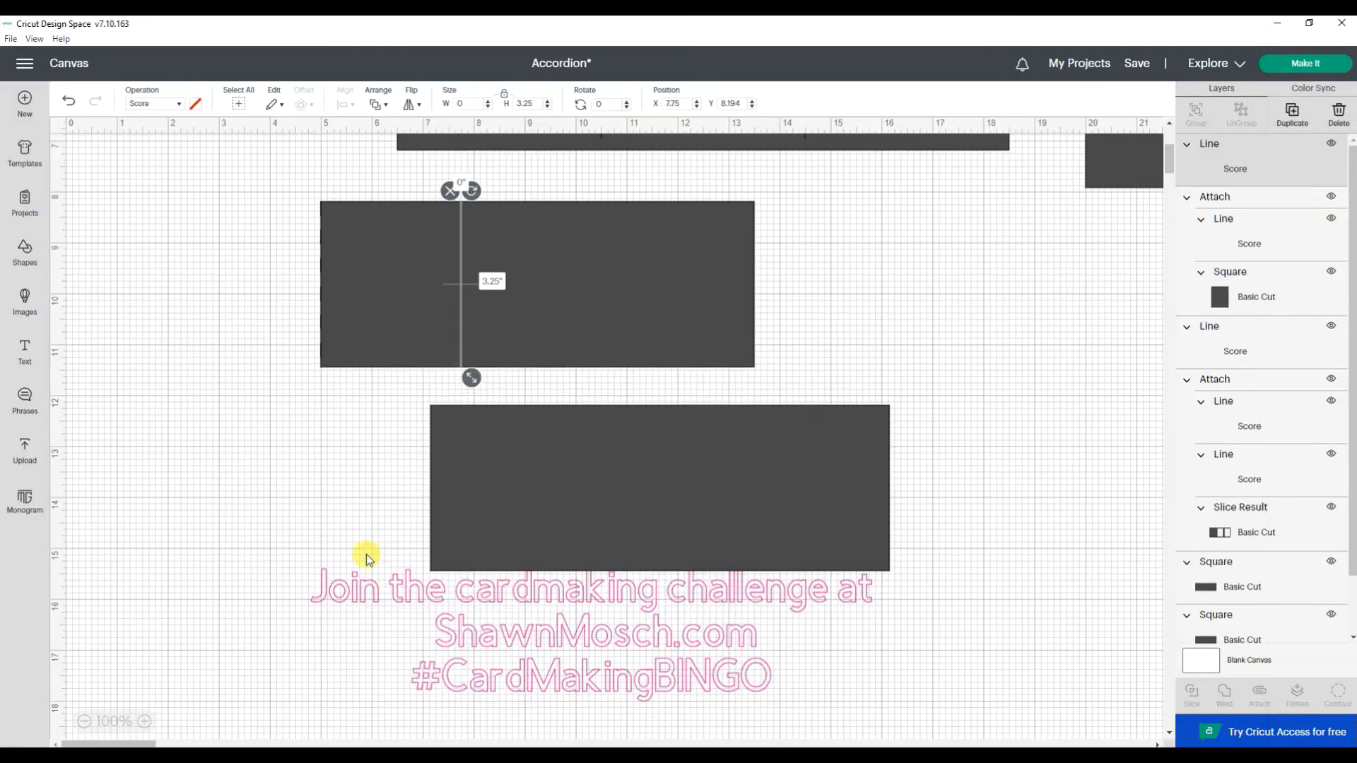
pyautogui.click(256, 423)
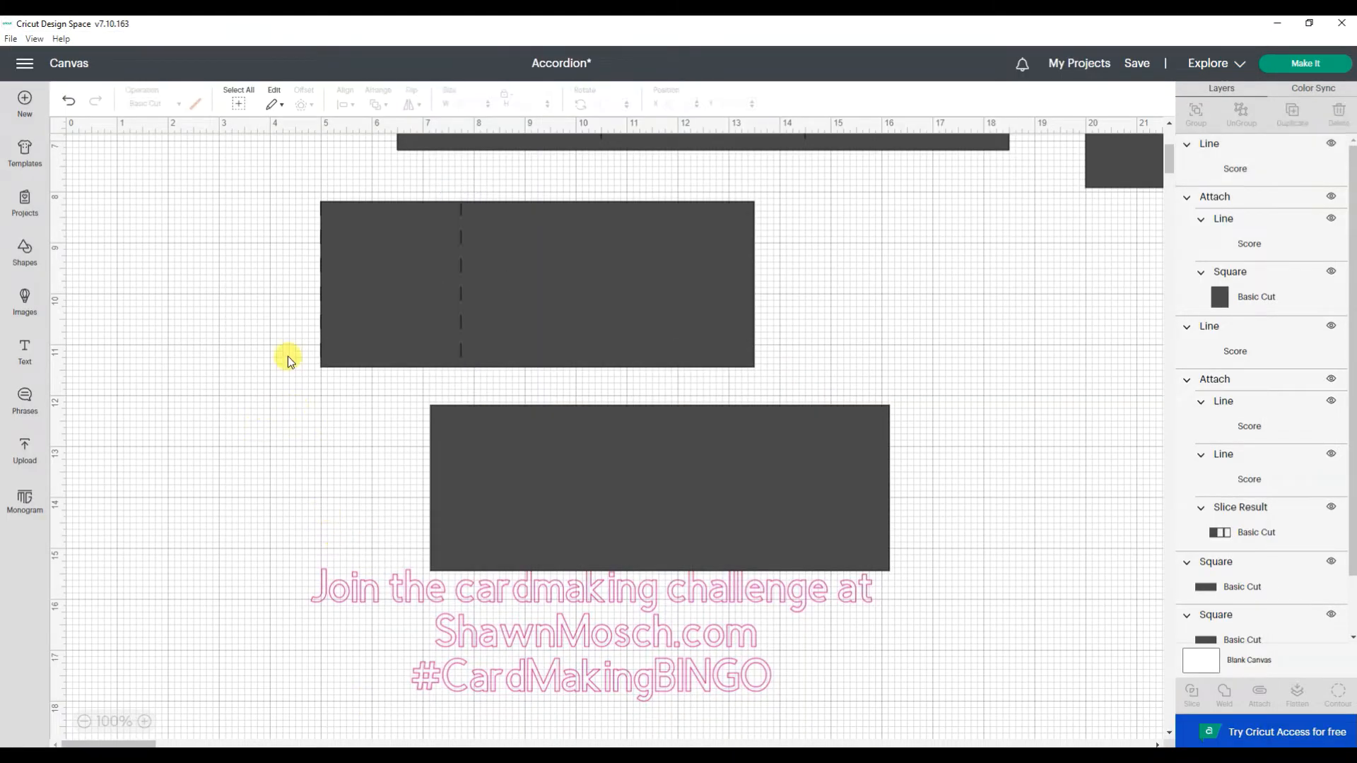
pyautogui.click(320, 304)
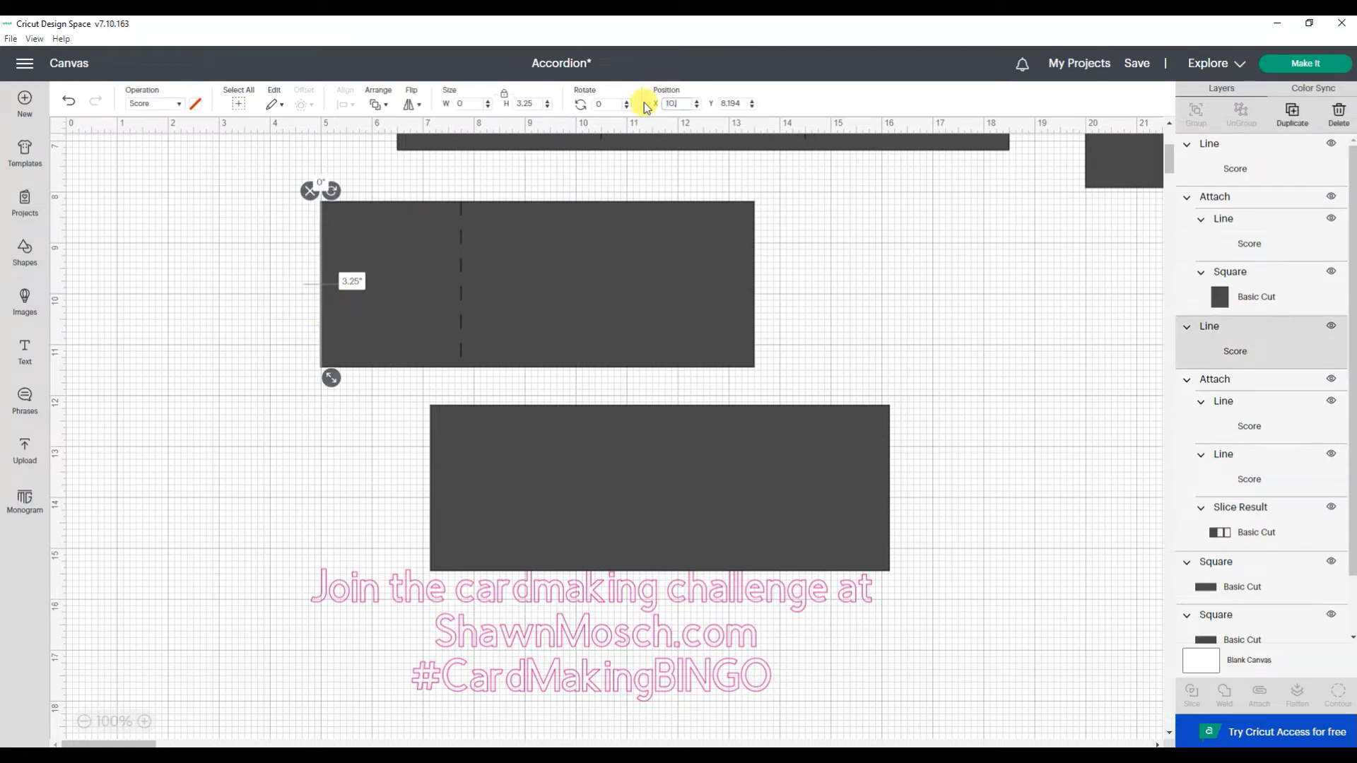
pyautogui.write('10.5')
pyautogui.press('Return')
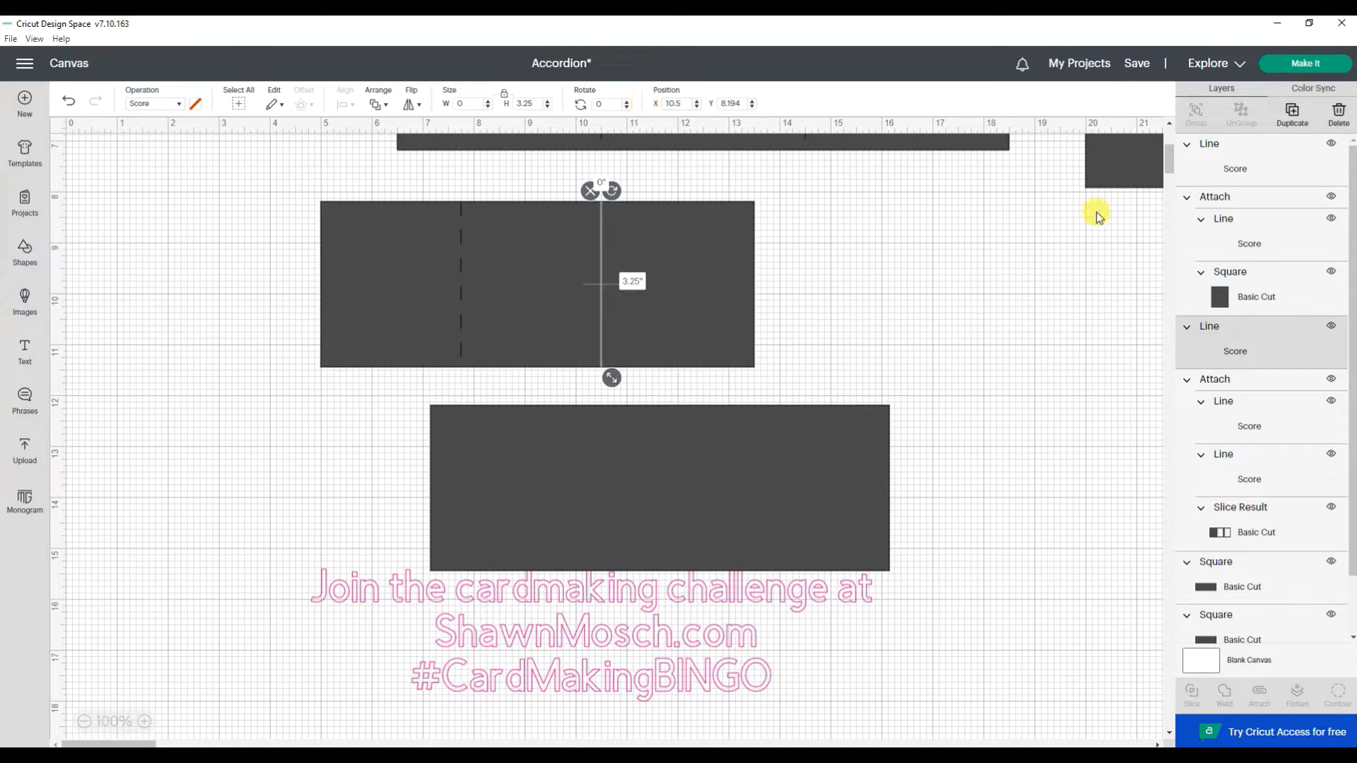
pyautogui.click(1019, 273)
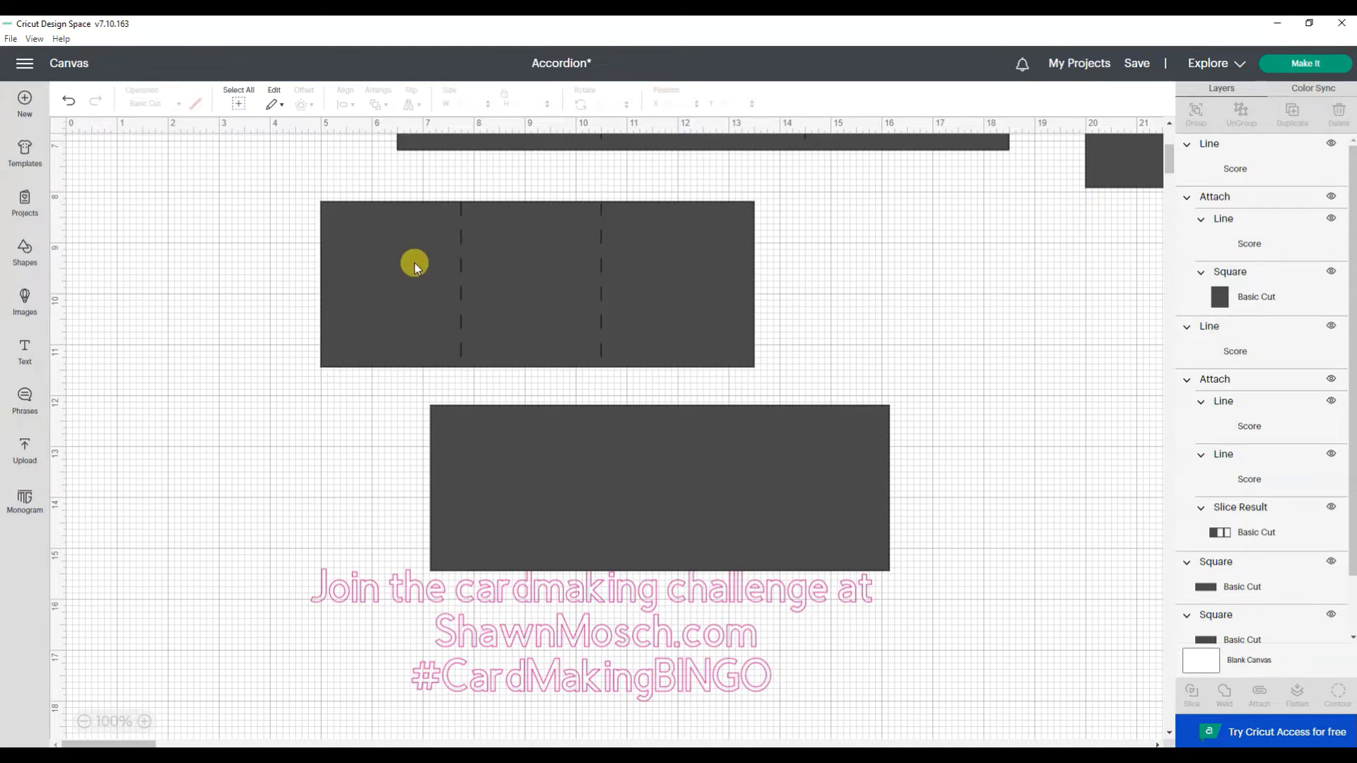
# - Duplicate the score line at X 7.75 on the 8.5 inch panel
pyautogui.click(464, 264)
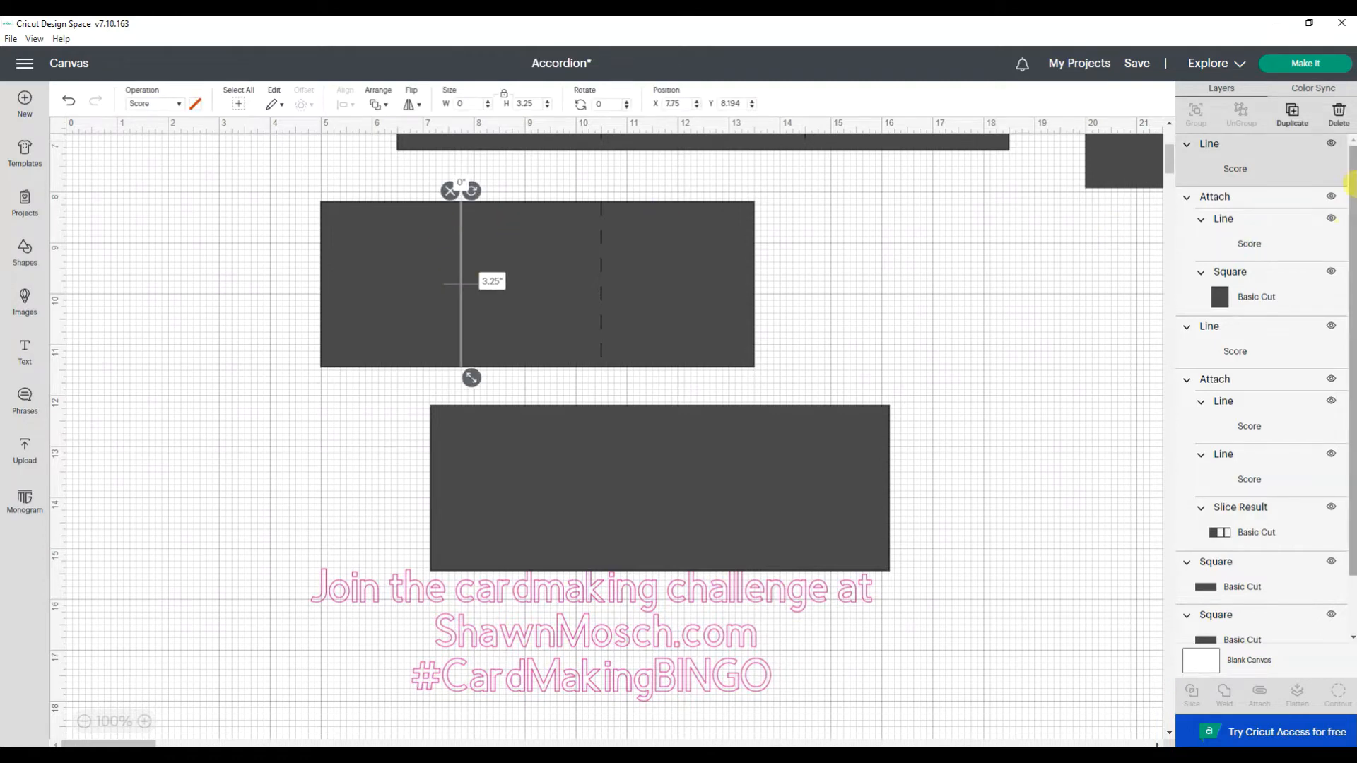
pyautogui.click(1298, 120)
pyautogui.click(896, 270)
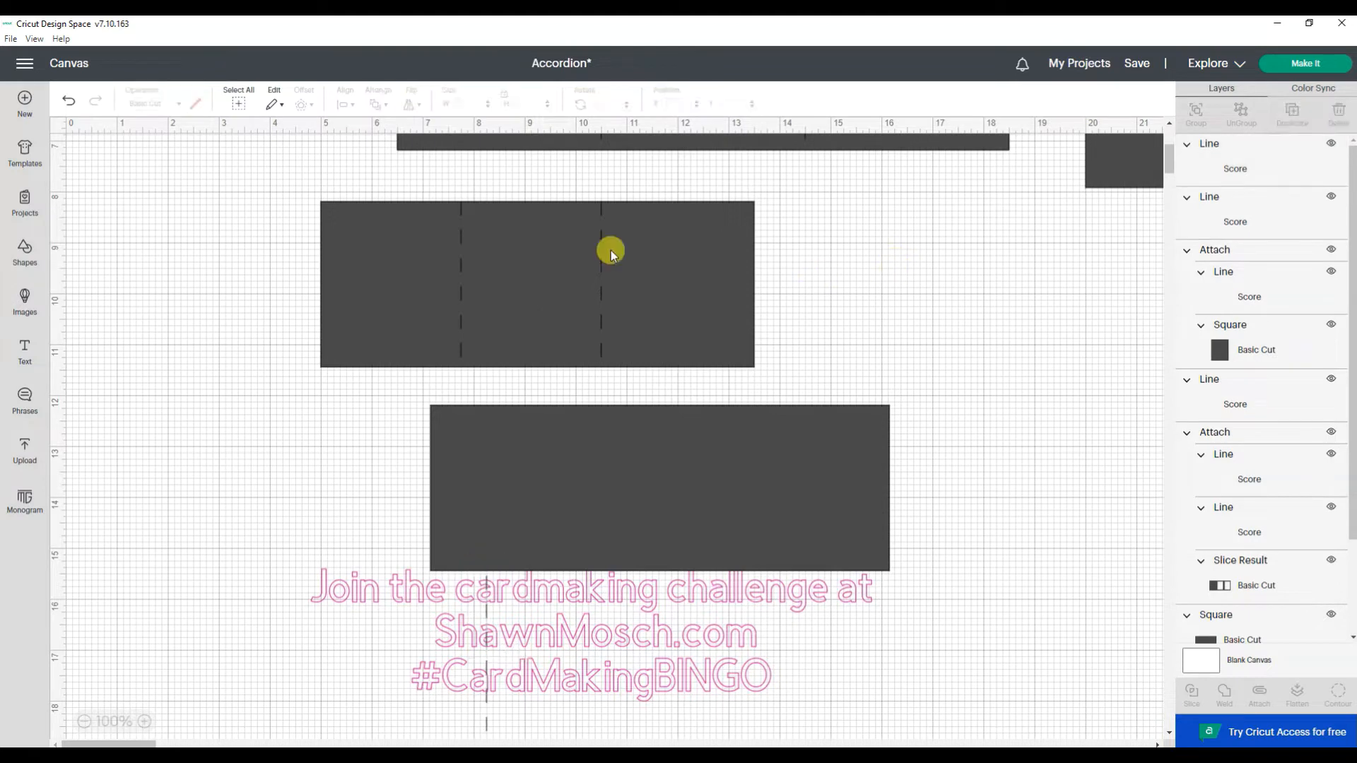
# - Attach the two score lines to the 8.5 inch panel
pyautogui.moveTo(256, 169); pyautogui.dragTo(818, 372)
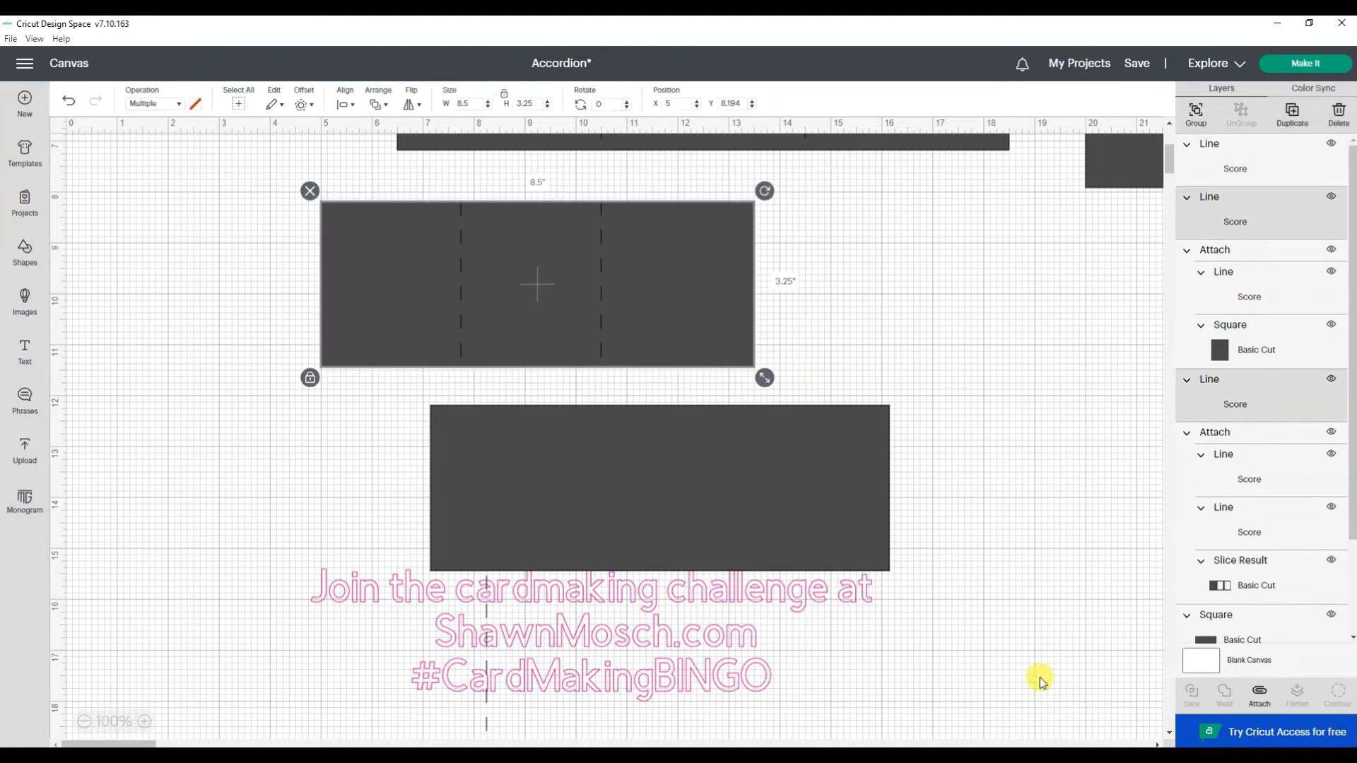
pyautogui.click(1259, 705)
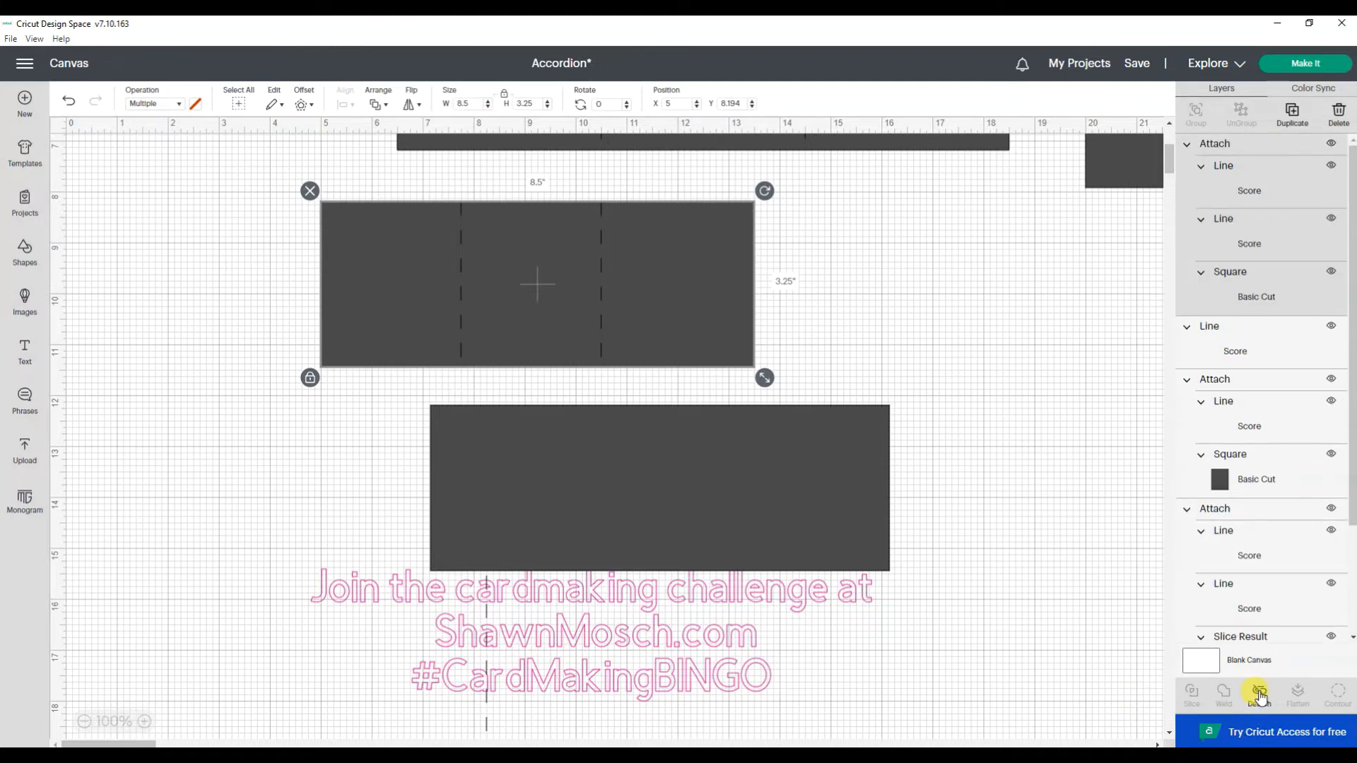
# - Move the guide text further down the canvas and place the loose score line beside the 9 inch panel
pyautogui.click(633, 643)
pyautogui.moveTo(745, 630); pyautogui.dragTo(743, 762)
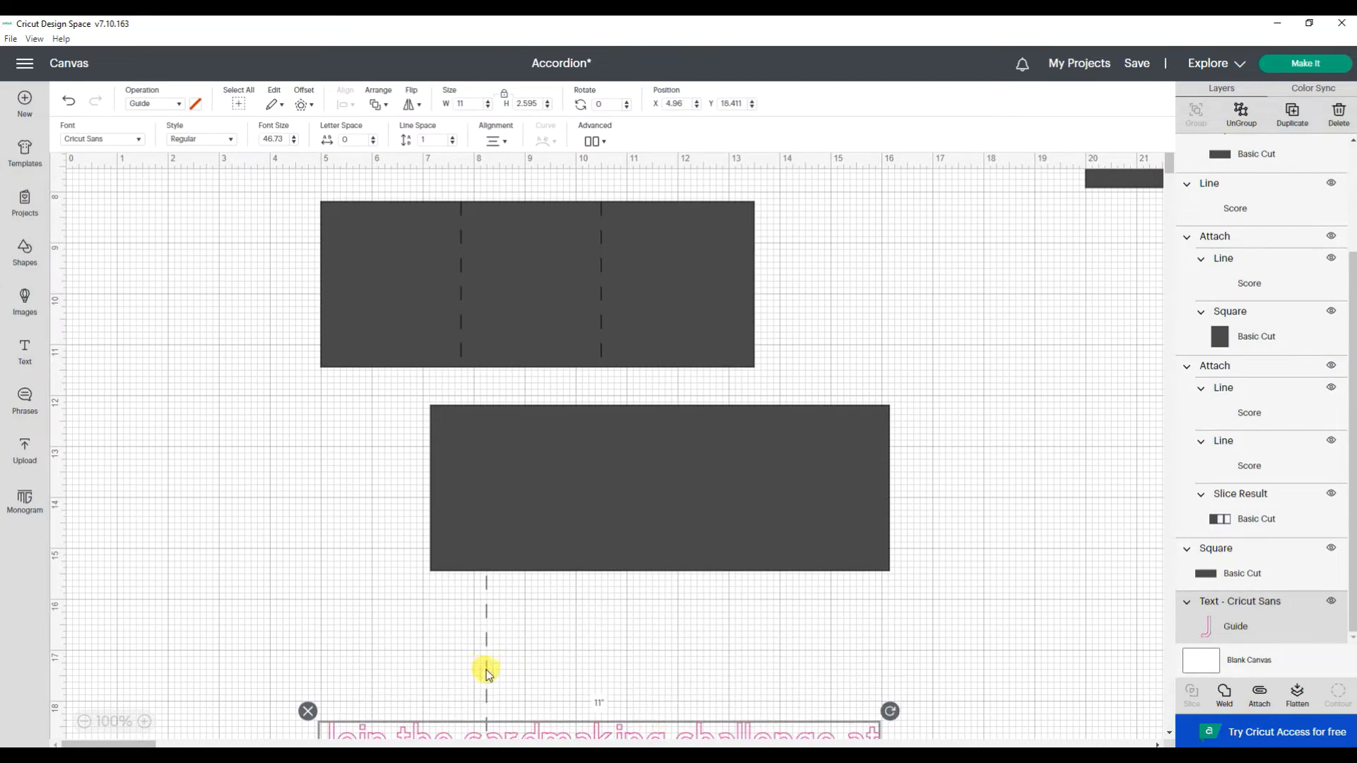
pyautogui.moveTo(488, 672); pyautogui.dragTo(364, 556)
# - Check the template diagram for the 9 inch panel and duplicate the loose score line twice
pyautogui.click(366, 755)
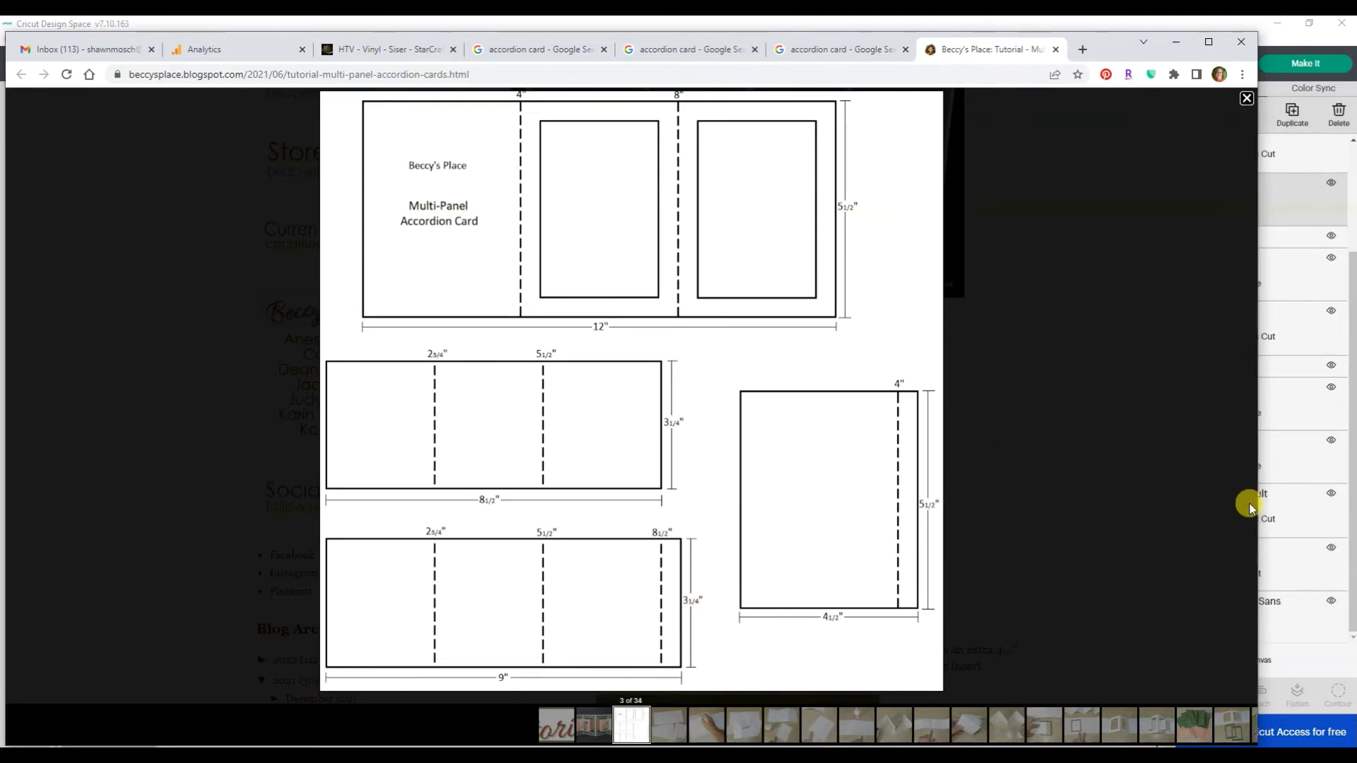
pyautogui.click(1183, 48)
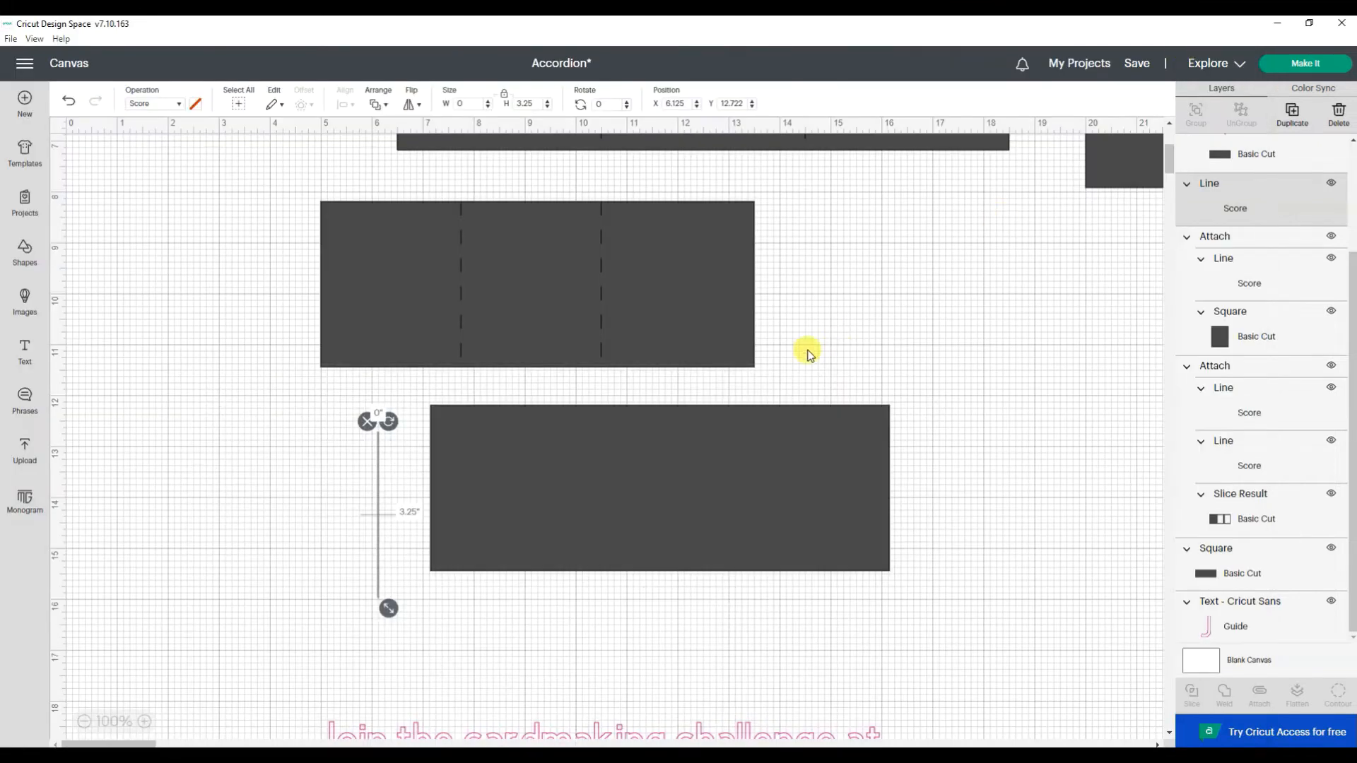
pyautogui.rightClick(373, 529)
pyautogui.click(386, 463)
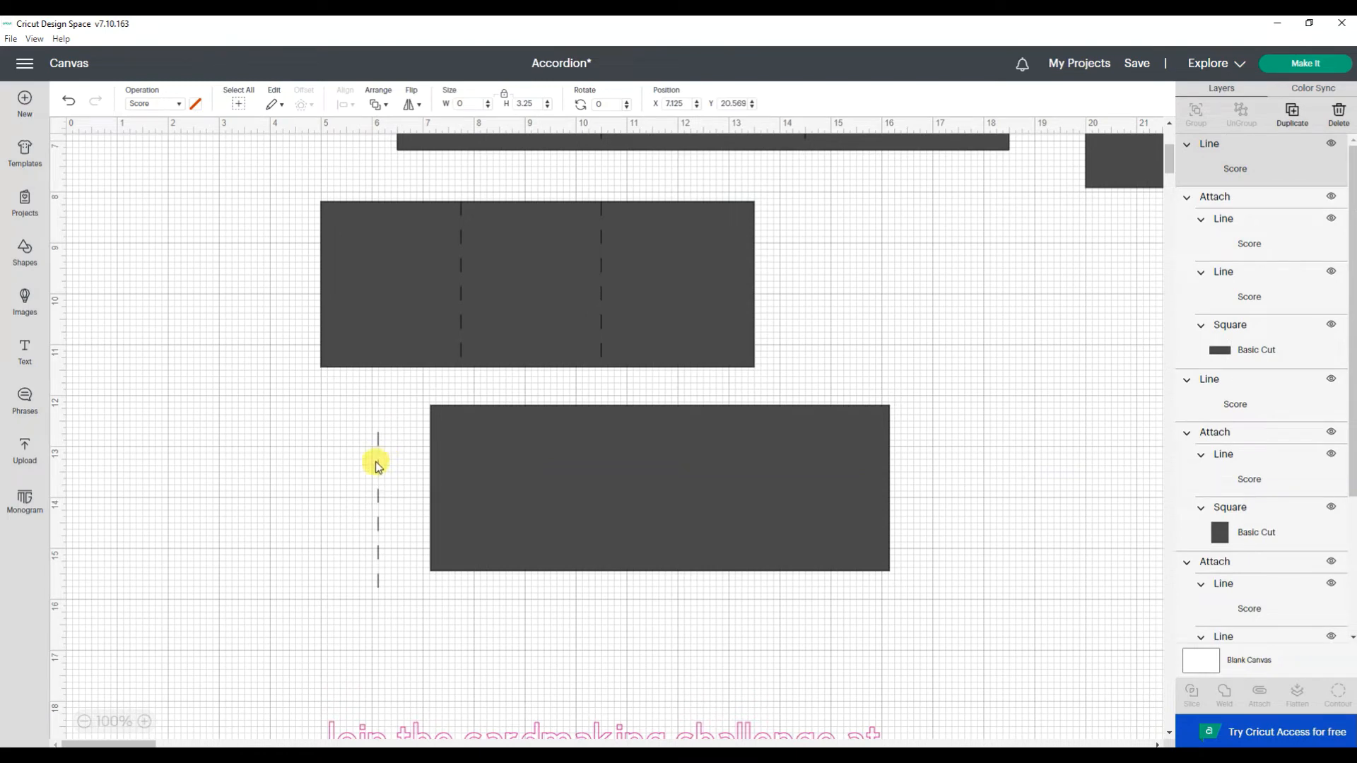
pyautogui.click(376, 462)
pyautogui.rightClick(376, 462)
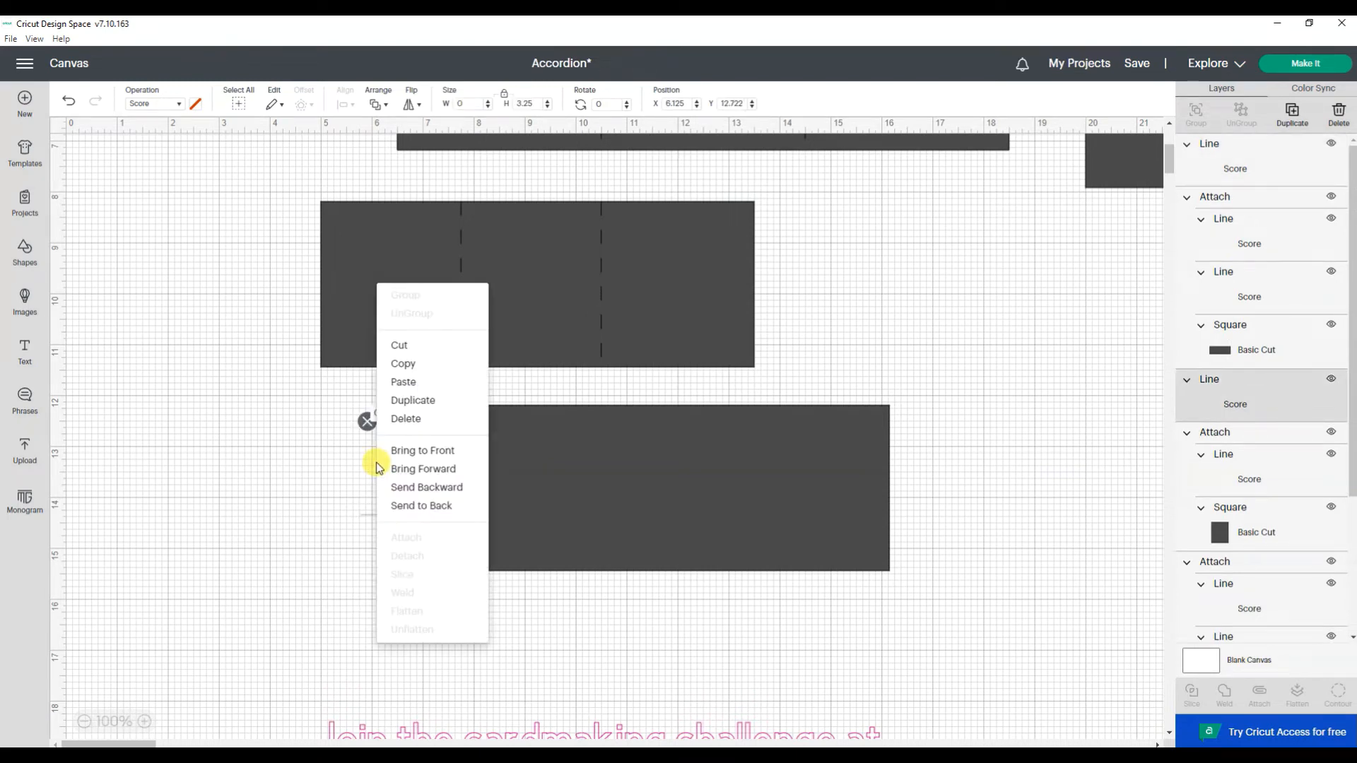
pyautogui.click(403, 401)
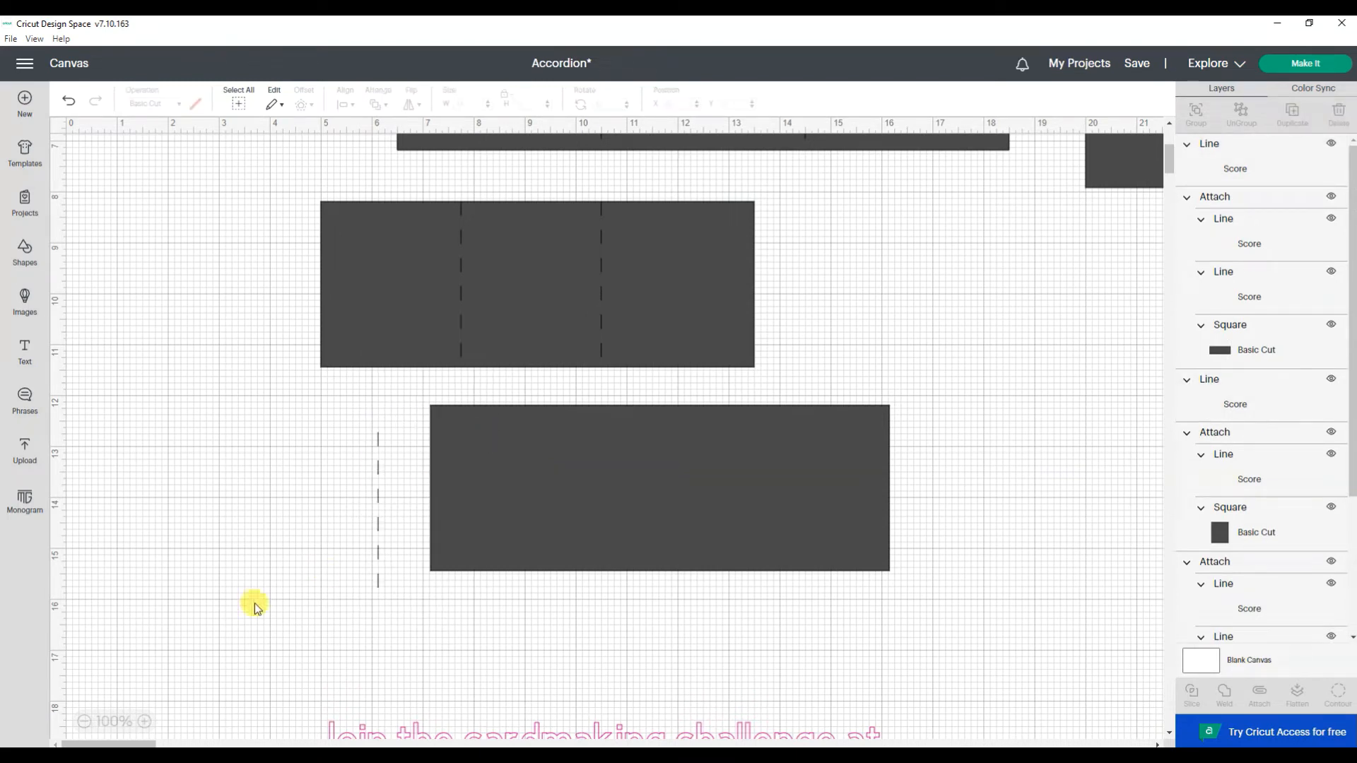
# - Move the two duplicated score lines up beside the original score line next to the 9 inch panel
pyautogui.click(84, 722)
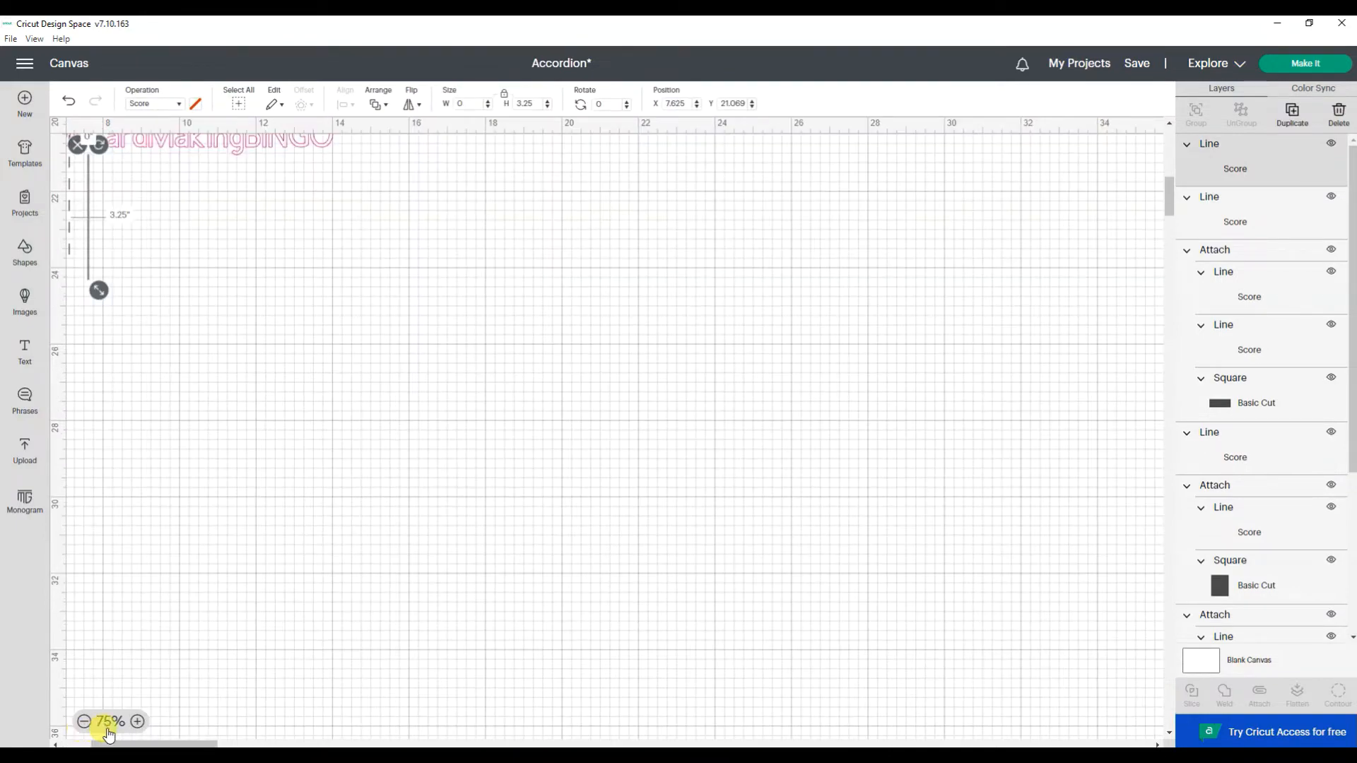
pyautogui.moveTo(127, 740); pyautogui.dragTo(103, 735)
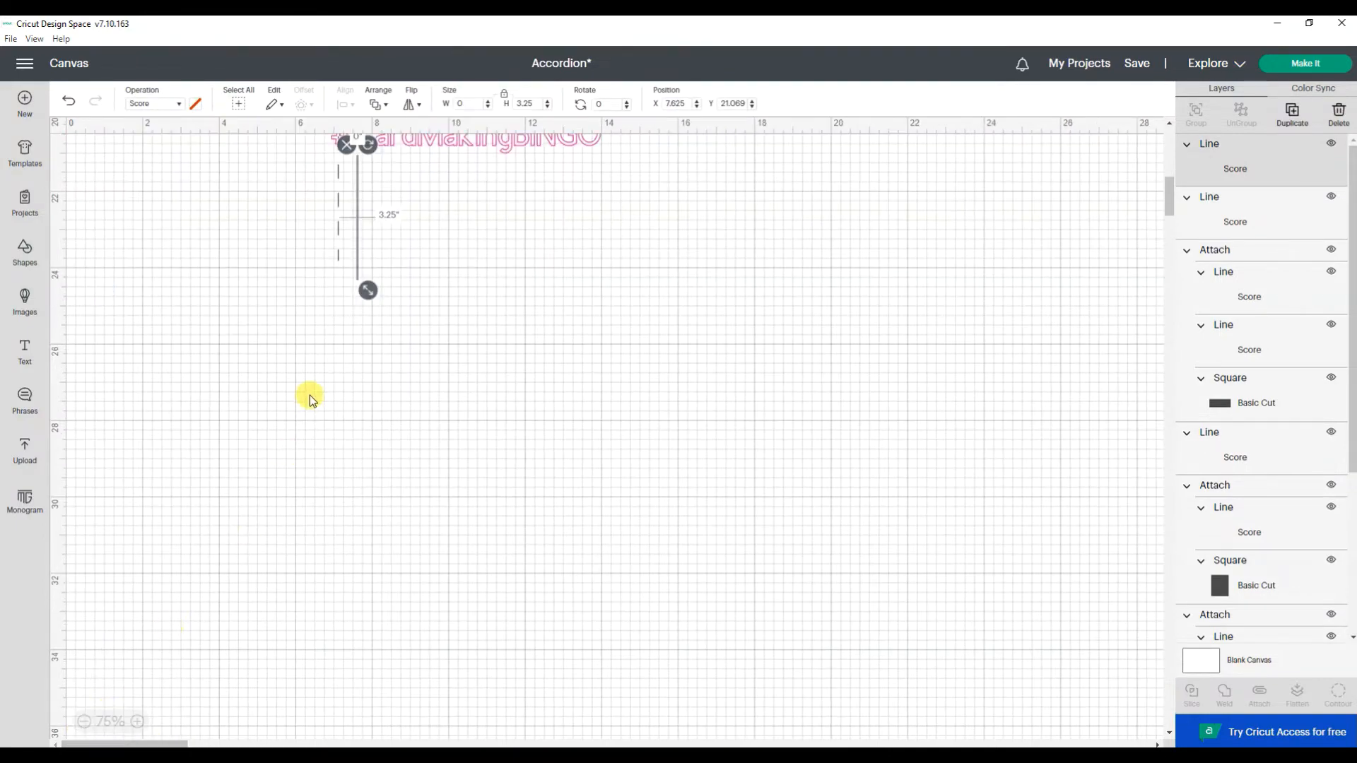
pyautogui.scroll(3, 309, 395)
pyautogui.scroll(1, 357, 475)
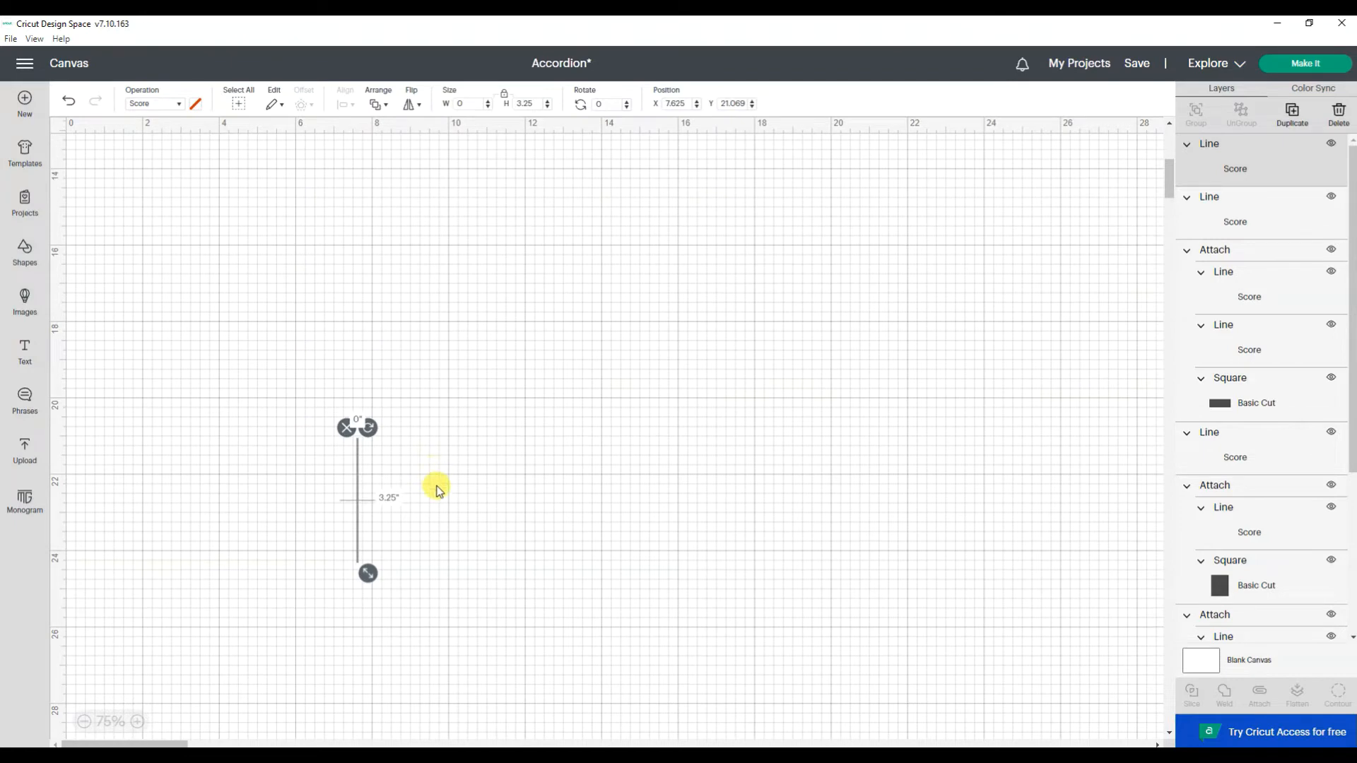
pyautogui.click(433, 482)
pyautogui.moveTo(403, 502); pyautogui.dragTo(267, 202)
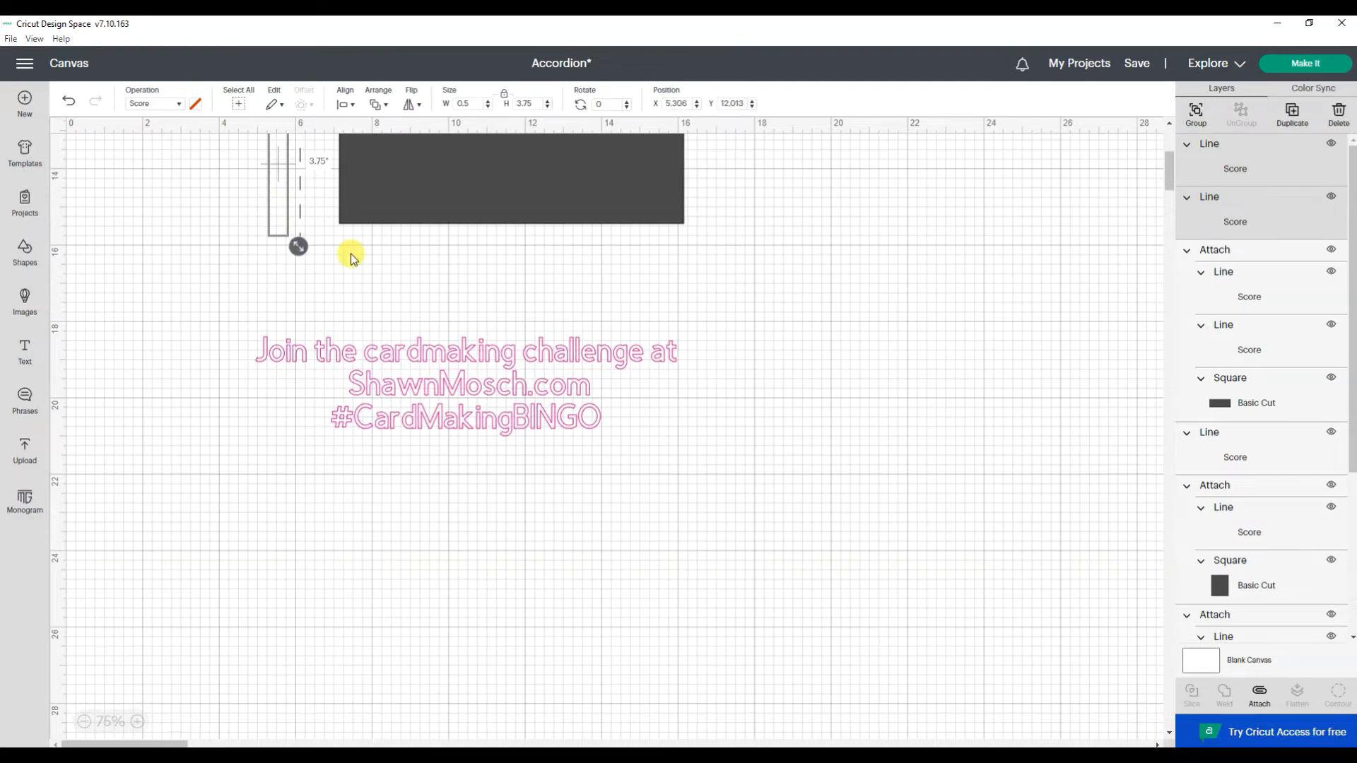
pyautogui.scroll(4, 351, 254)
pyautogui.click(137, 721)
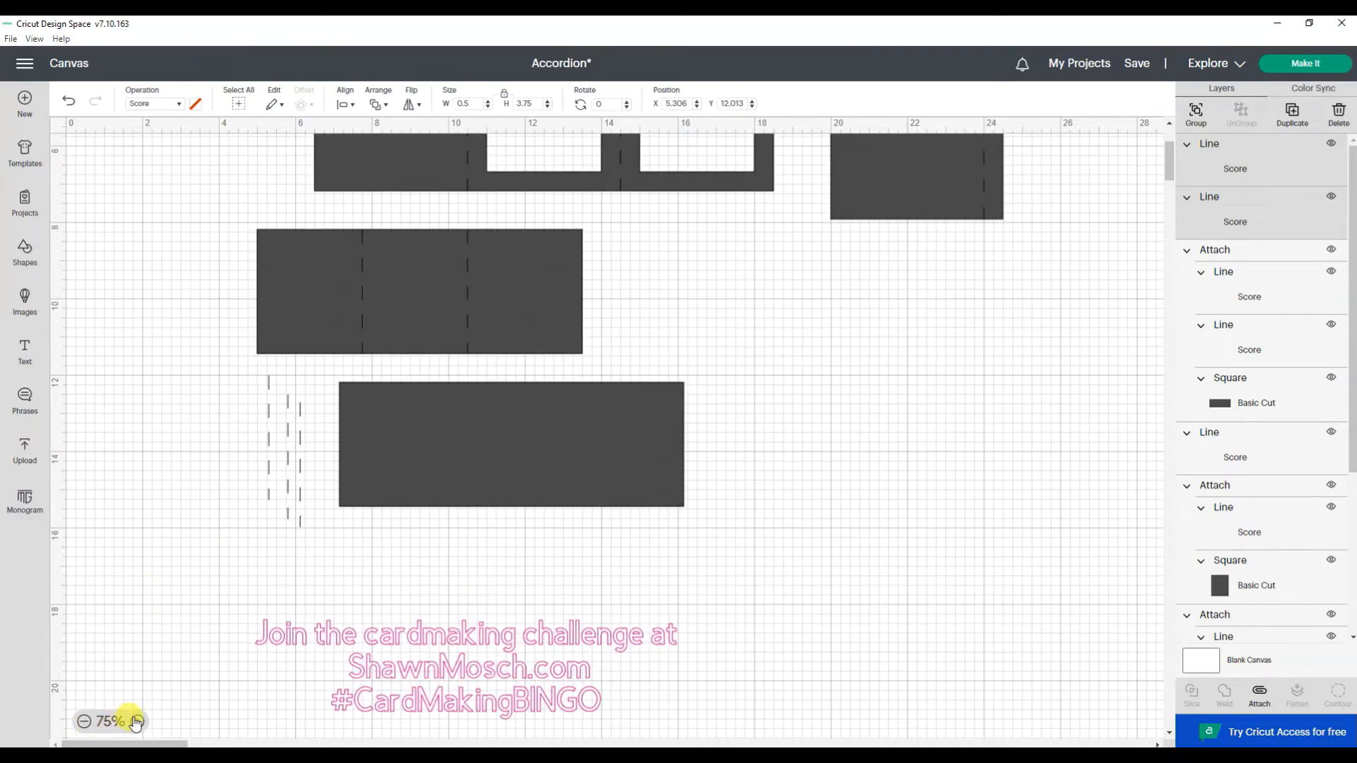
pyautogui.click(152, 364)
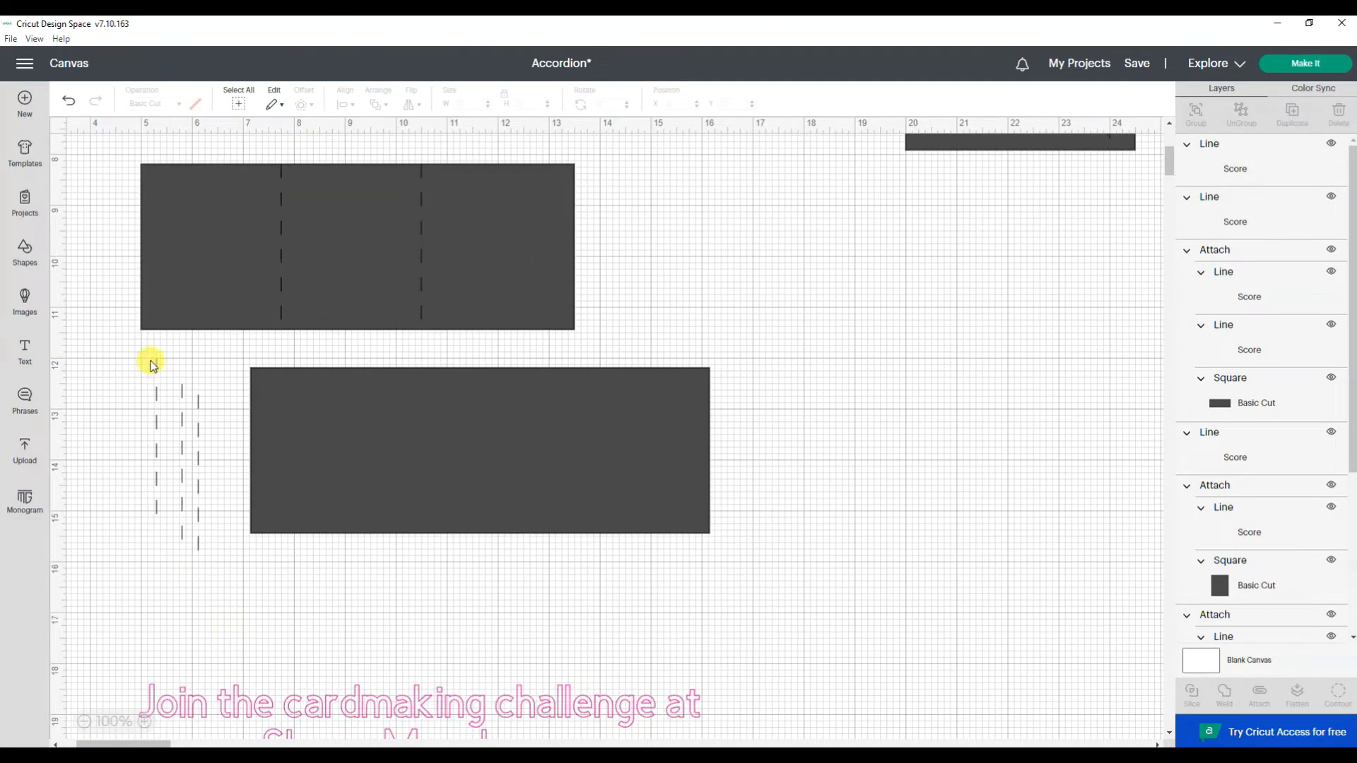
# - Align the 9 inch panel and the three loose score lines to the left and to the top
pyautogui.moveTo(130, 342); pyautogui.dragTo(797, 579)
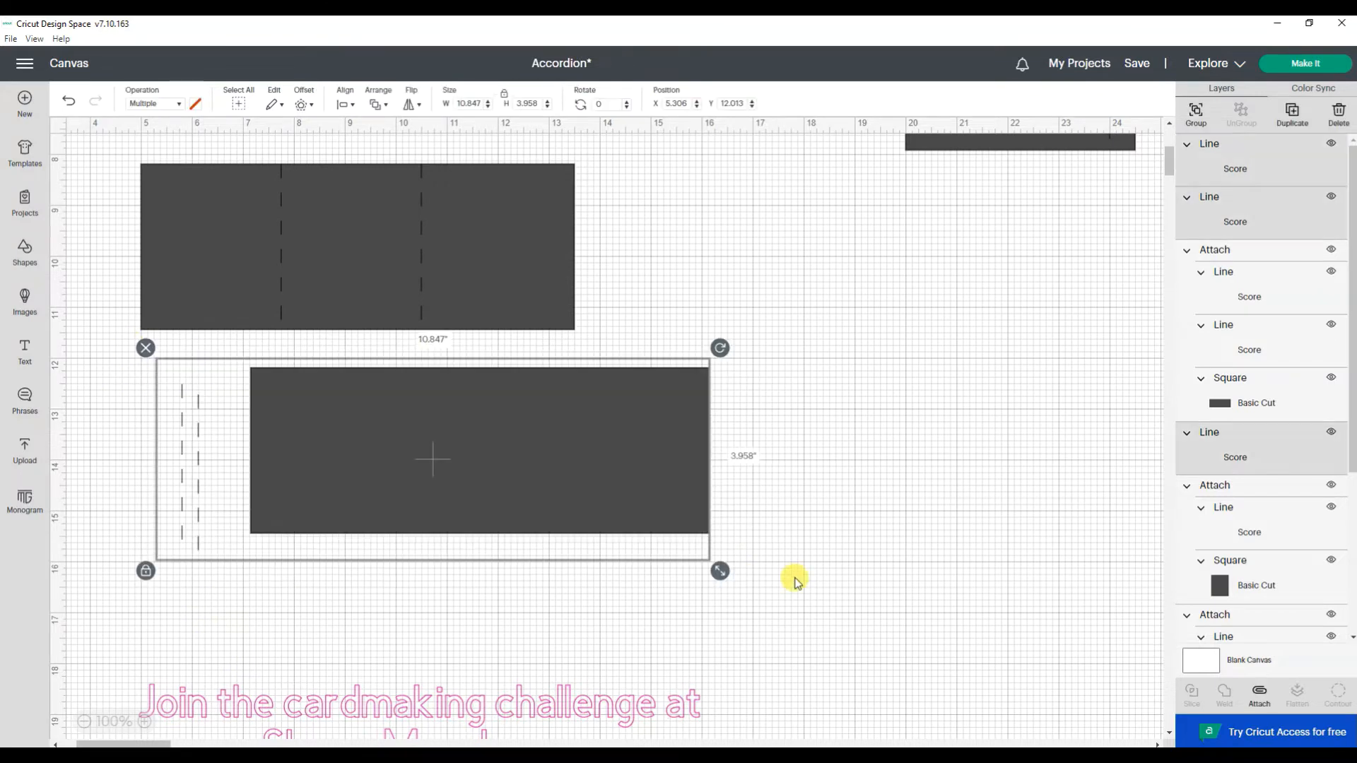
pyautogui.click(347, 106)
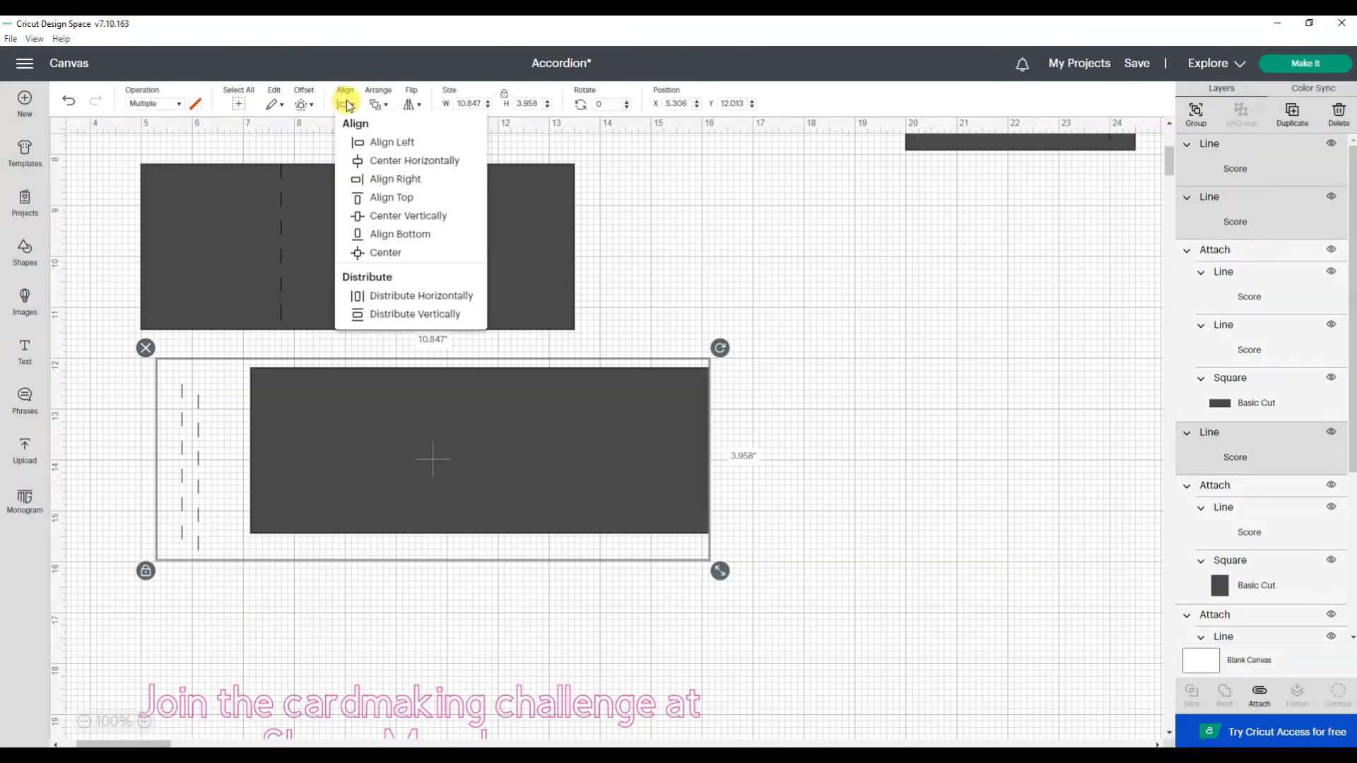
pyautogui.click(355, 149)
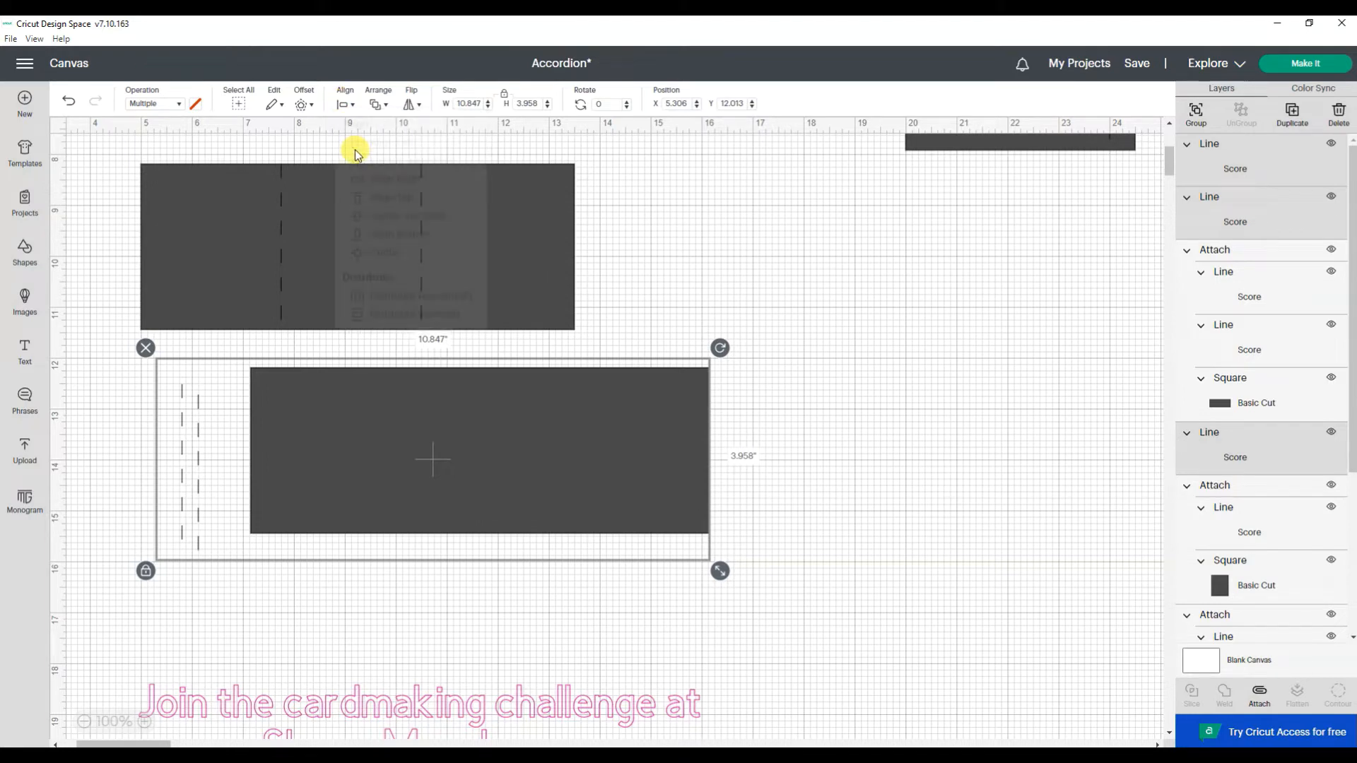
pyautogui.click(347, 105)
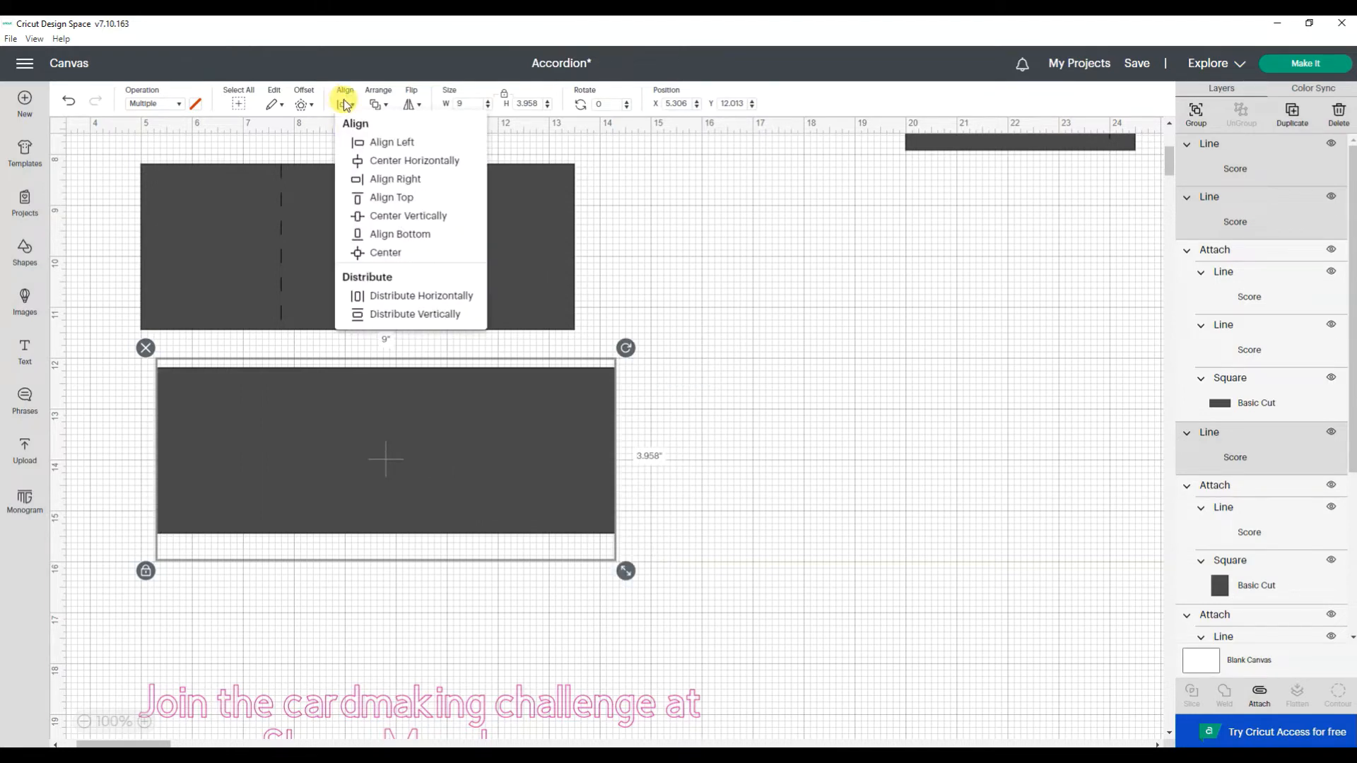
pyautogui.click(367, 202)
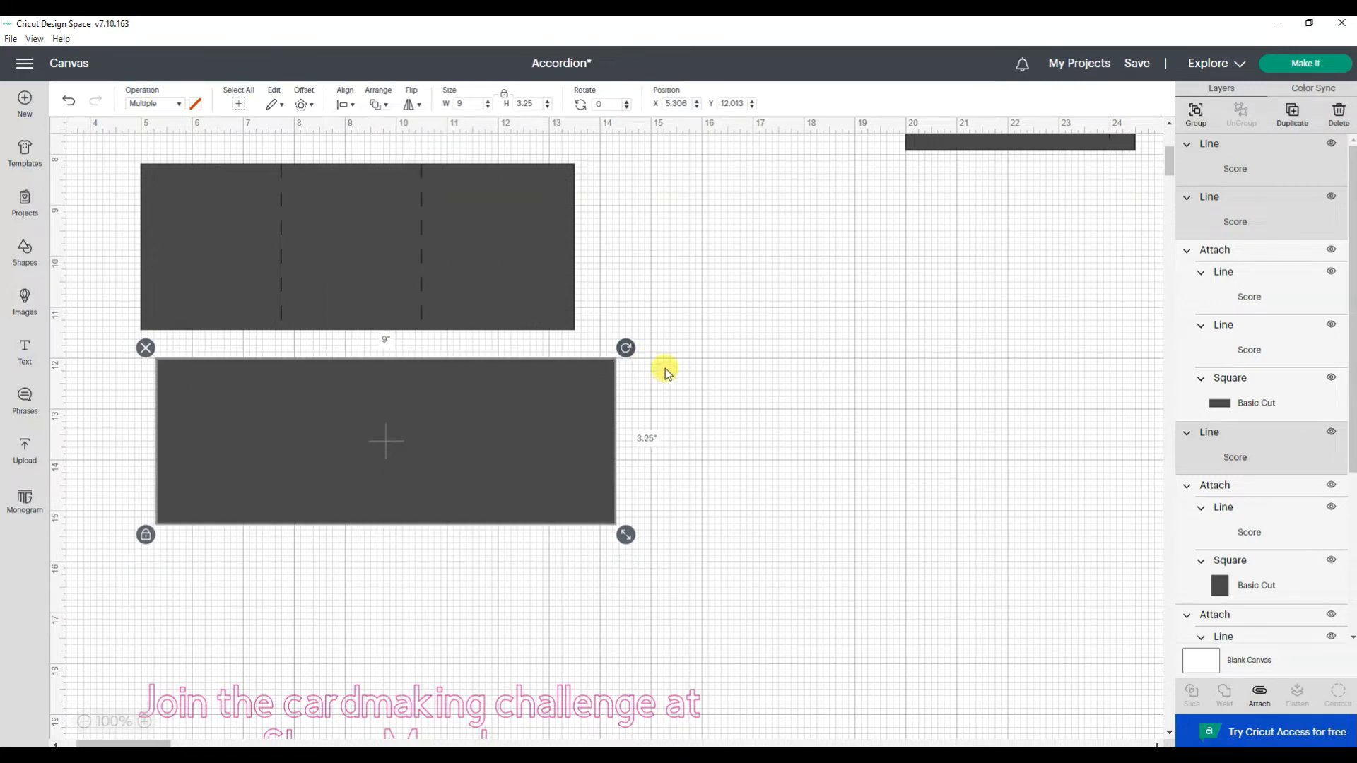
# - Set the X position of the 9 inch panel and its three score lines to 5
pyautogui.click(689, 105)
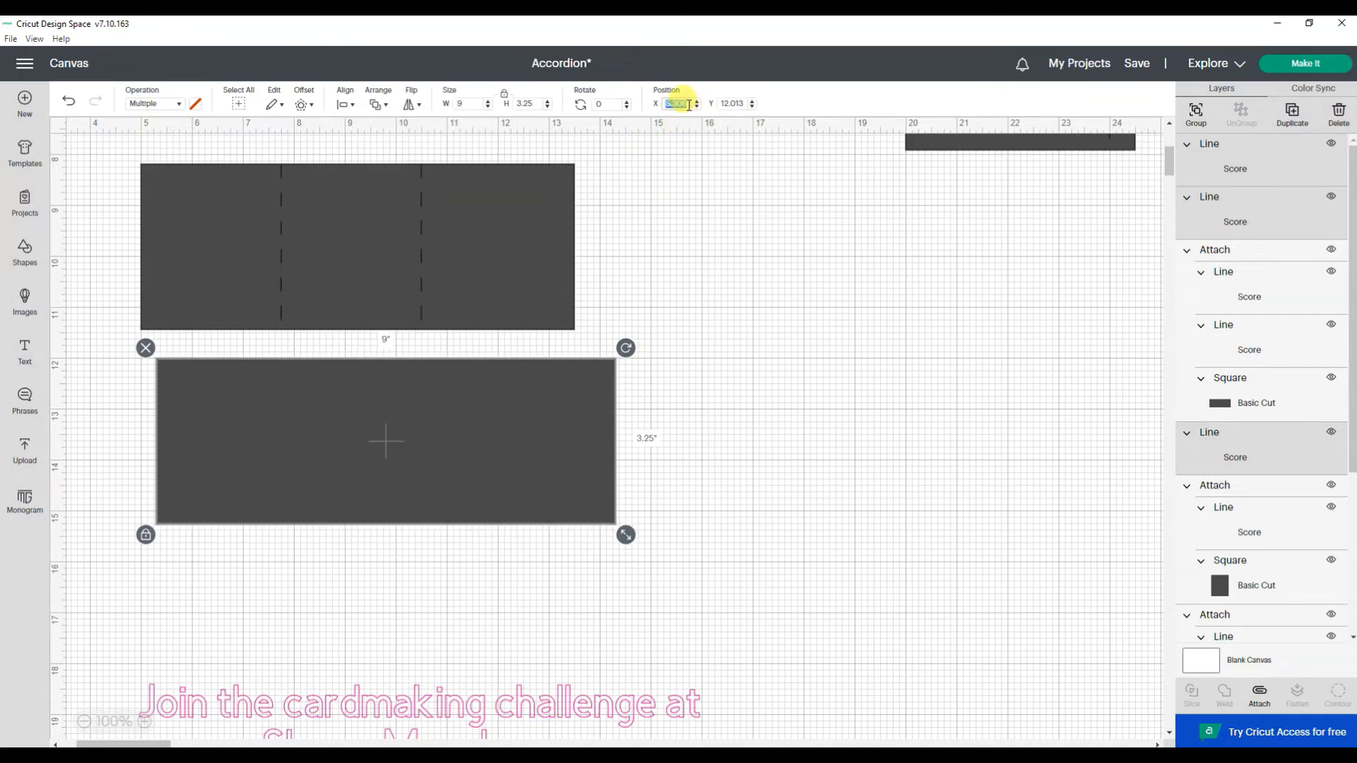
pyautogui.write('5')
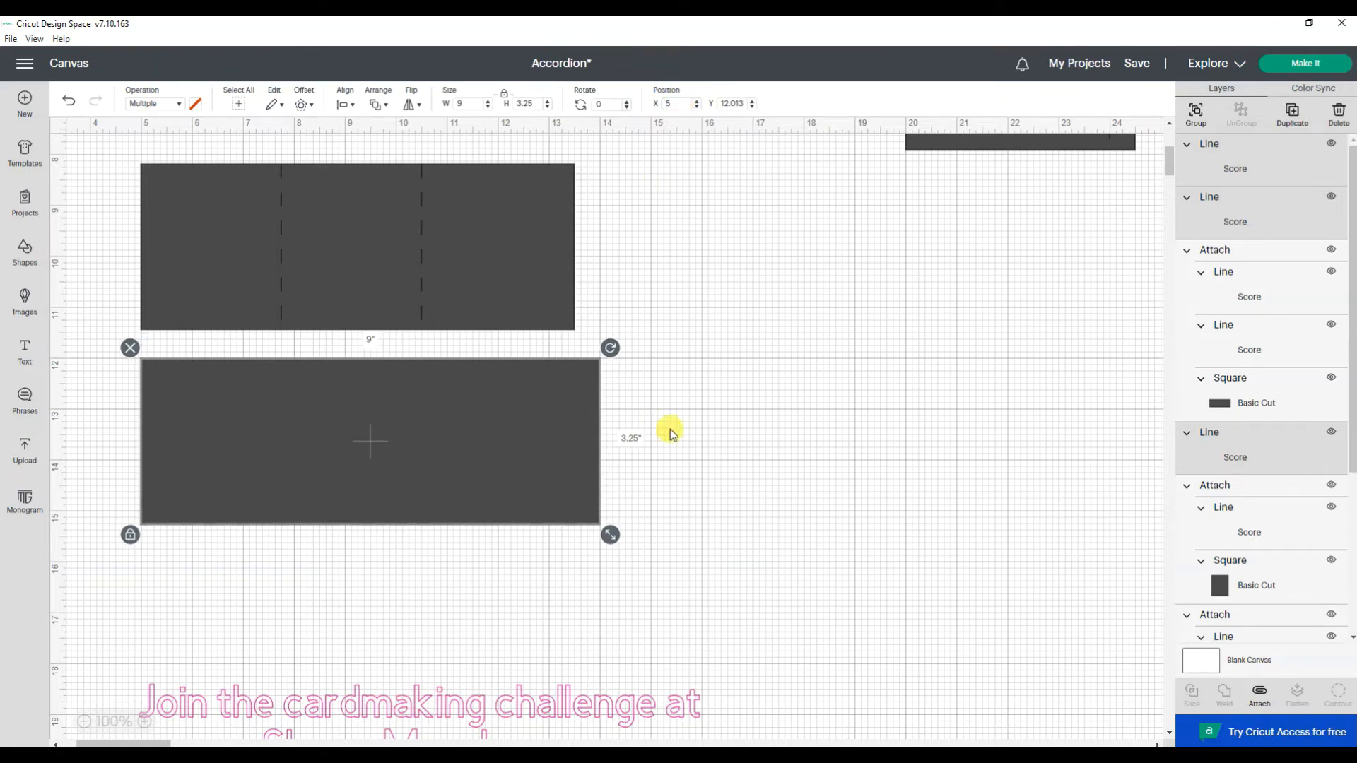
pyautogui.click(675, 431)
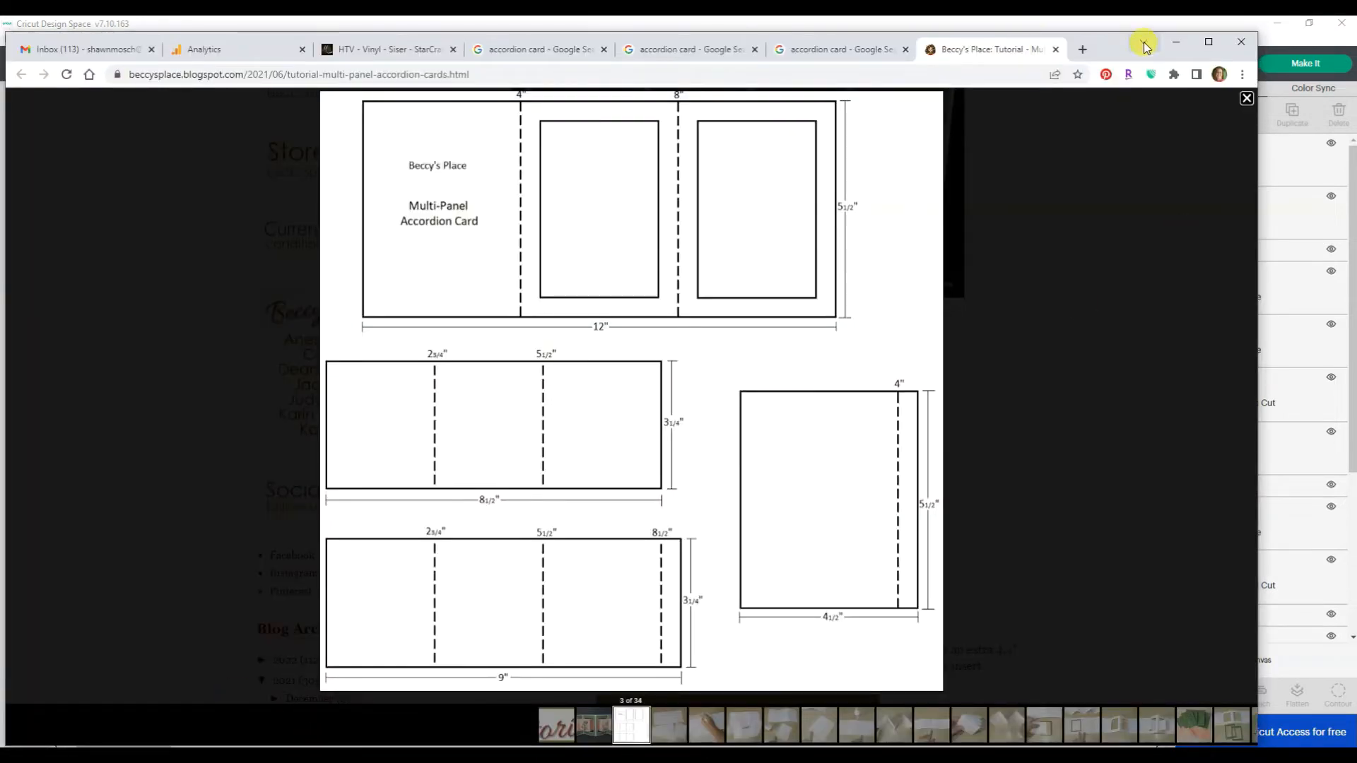
# - Consult the template diagram and set the X position of one score line on the 9 inch panel to 7.75
pyautogui.click(1176, 46)
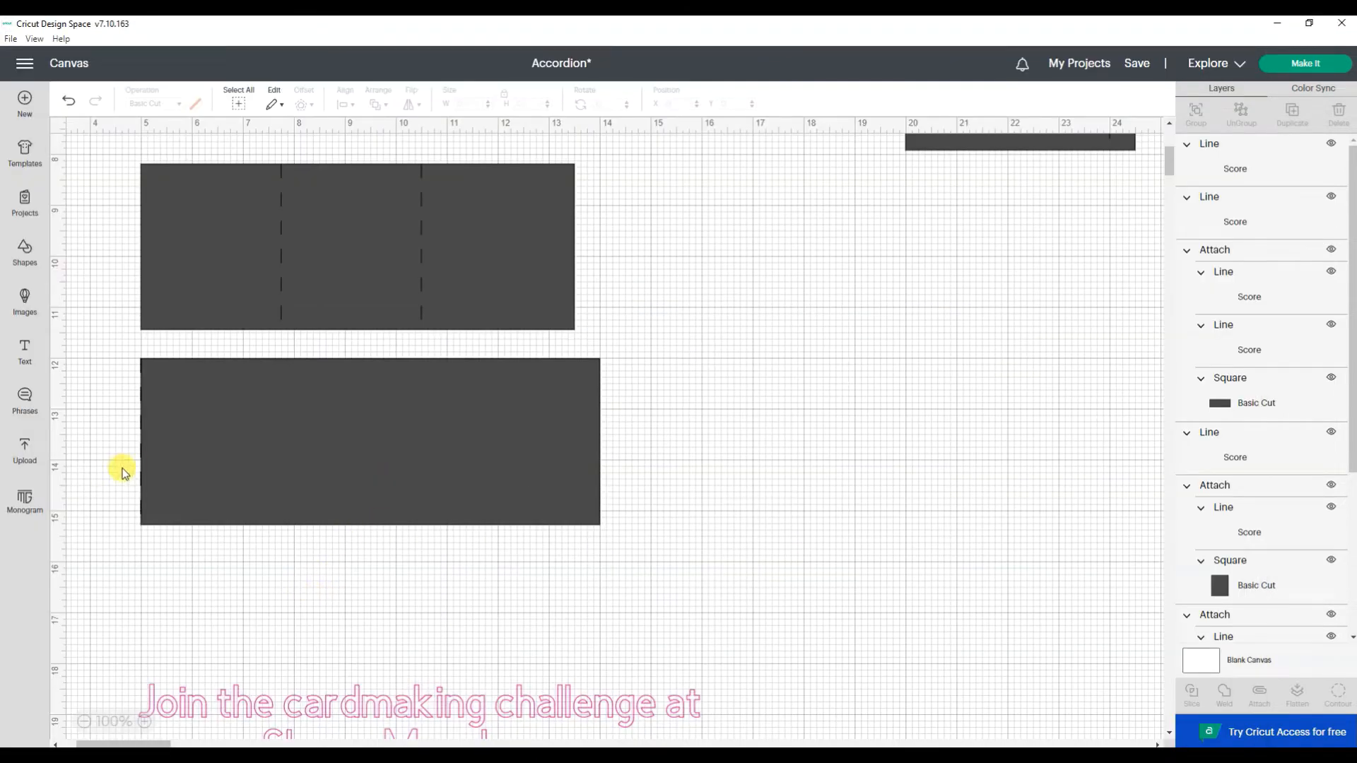
pyautogui.click(141, 456)
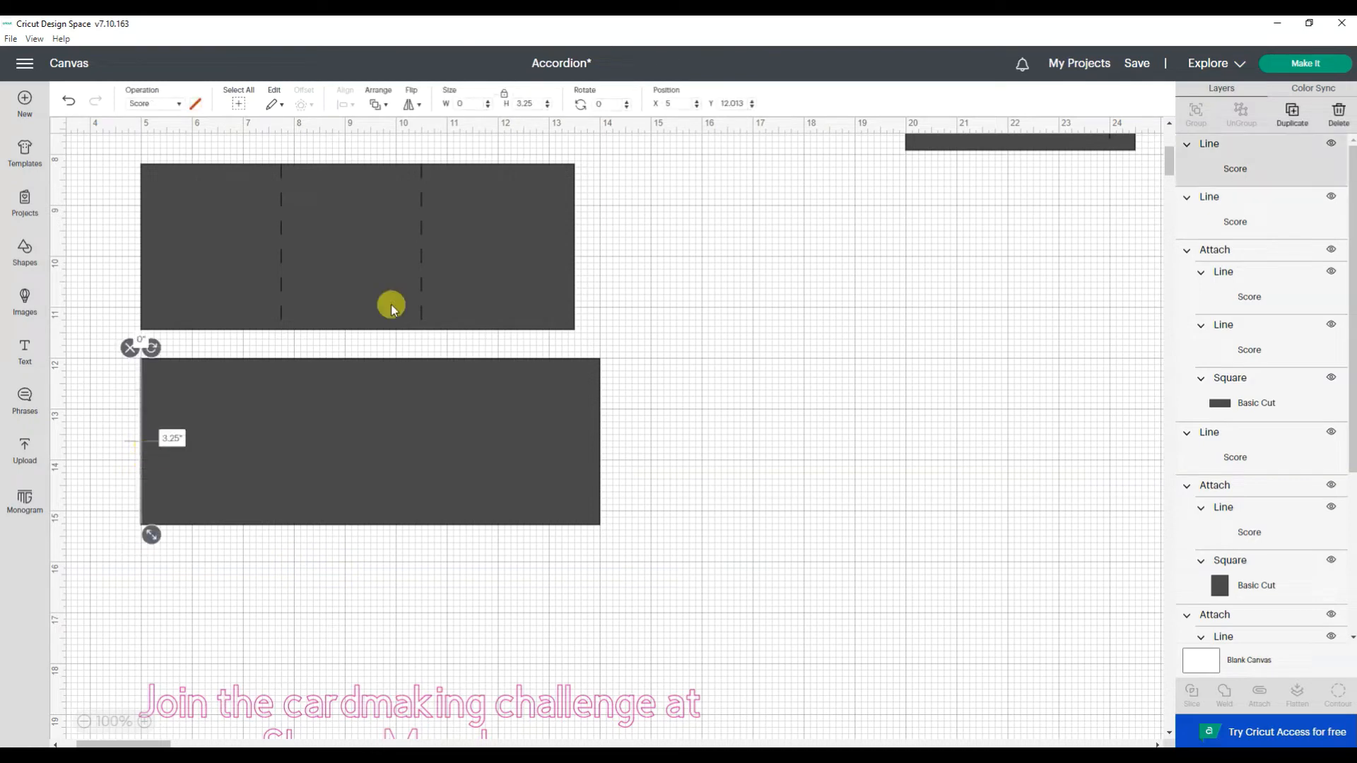
pyautogui.doubleClick(691, 103)
pyautogui.write('7')
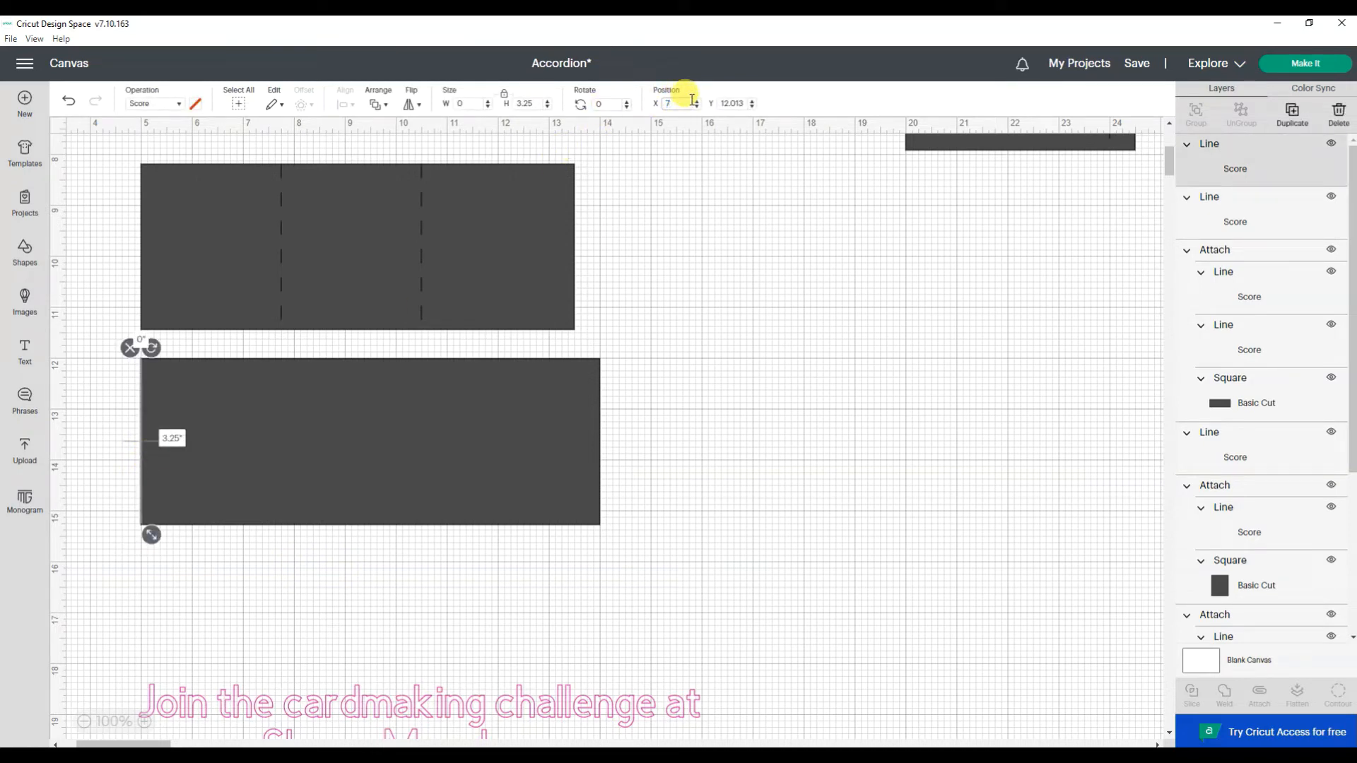
pyautogui.write('.75')
pyautogui.press('Return')
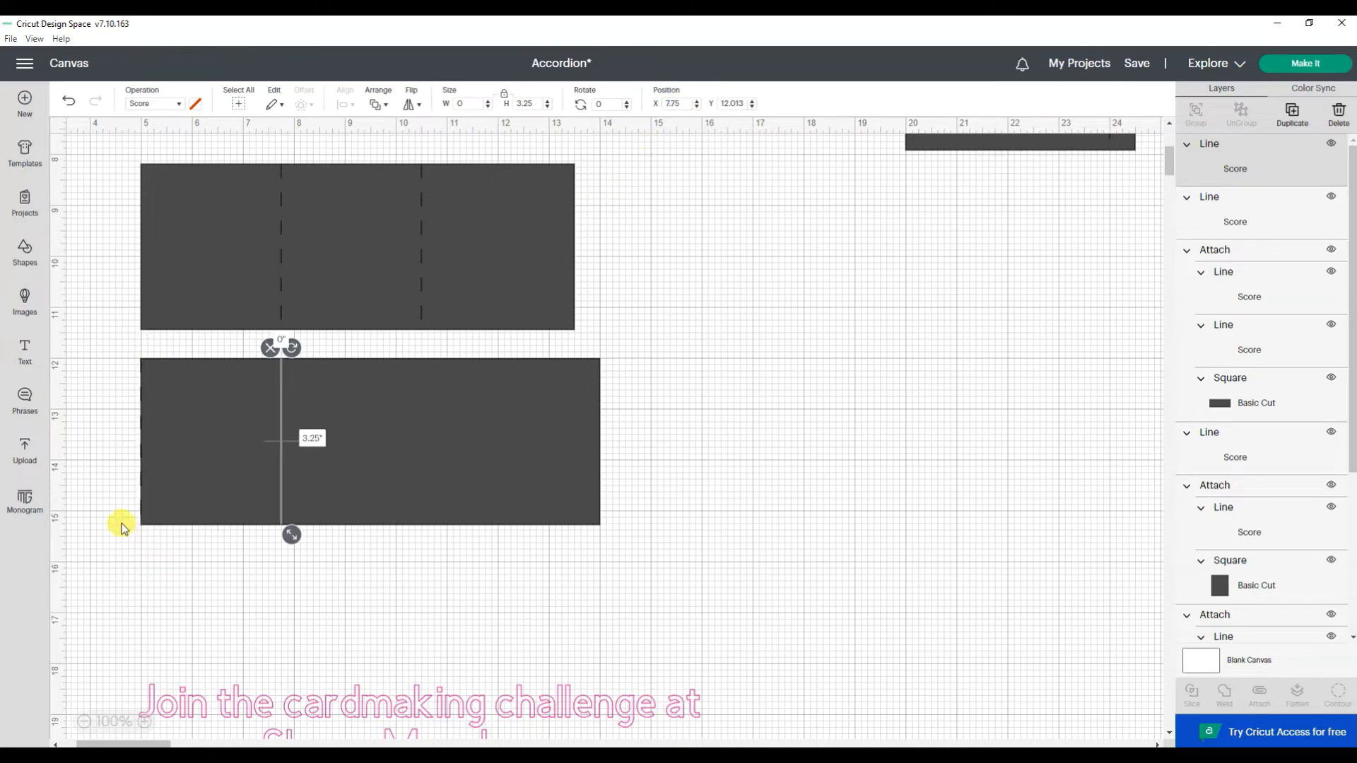
# - Set the X position of a second score line on the 9 inch panel to 10.5
pyautogui.click(142, 443)
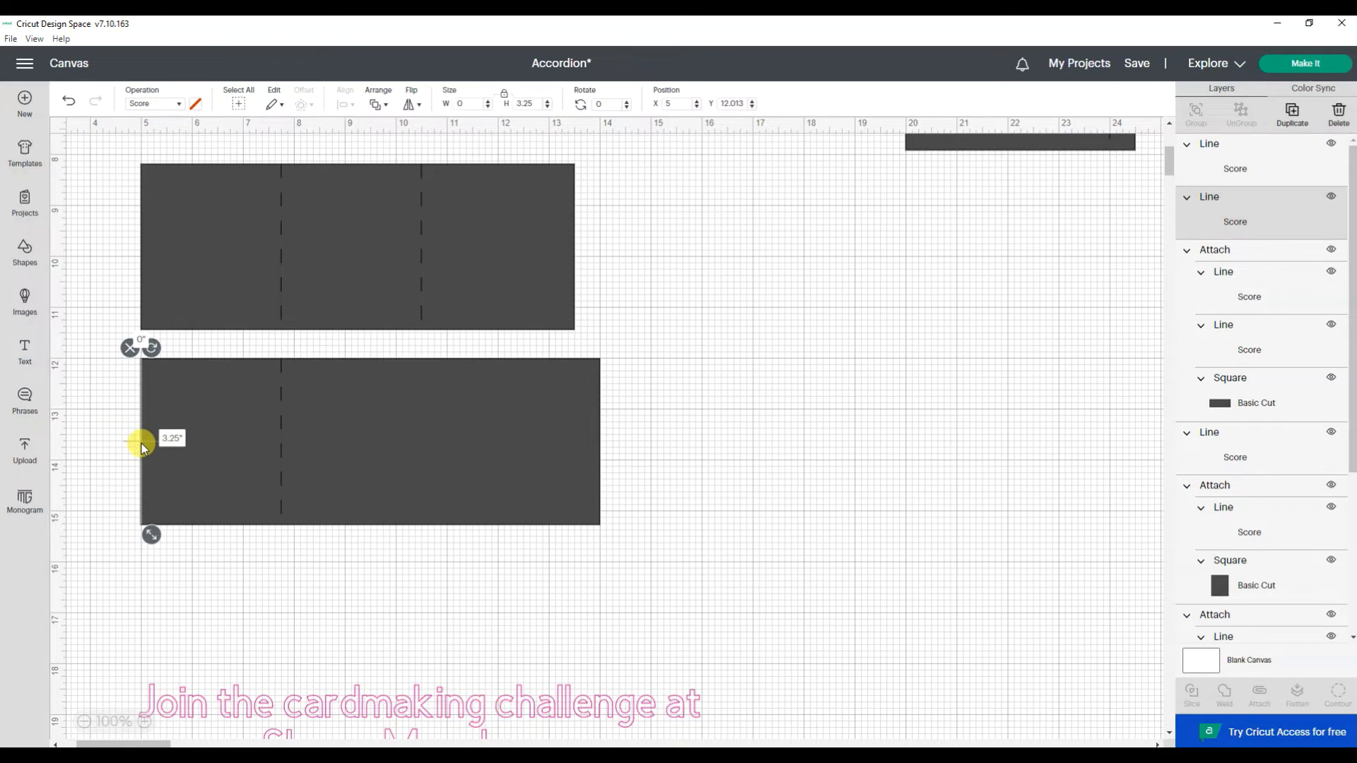
pyautogui.doubleClick(675, 105)
pyautogui.press('Return')
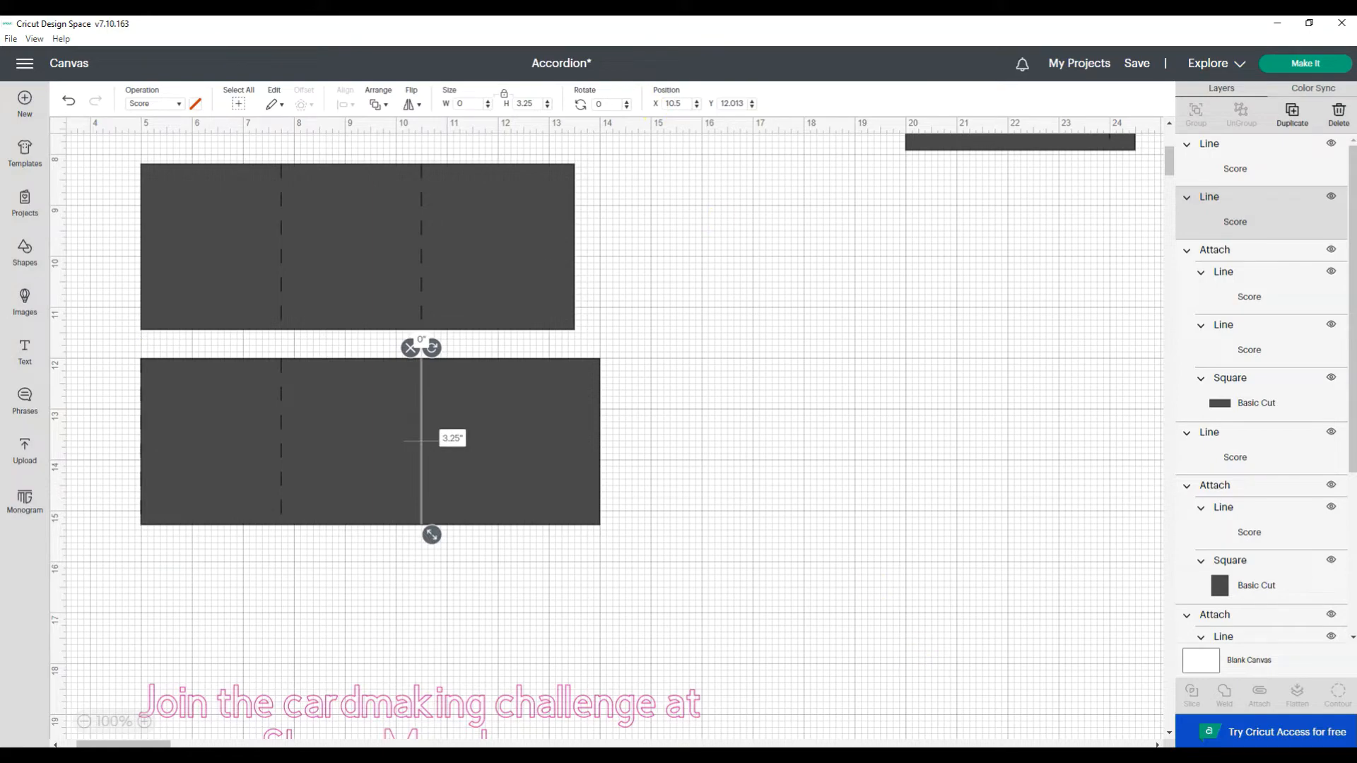
# - Recheck the template diagram and set the X position of the 9 inch panel's remaining score line to 13.5
pyautogui.moveTo(374, 756)
pyautogui.click(374, 700)
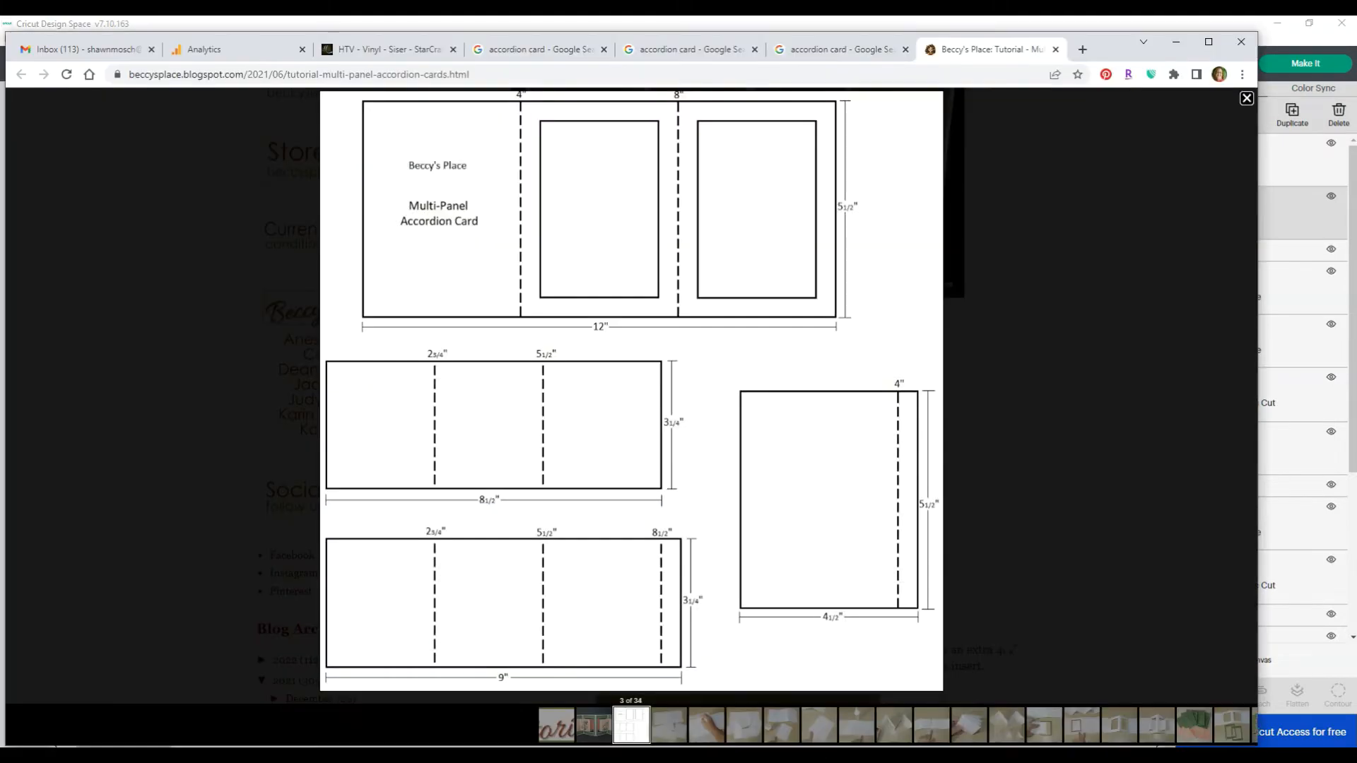
pyautogui.hotkey('alt', 'Tab')
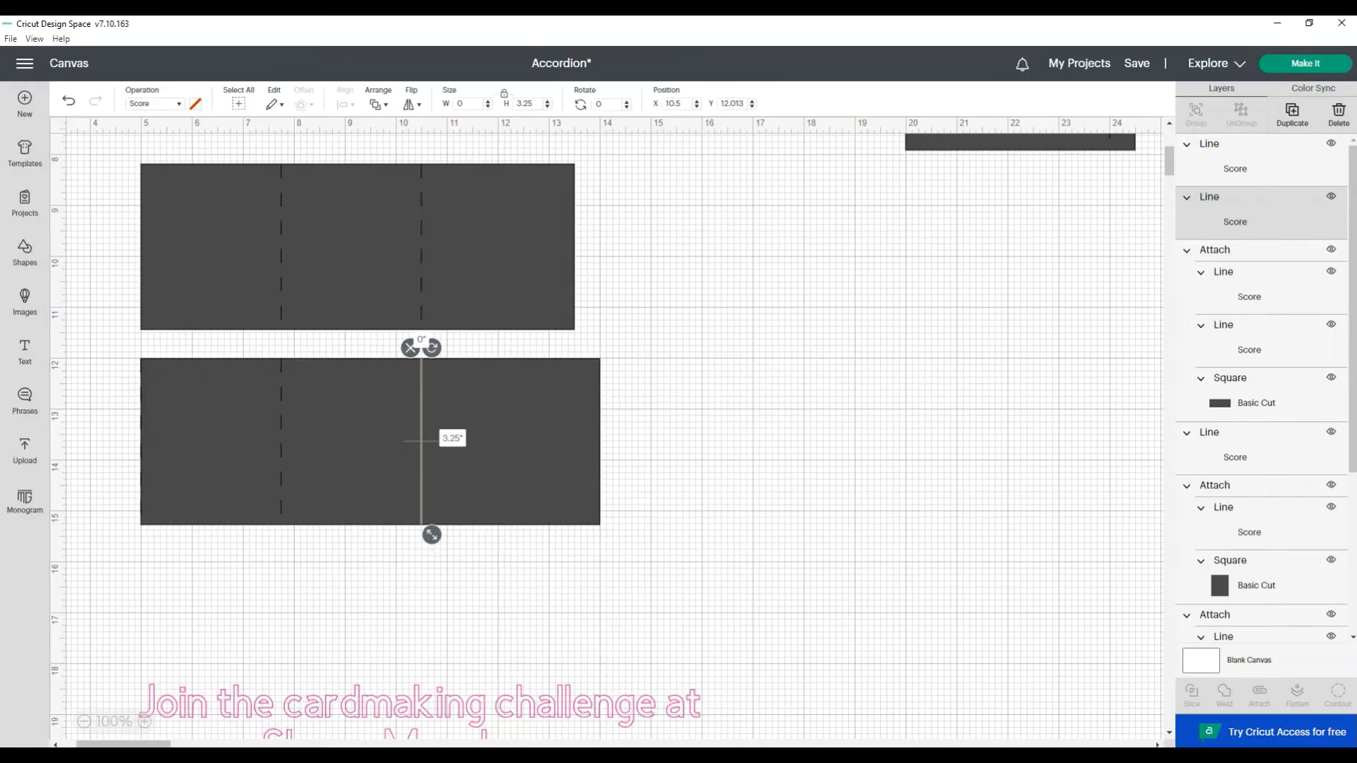
pyautogui.click(293, 634)
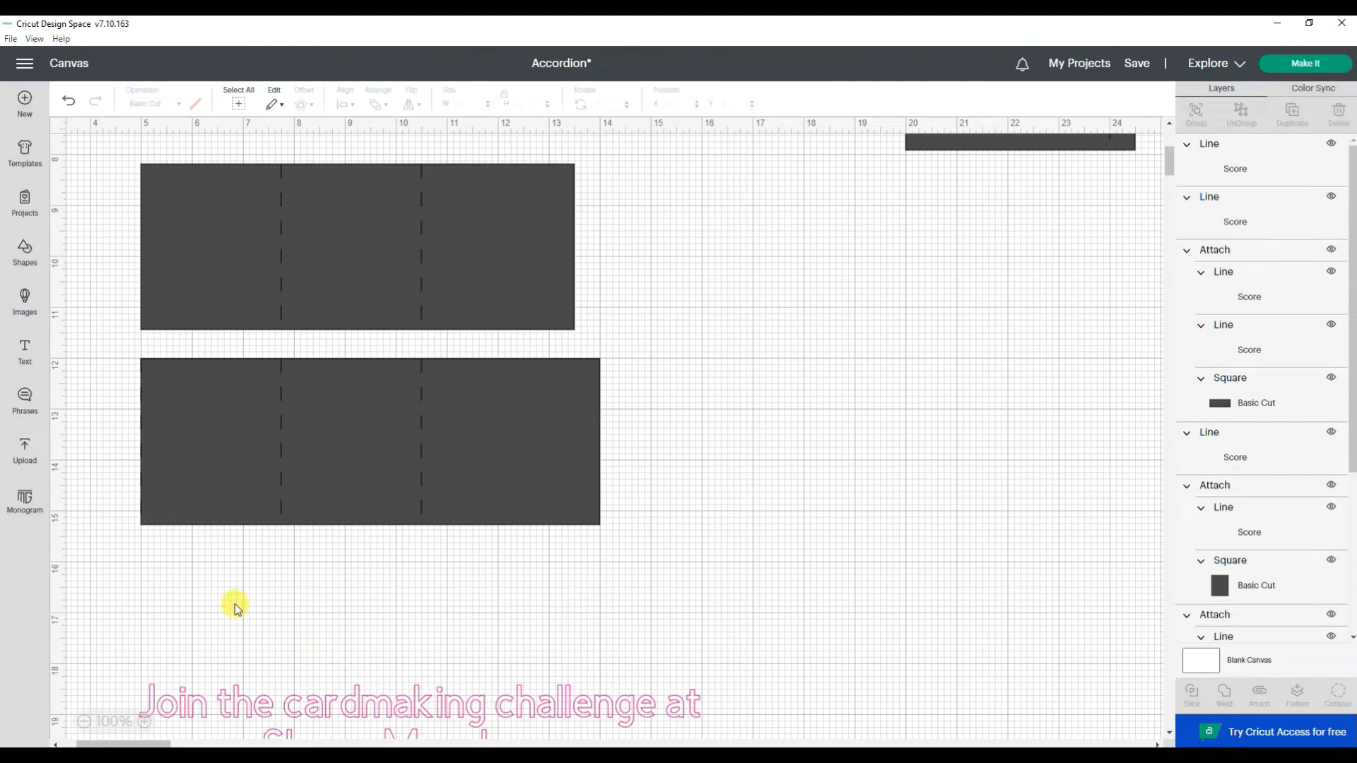
pyautogui.click(141, 470)
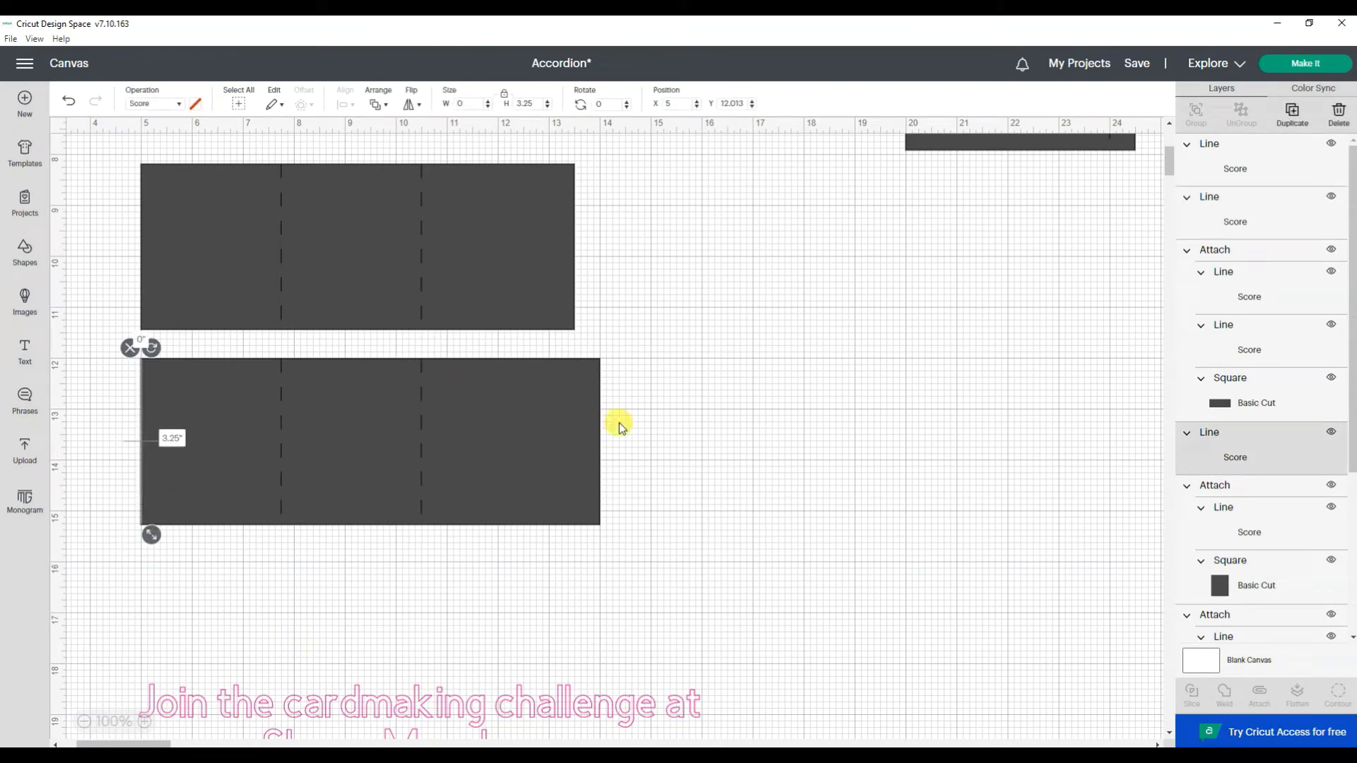
pyautogui.doubleClick(678, 104)
pyautogui.write('13.5')
pyautogui.press('Return')
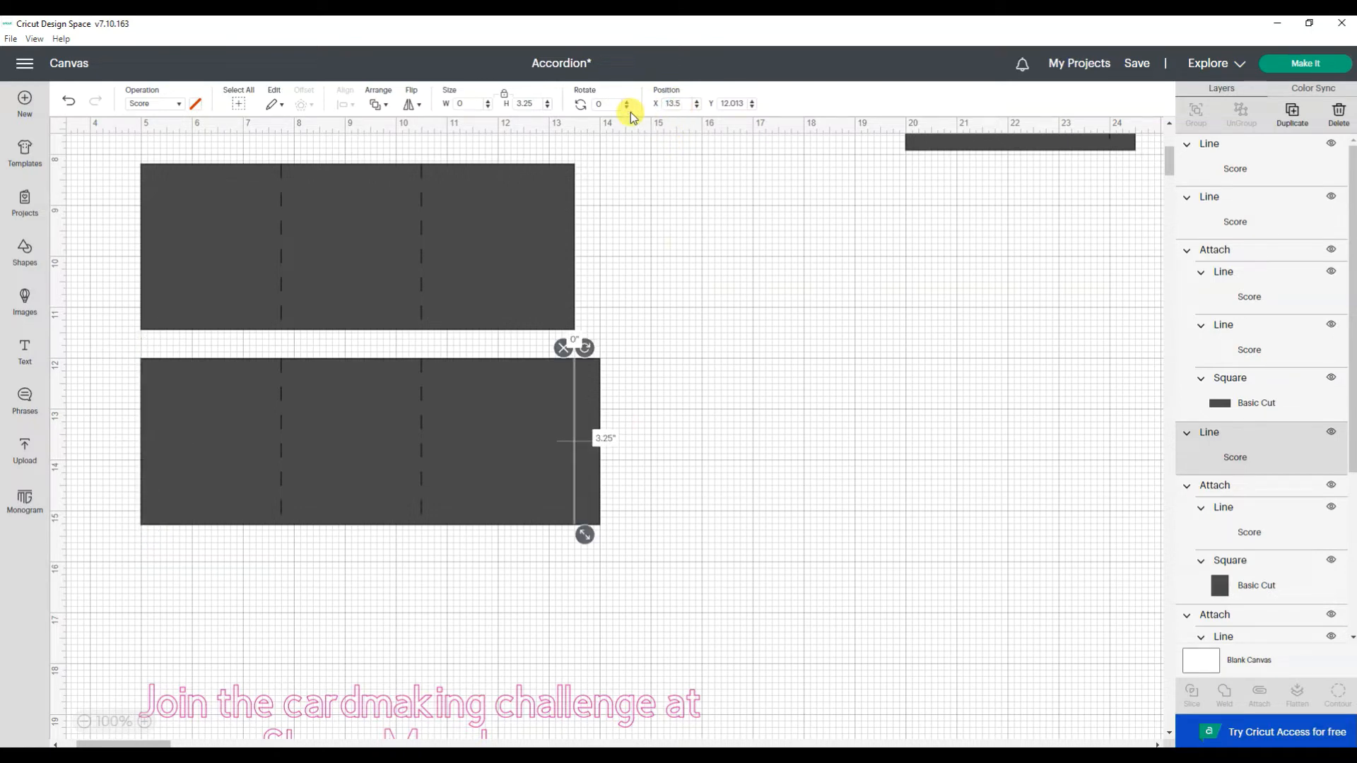
pyautogui.click(963, 525)
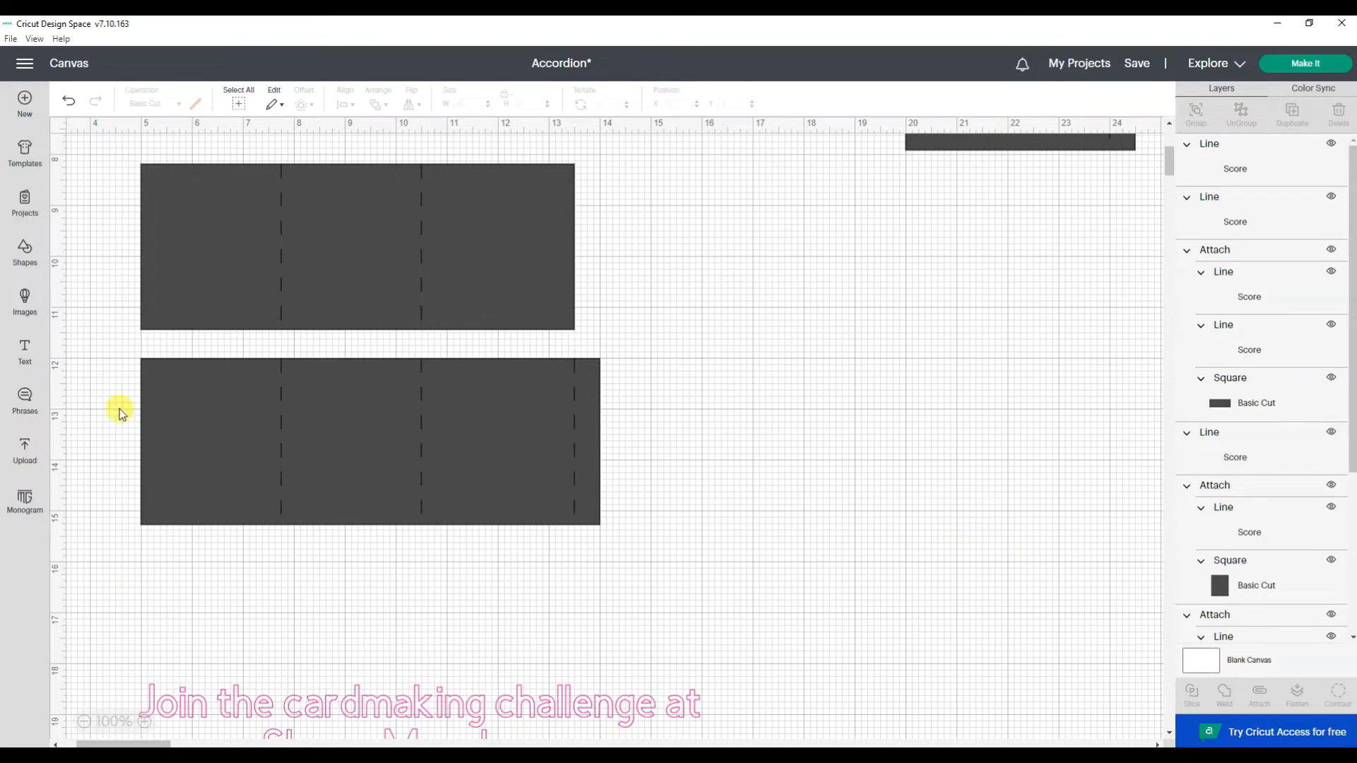
# - Attach the three score lines to the 9 inch wide panel
pyautogui.moveTo(108, 345); pyautogui.dragTo(721, 597)
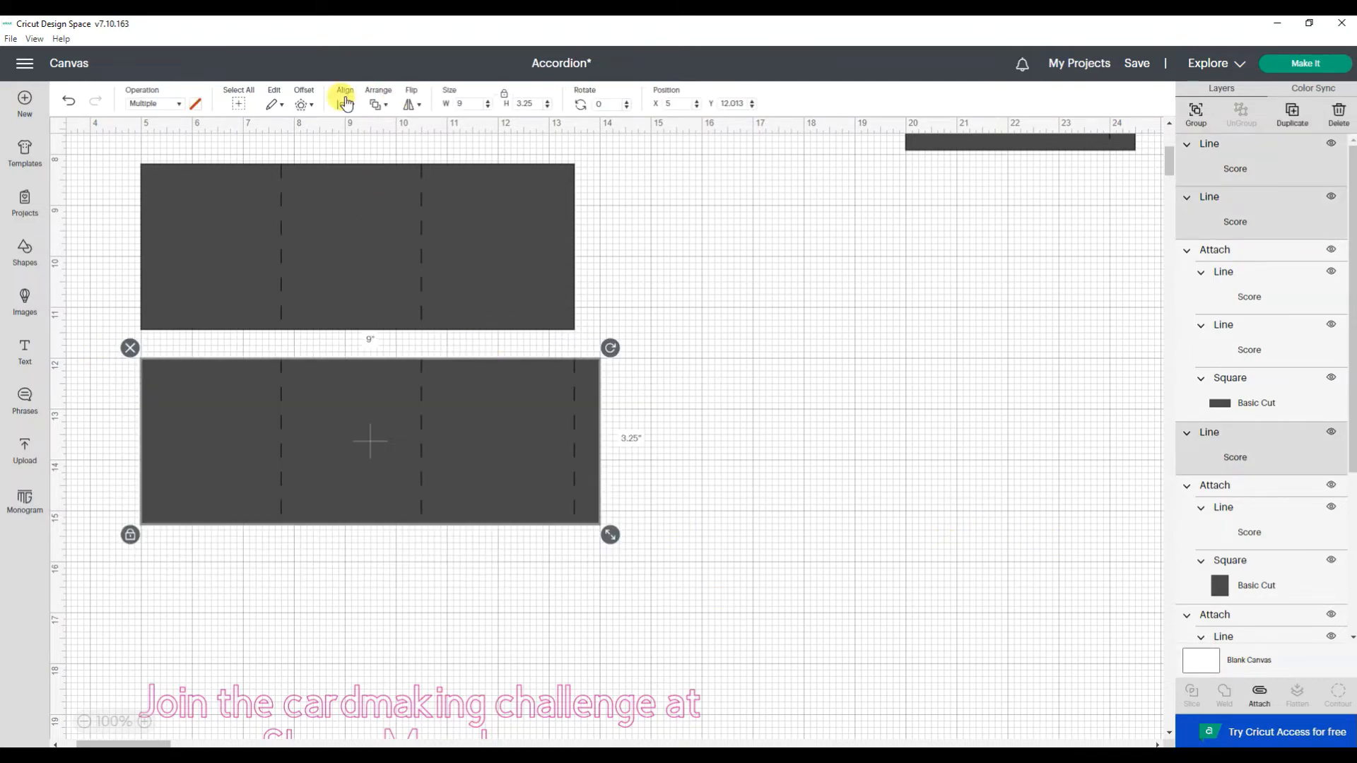
pyautogui.click(1260, 699)
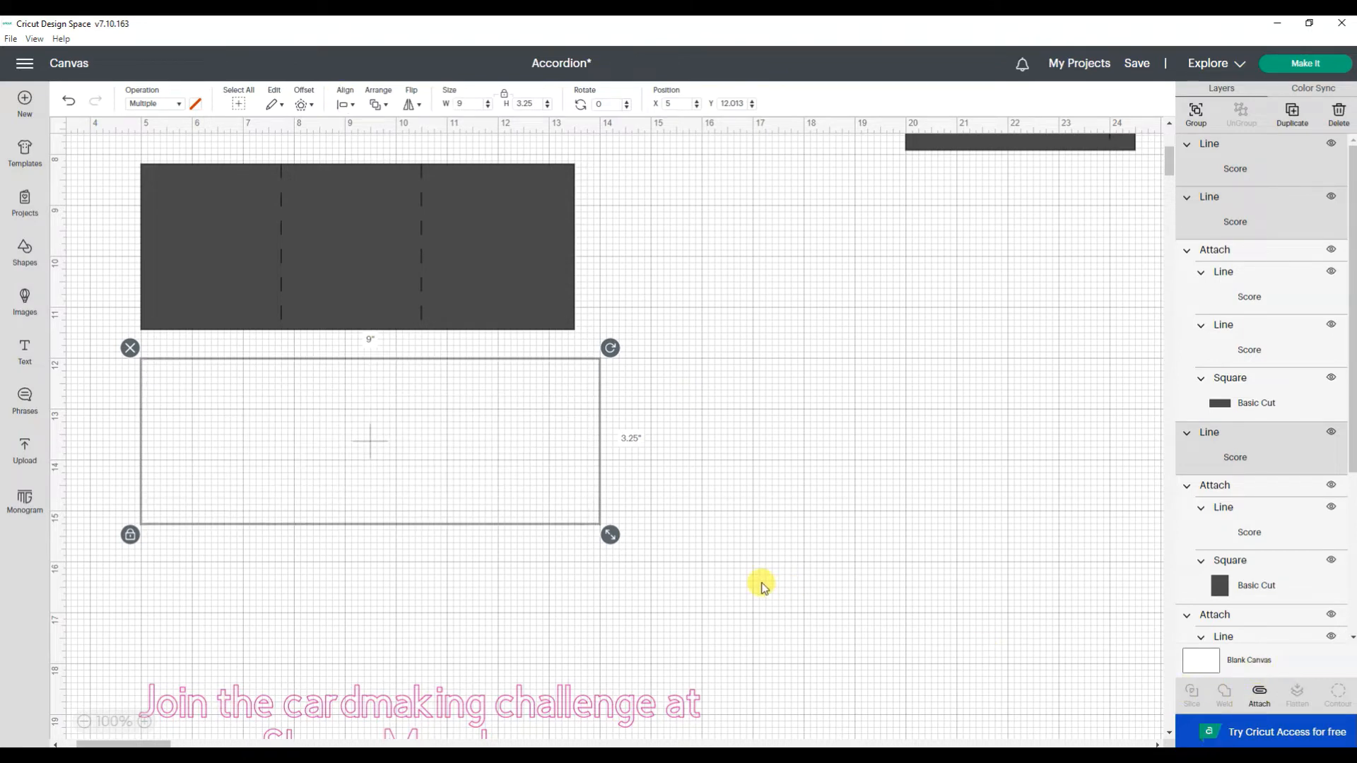
pyautogui.click(84, 722)
pyautogui.click(84, 721)
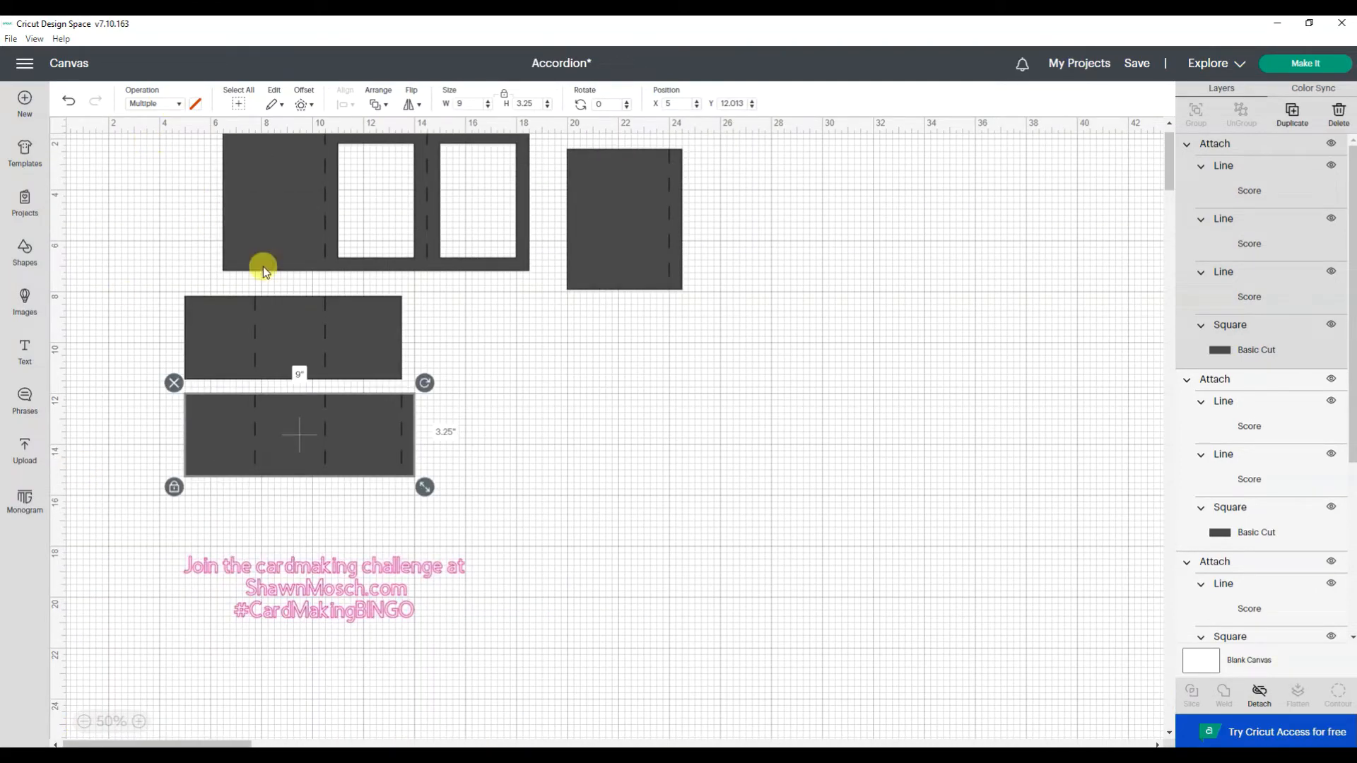
pyautogui.click(381, 275)
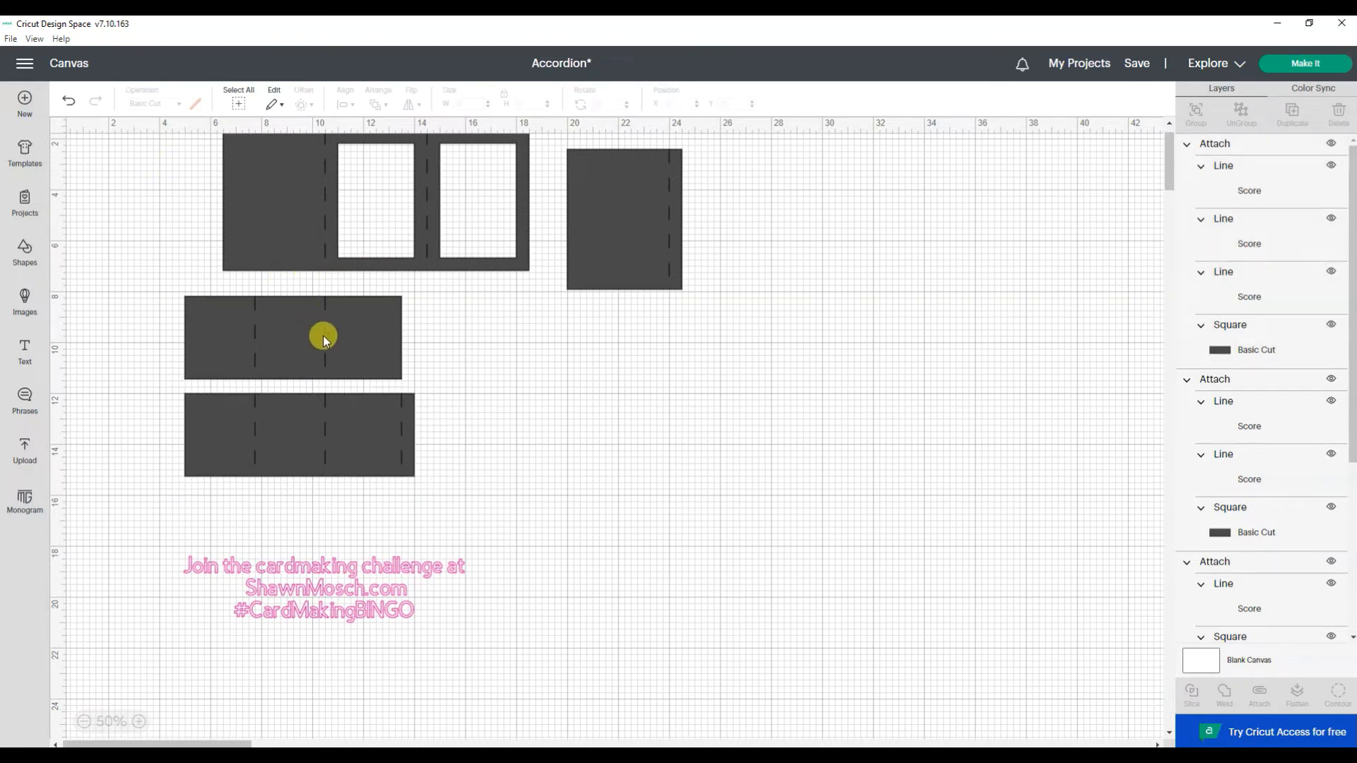
# - Gather the card pieces together, moving the two 3.25 inch high panels over the windowed panel and the 4.5 by 5.5 inch panel closer
pyautogui.moveTo(345, 357); pyautogui.dragTo(515, 223)
pyautogui.moveTo(372, 450); pyautogui.dragTo(525, 224)
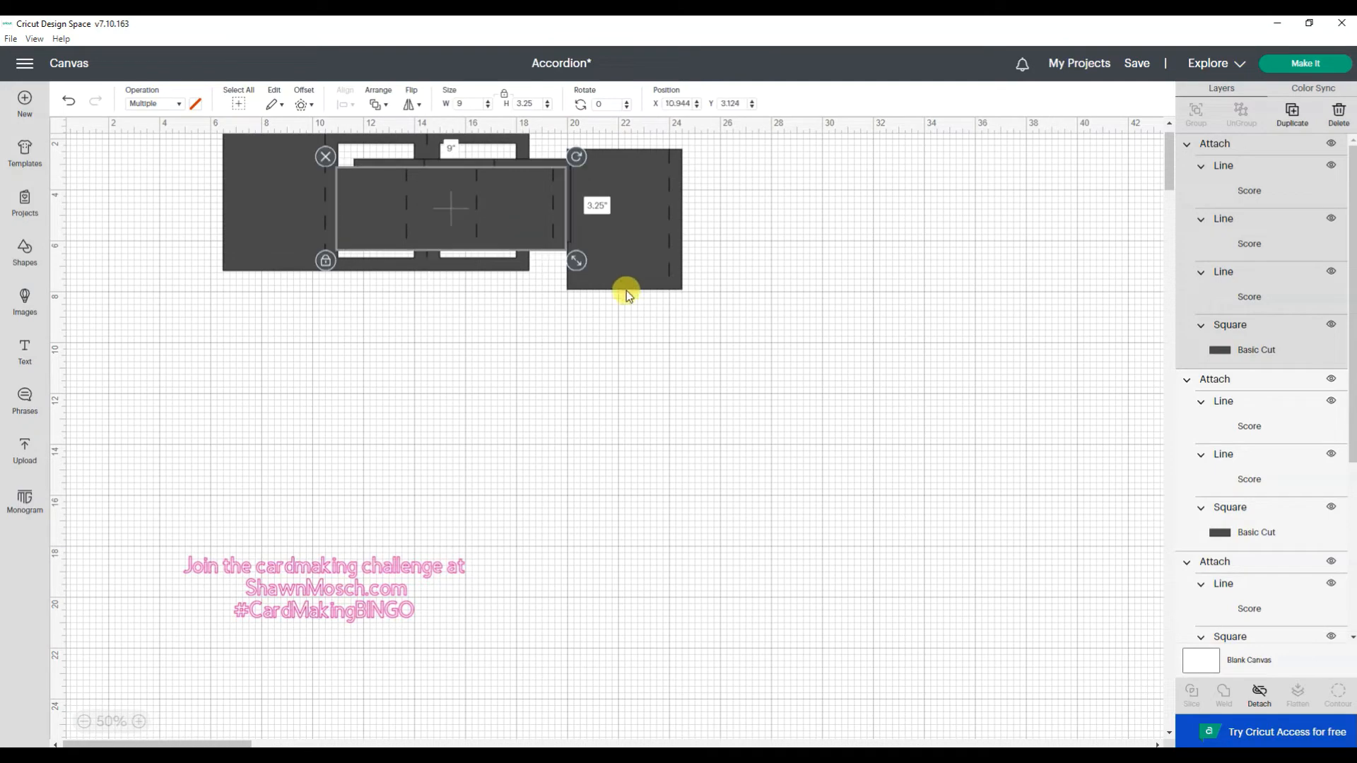
pyautogui.click(139, 721)
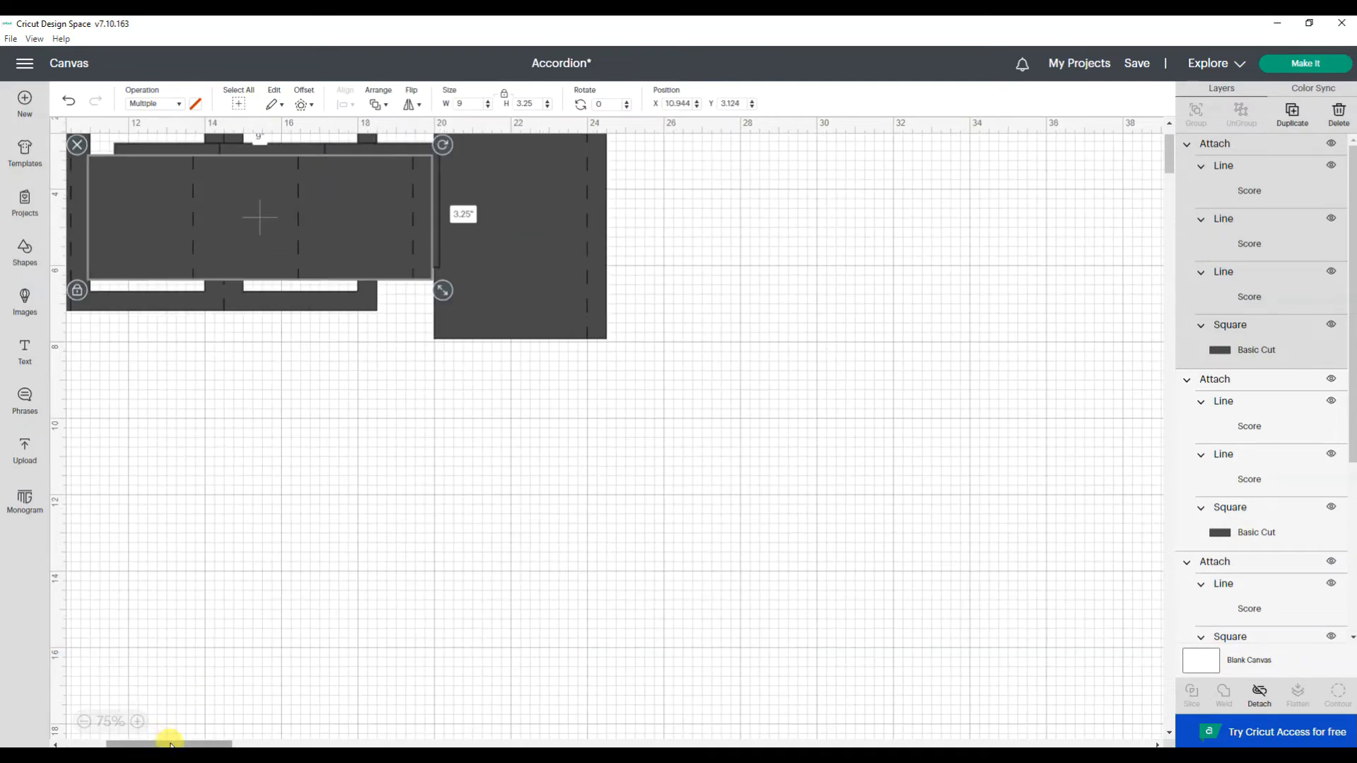
pyautogui.moveTo(166, 741); pyautogui.dragTo(124, 741)
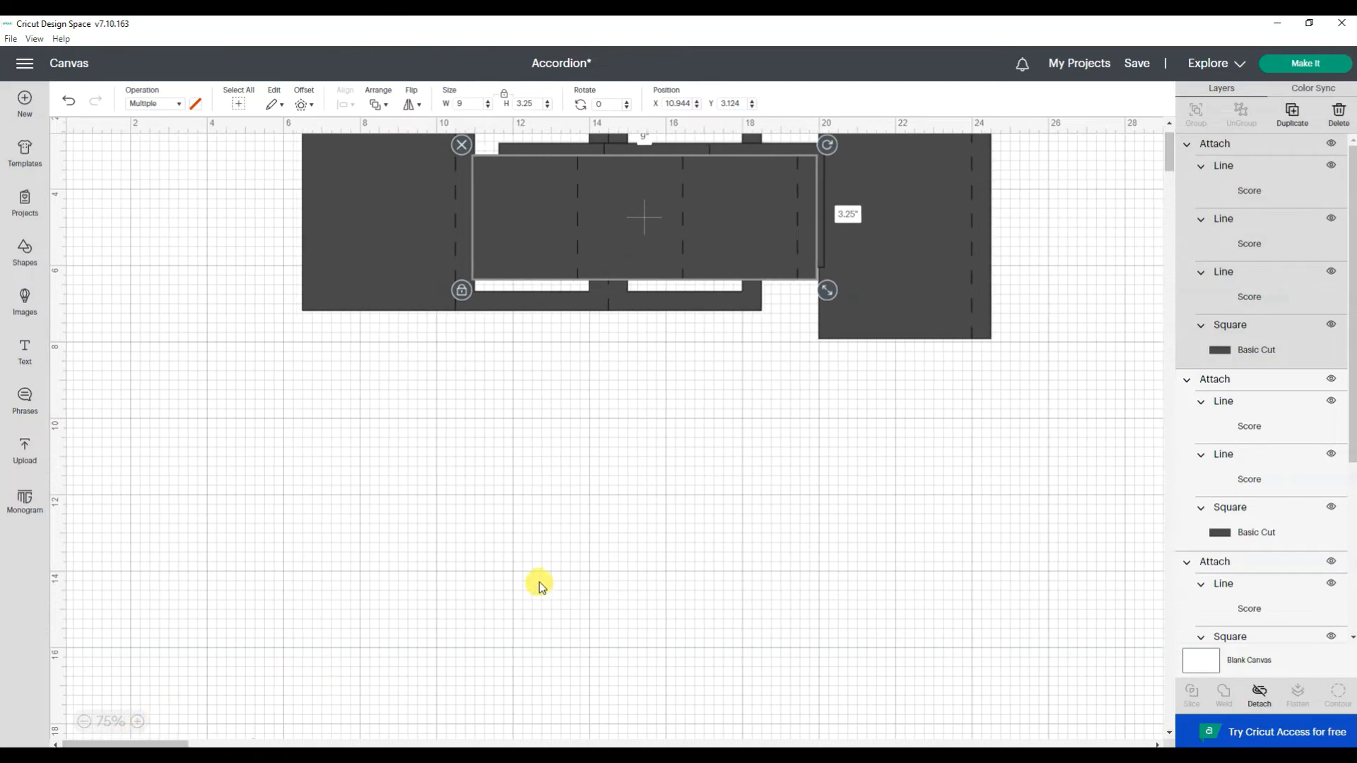
pyautogui.scroll(2, 538, 583)
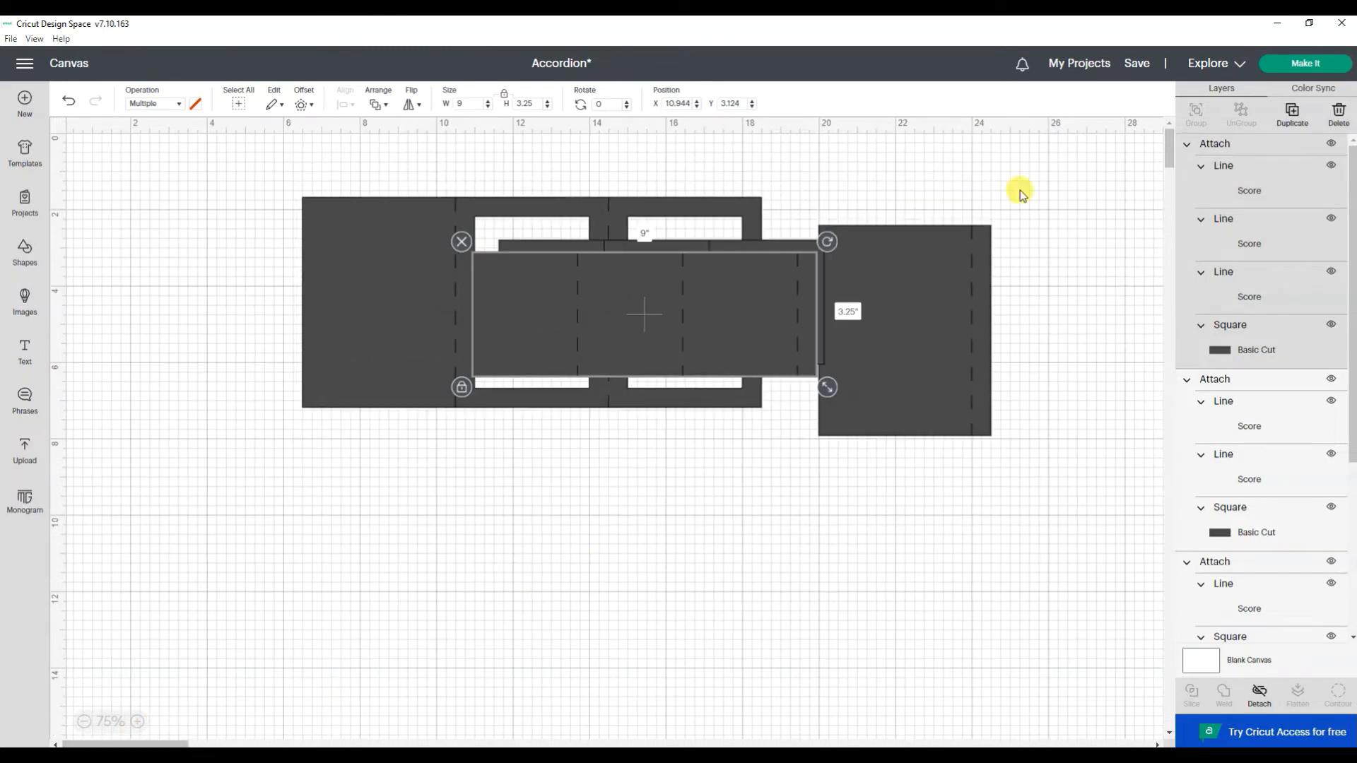
pyautogui.moveTo(966, 319); pyautogui.dragTo(943, 295)
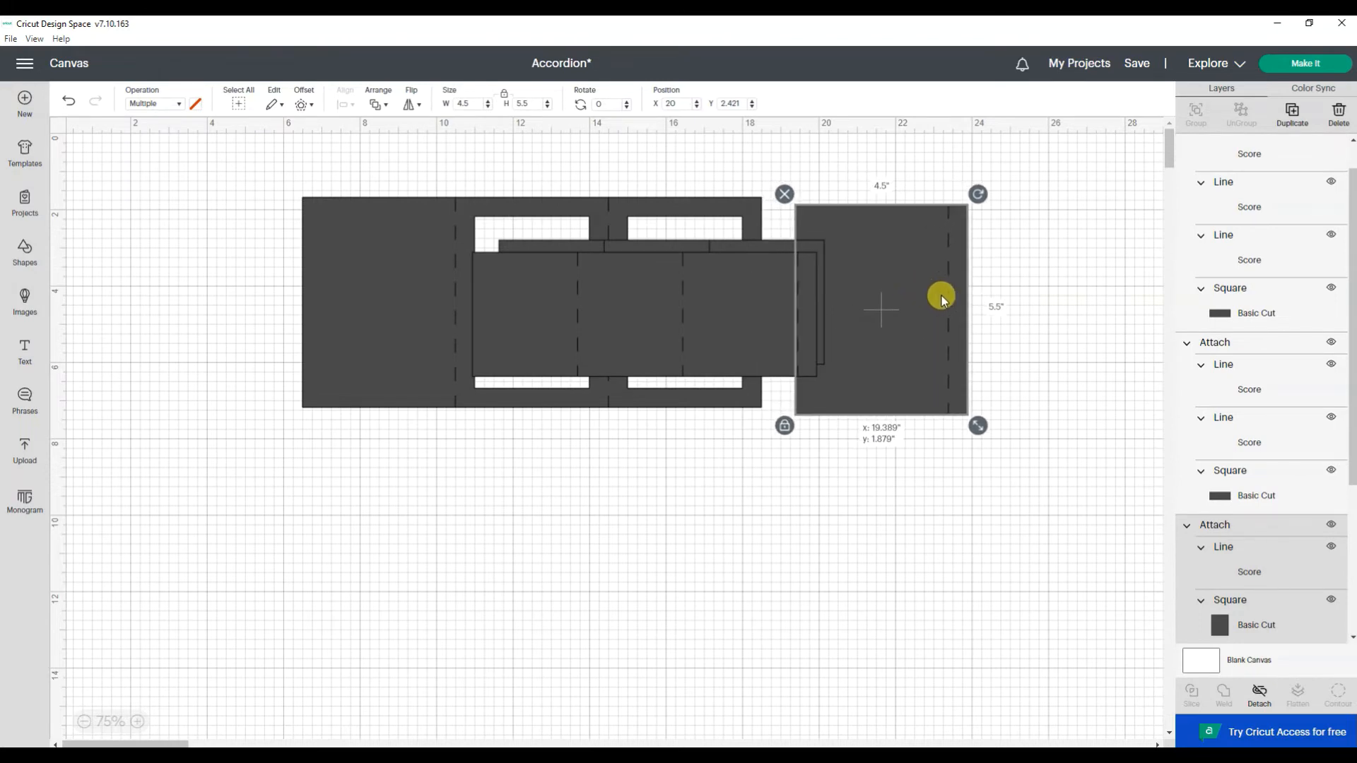
pyautogui.click(368, 348)
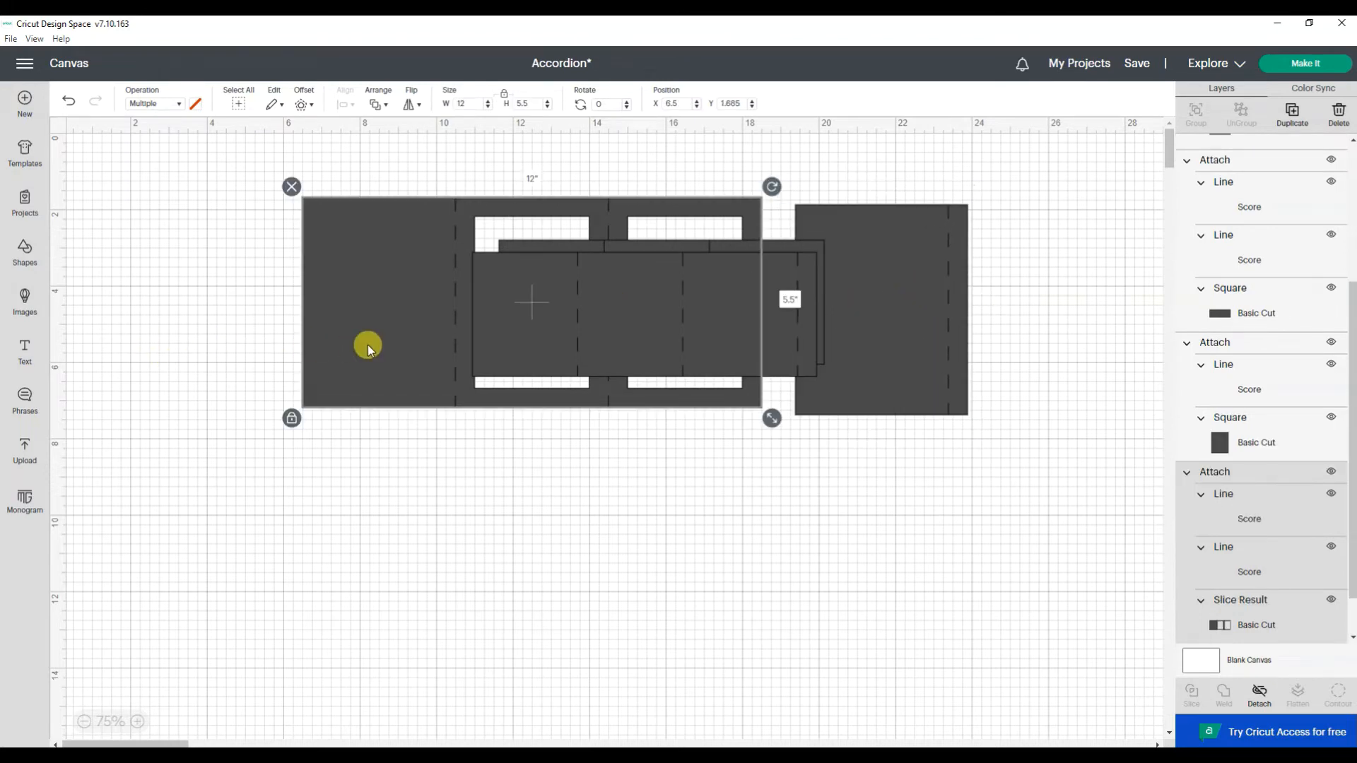
pyautogui.click(533, 531)
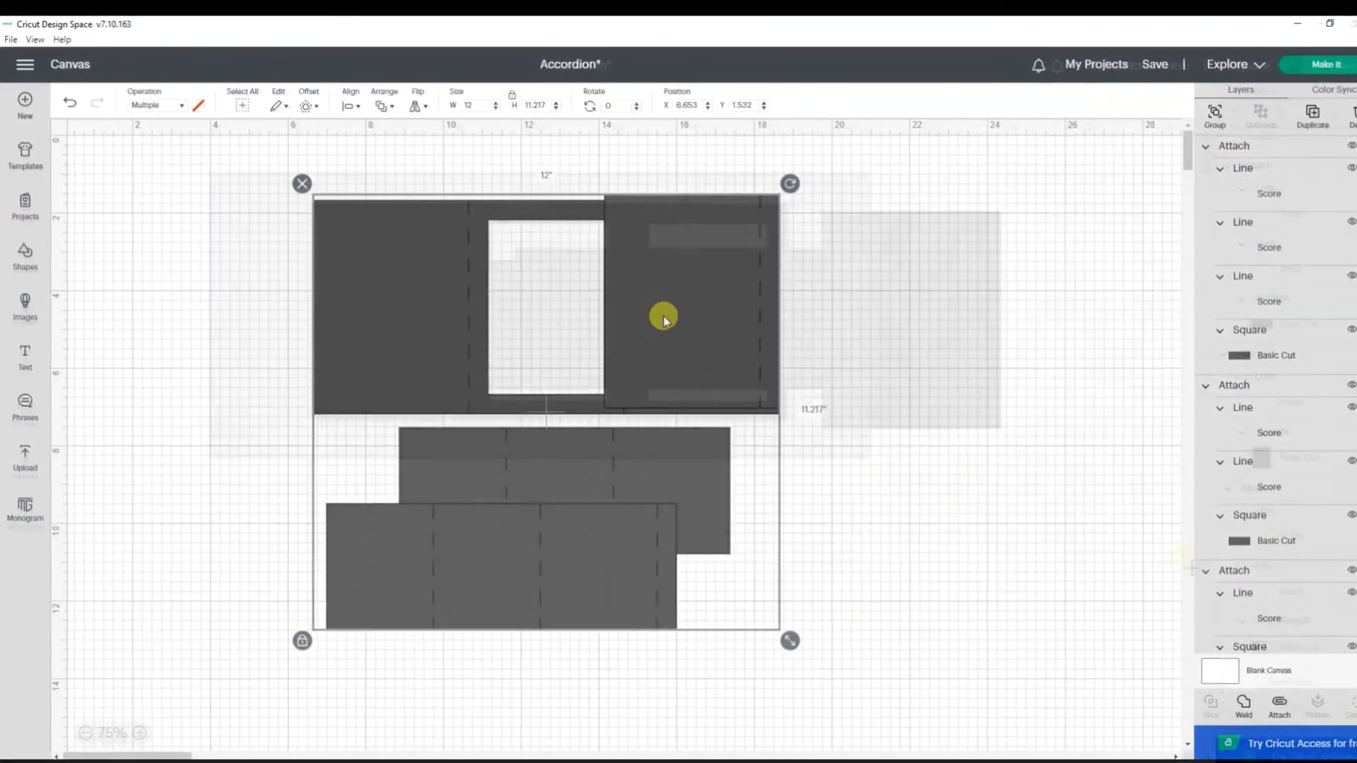
# - Scale all four selected panels together proportionally to an overall width of 11.5 inches
pyautogui.click(479, 105)
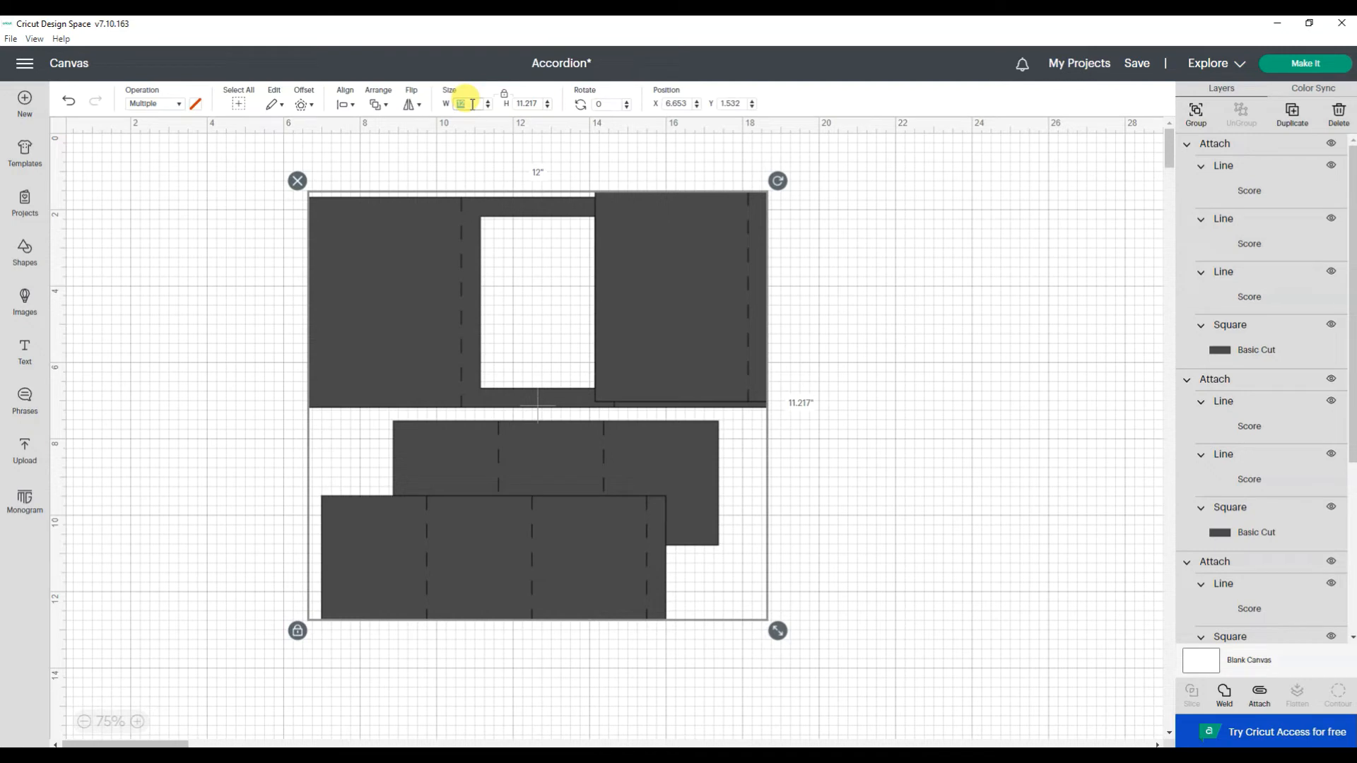
pyautogui.write('11.5')
pyautogui.press('Return')
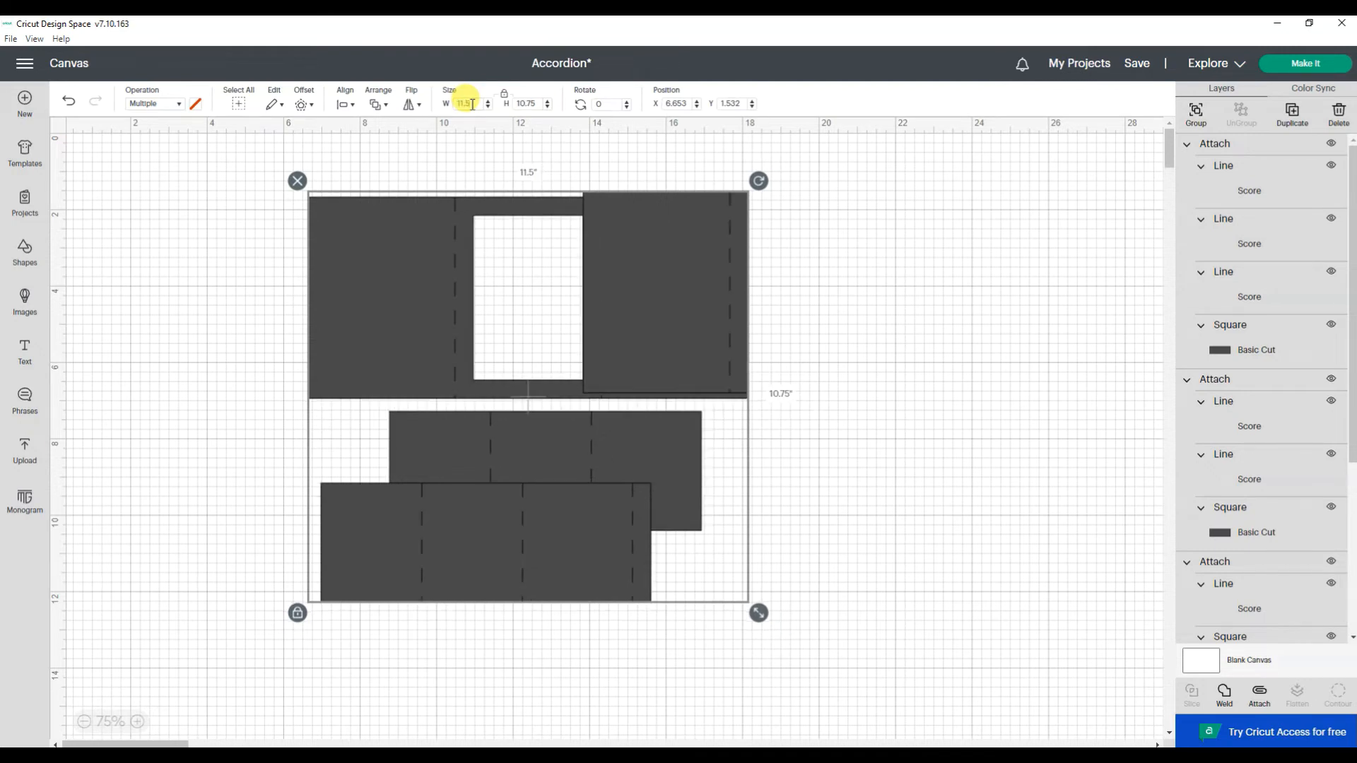
# - Spread the scaled panels apart, moving the single-score panel clear of the windowed panel and the three-score panel below the two-score panel
pyautogui.click(822, 385)
pyautogui.moveTo(671, 322); pyautogui.dragTo(903, 346)
pyautogui.click(421, 345)
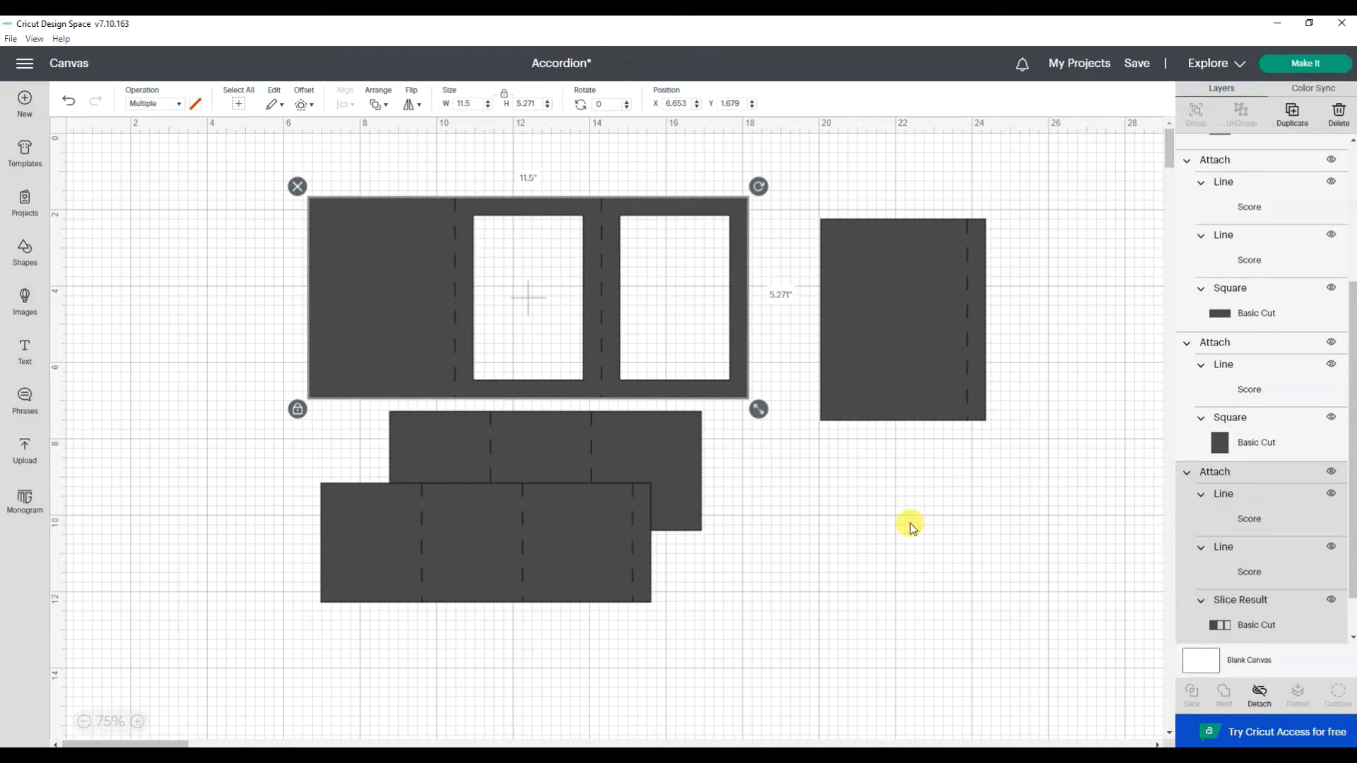
pyautogui.moveTo(582, 554); pyautogui.dragTo(587, 640)
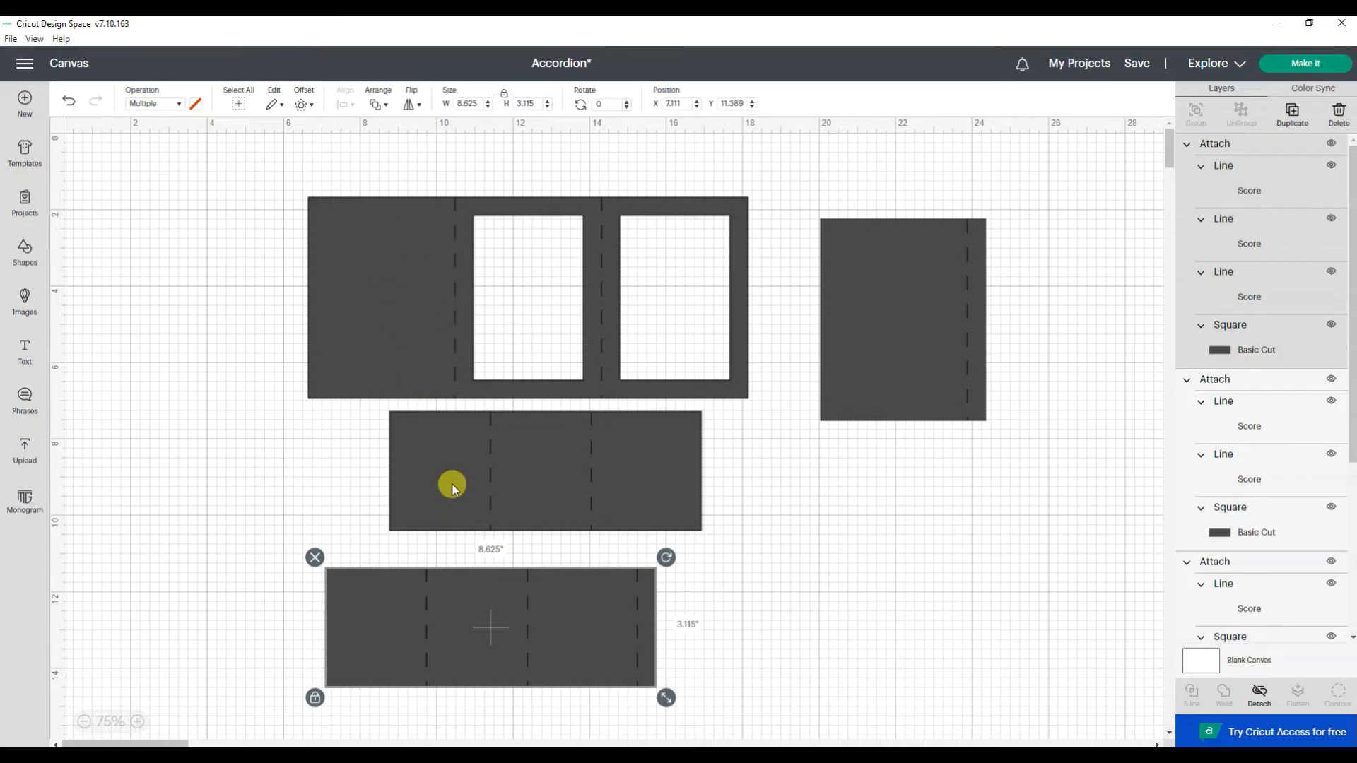
pyautogui.click(851, 544)
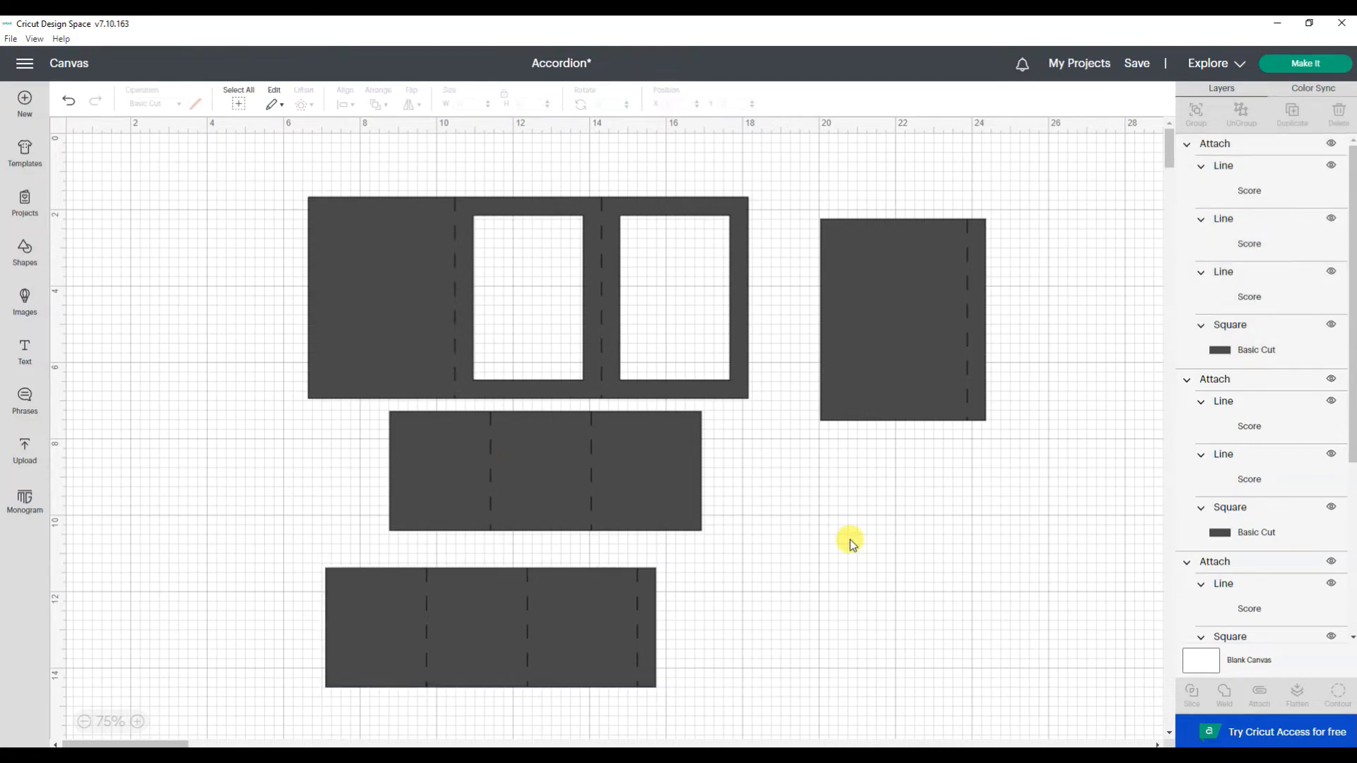